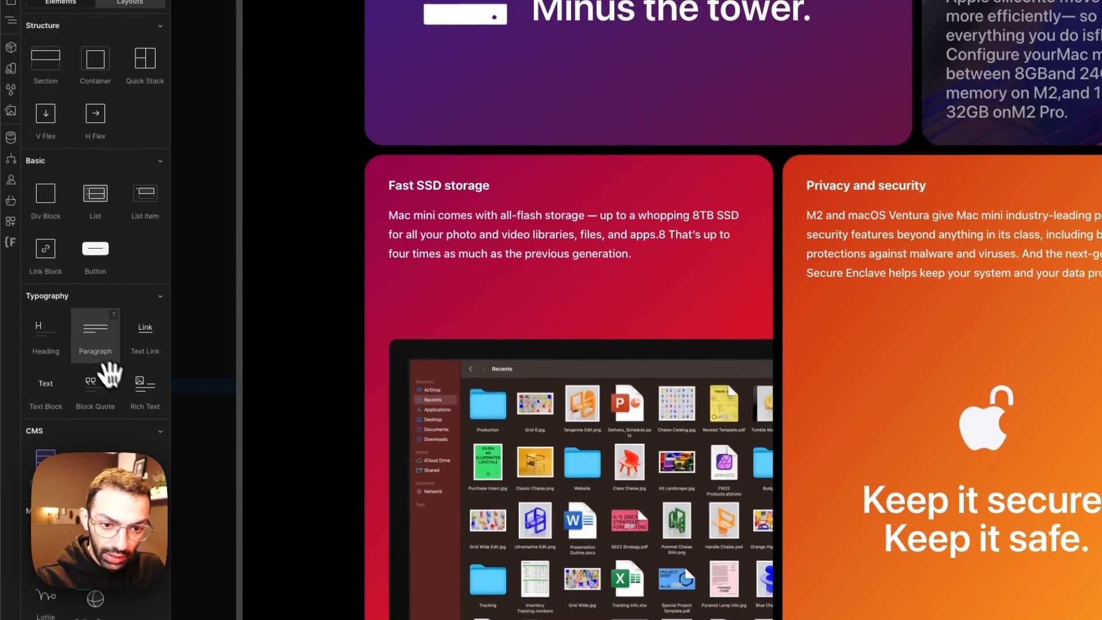
Step: Add a div block inside container-large of the section_verstaility section and give it the class container-medium
left_click(43, 204)
left_click(967, 177)
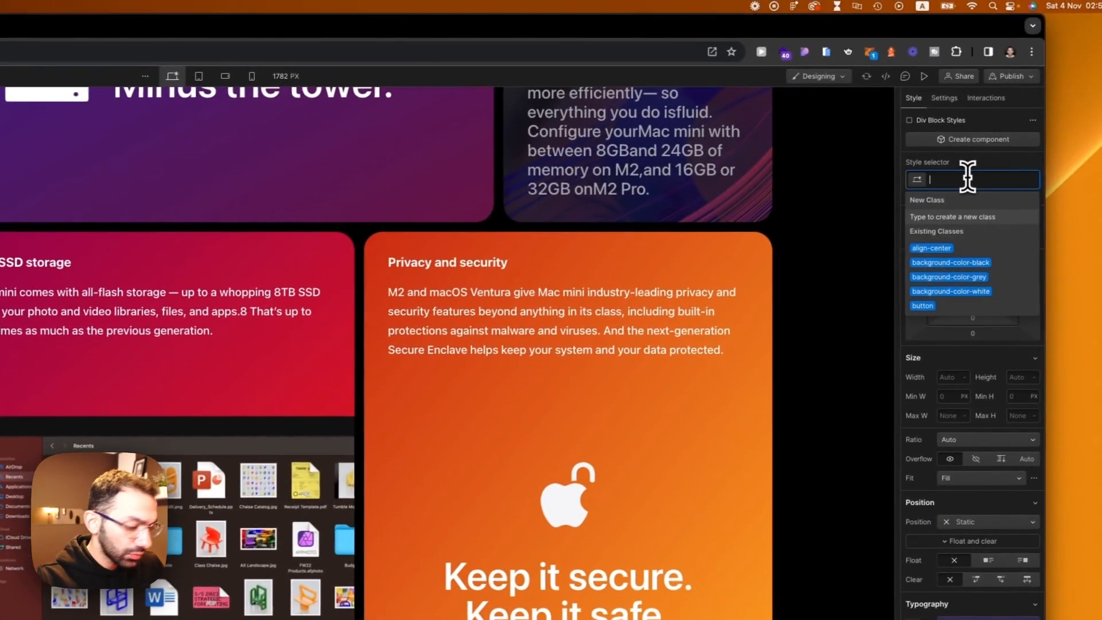
type("container")
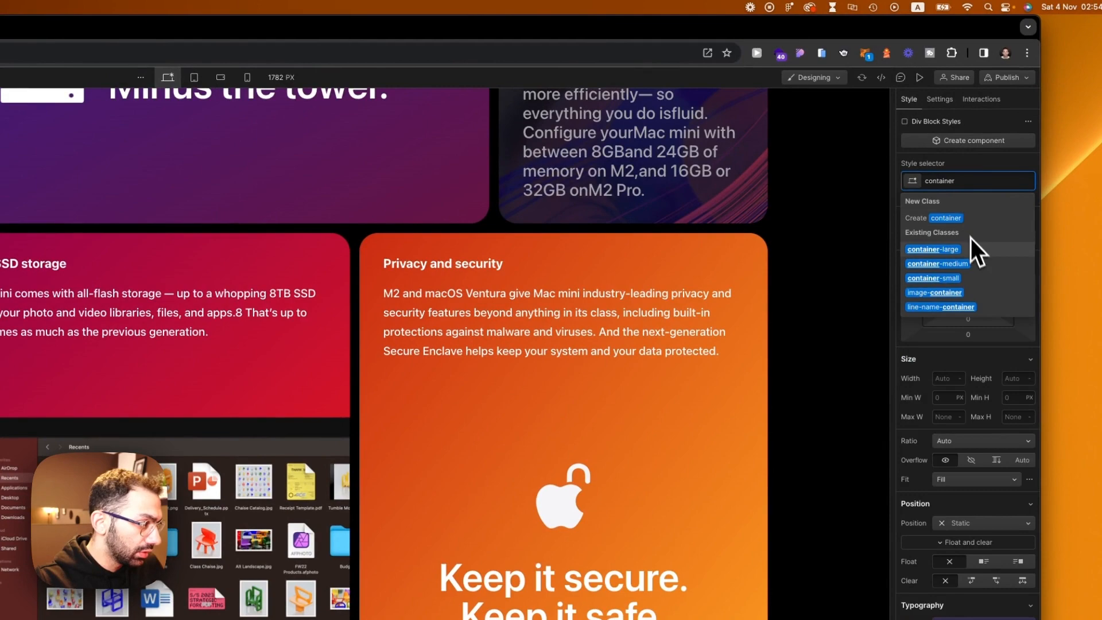
key("Return")
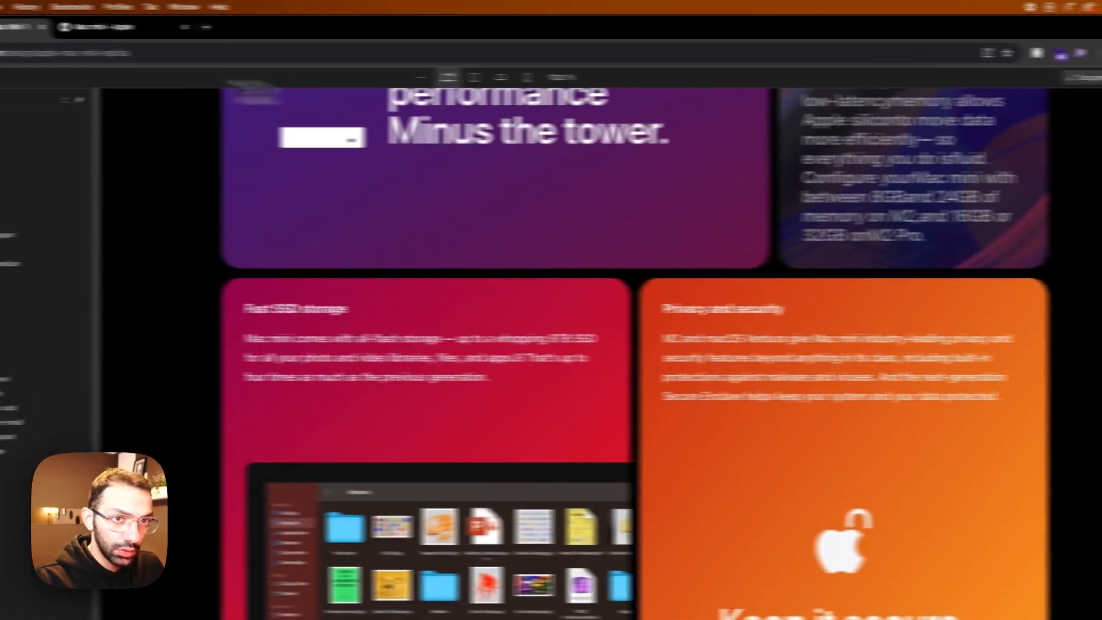
Step: Check the Versatility block on the Apple page, then nest a div block with the class verstality-header inside container-medium
left_click(281, 29)
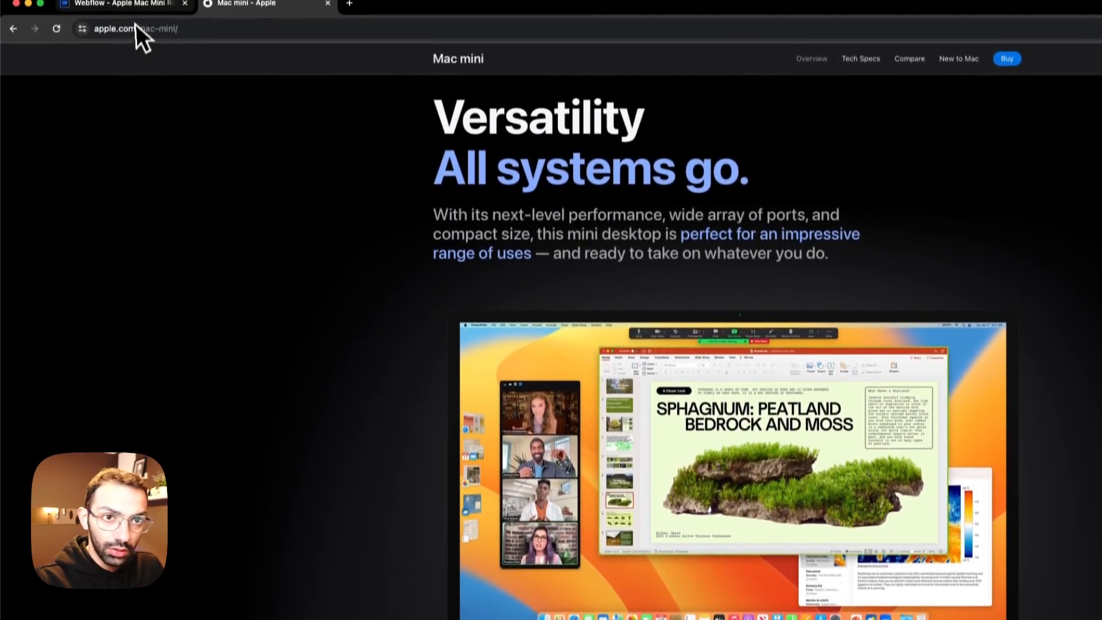
left_click(132, 3)
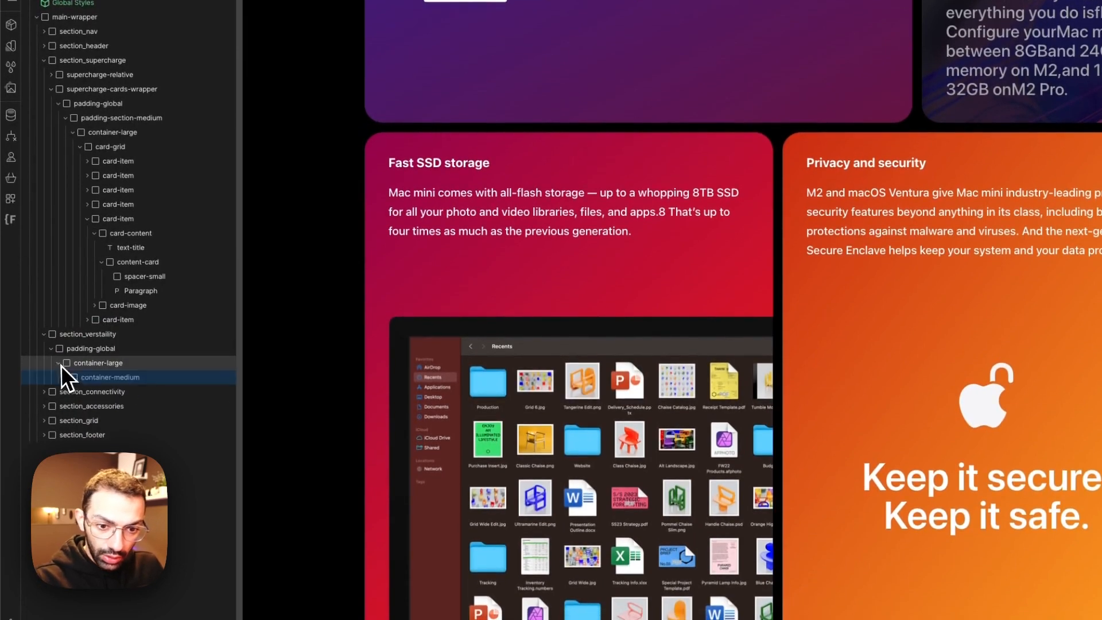
key("a")
left_click(55, 194)
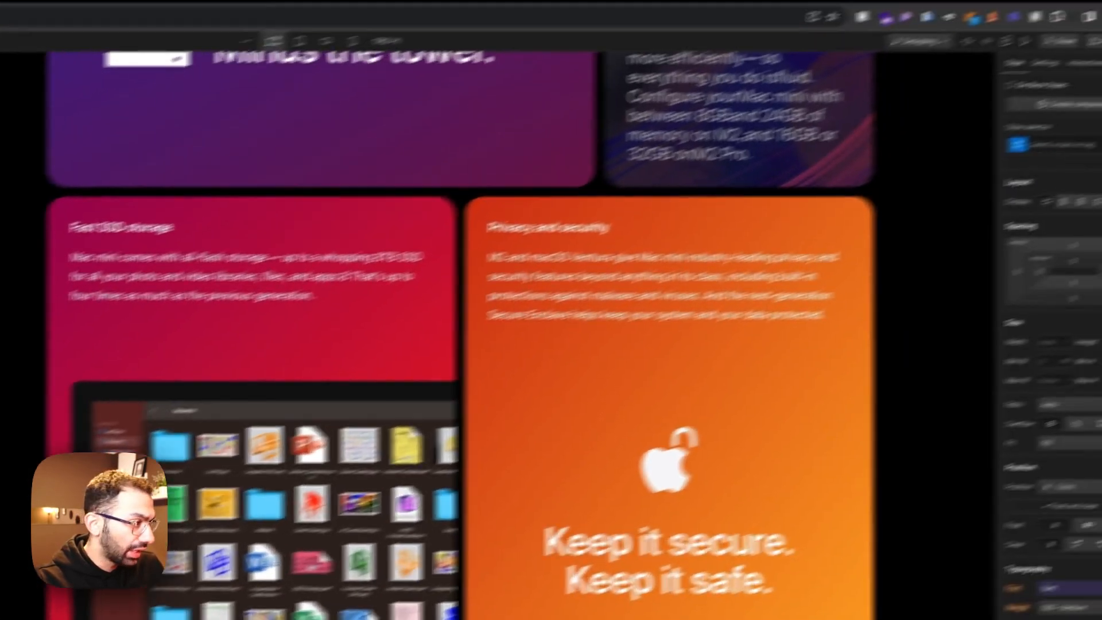
left_click(986, 178)
type("ver")
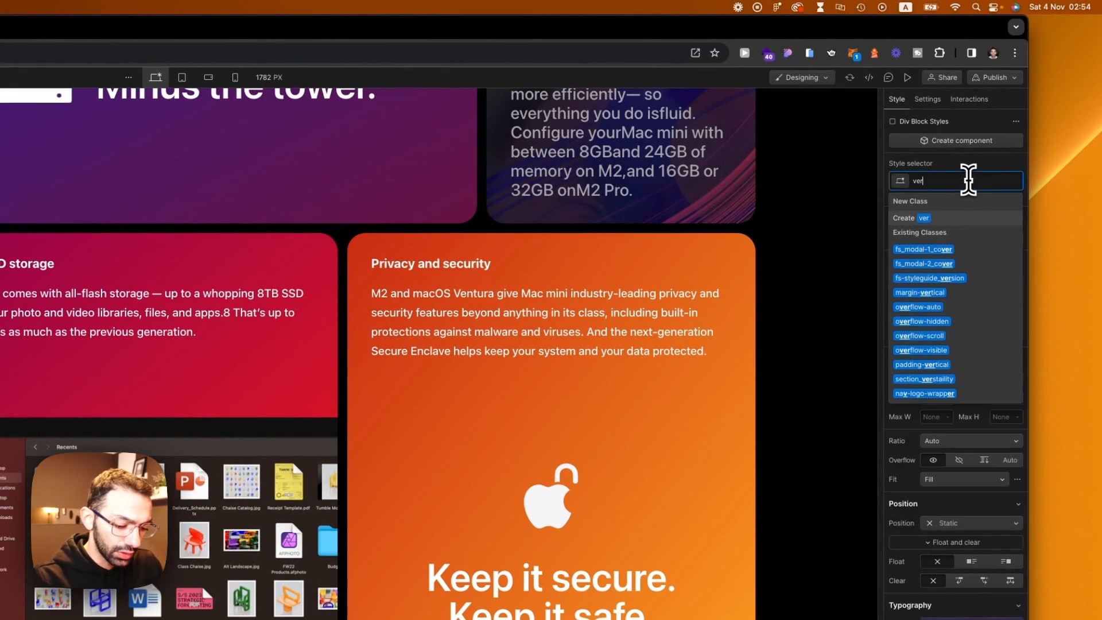
type("stality-header")
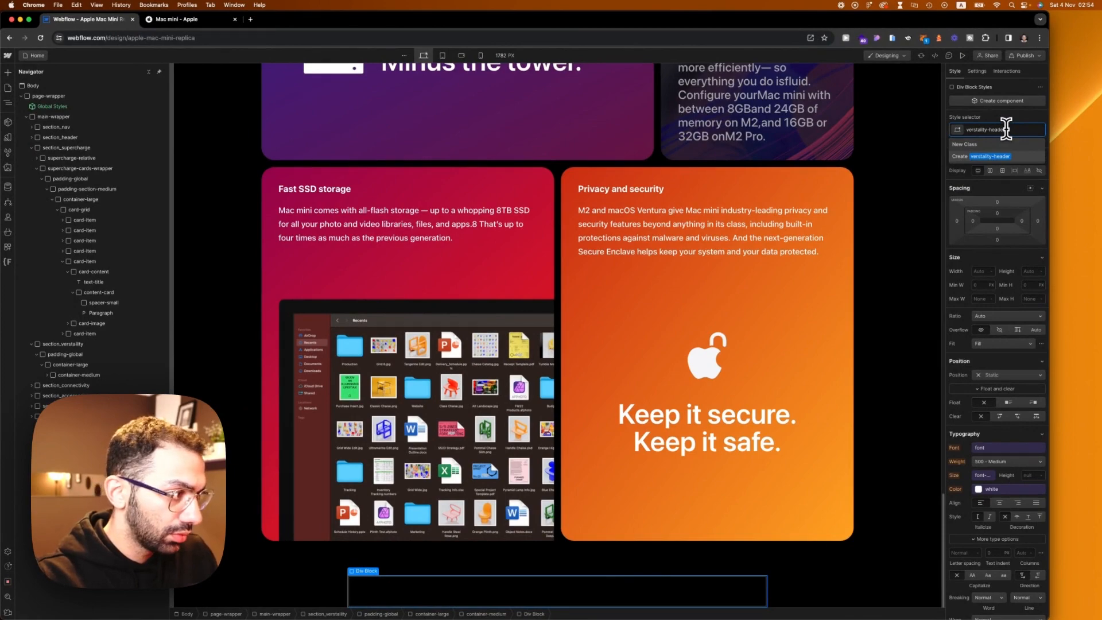
Step: Add a text block inside the verstality-header div
key("a")
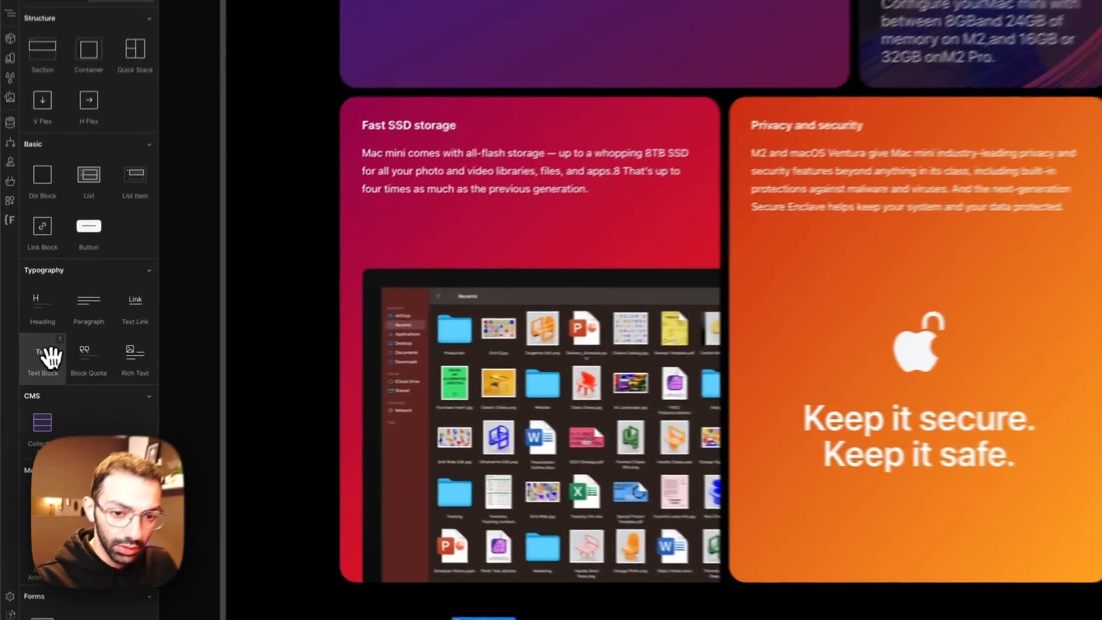
left_click(37, 367)
Step: Try the class text-size-large on the new text block and undo it
left_click(990, 132)
type("te")
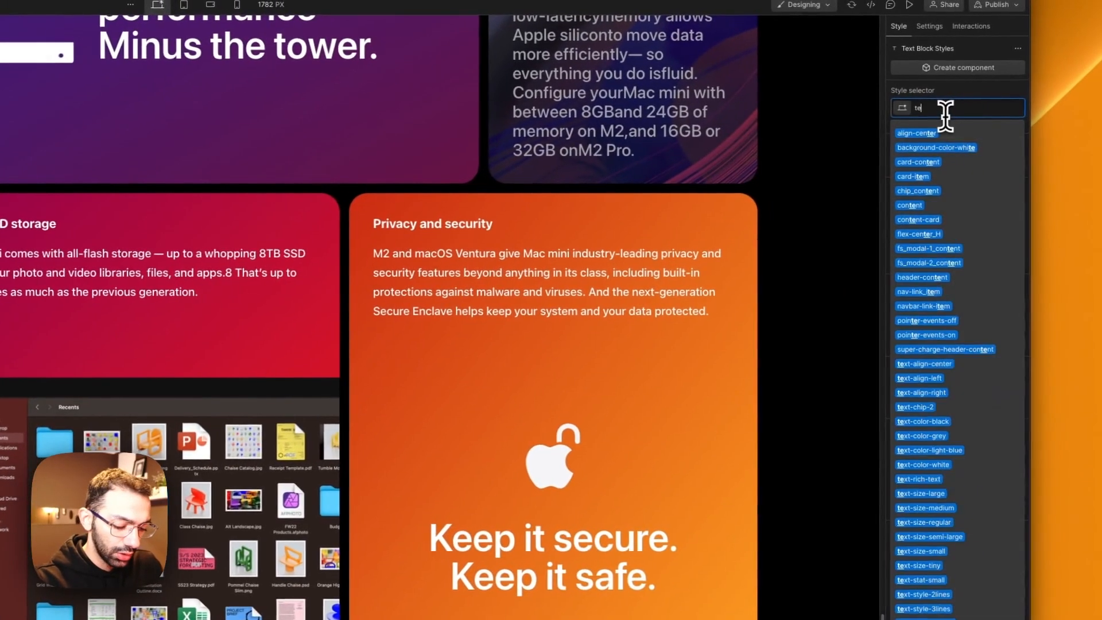
type("xt-size")
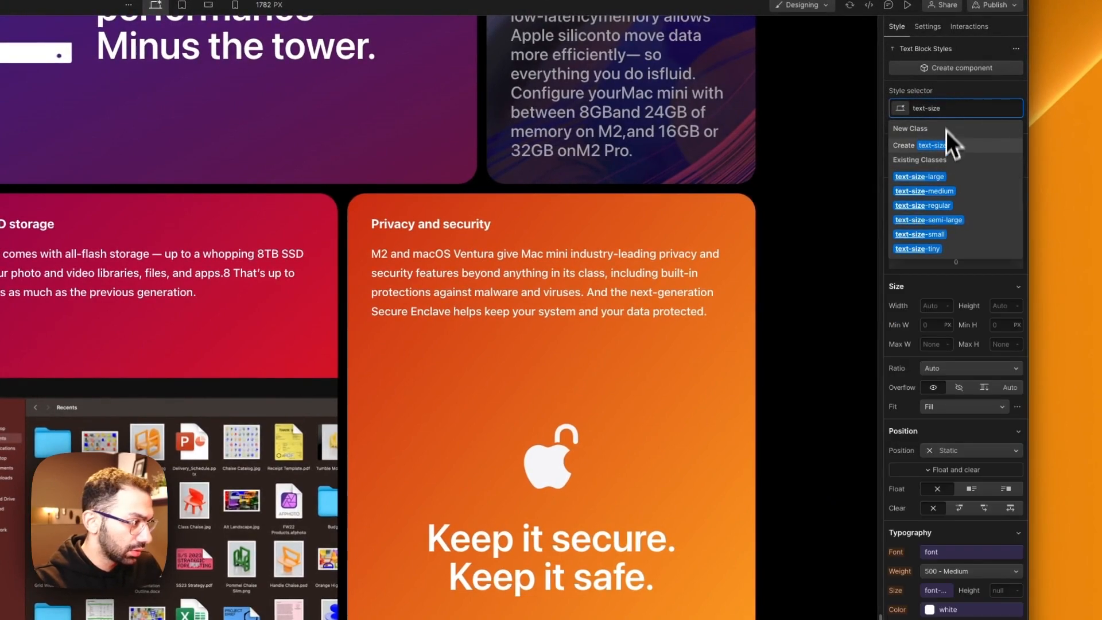
left_click(936, 182)
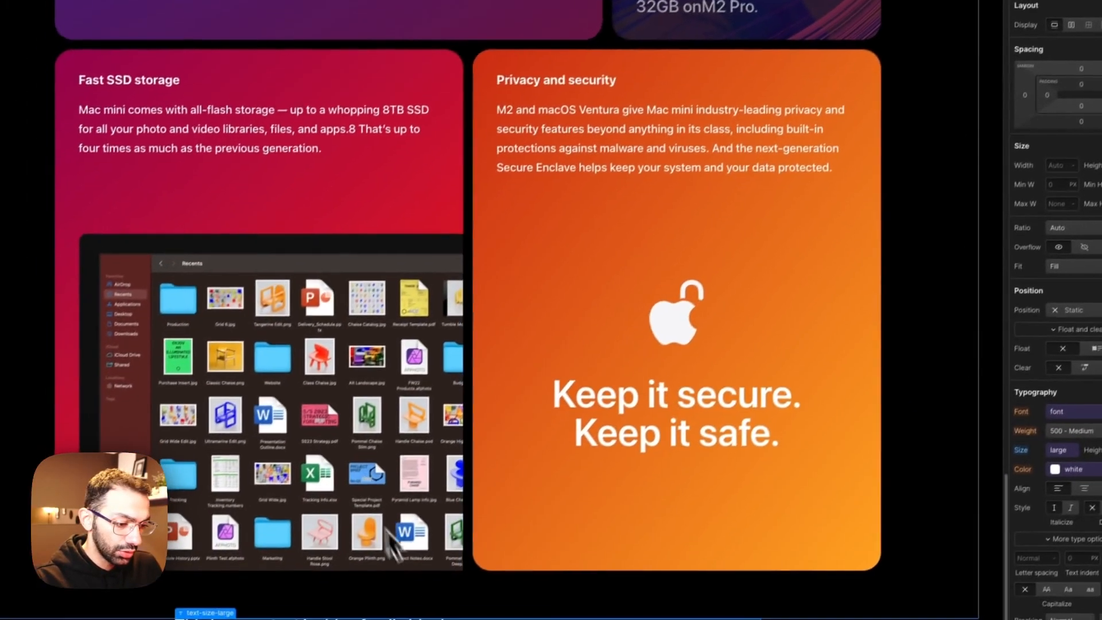
key("super+z")
Step: Apply the existing class heading_large to the new text block
left_click(961, 92)
type("heading")
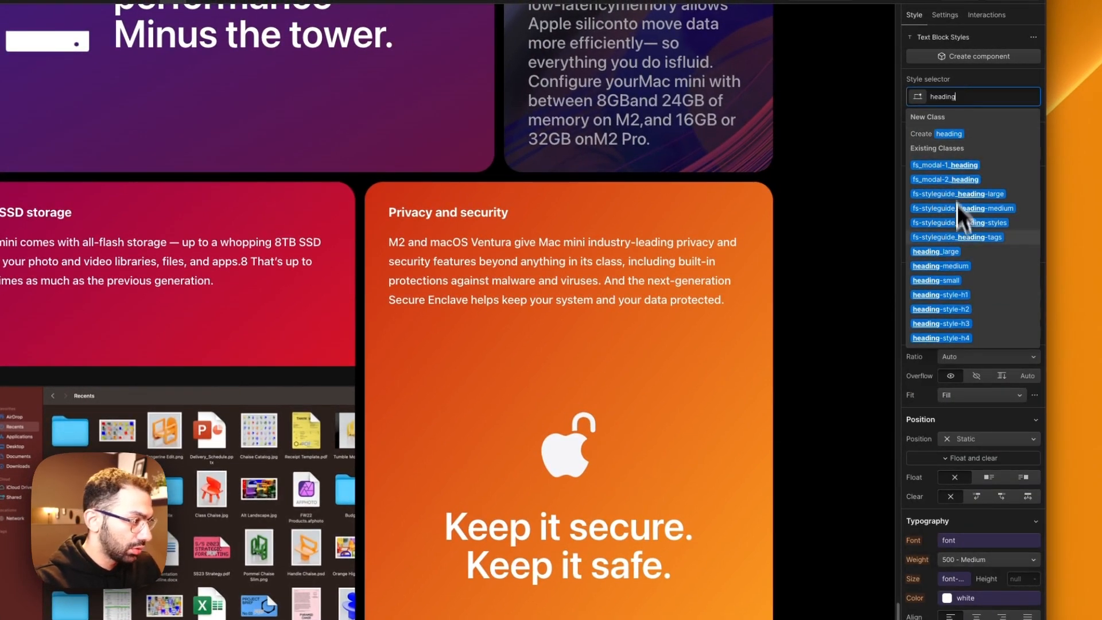
left_click(956, 250)
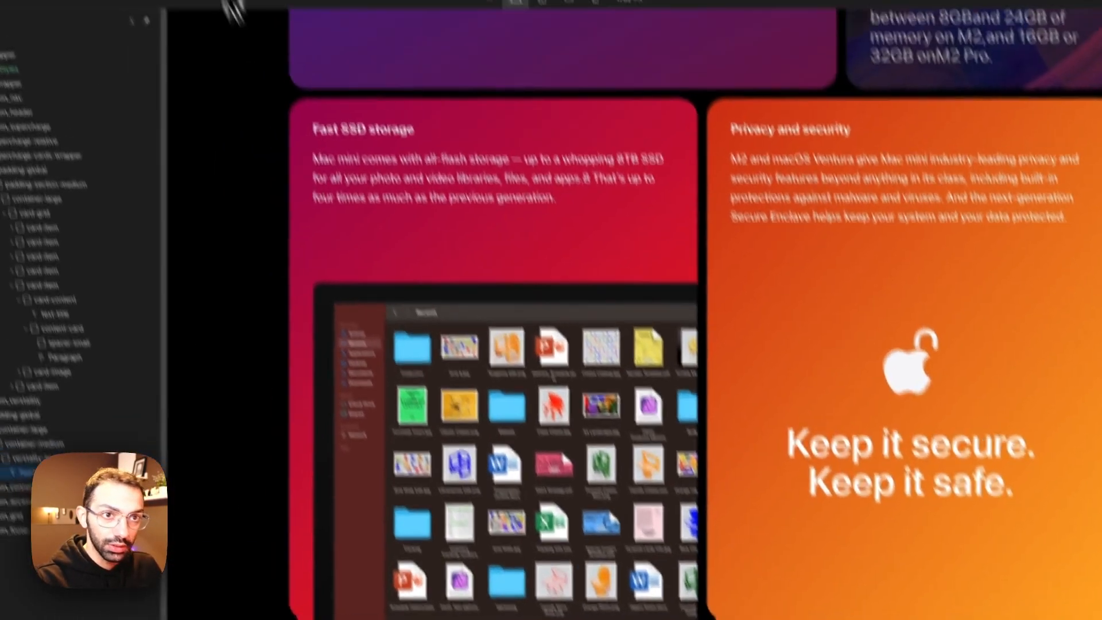
Step: Copy the heading "Versatility All systems go." from the Apple Mac mini page and paste it over the Webflow text block's placeholder
left_click(214, 21)
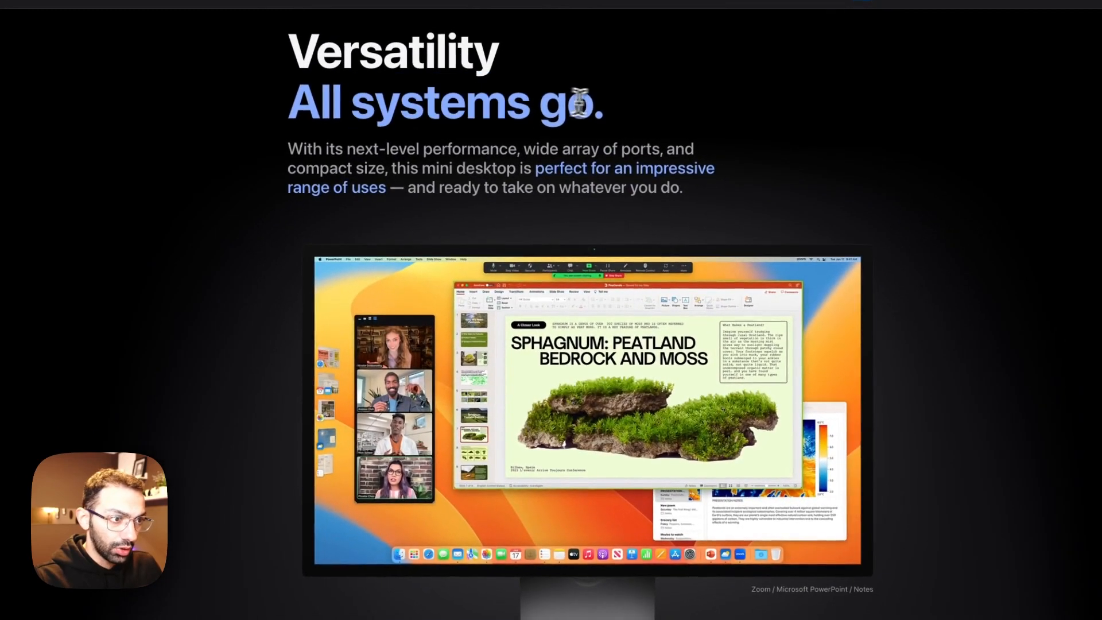
left_click_drag(367, 70, 287, 54)
key("ctrl+c")
left_click(129, 24)
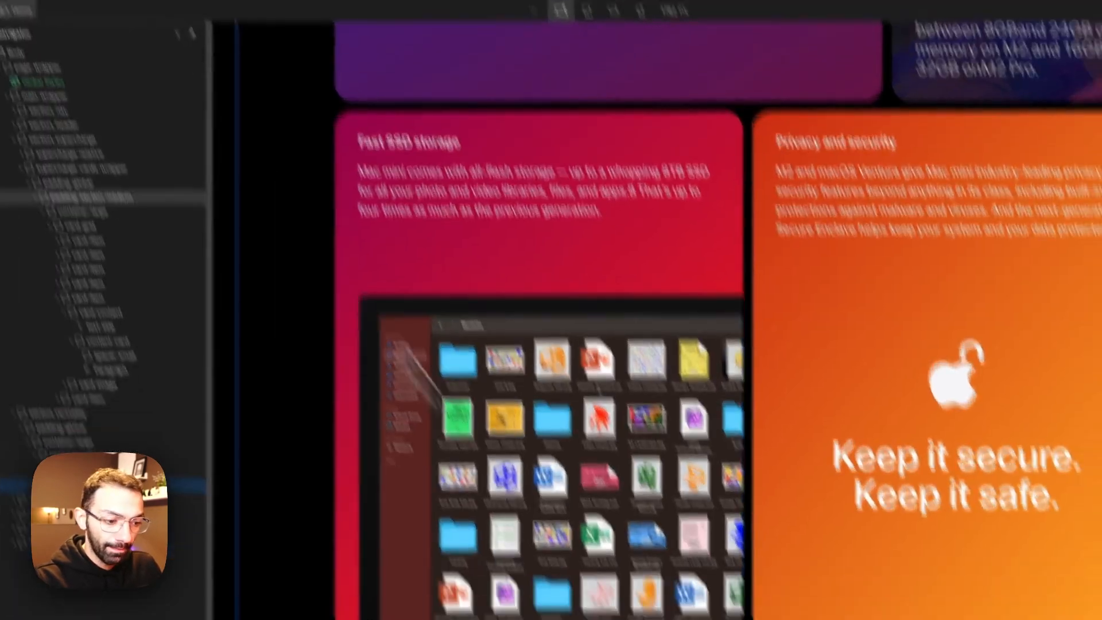
triple_click(549, 554)
key("ctrl+v")
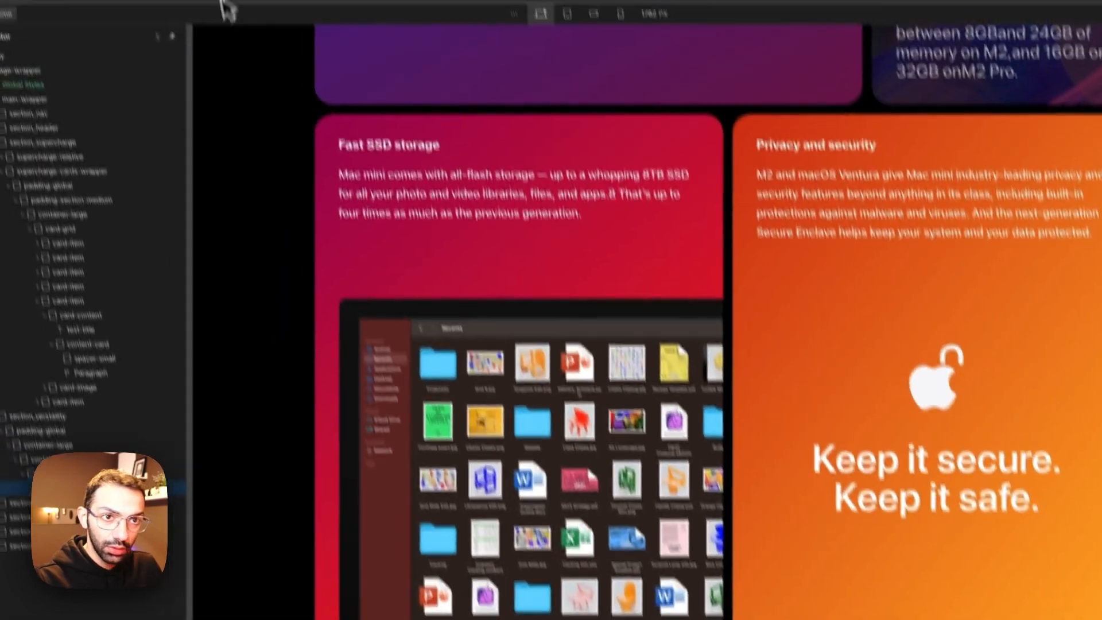
Step: Wrap the heading's second line, "All systems go.", in a text span and colour it light blue like the Apple page
left_click(209, 22)
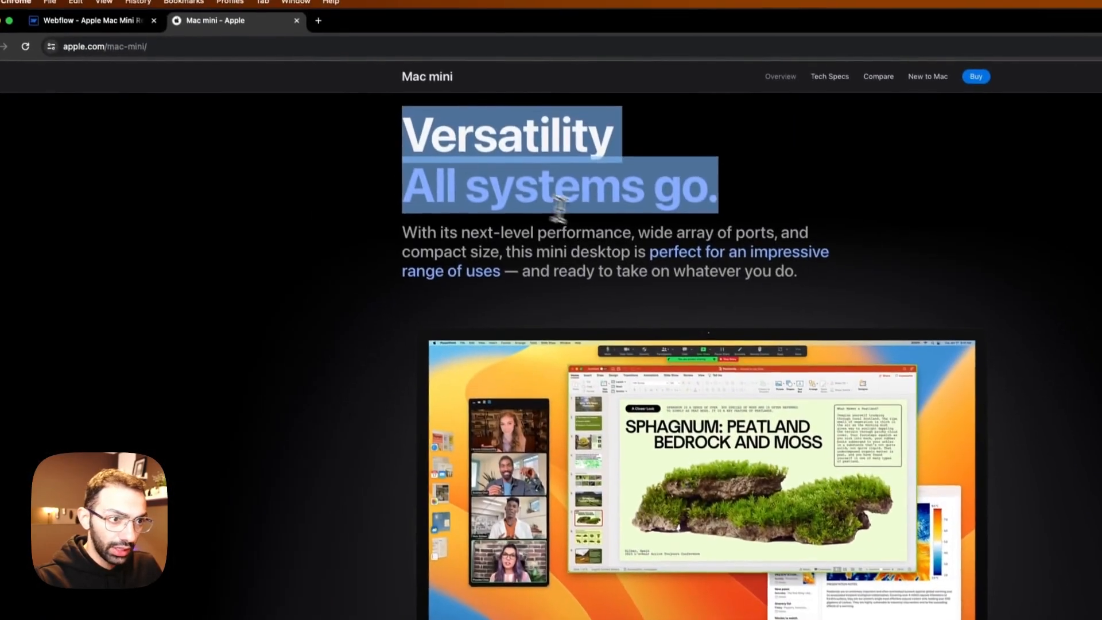
left_click(563, 214)
left_click_drag(694, 200, 462, 201)
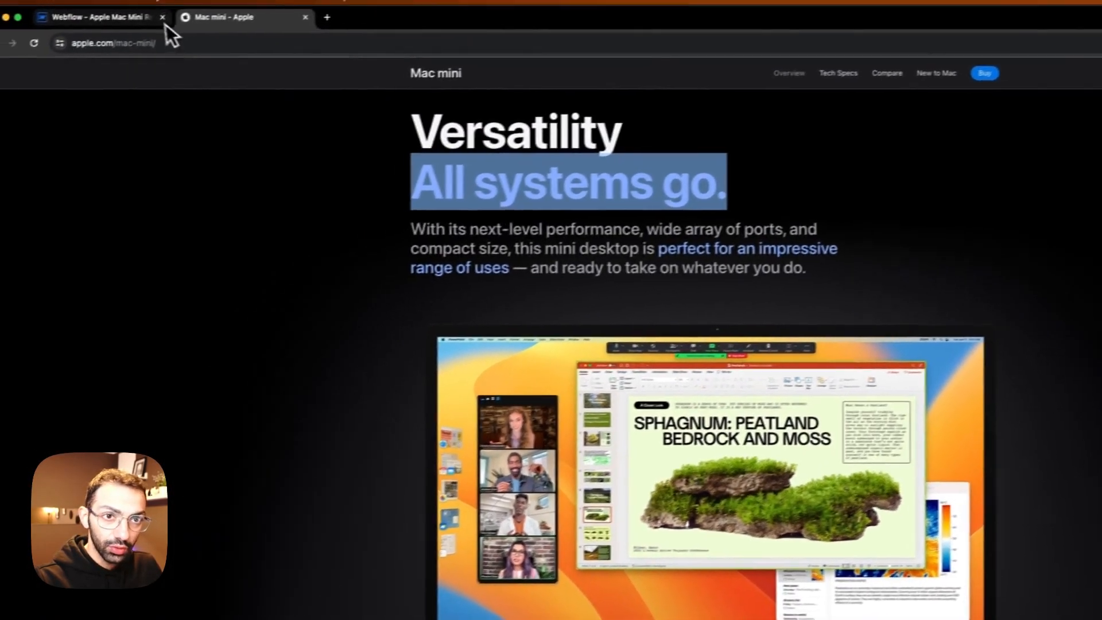
left_click(102, 29)
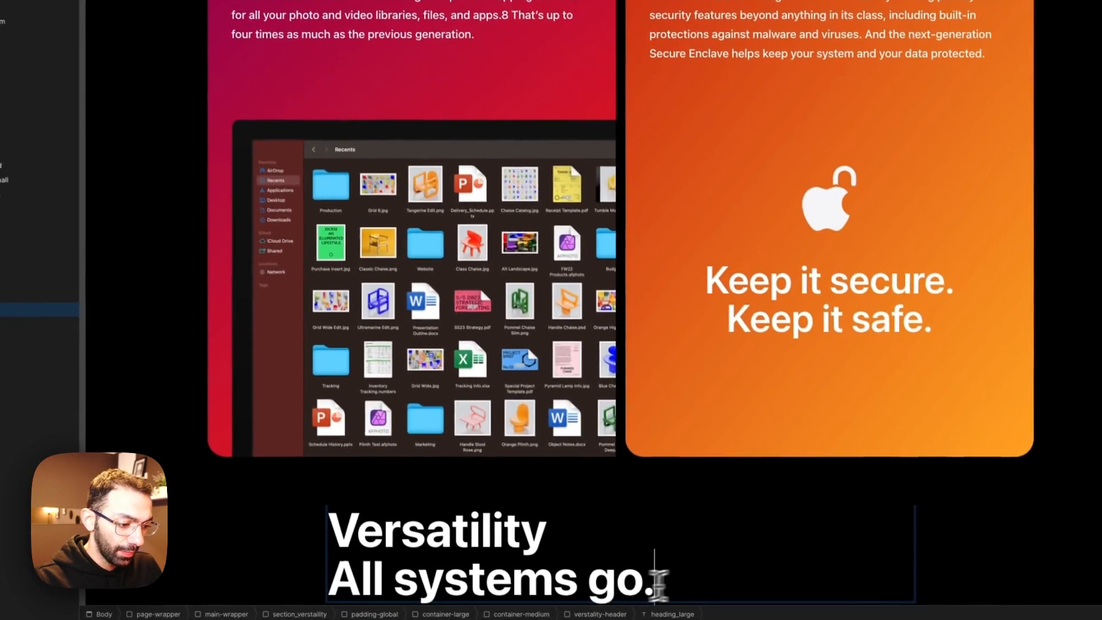
left_click_drag(658, 584, 358, 583)
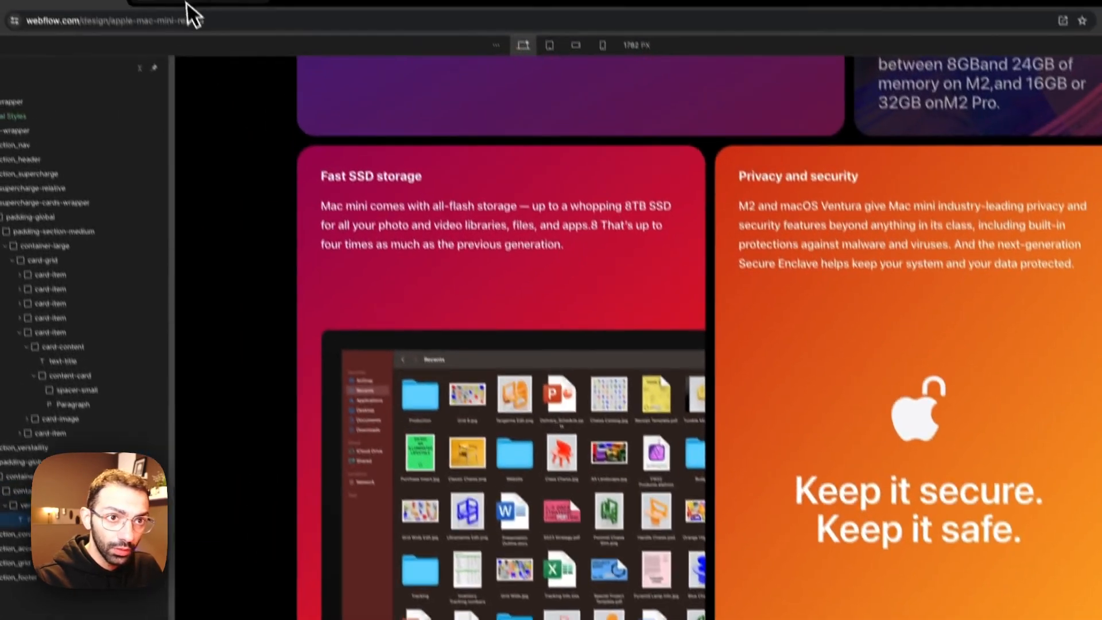
left_click(191, 26)
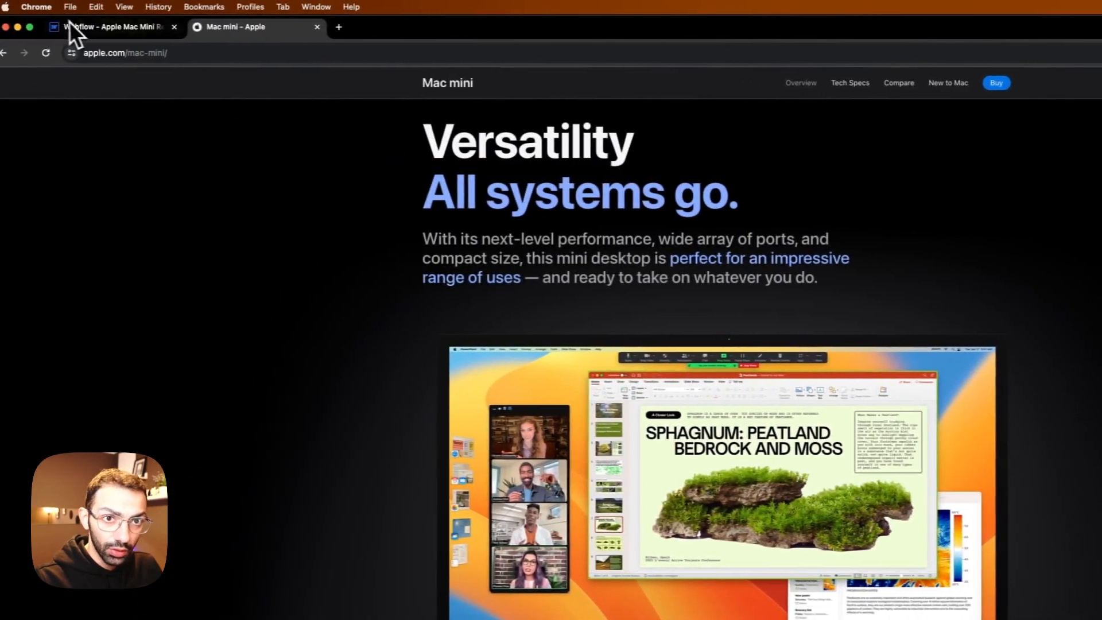
left_click(12, 27)
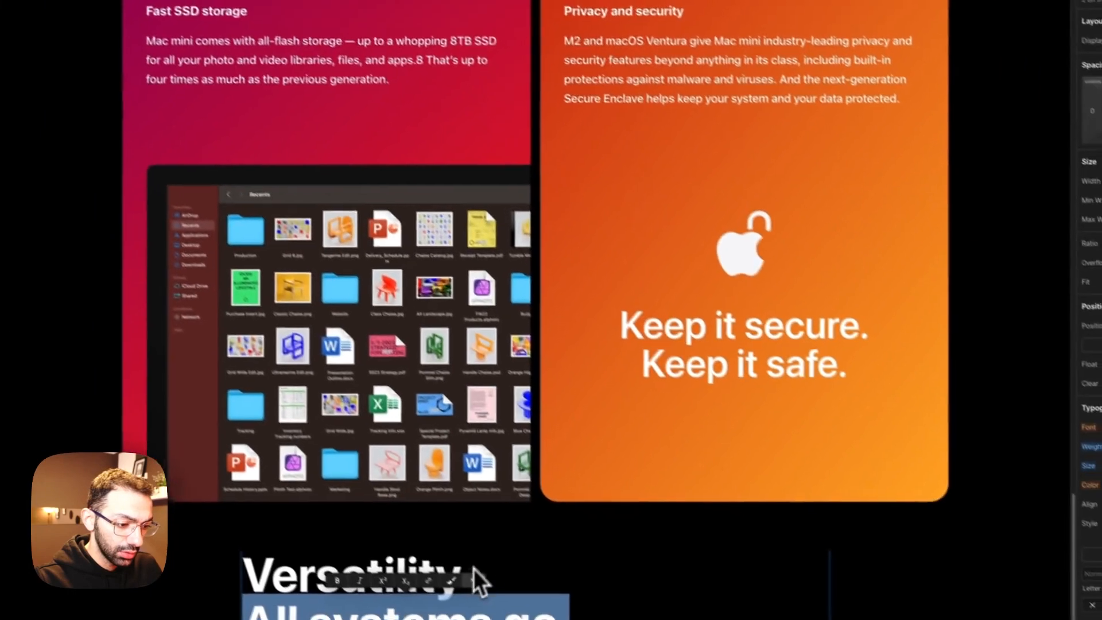
left_click(456, 580)
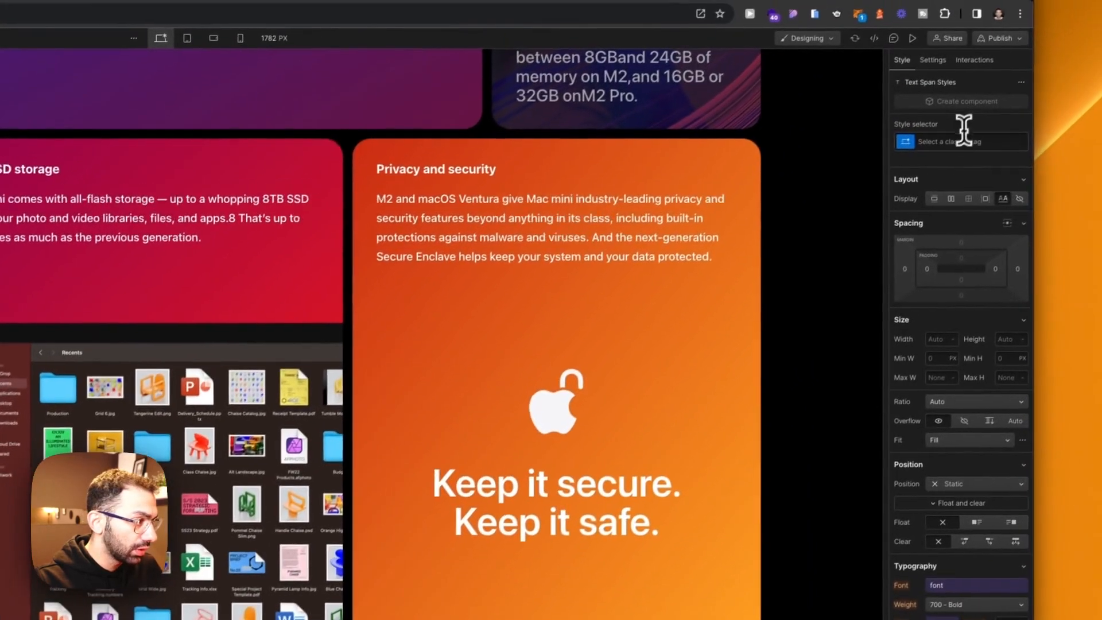
left_click(949, 148)
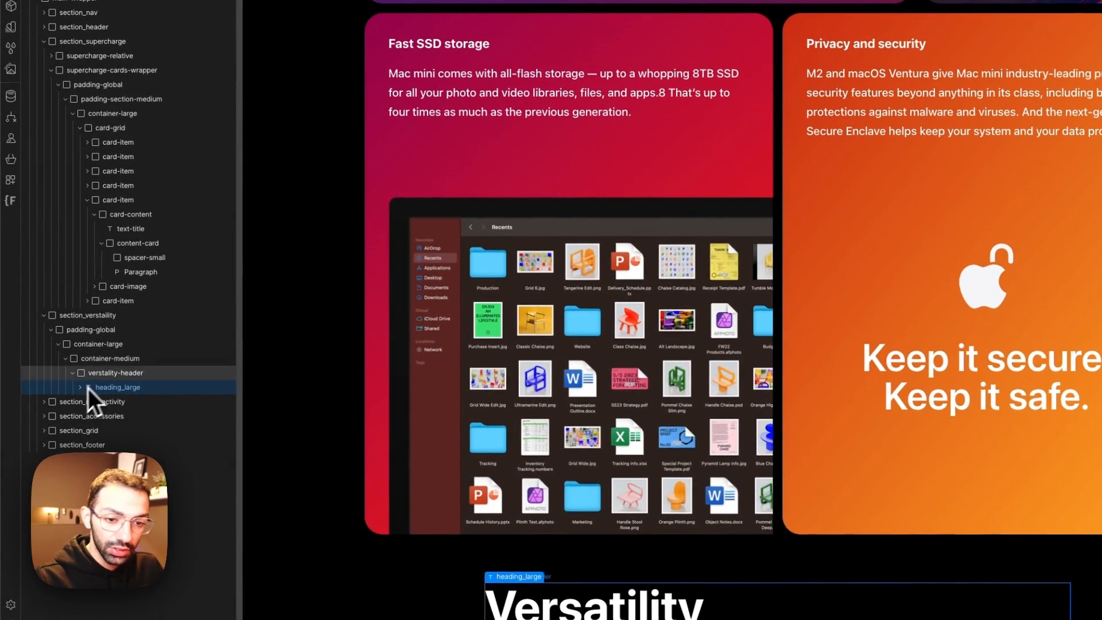
Step: Add a div block below the heading inside verstality-header and give it the class spacer-small
left_click(123, 374)
key("a")
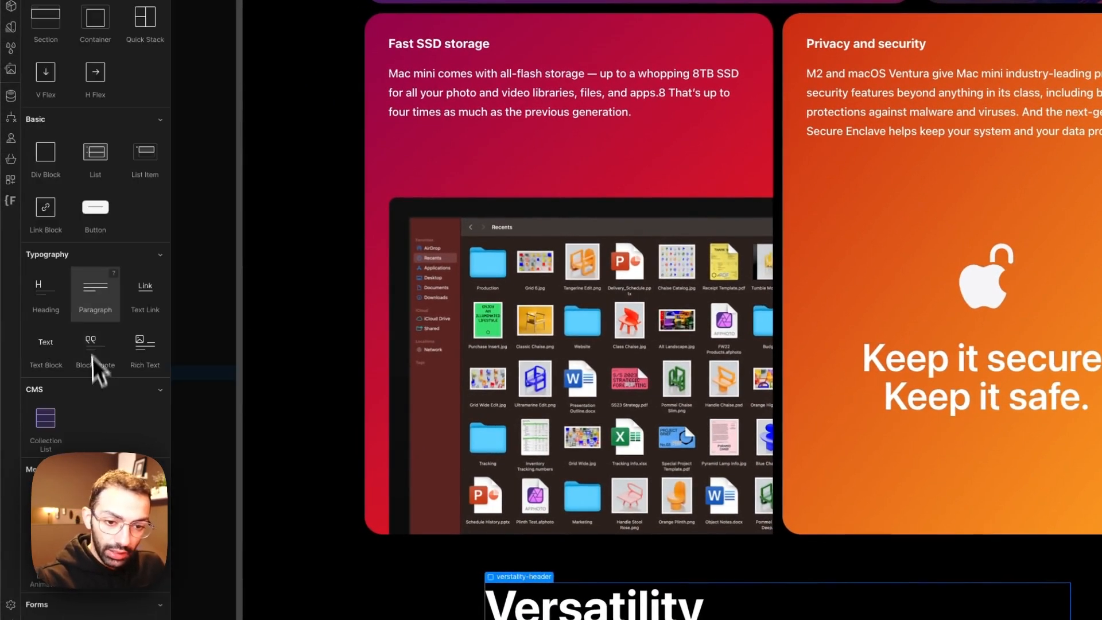
left_click(55, 154)
left_click(968, 172)
type("spa")
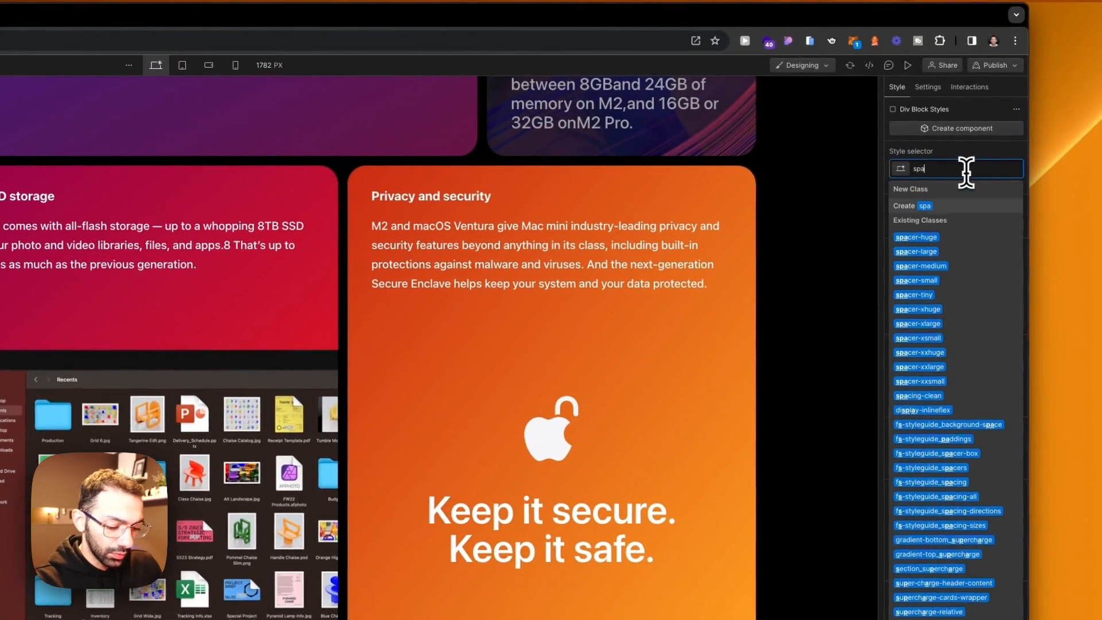
type("cer")
left_click(932, 279)
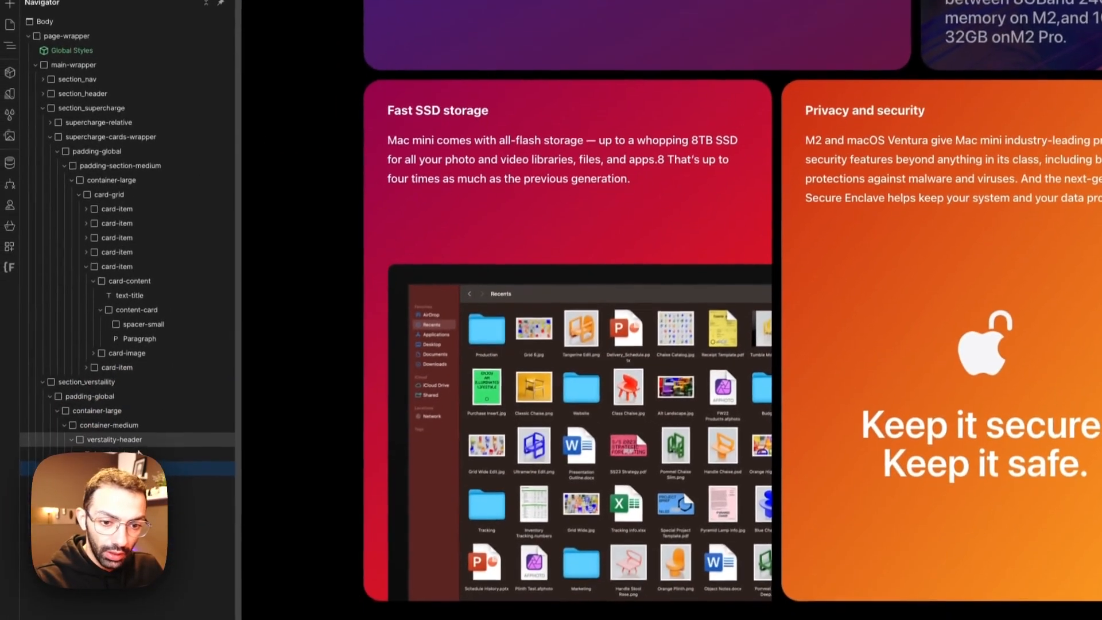
Step: Add a paragraph below the spacer and replace its text with the intro copied from under the Apple page's Versatility heading
key("a")
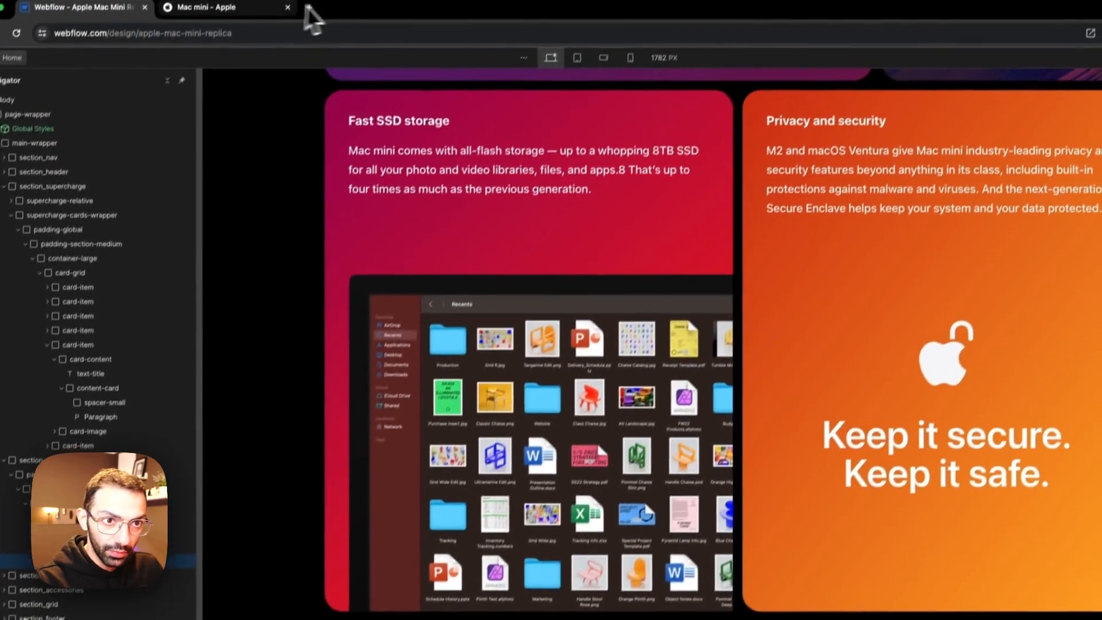
left_click(308, 10)
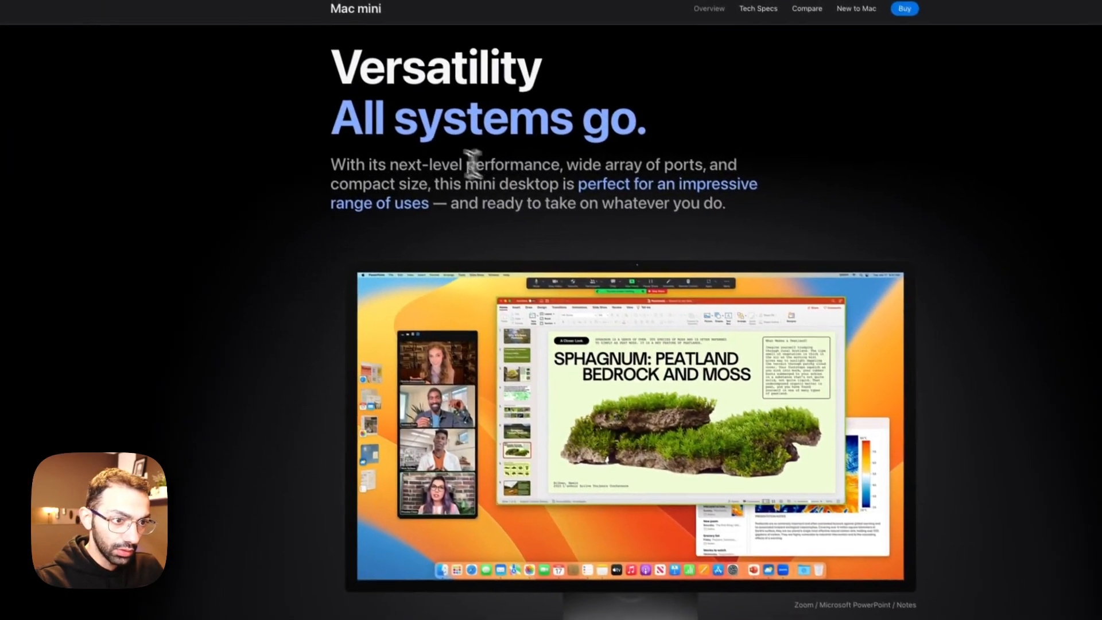
triple_click(488, 166)
key("super+c")
left_click(145, 17)
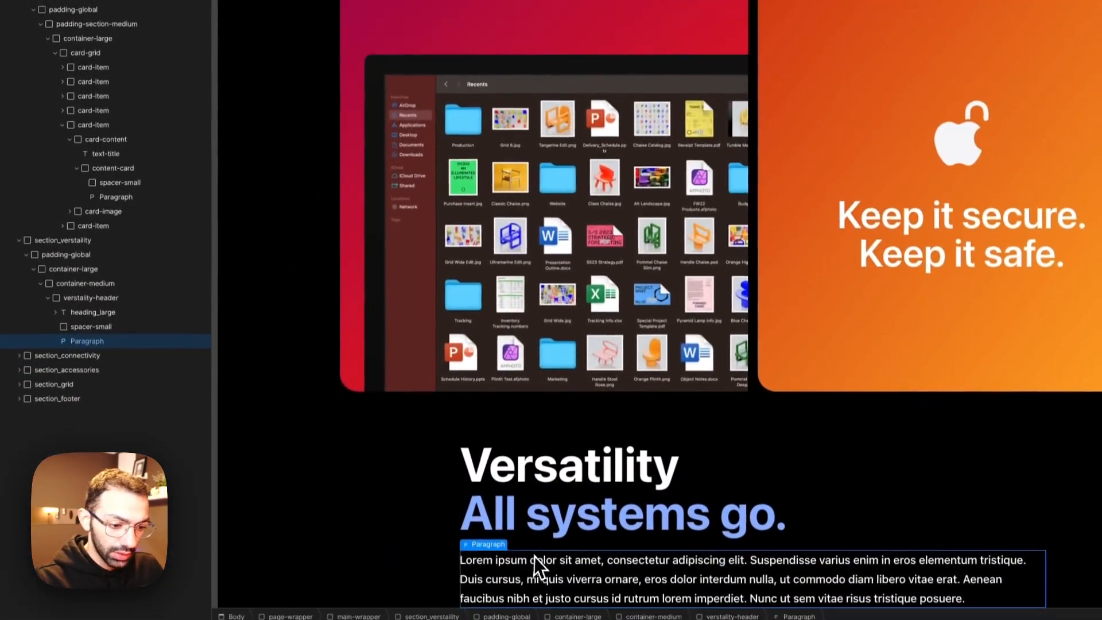
triple_click(539, 602)
key("super+v")
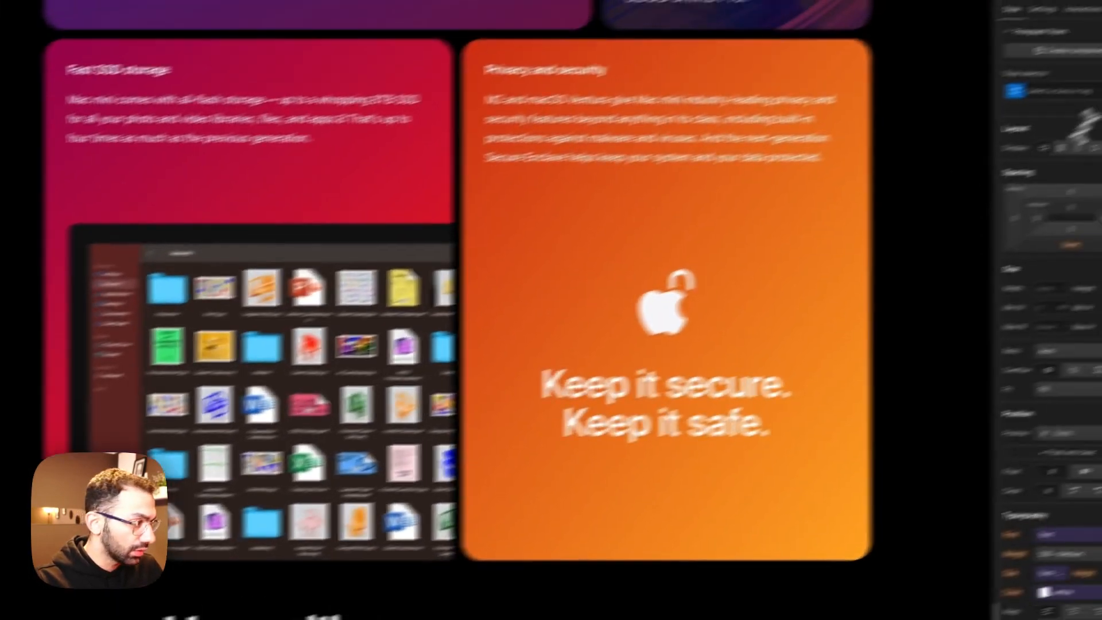
Step: Apply the existing class text-size-large to the new paragraph
left_click(980, 122)
type("text")
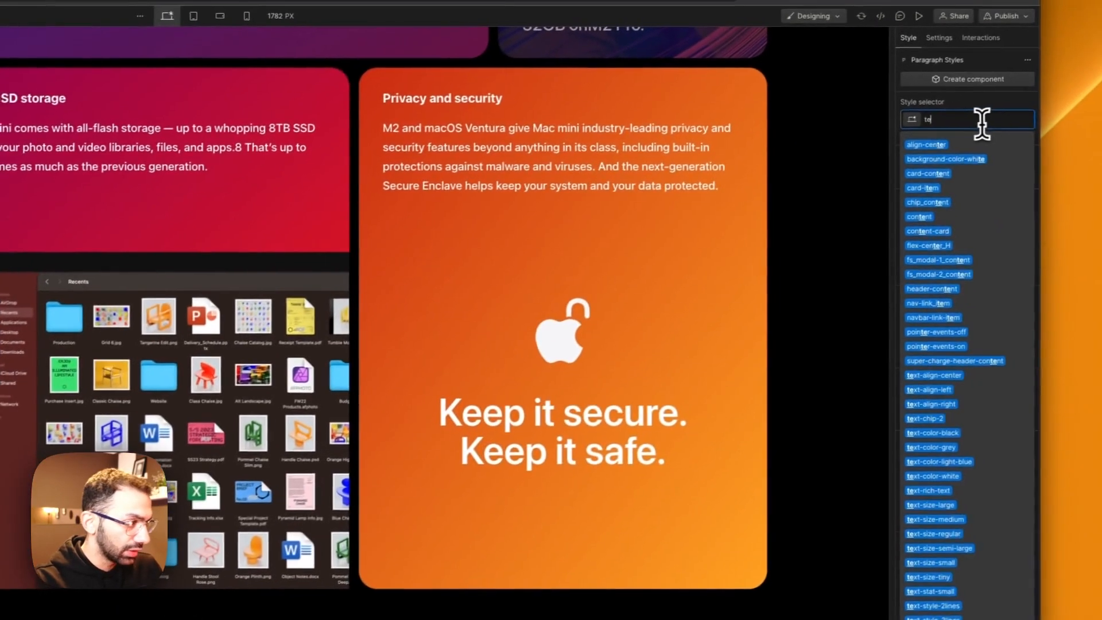
type("-s")
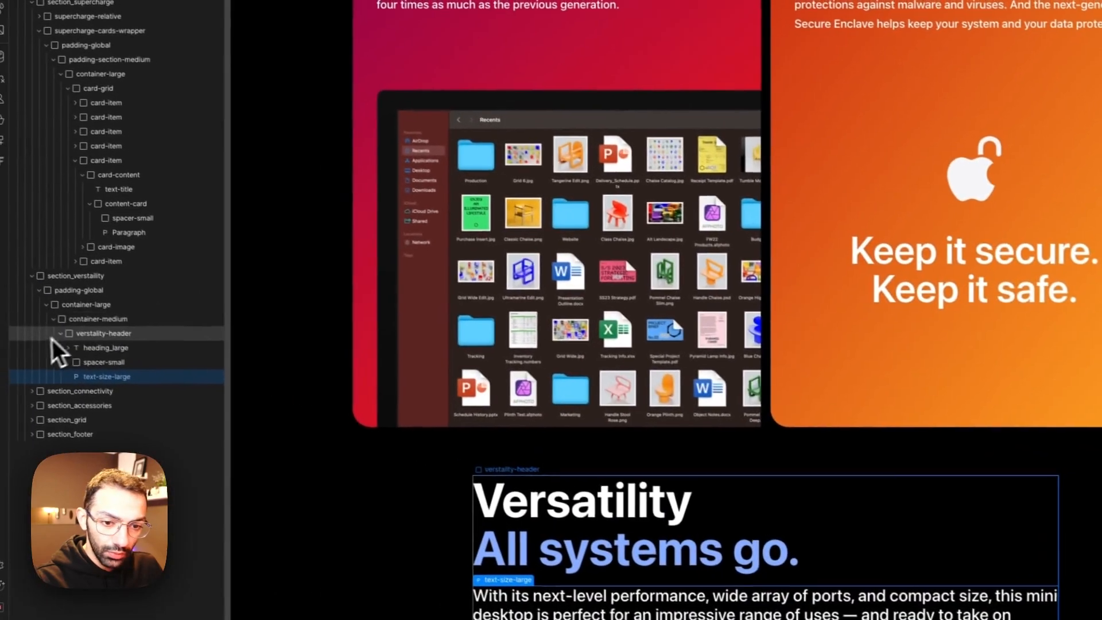
Step: Try limiting the width of verstality-header with the existing combo class max-width-large
left_click(91, 324)
left_click(95, 337)
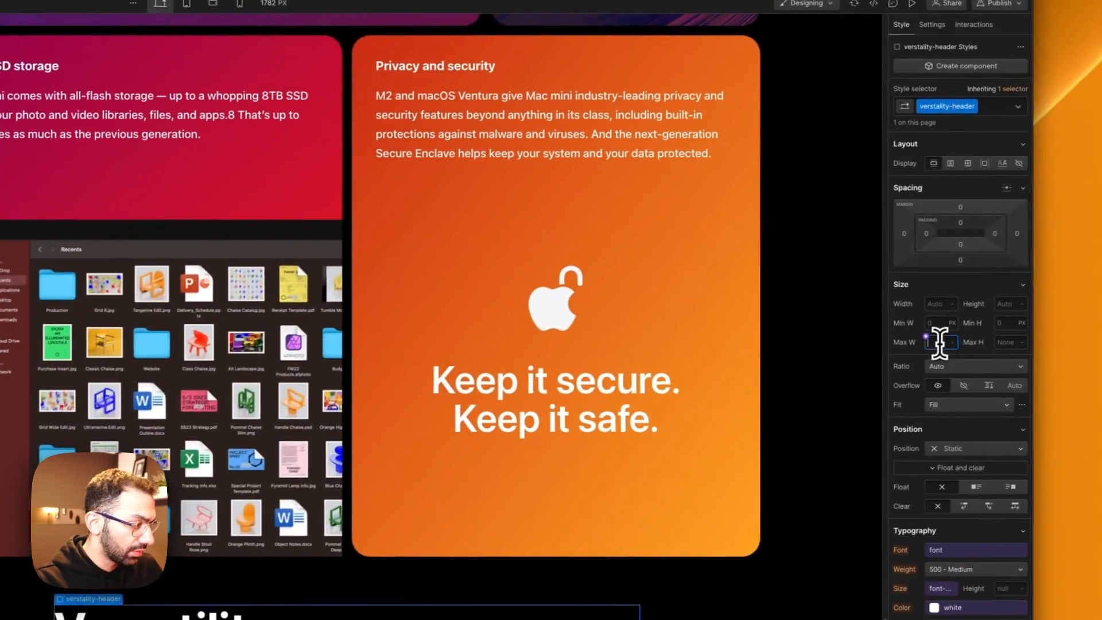
left_click(987, 116)
type("max")
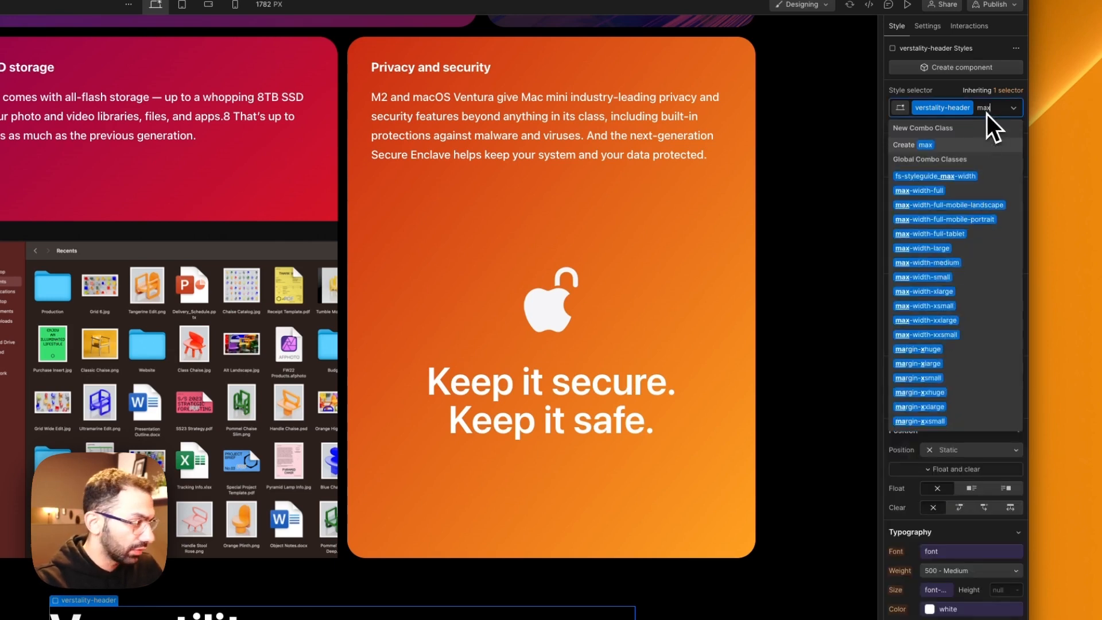
left_click(964, 248)
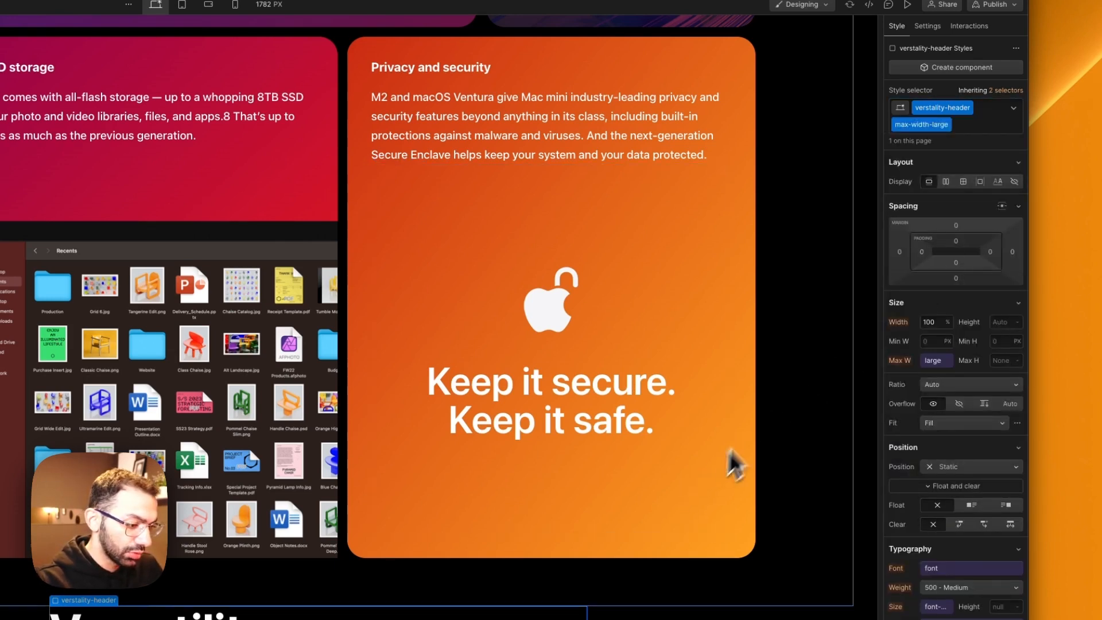
key("BackSpace")
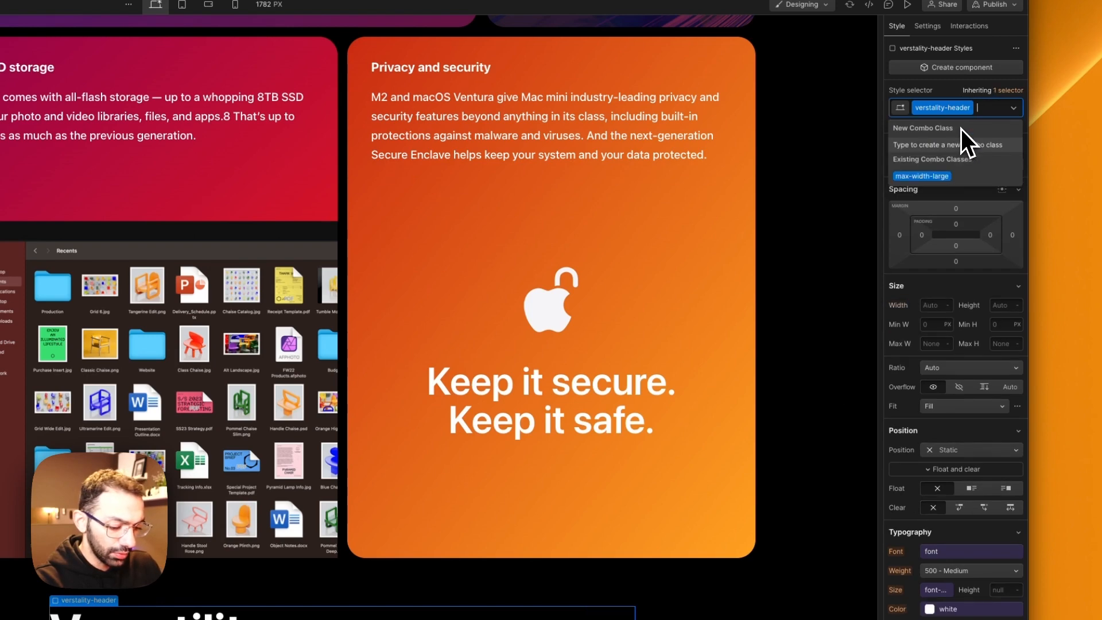
type("max-wi")
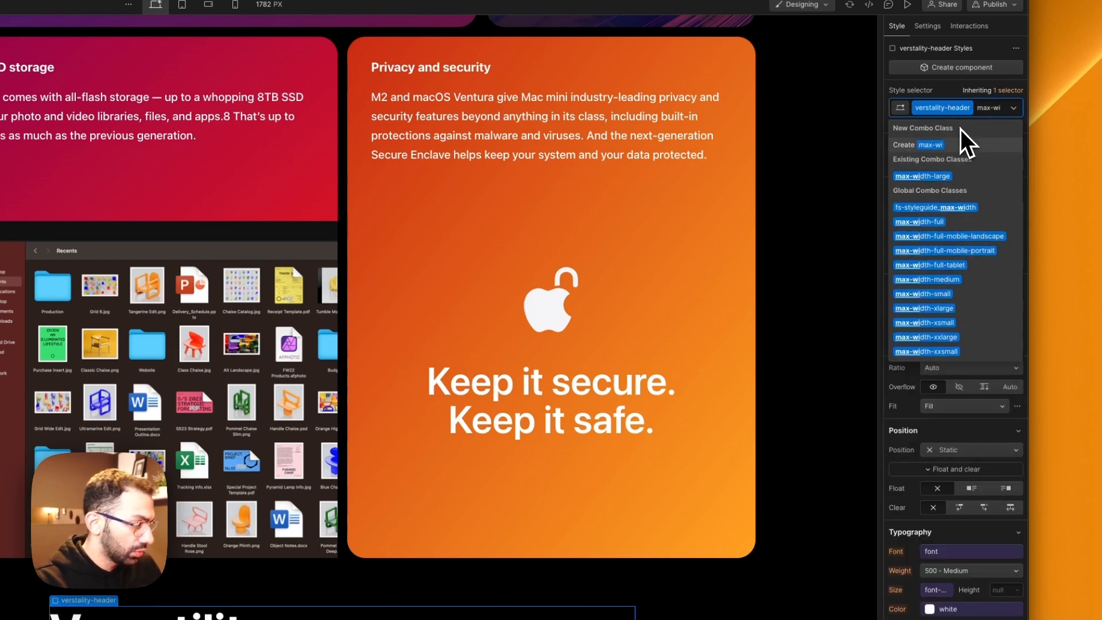
key("Escape")
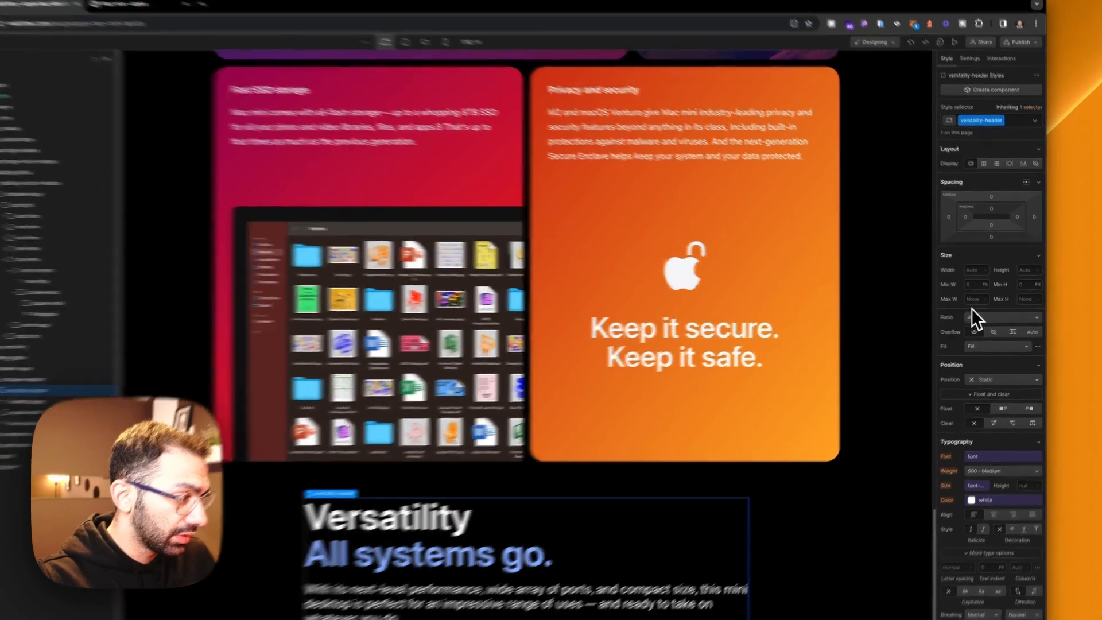
Step: Set verstality-header's maximum width to 720/16rem and increase it until the intro paragraph fits on three lines
left_click(980, 298)
type("7")
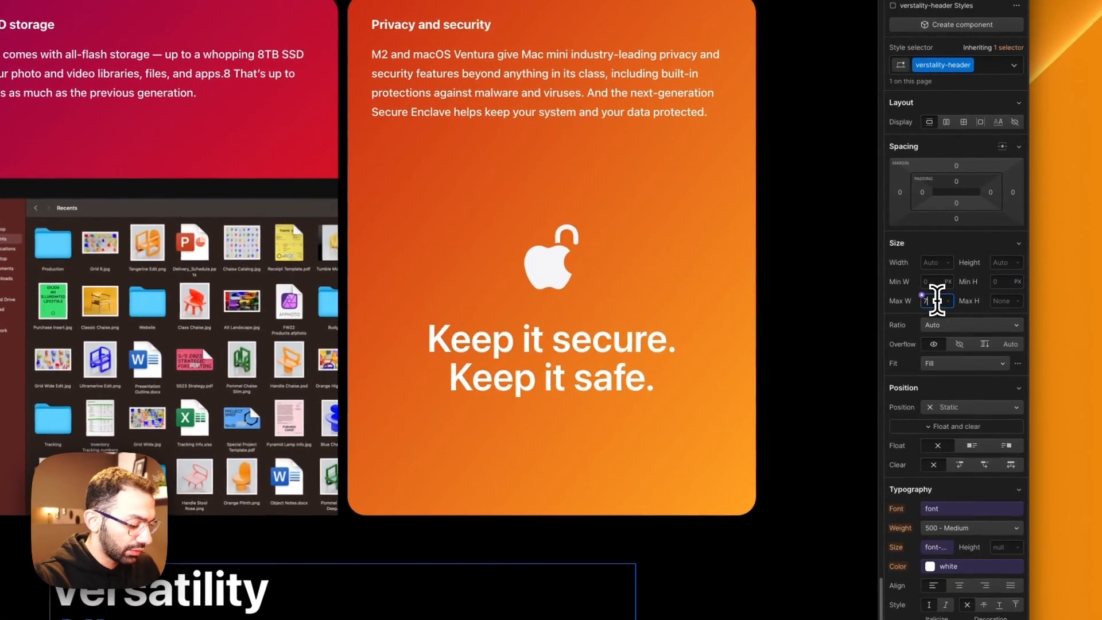
type("20/16rem")
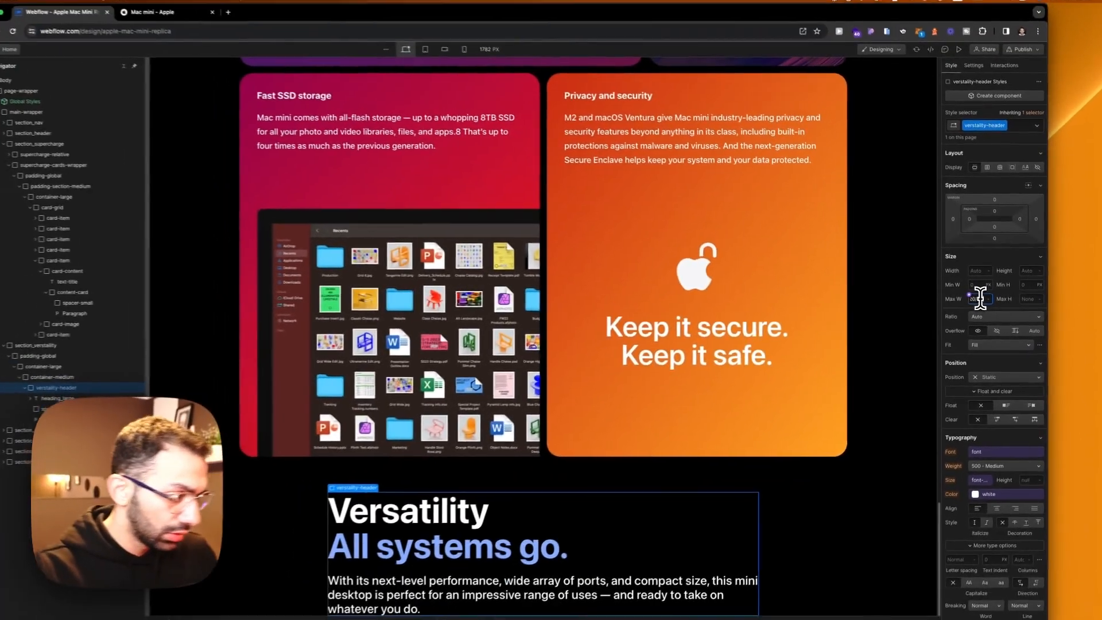
key("Return")
scroll(602, 468, "down", 1)
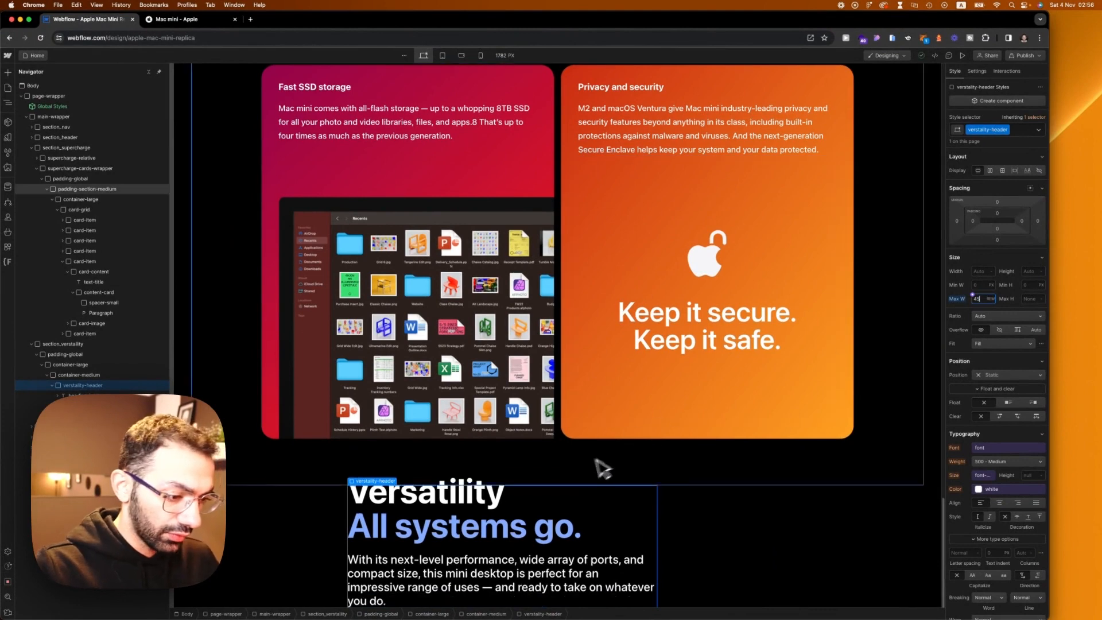
key("Up")
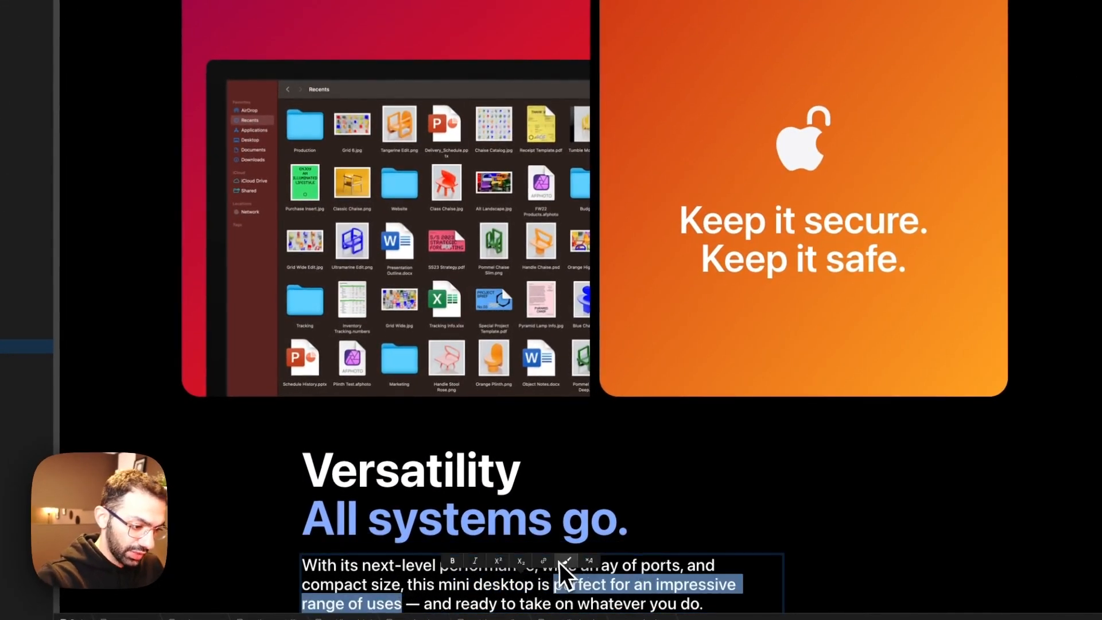
Step: Wrap "perfect for an impressive range of uses" in a text span and apply the class text-color-light-blue, matching the Apple page
left_click(560, 563)
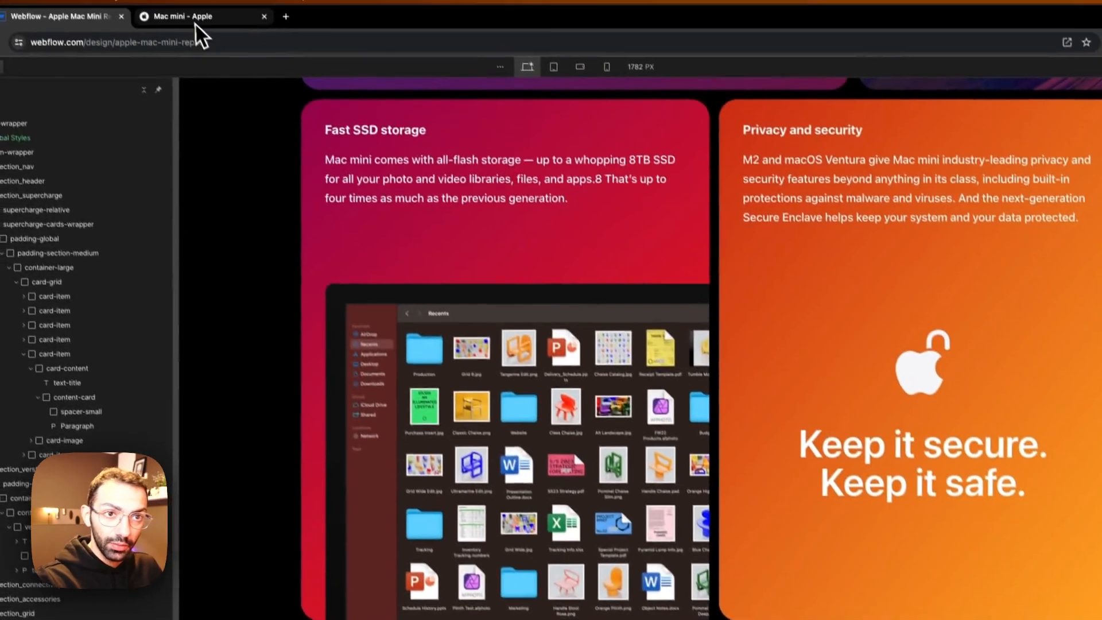
left_click(195, 23)
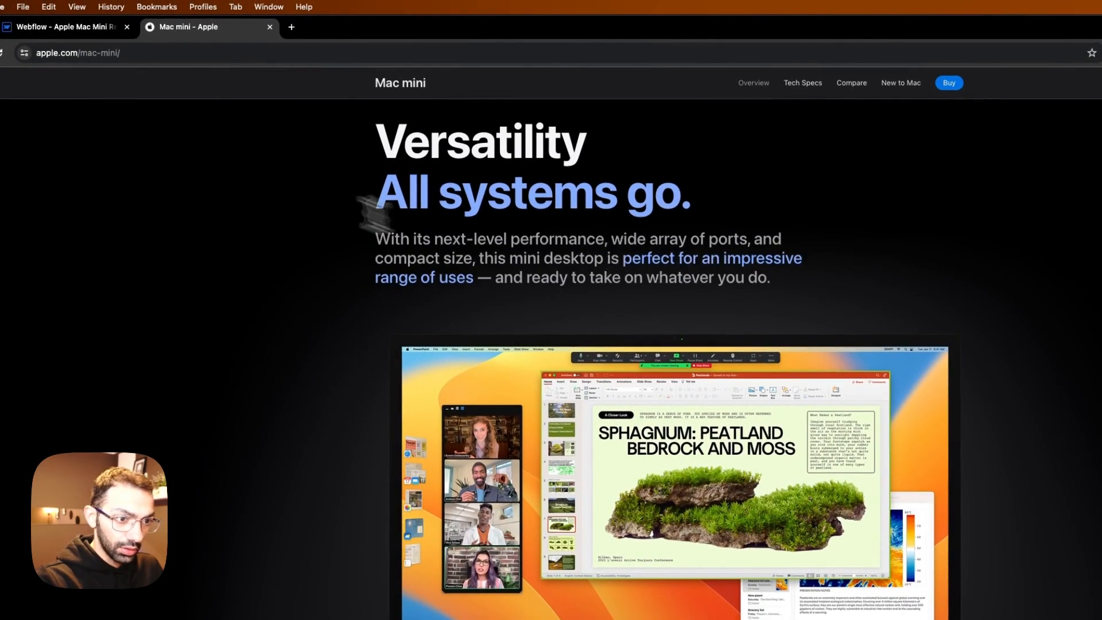
left_click(57, 26)
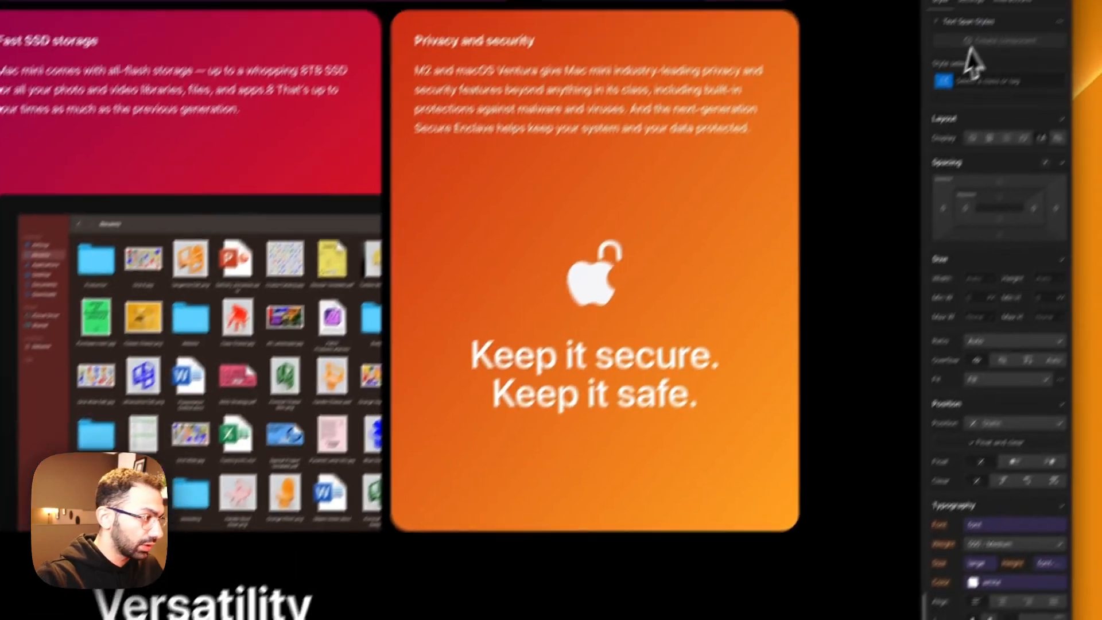
left_click(1010, 80)
type("text-colo")
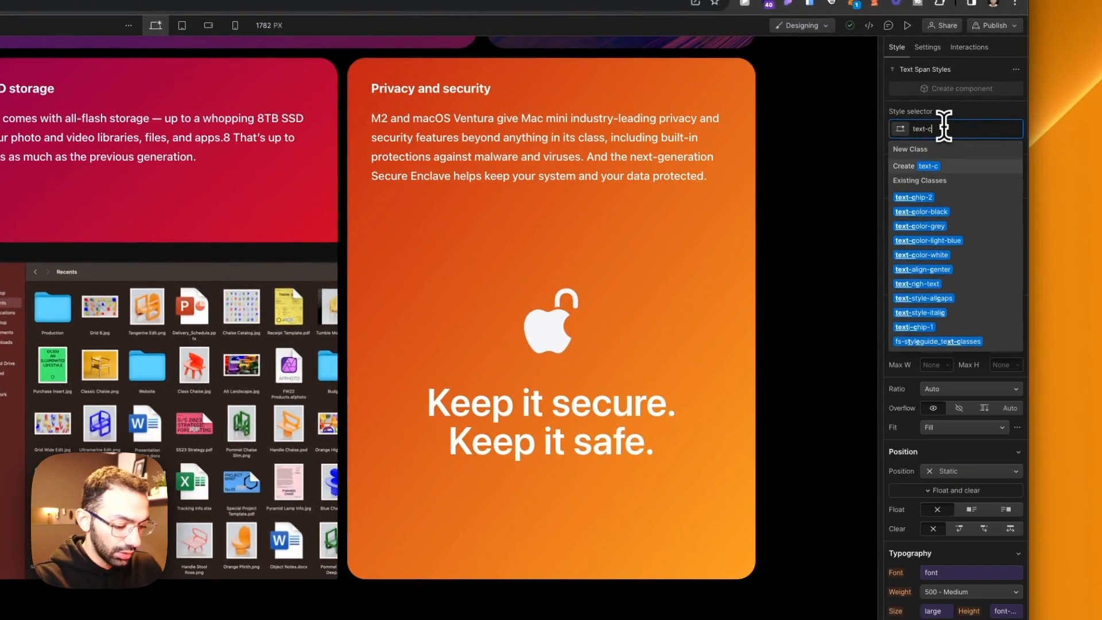
left_click(941, 227)
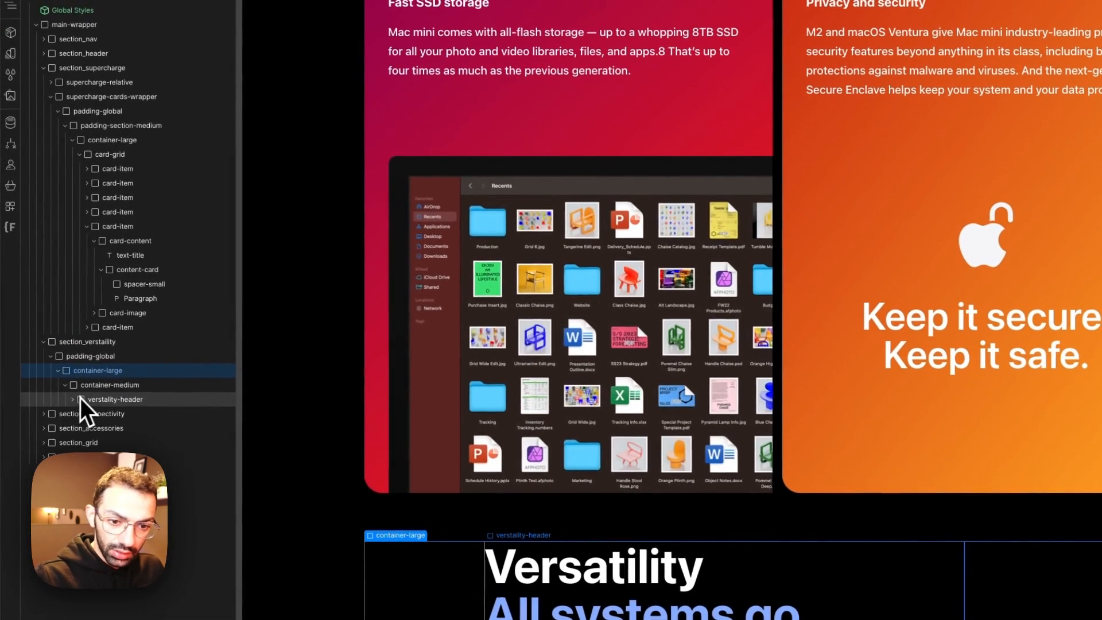
Step: Add a div block inside container-medium below verstality-header and give it the existing class spacer-medium
left_click(84, 388)
key("a")
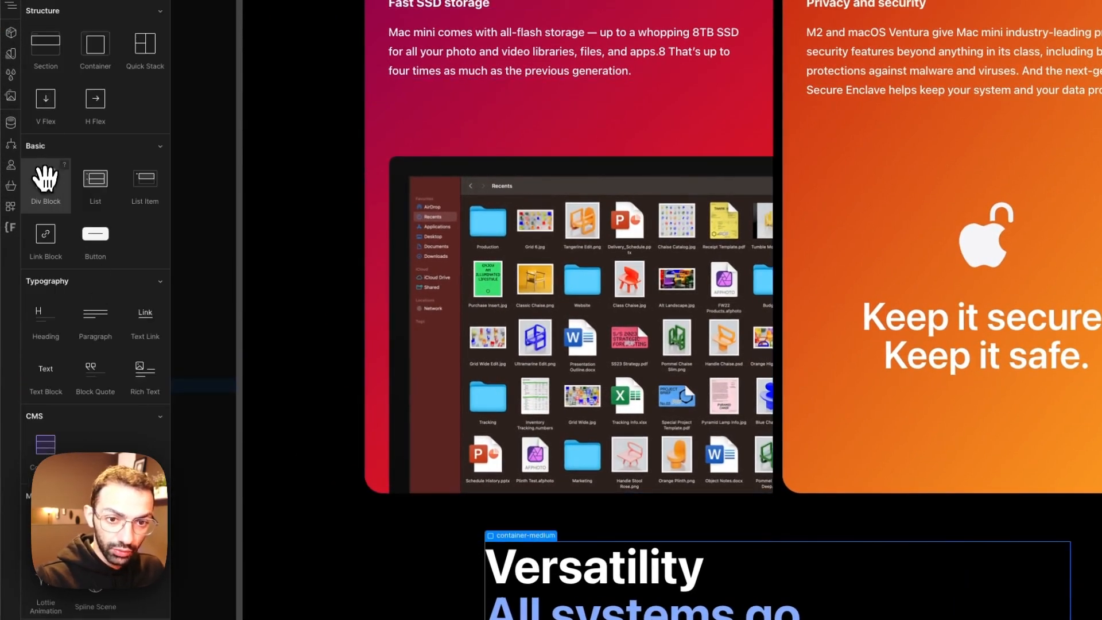
left_click(44, 179)
left_click(949, 174)
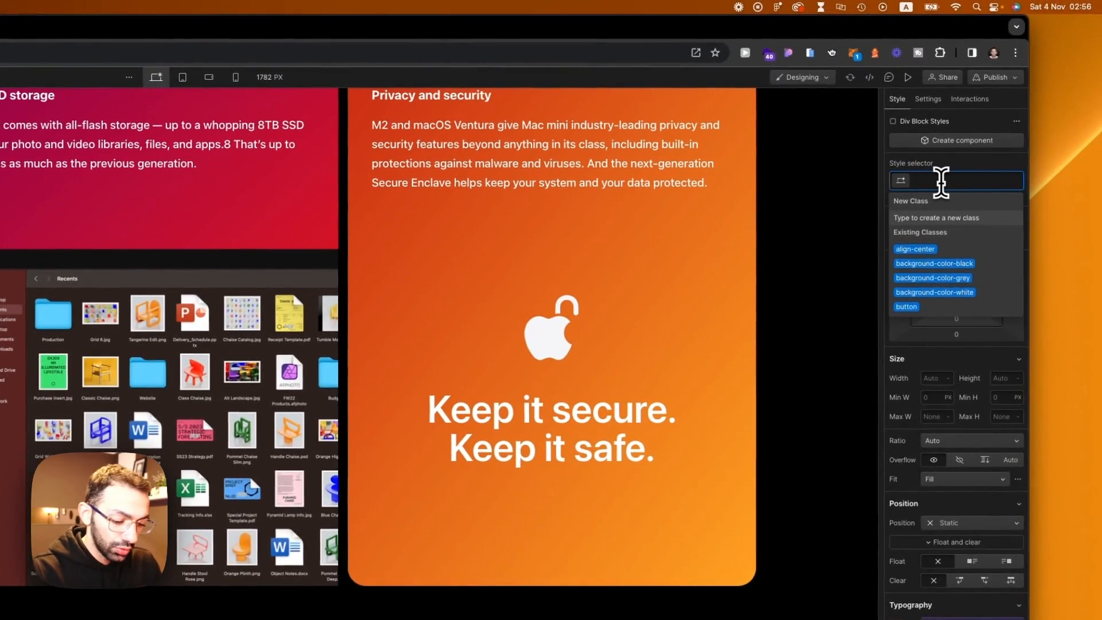
type("text-")
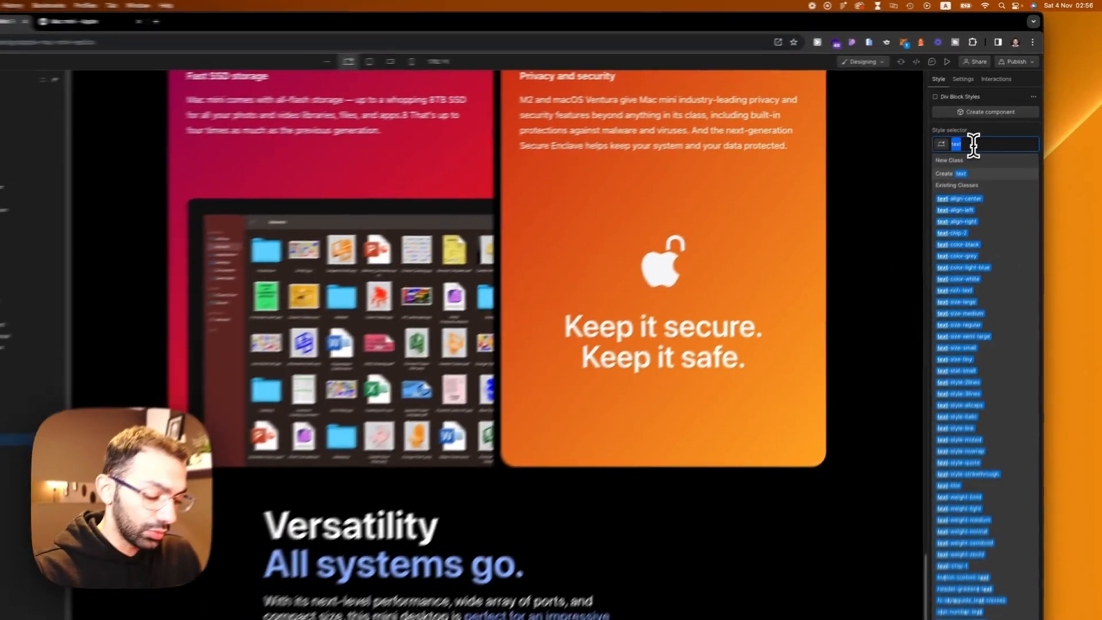
key("BackSpace")
key("BackSpace")
key("BackSpace")
key("BackSpace")
key("BackSpace")
type("spacer")
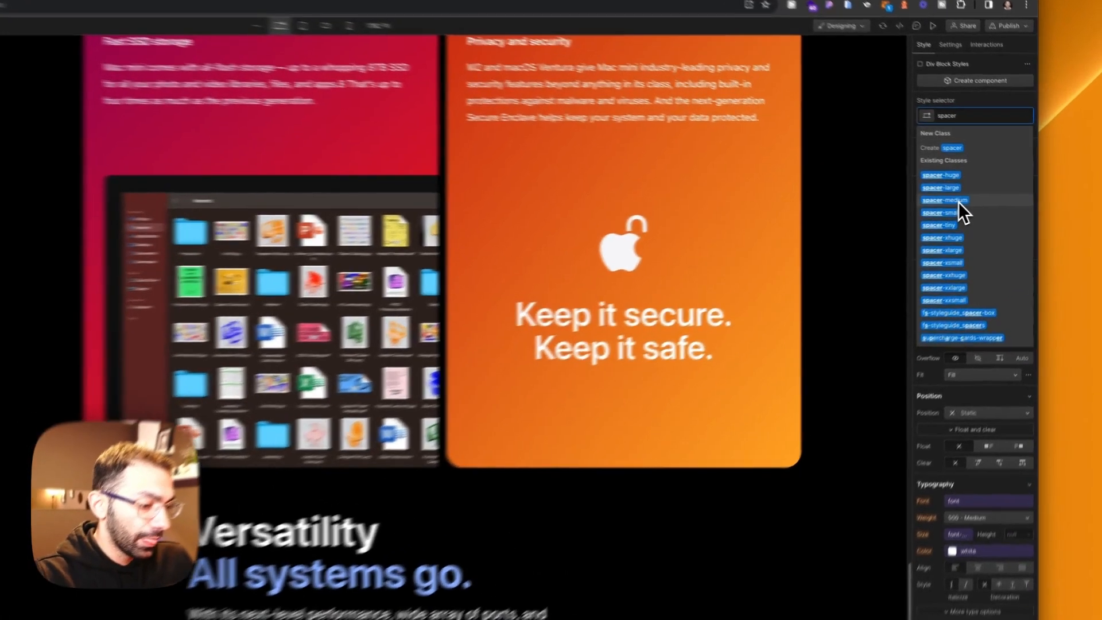
left_click(983, 200)
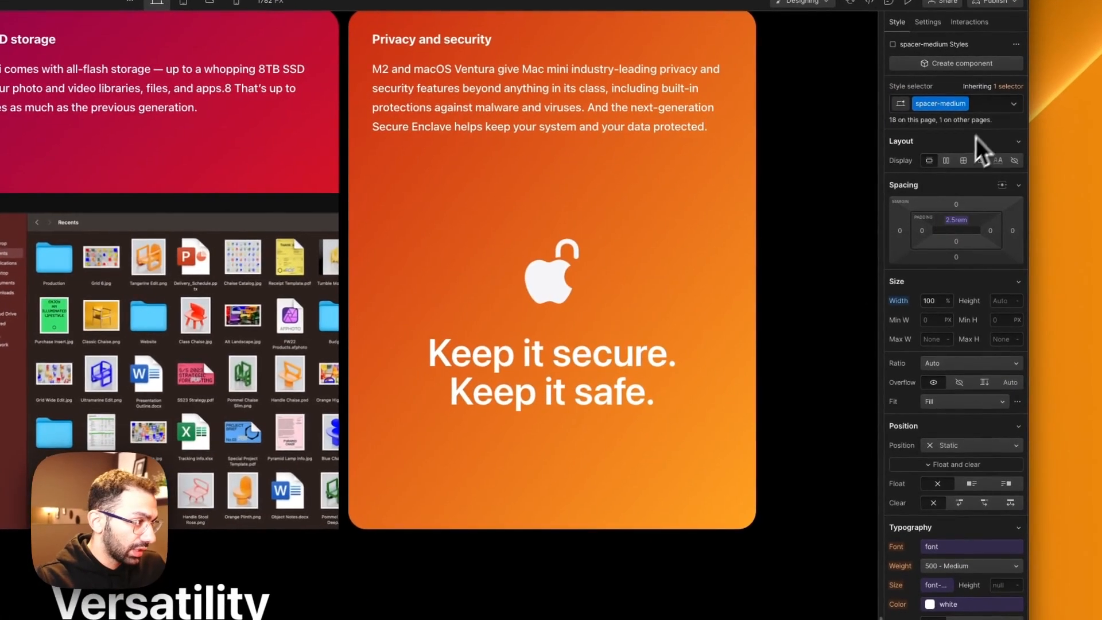
Step: Replace the new spacer's class with the existing class spacer-large
key("BackSpace")
type("spacer")
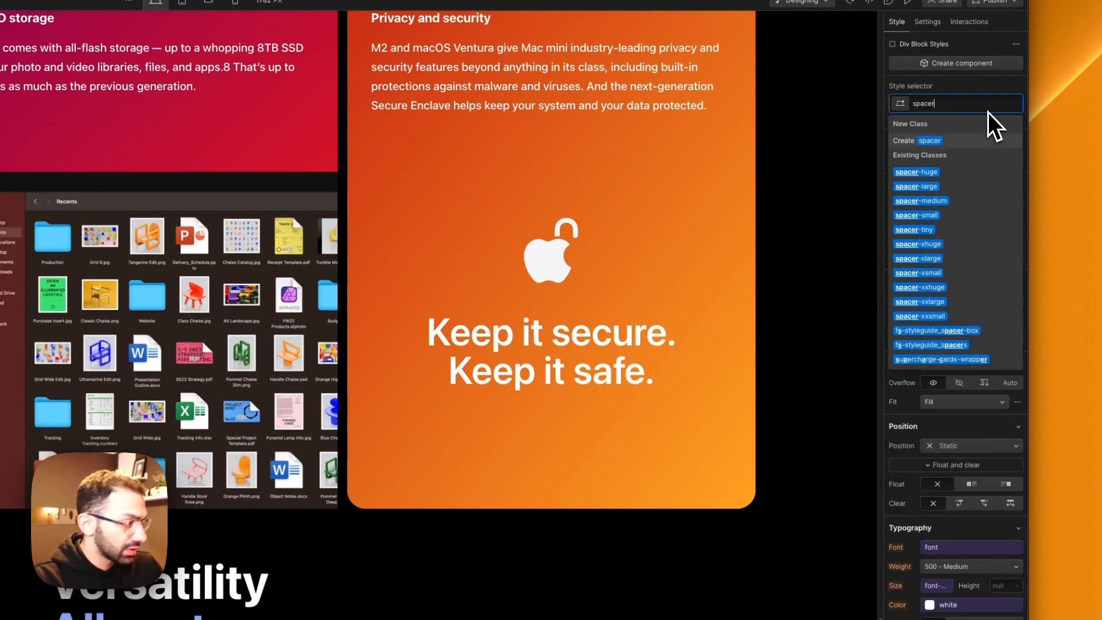
left_click(945, 191)
Step: Add another div block to container-medium below the large spacer and give it the new class tabs-wrapper
left_click(287, 574)
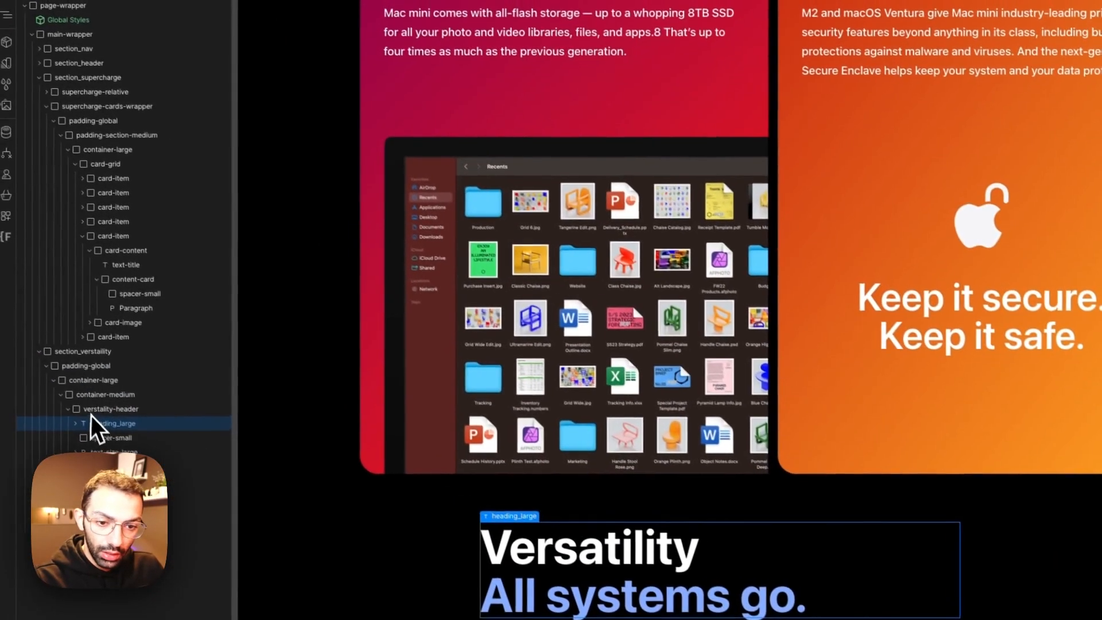
left_click(70, 410)
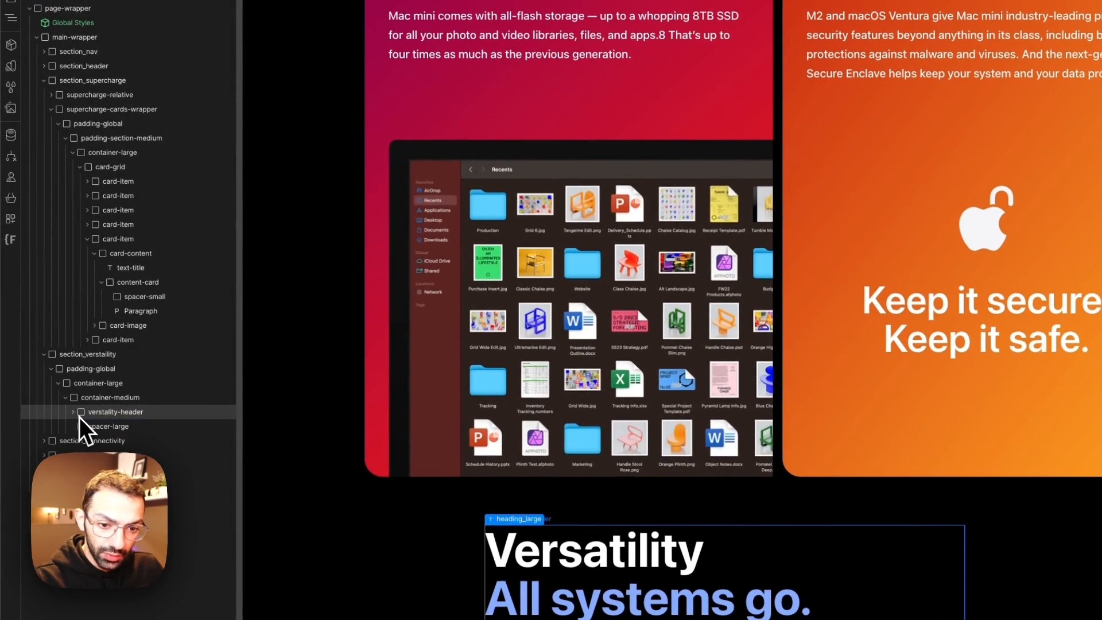
left_click(93, 397)
key("a")
left_click(50, 211)
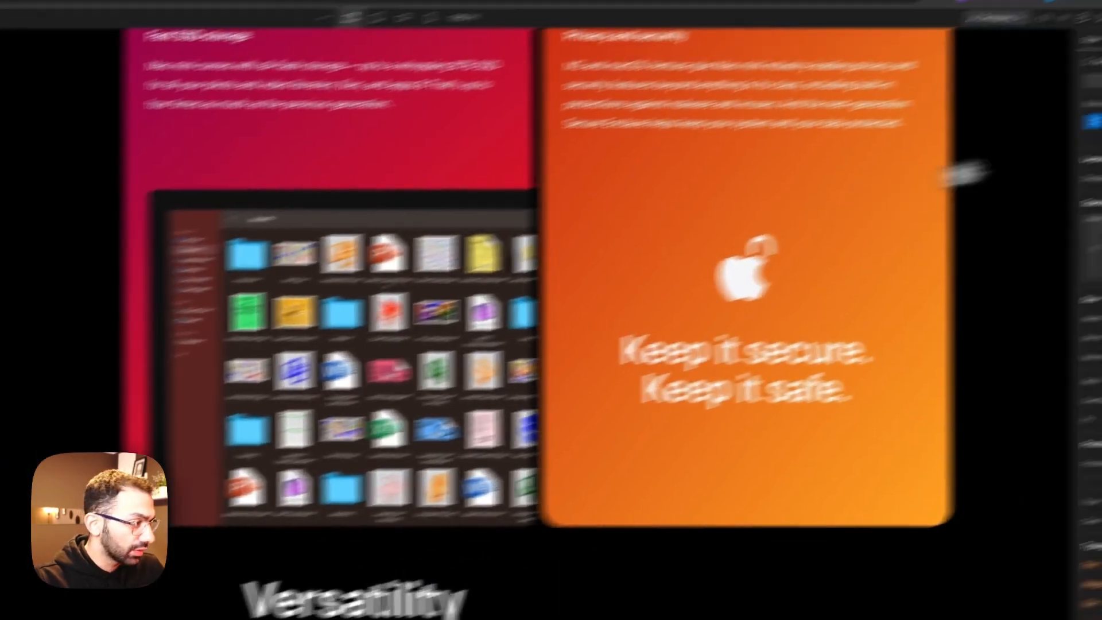
left_click(972, 172)
type("tabs")
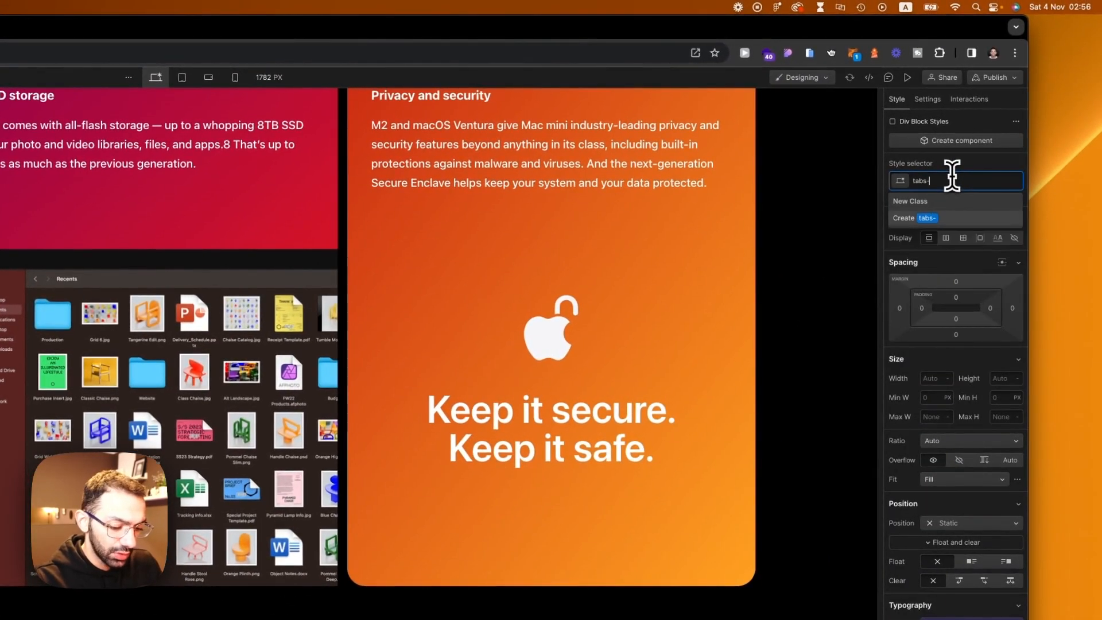
type("-wrapper")
key("Return")
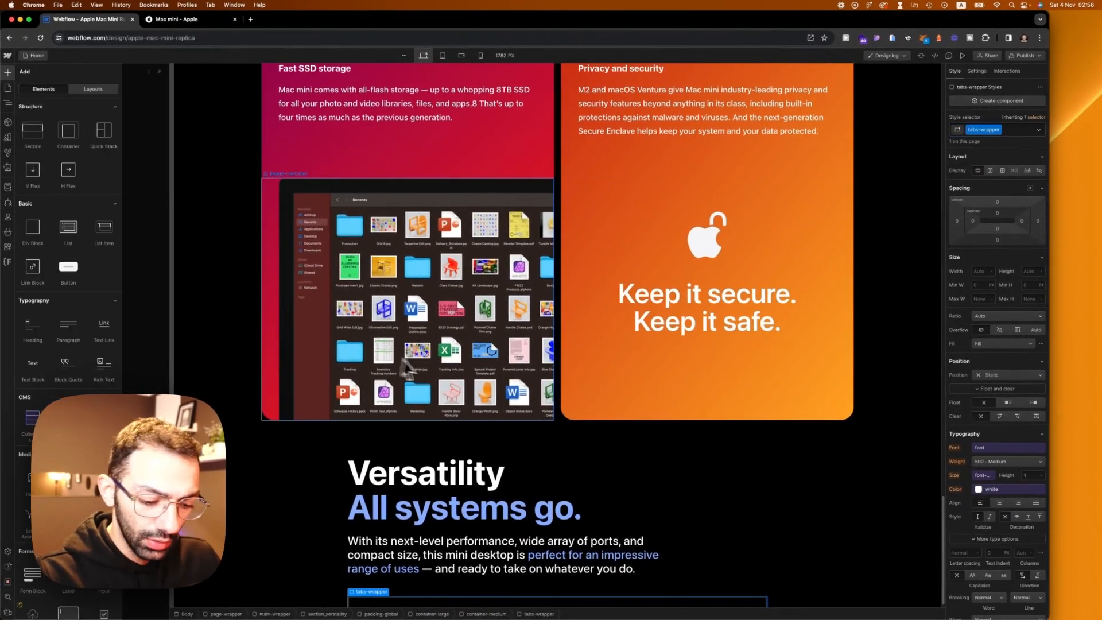
Step: Insert a Tabs element inside tabs-wrapper and examine the row of tabs in the Apple page's Versatility section
type("tabs")
key("Return")
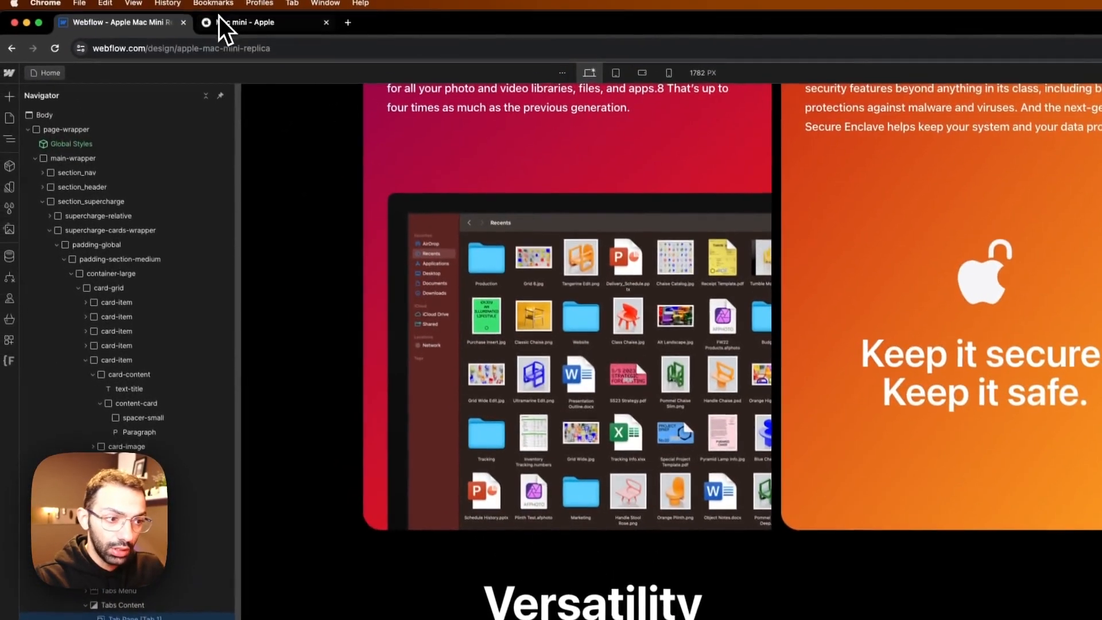
left_click(247, 27)
scroll(610, 511, "down", 10)
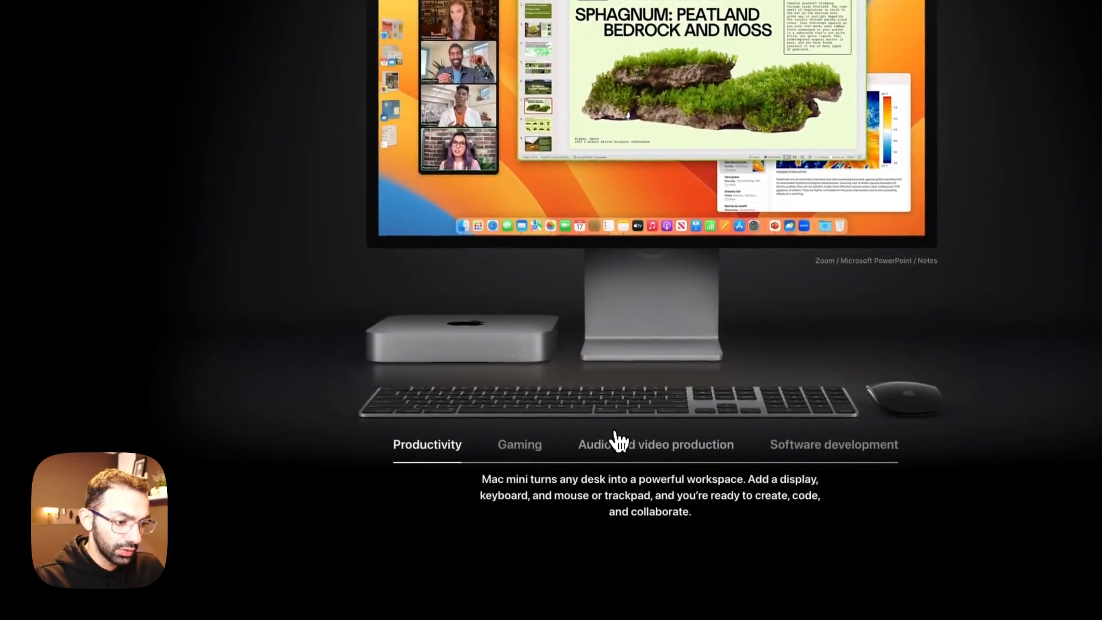
left_click(620, 443)
left_click(135, 25)
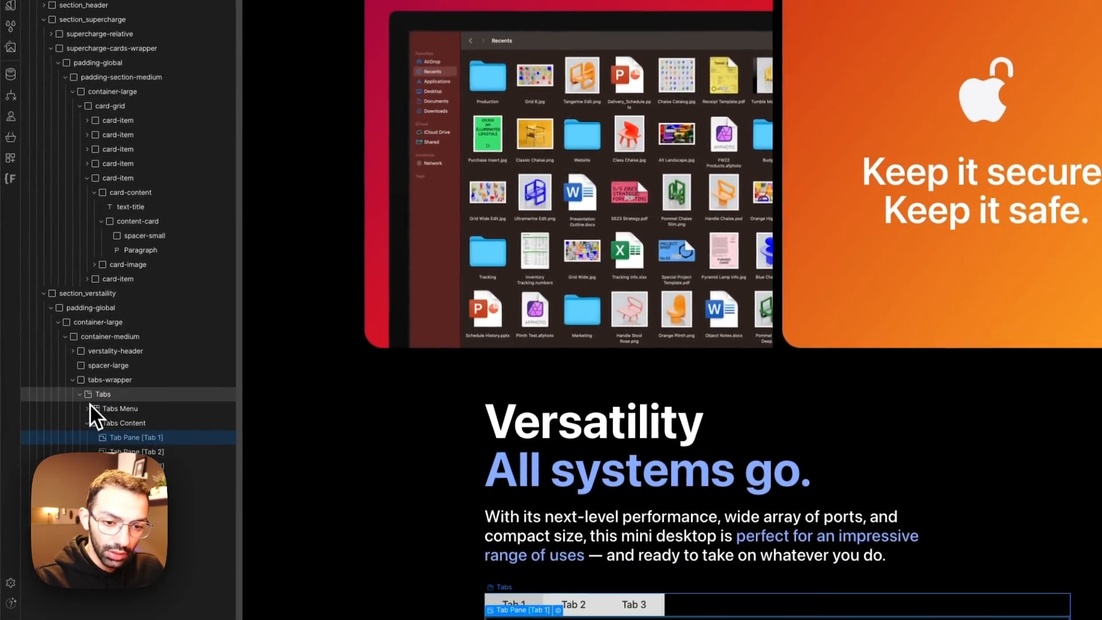
Step: Give the Tabs element the new class tabs-component
left_click(95, 345)
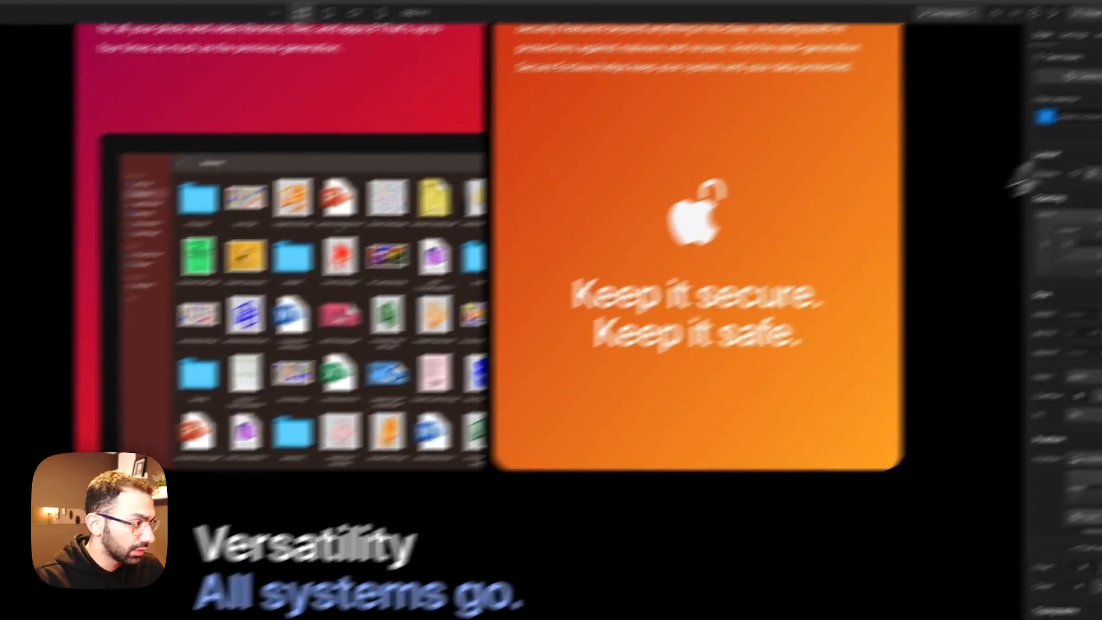
left_click(1076, 118)
type("tab")
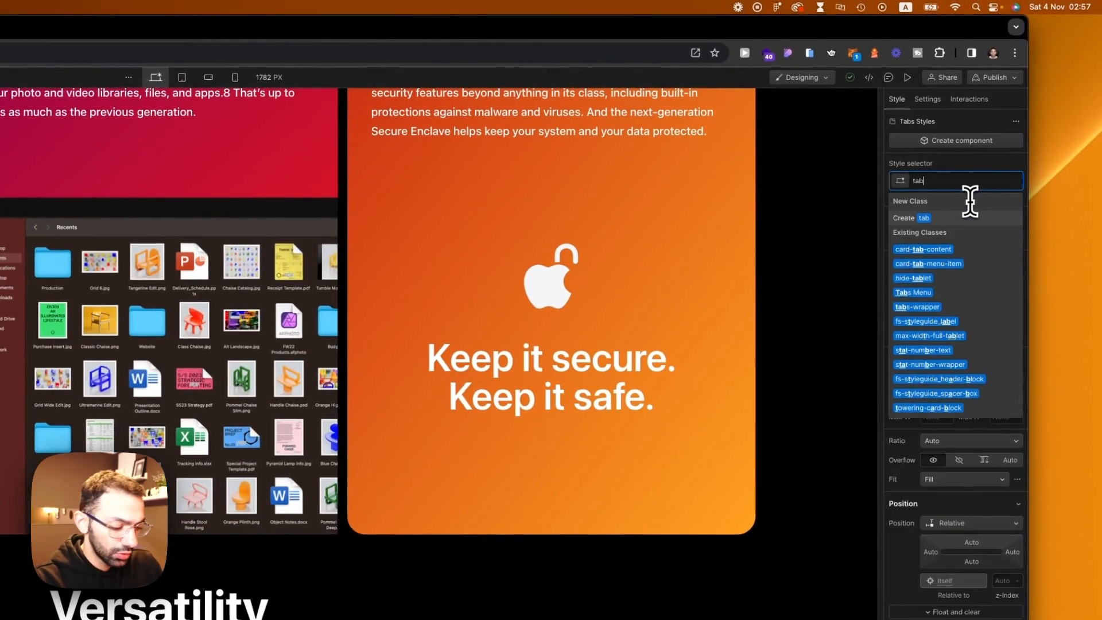
type("s-com")
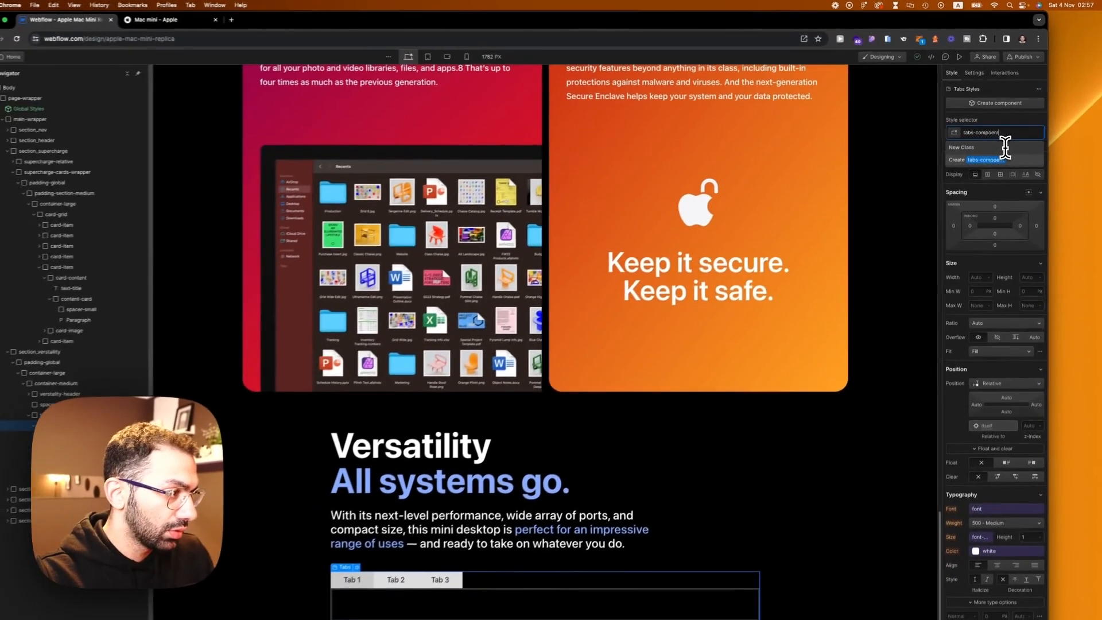
type("po")
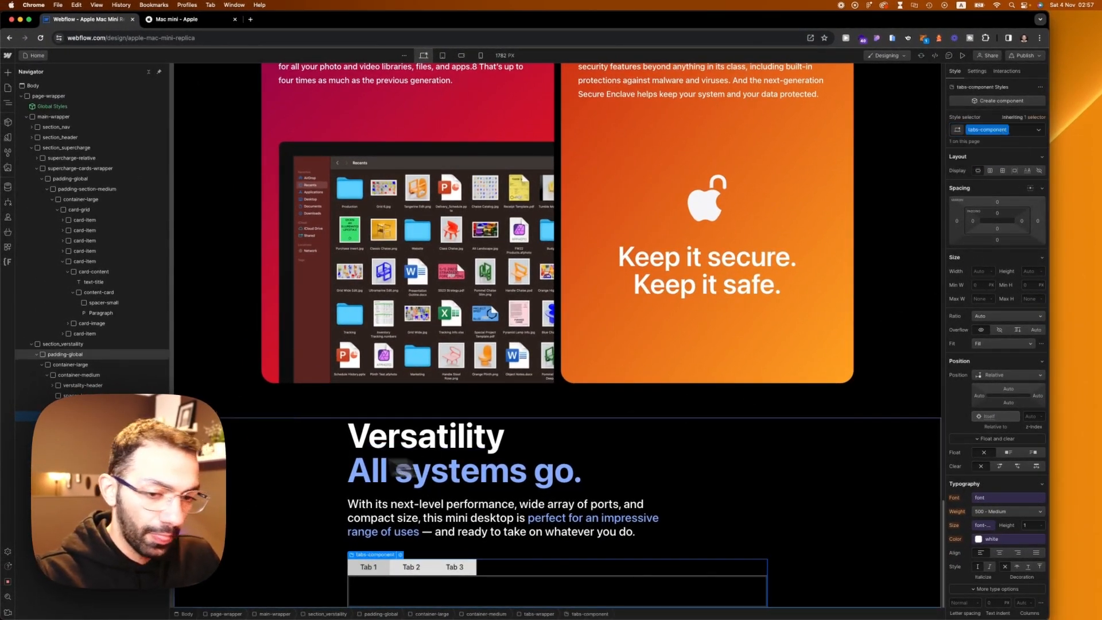
Step: Set the height of the Tabs Content element inside tabs-component to 60 rem
left_click(89, 436)
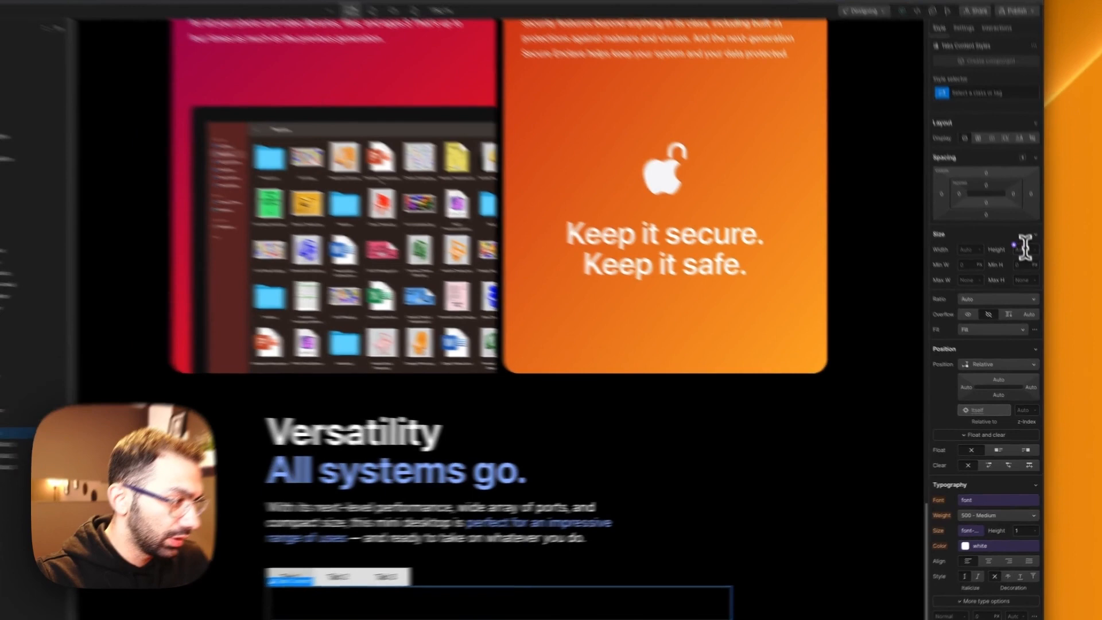
left_click(1032, 271)
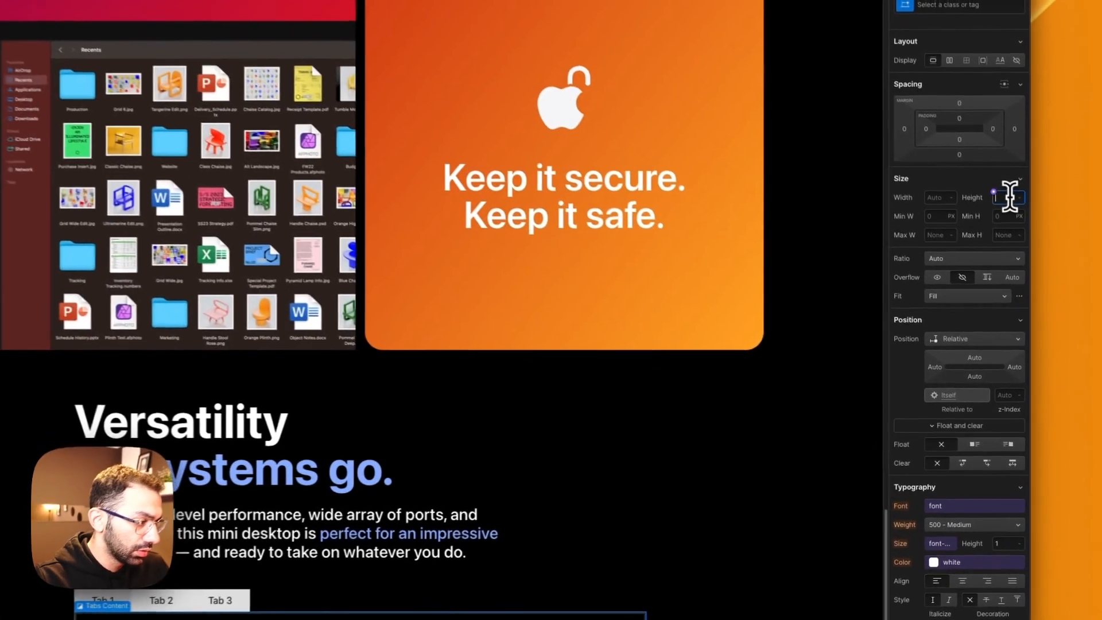
type("60r")
key("Return")
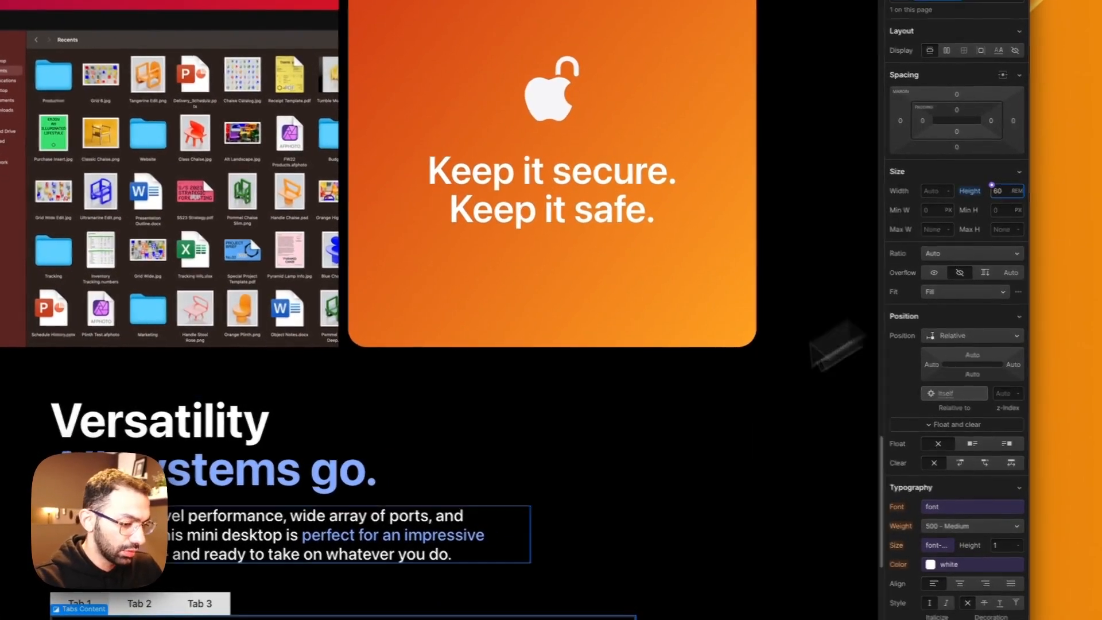
Step: Add a div block inside the first tab pane and give it the new class tab-content-wrapper
scroll(547, 516, "down", 4)
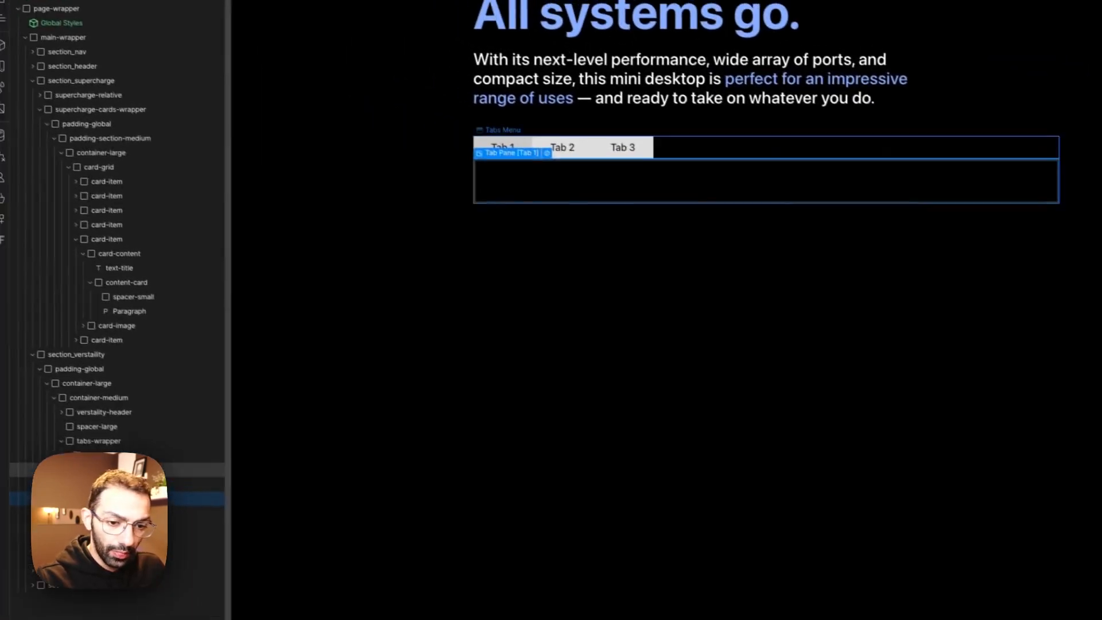
key("a")
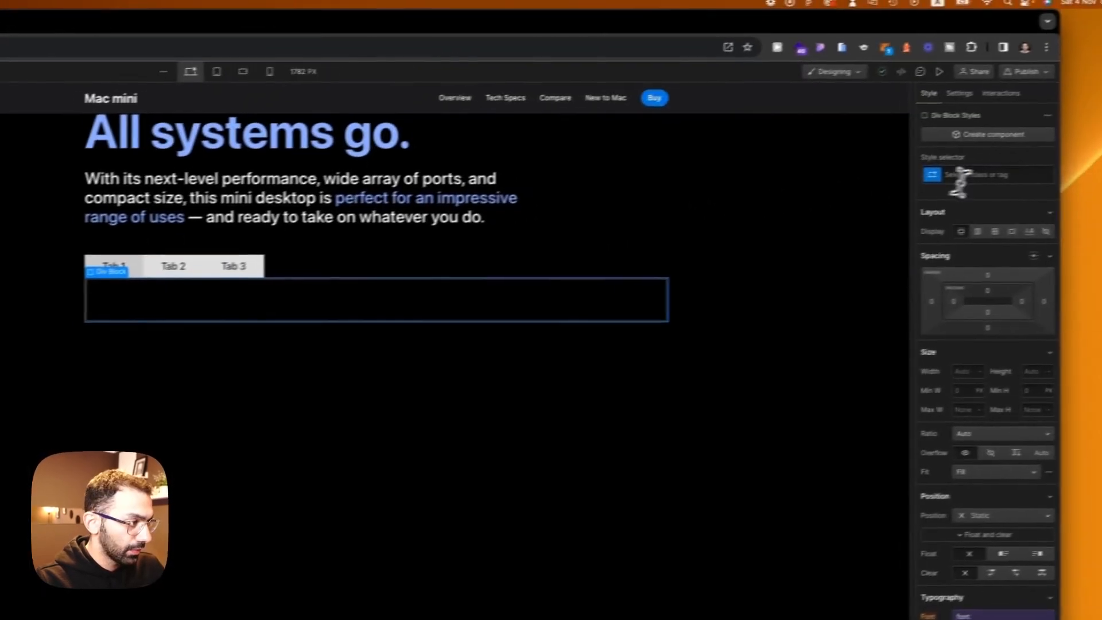
left_click(949, 180)
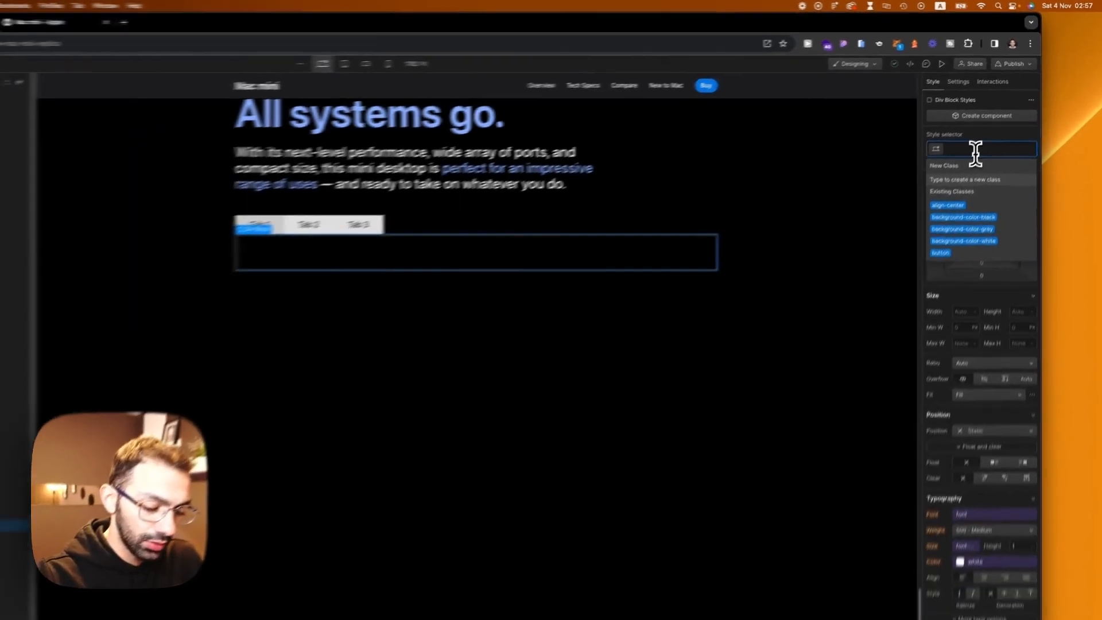
type("tab-content-wrapper")
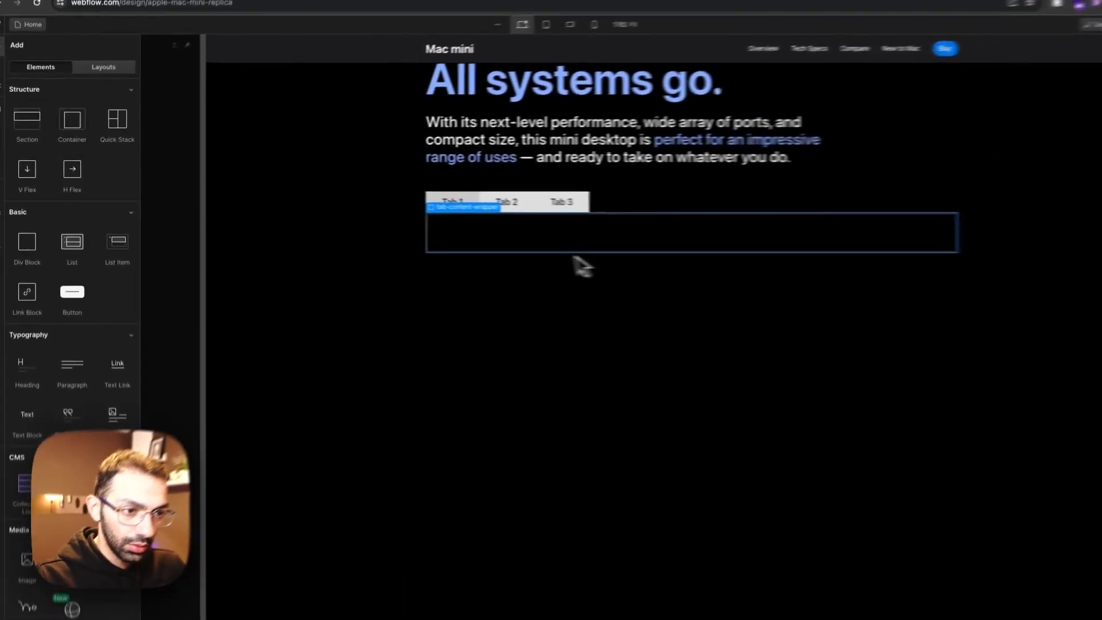
Step: Insert an image inside tab-content-wrapper and use the productivity PNG from the assets as its source
key("a")
key("a")
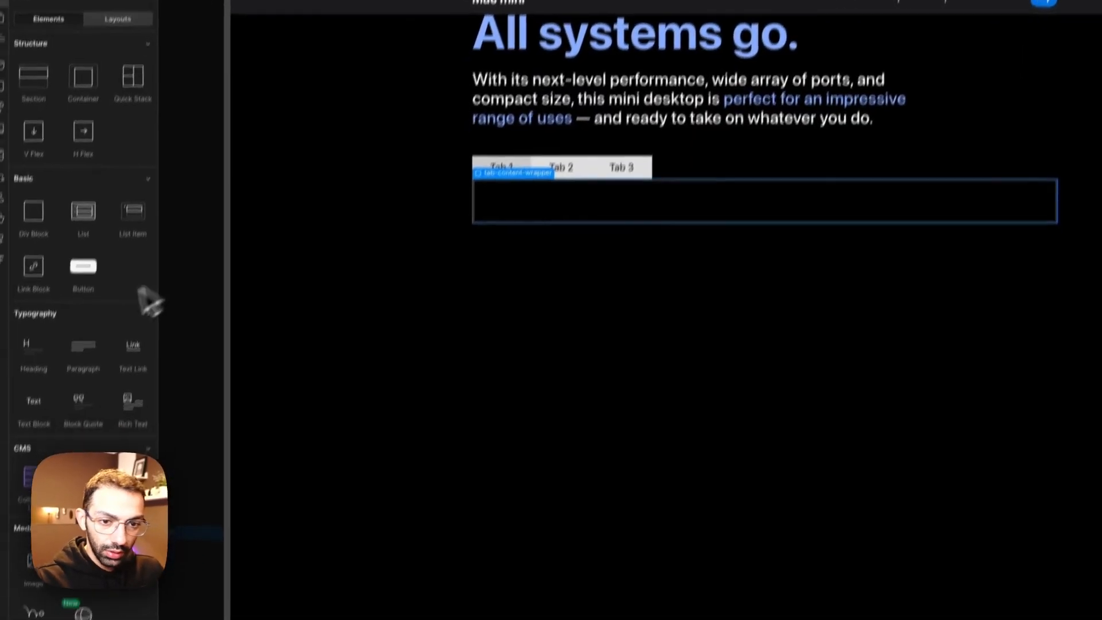
left_click(46, 519)
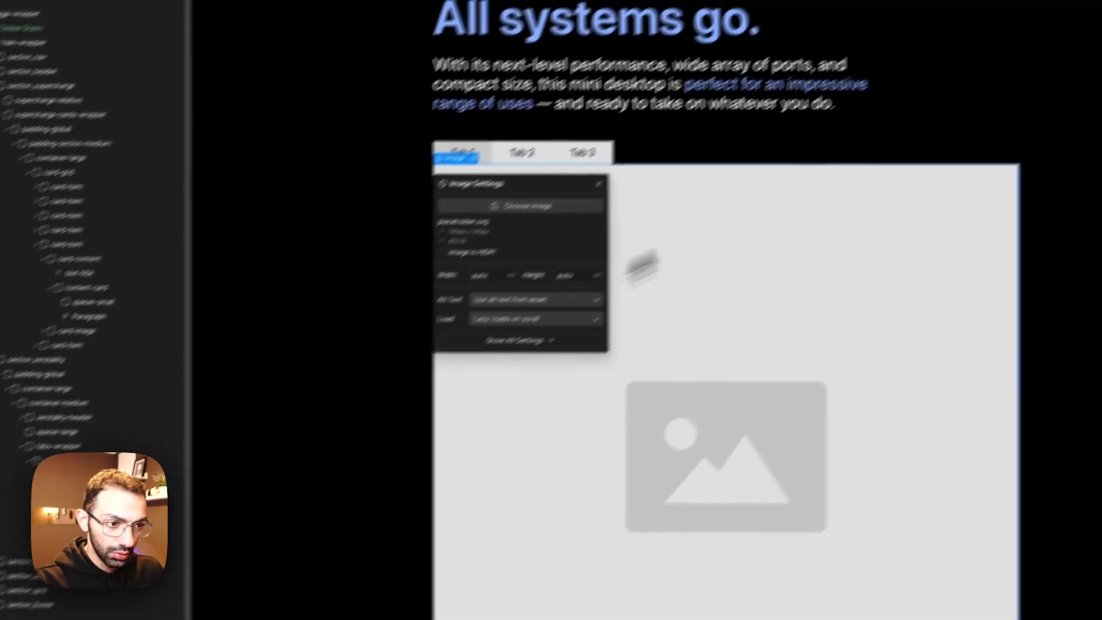
left_click(455, 255)
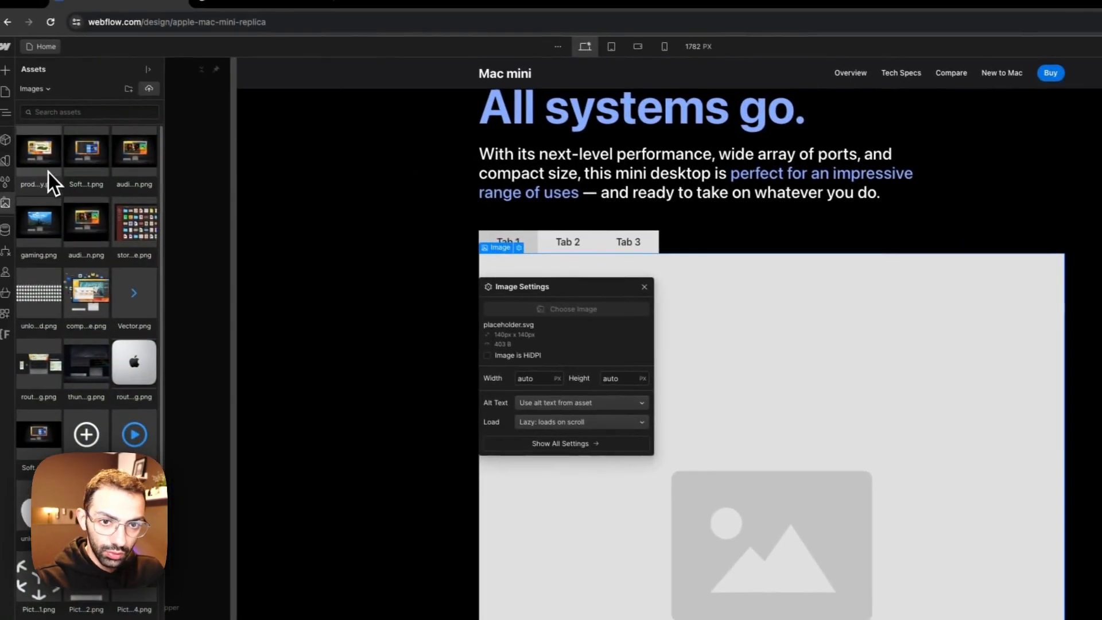
left_click(48, 172)
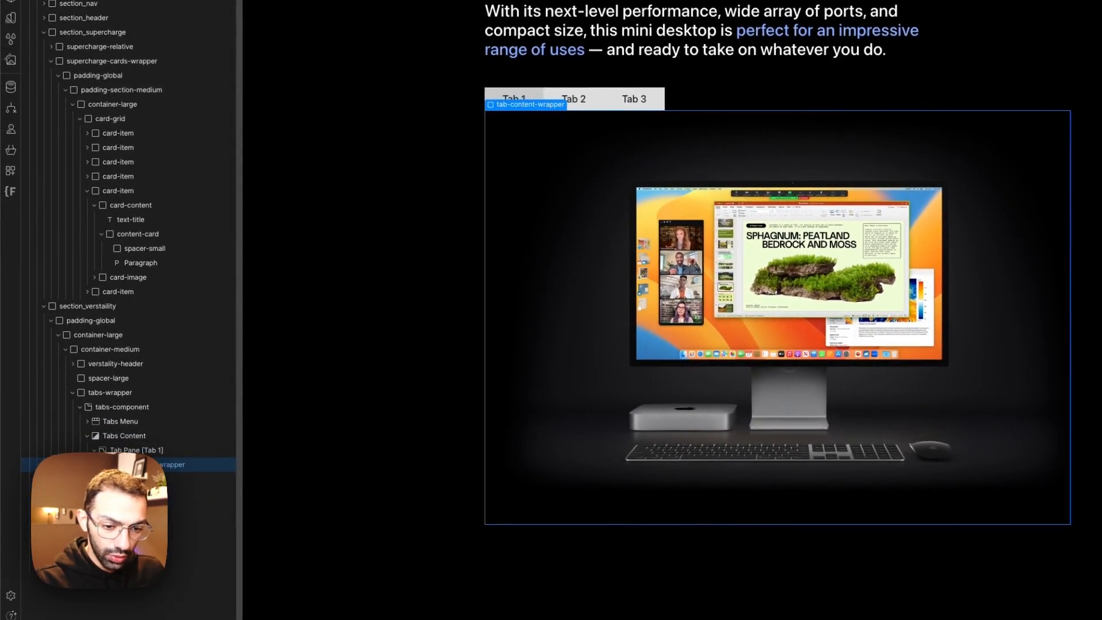
Step: Add a div block below the image inside tab-content-wrapper and give it the new class tab-content-text
key("a")
left_click(53, 165)
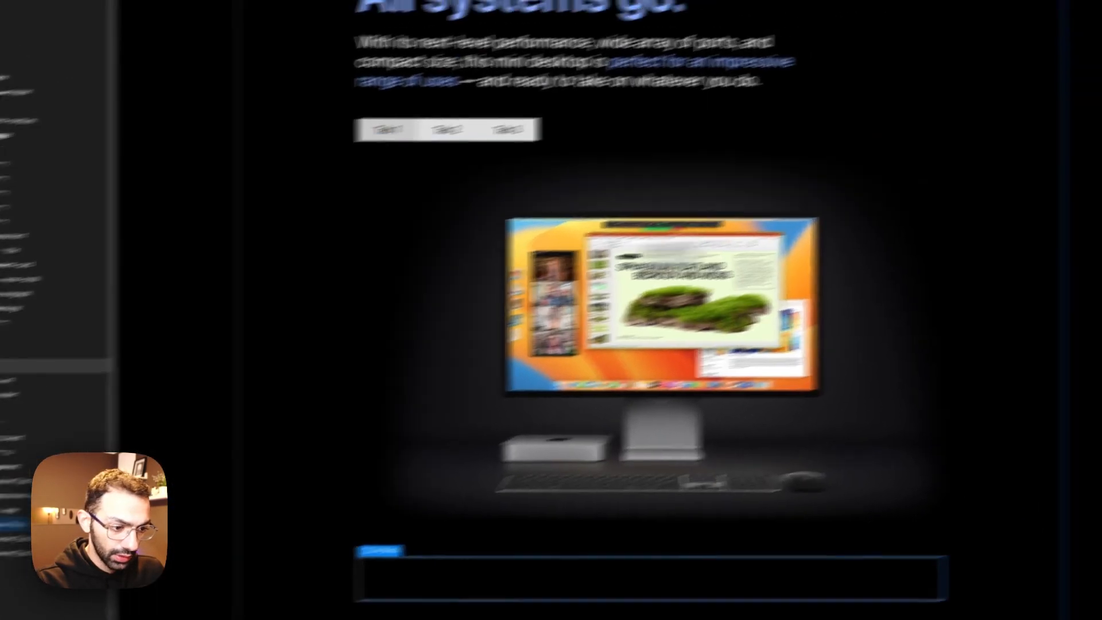
left_click(966, 153)
type("content")
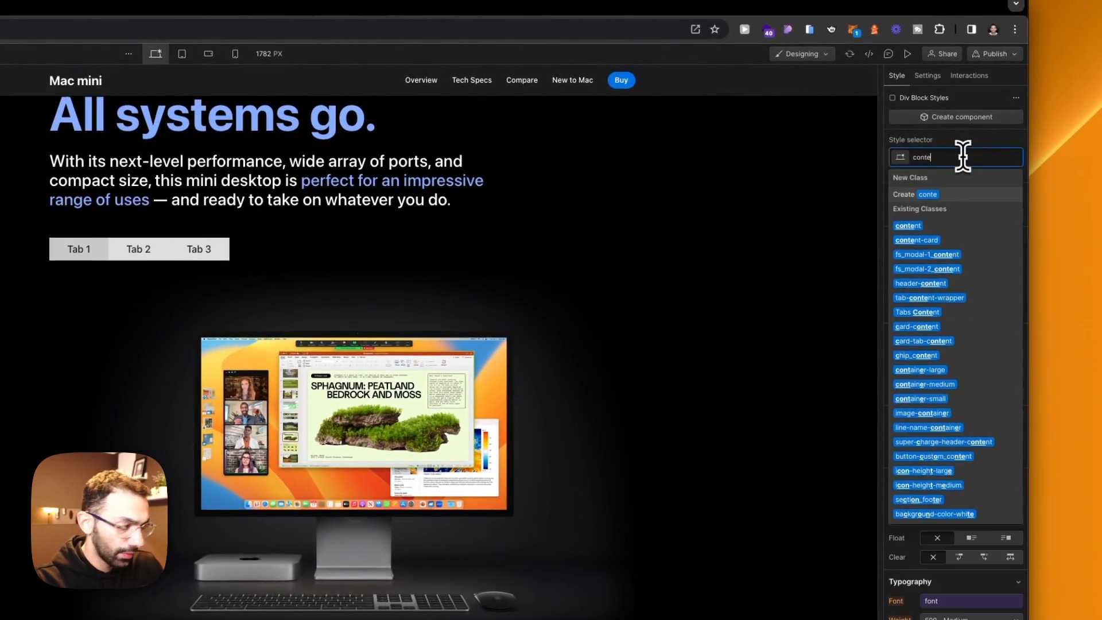
type("tab-content-text")
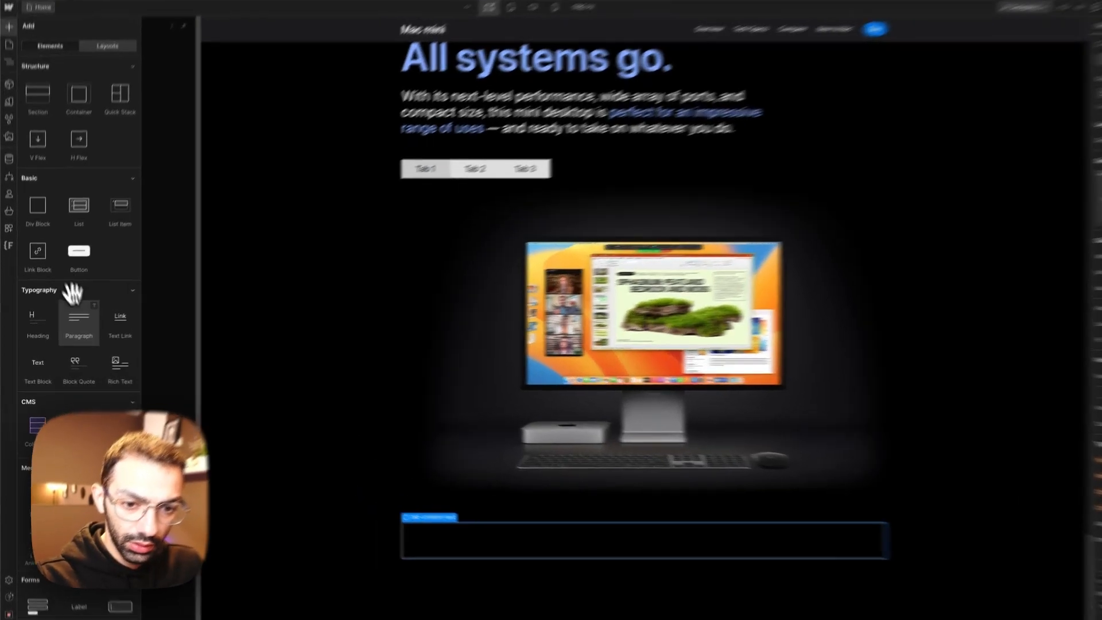
Step: Add a paragraph inside tab-content-text and replace its text with the Productivity description copied from the Apple Mac mini page
left_click(69, 326)
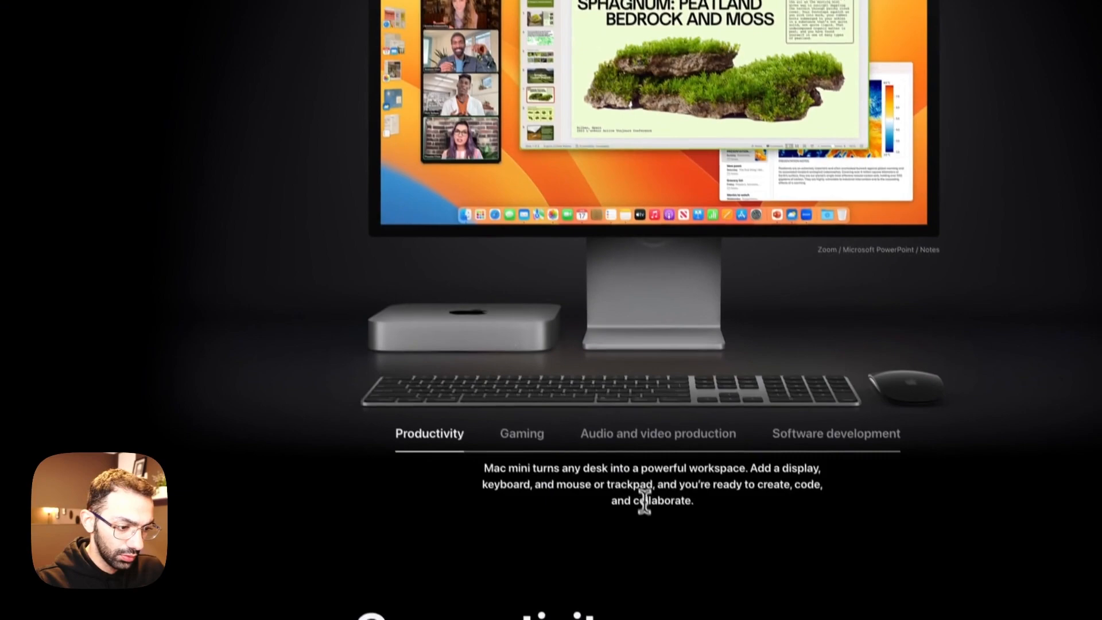
triple_click(635, 473)
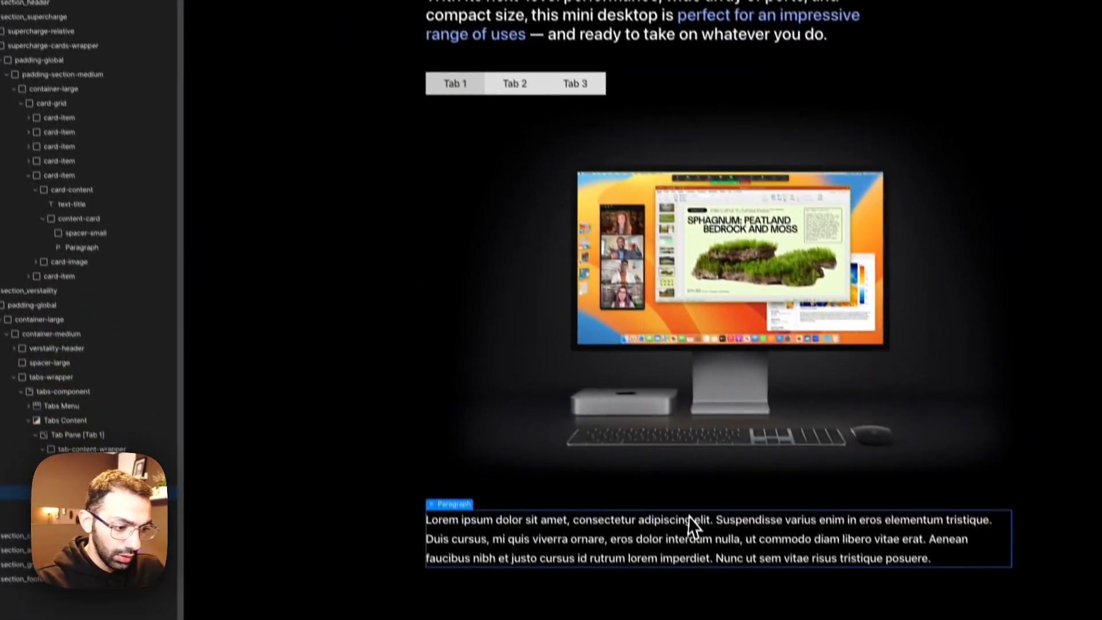
type("Mac mini turns any desk into a powerful workspace. Add a display, keyboard, and mouse or trackpad, and you’re ready to create, code, and collaborate.")
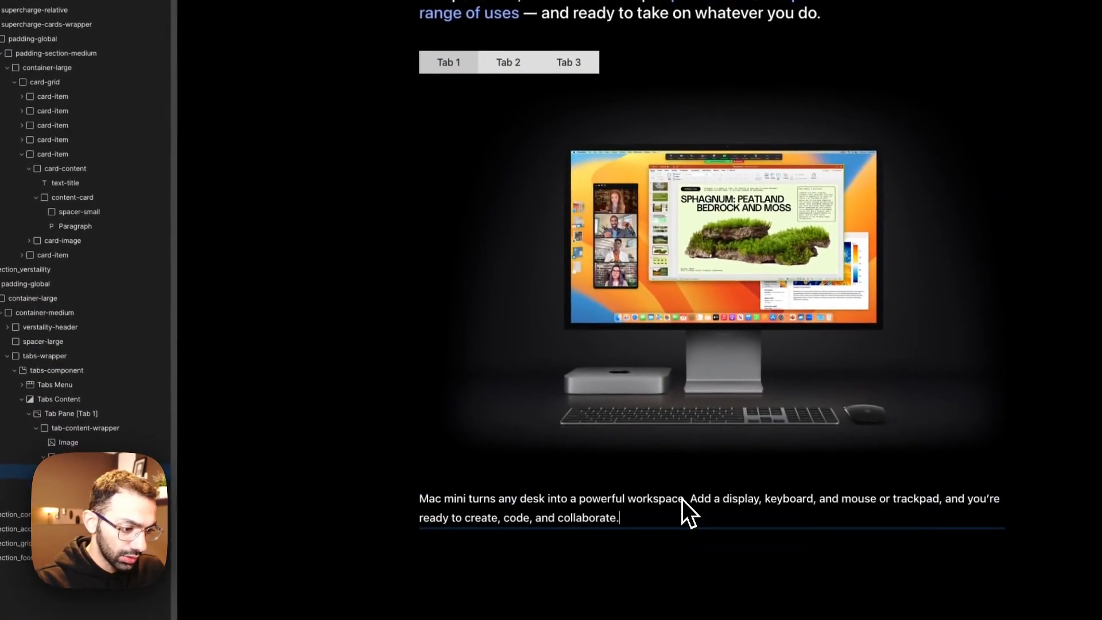
Step: Limit tab-content-text to a maximum width of 35 rem, centre the block horizontally and centre-align its text
left_click(138, 434)
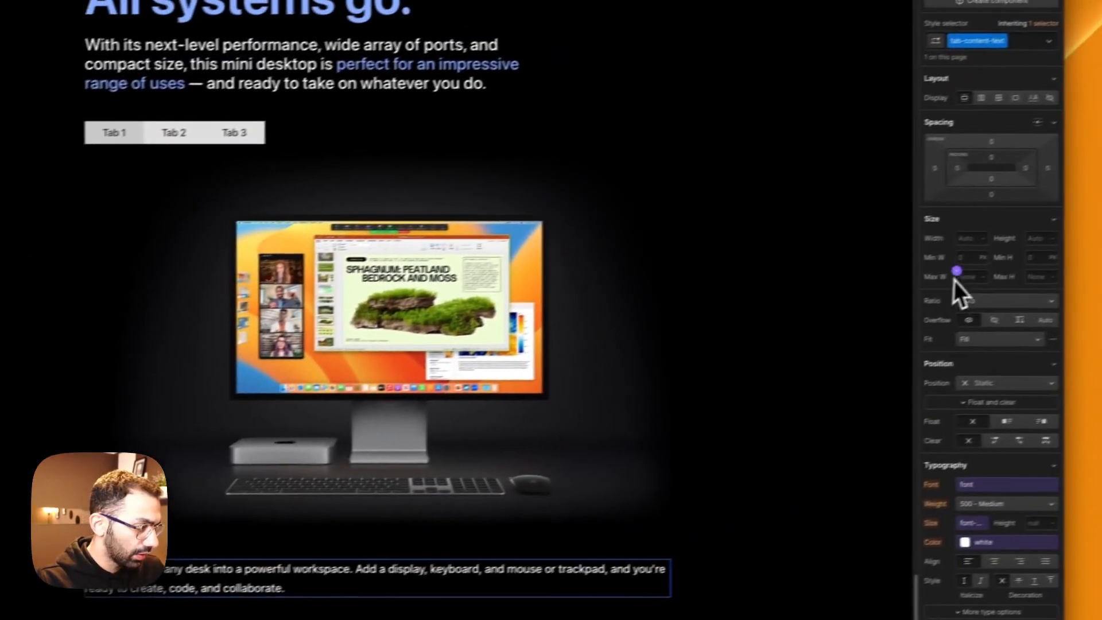
left_click(934, 285)
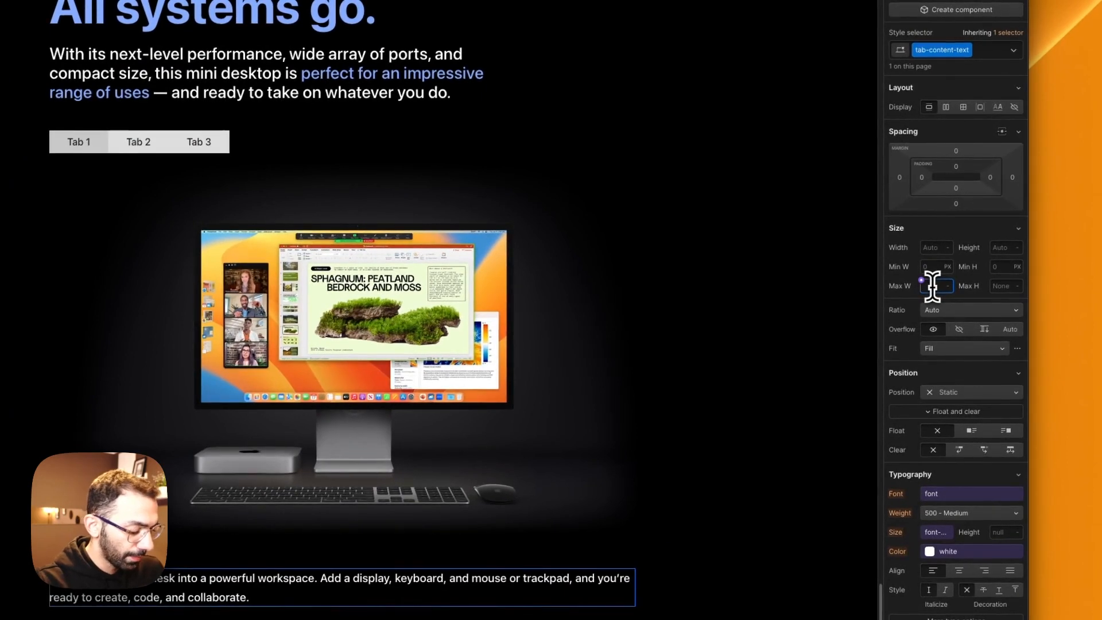
type("50rem")
key("Return")
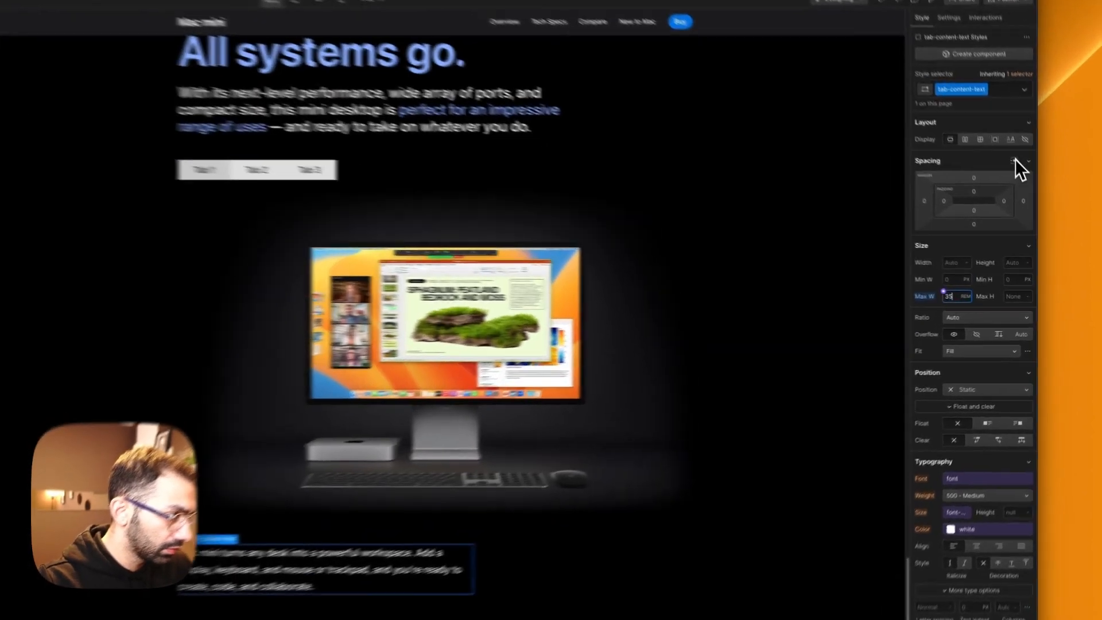
left_click(1030, 188)
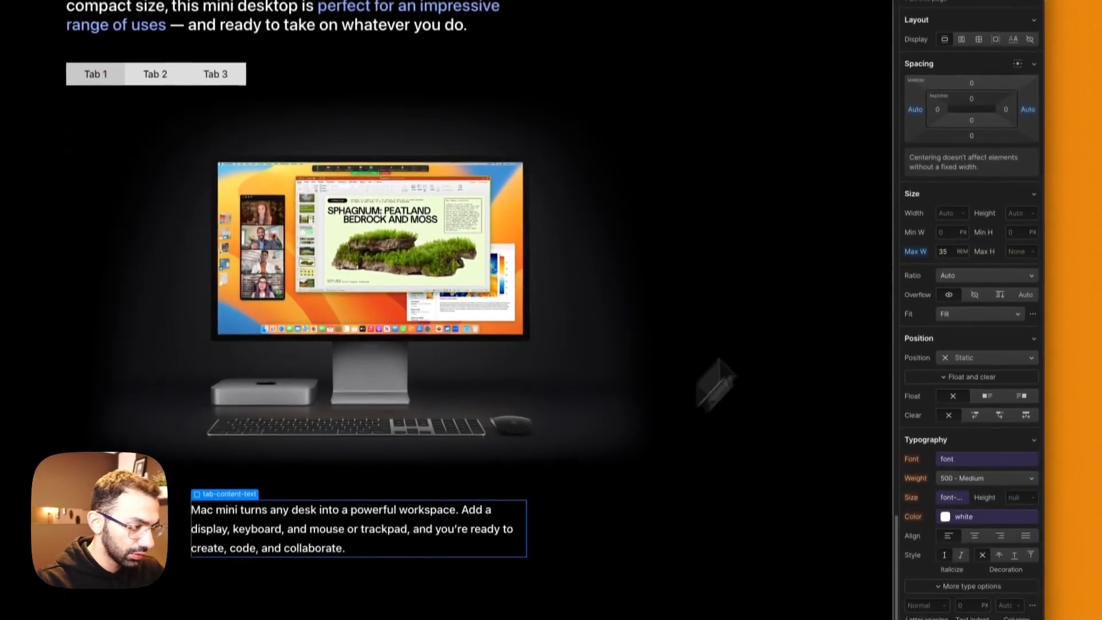
scroll(971, 370, "down", 5)
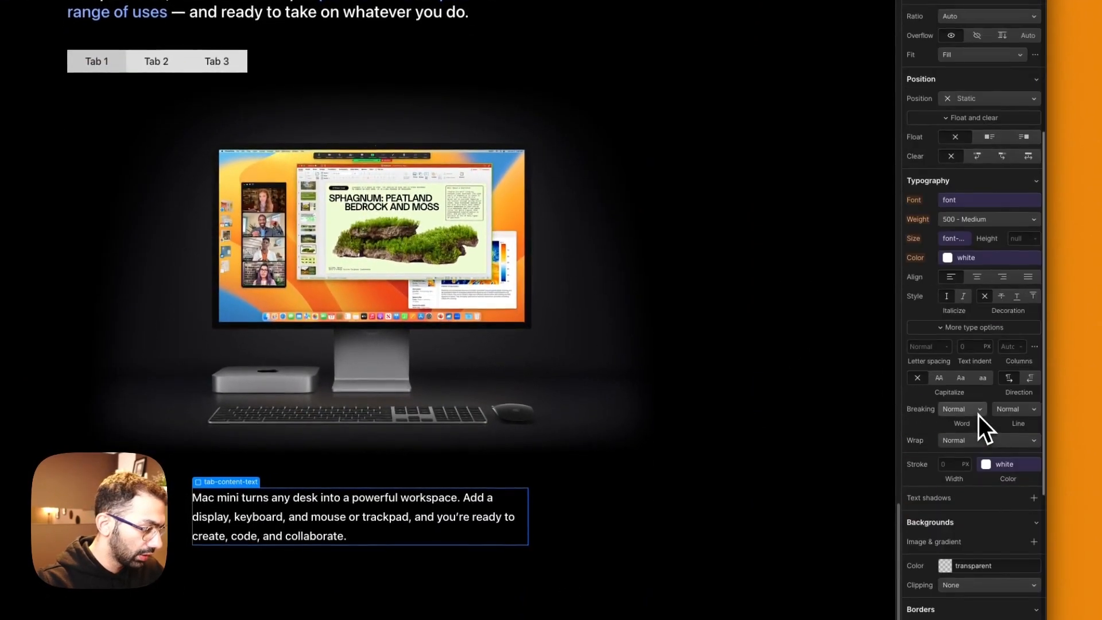
left_click(976, 276)
Step: Set the height of tab-content-wrapper to 60 rem
left_click(582, 523)
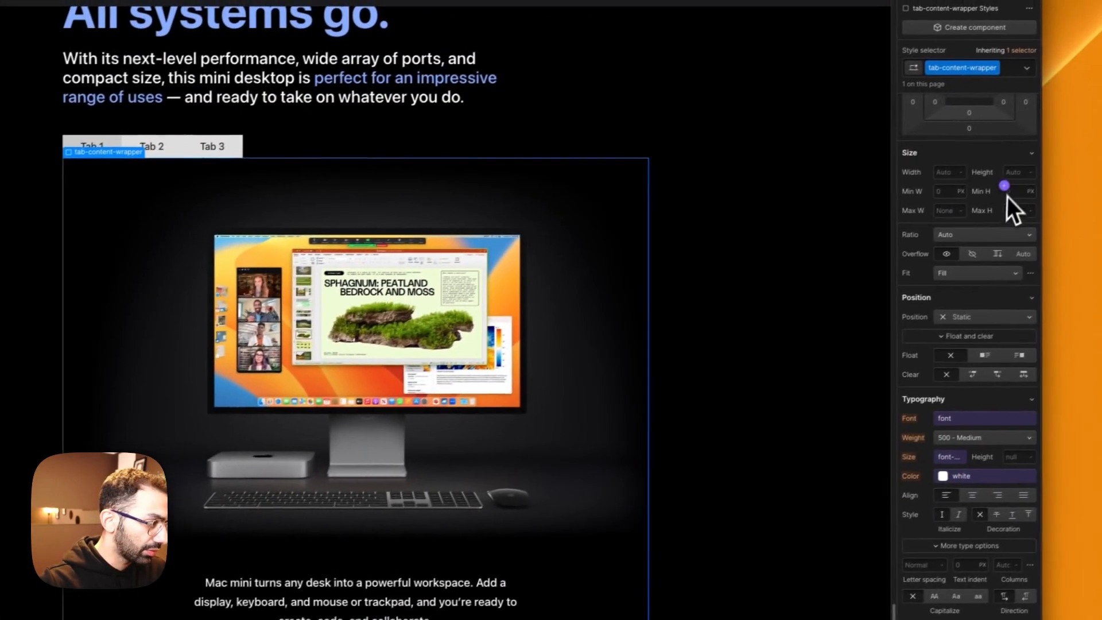
left_click(1000, 177)
type("60rem")
key("Return")
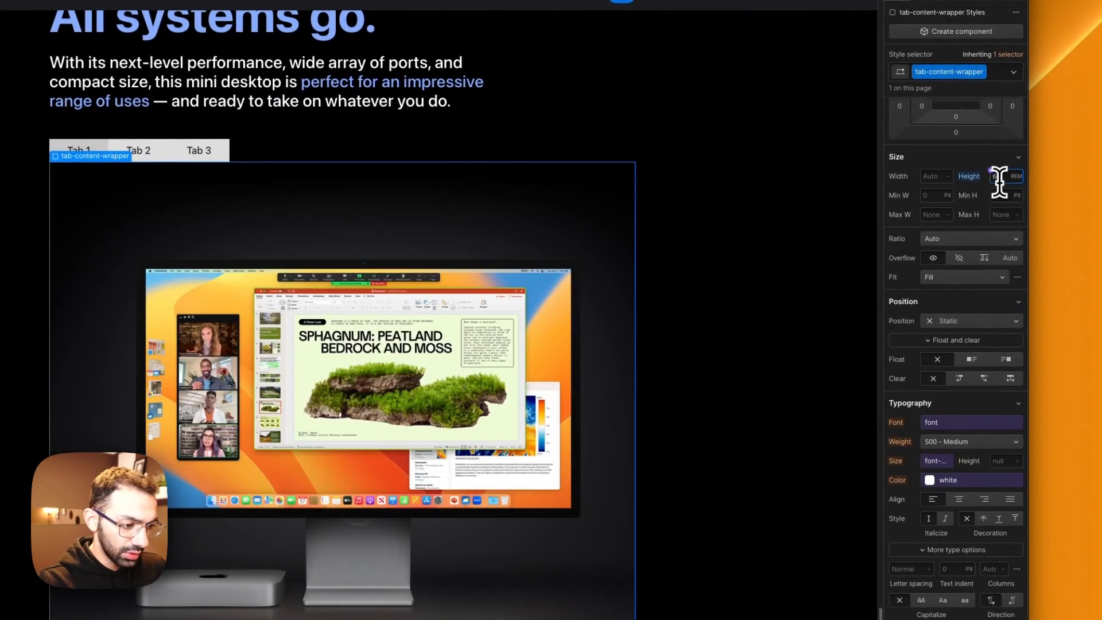
Step: Set the Tabs Content element's overflow to visible and rename its class to verstaility-tab_content
left_click(356, 367)
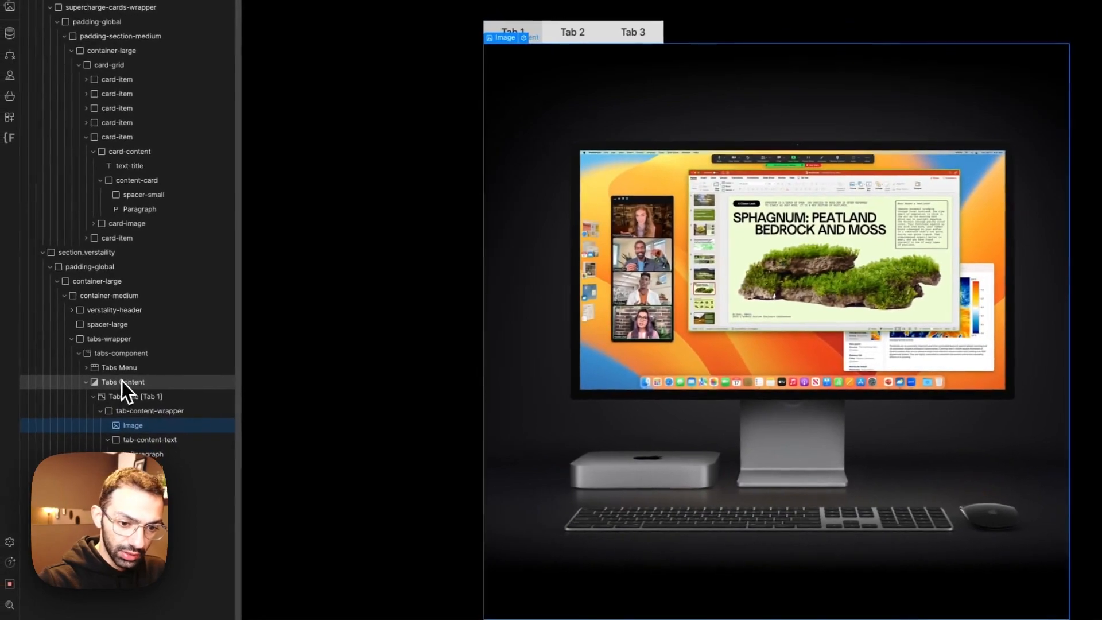
left_click(122, 383)
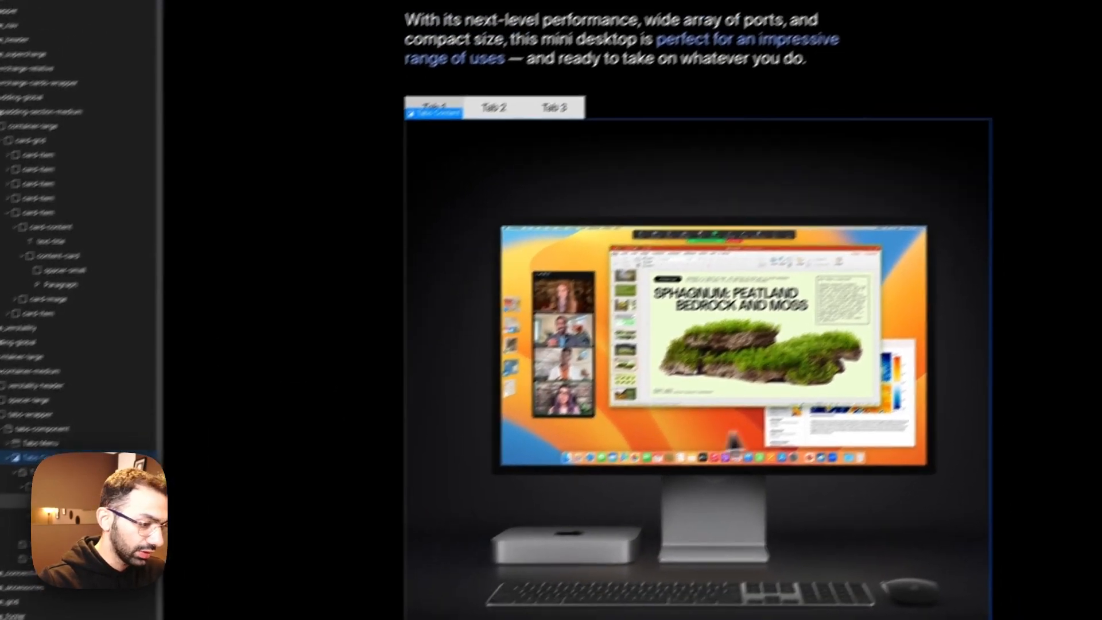
left_click(730, 232)
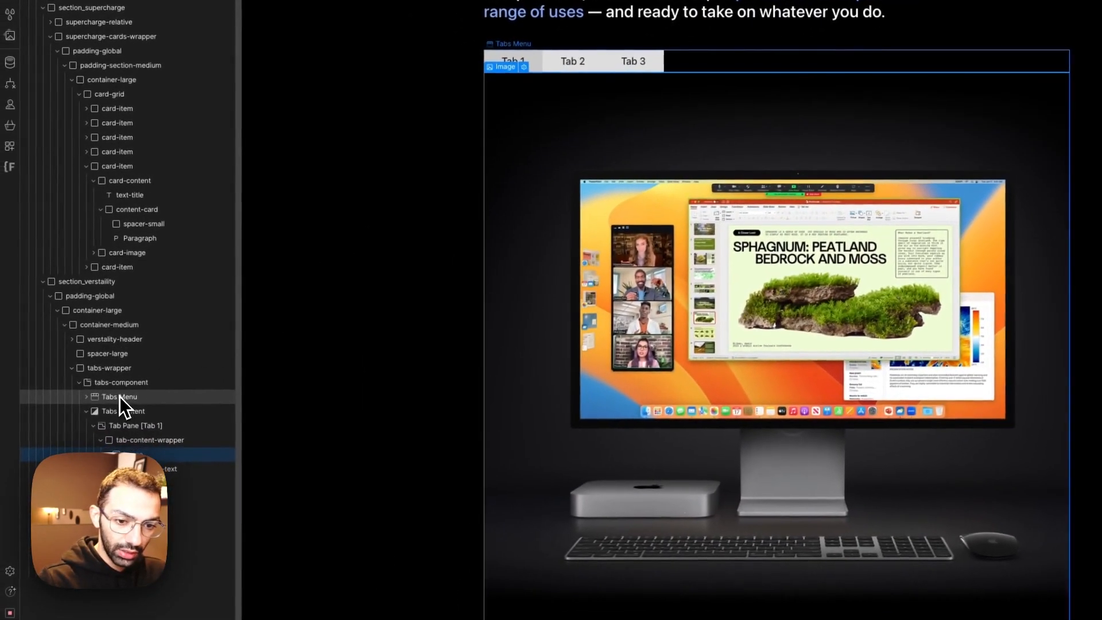
left_click(122, 388)
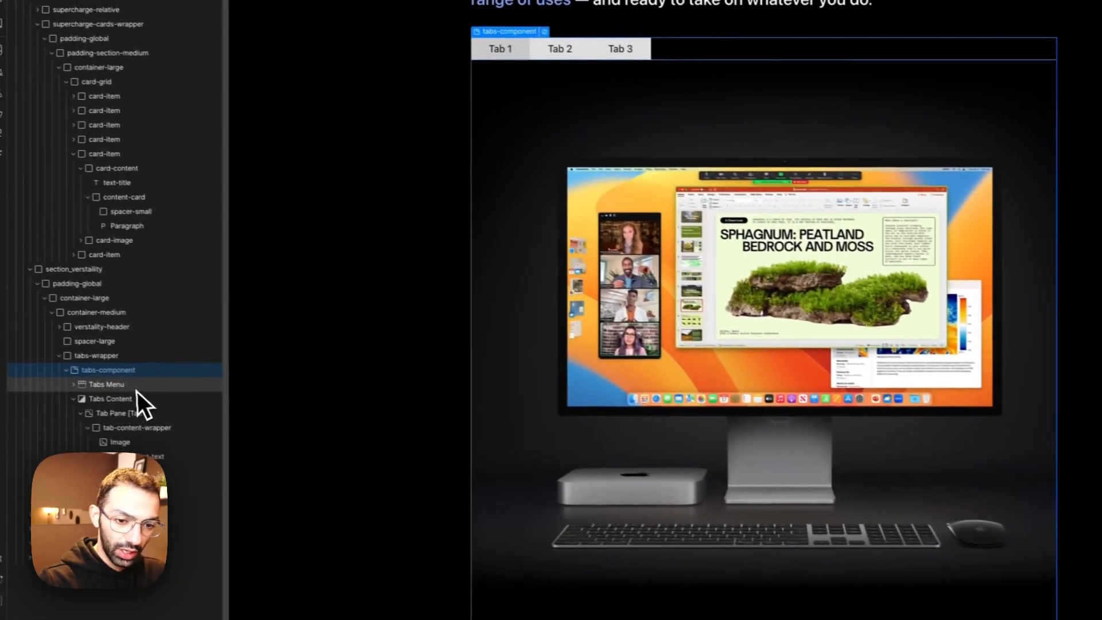
left_click(112, 397)
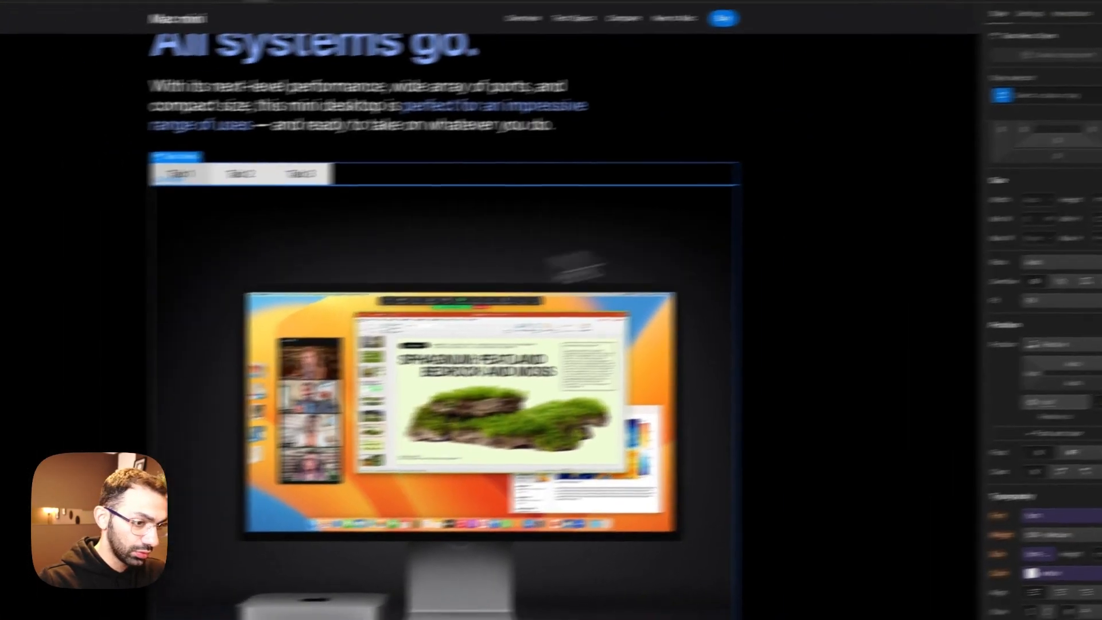
left_click(763, 190)
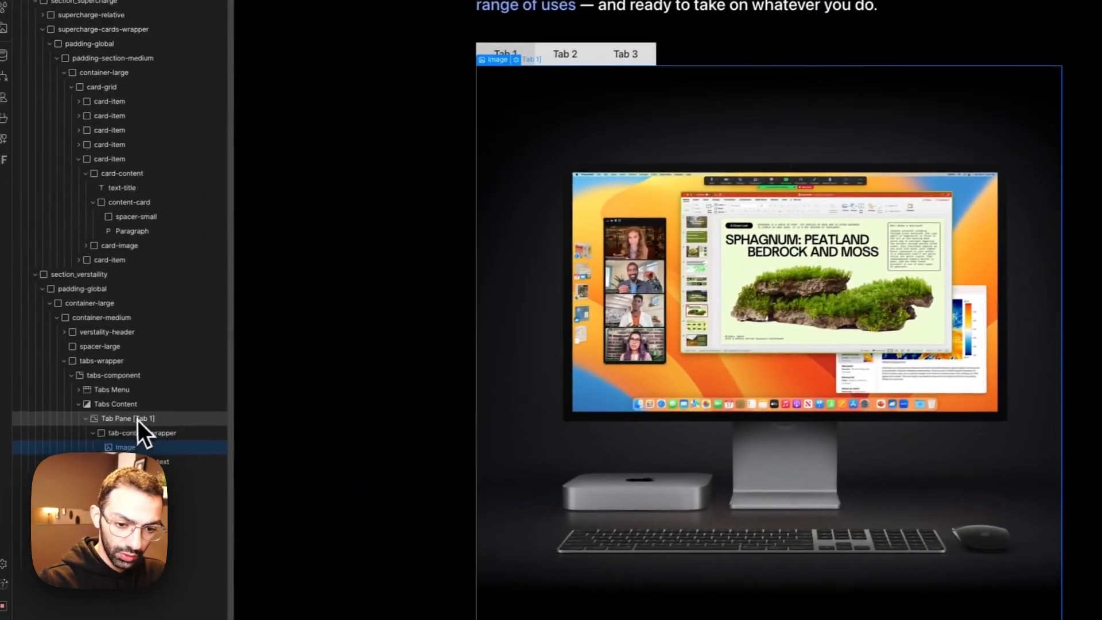
left_click(140, 417)
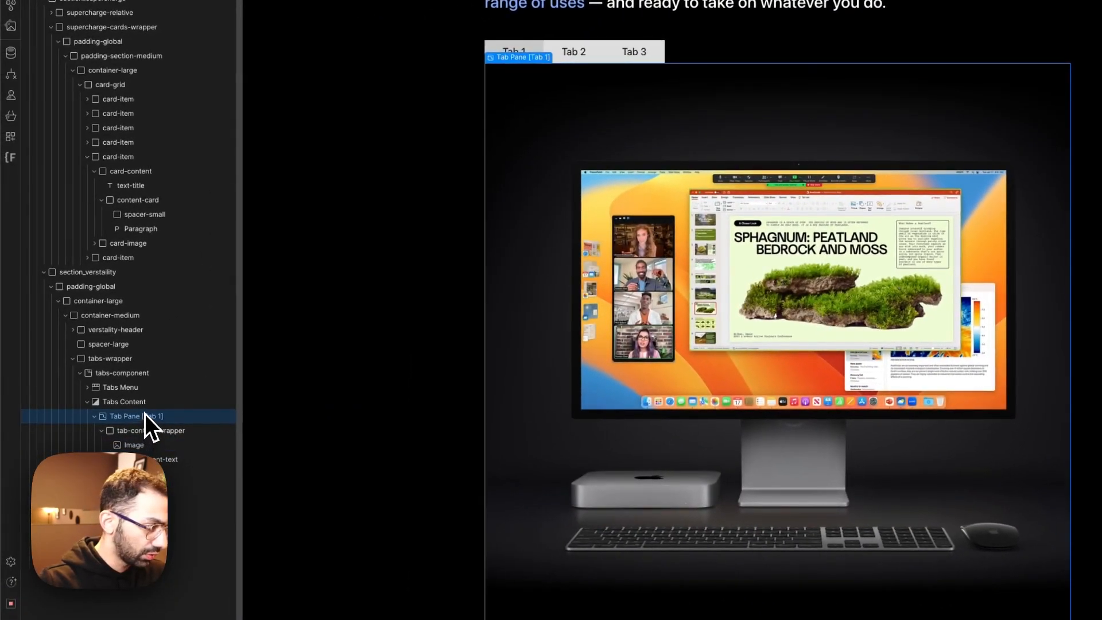
left_click(146, 407)
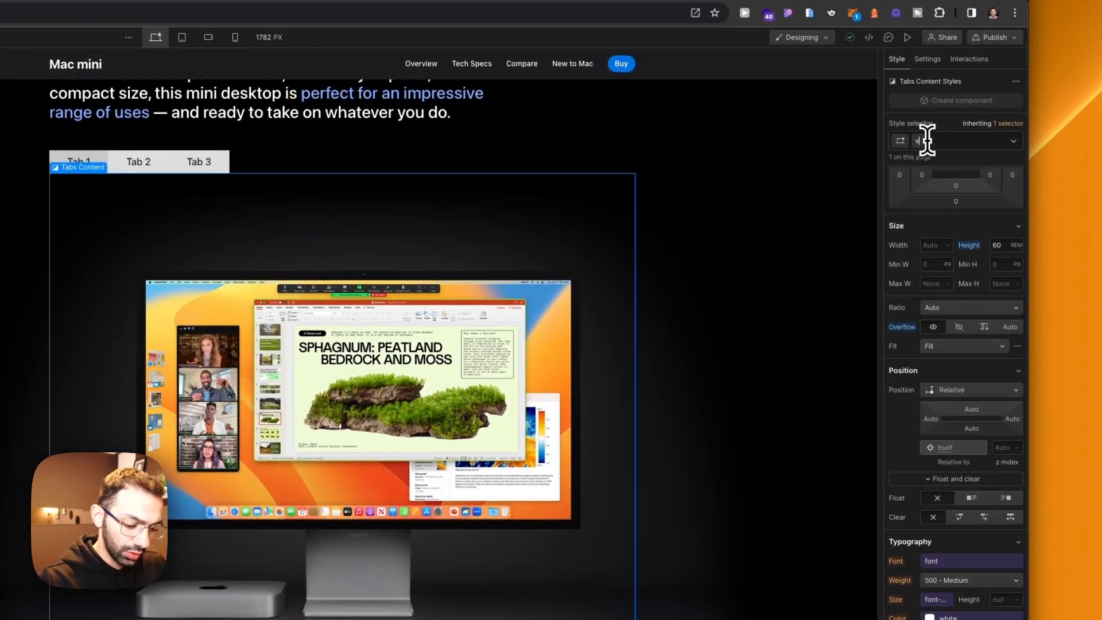
left_click(926, 141)
type("verstaility-tab_content")
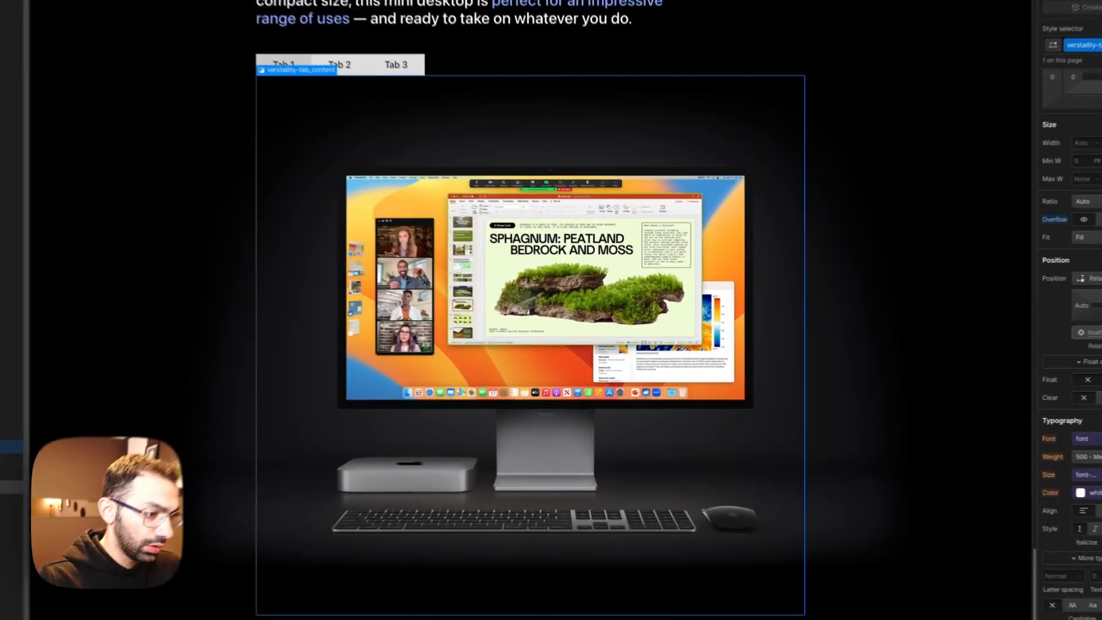
Step: Position the tabs menu absolutely along the bottom edge of the tabs component with a z-index of 1
left_click(463, 449)
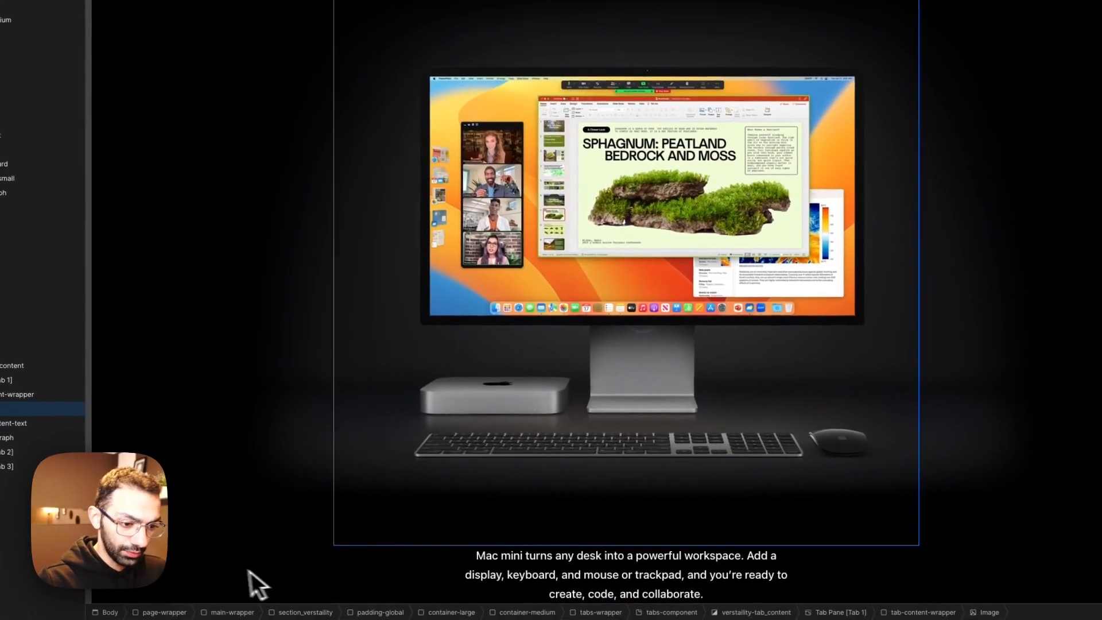
left_click(625, 566)
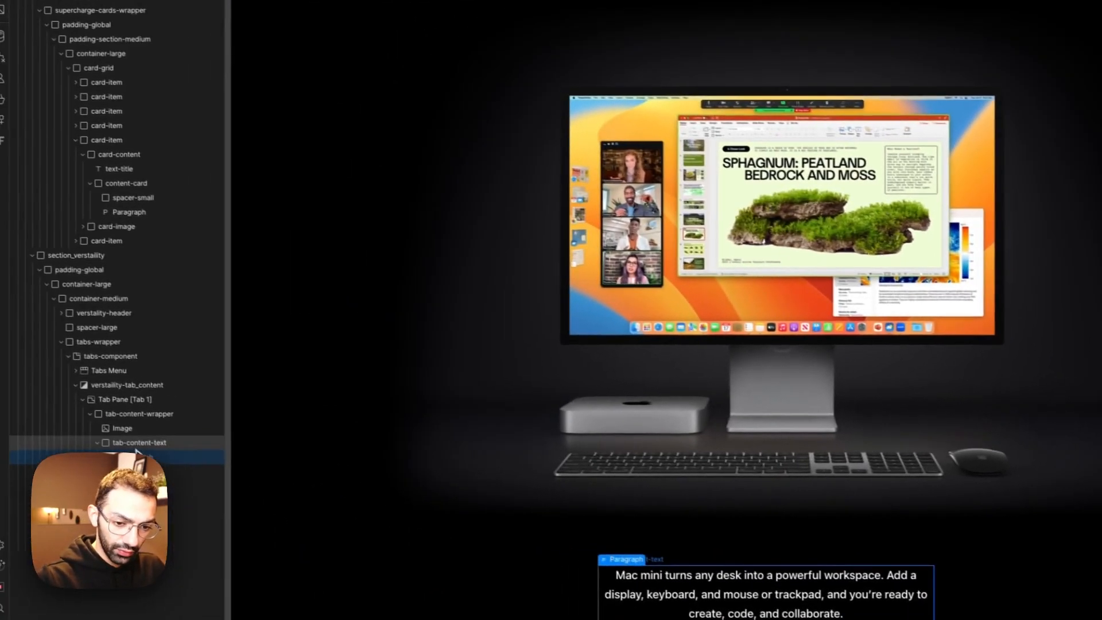
left_click(143, 445)
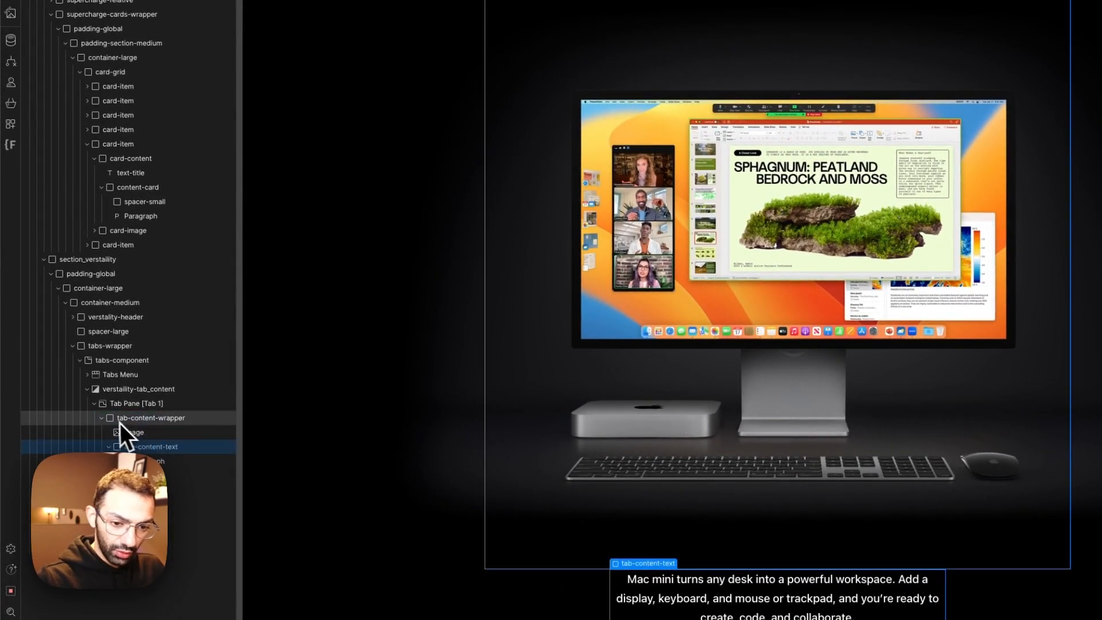
left_click(103, 418)
left_click(124, 365)
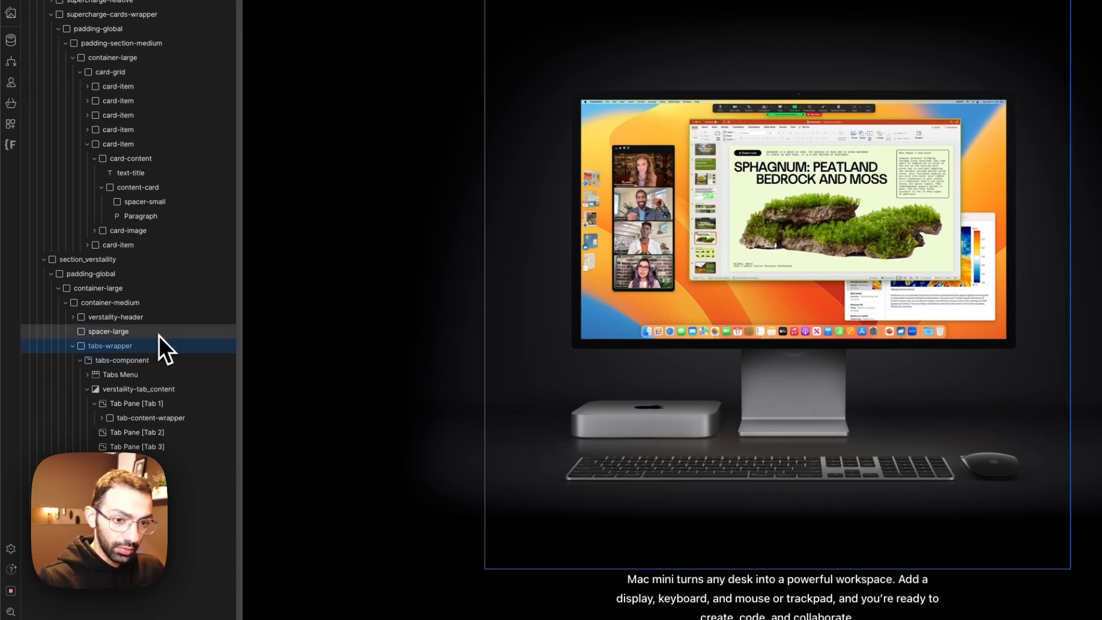
left_click(159, 344)
left_click(142, 361)
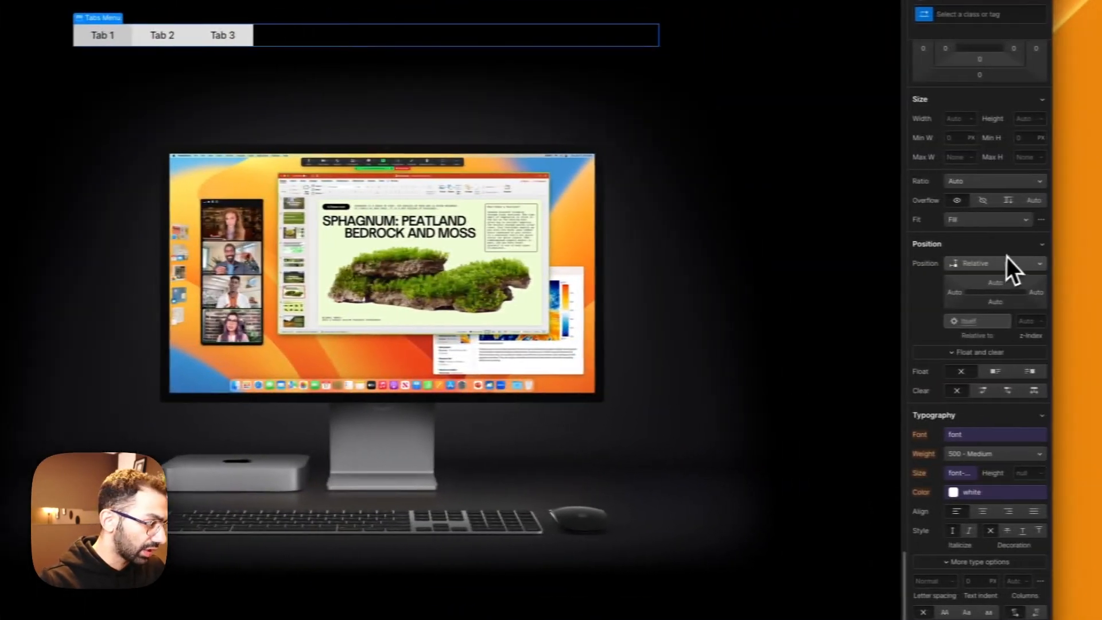
left_click(1006, 259)
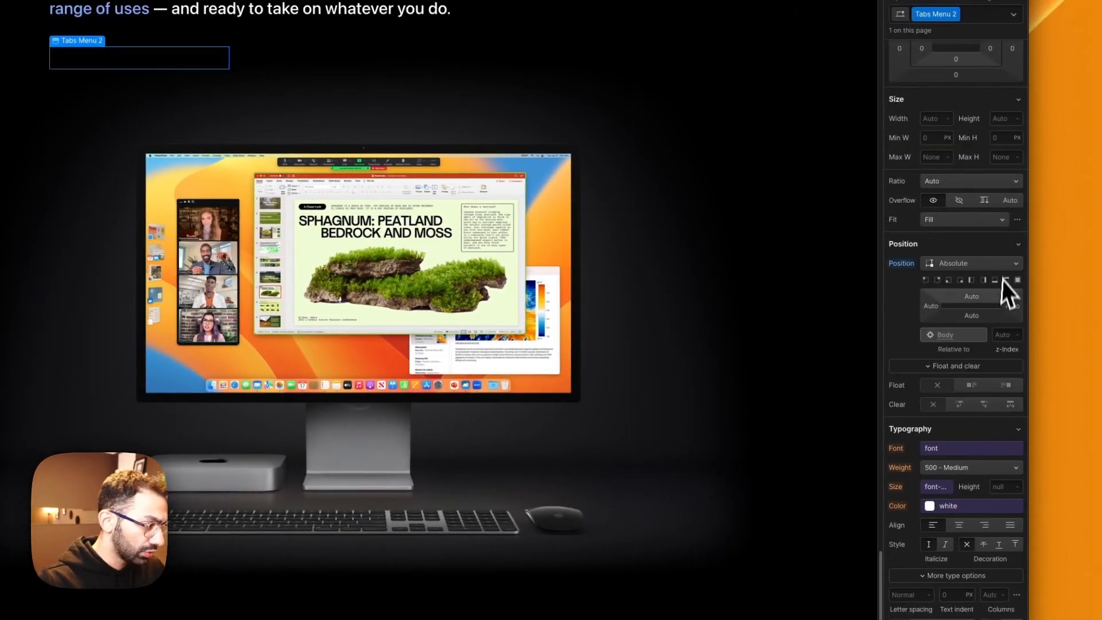
left_click(995, 281)
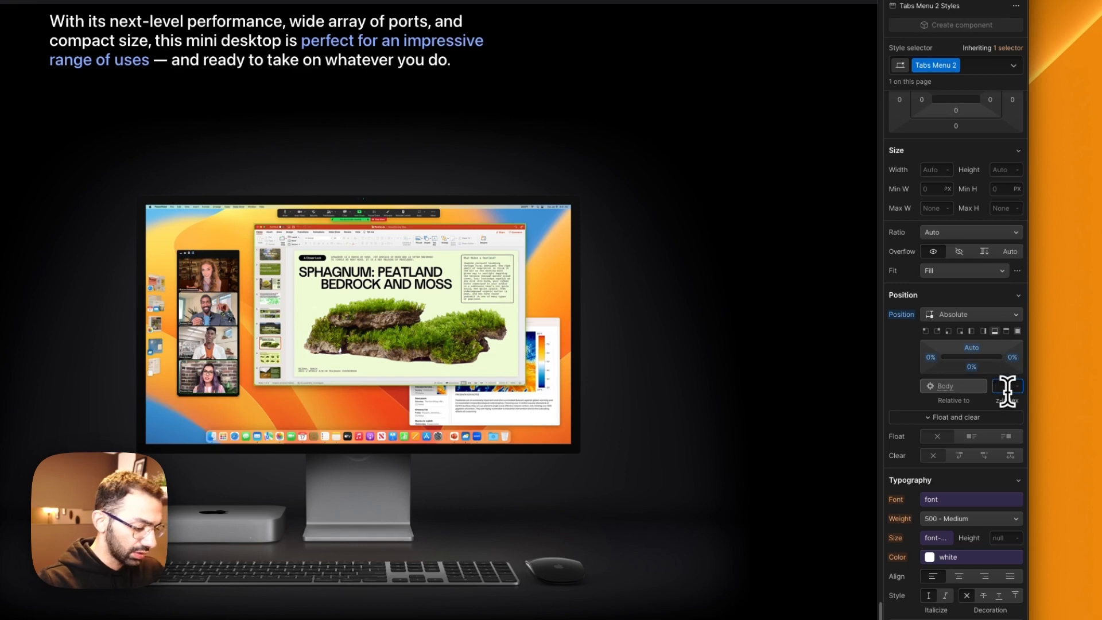
Step: Lay out the tabs menu as a horizontal flex box centred on both axes, with a 1 rem bottom margin
scroll(947, 201, "up", 3)
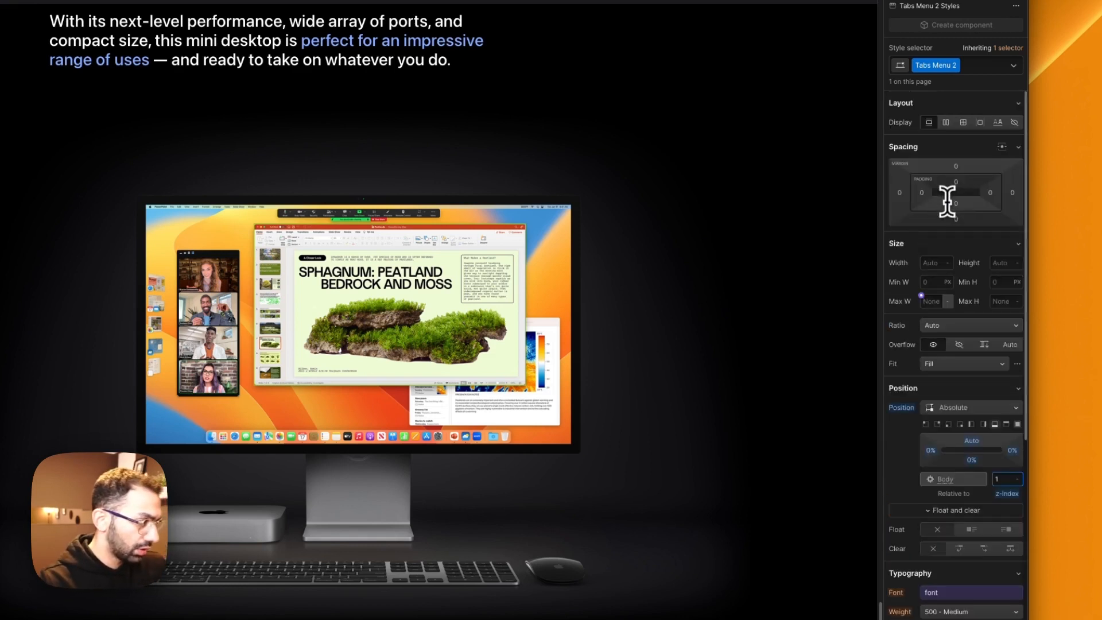
left_click(950, 122)
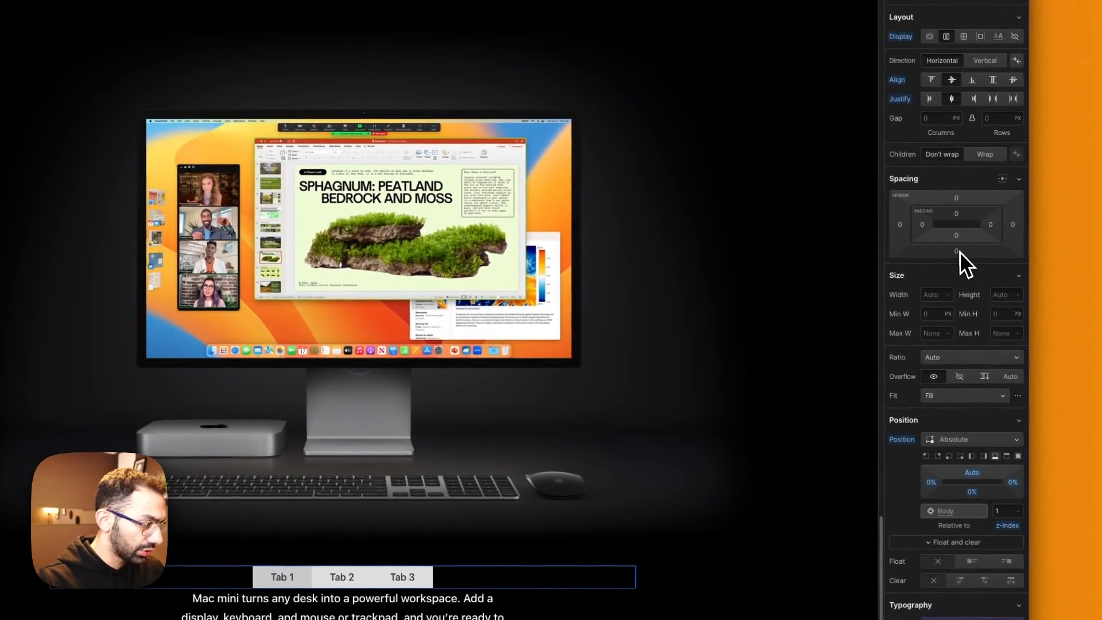
left_click(958, 253)
type("1rem")
key("Return")
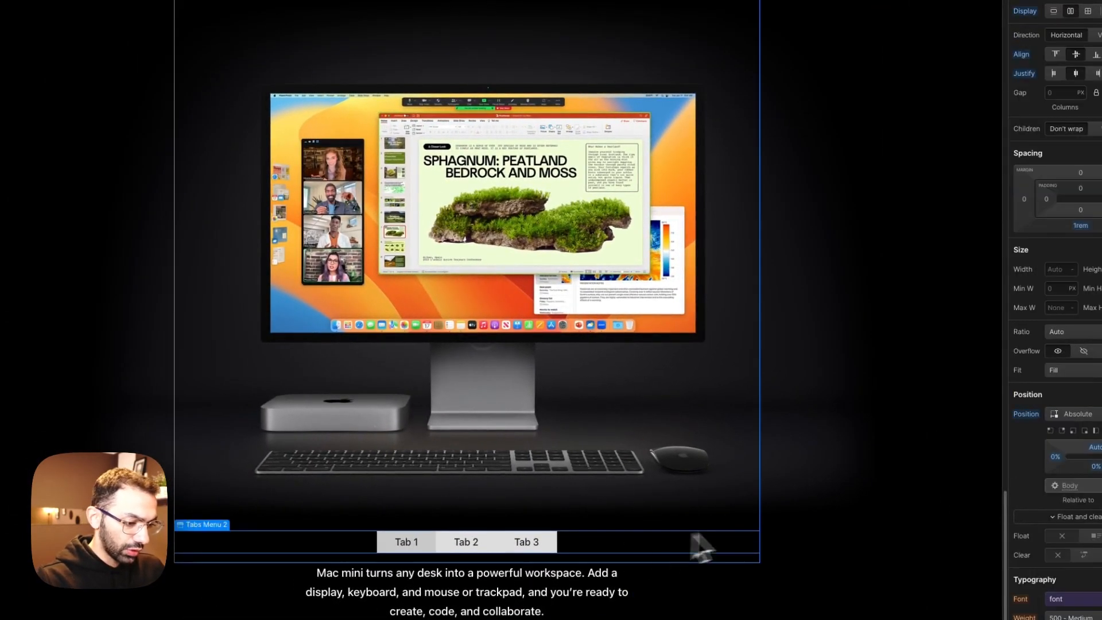
left_click(754, 518)
left_click(828, 486)
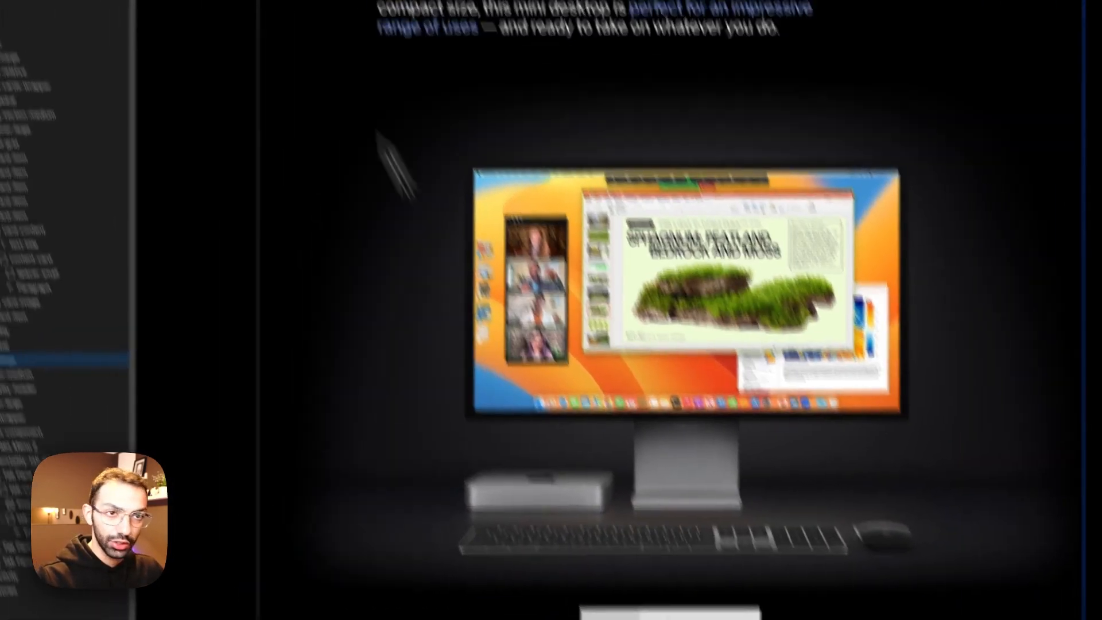
Step: Copy the Productivity label from the Apple Mac mini page and use it as the first tab's text in Webflow
left_click(232, 10)
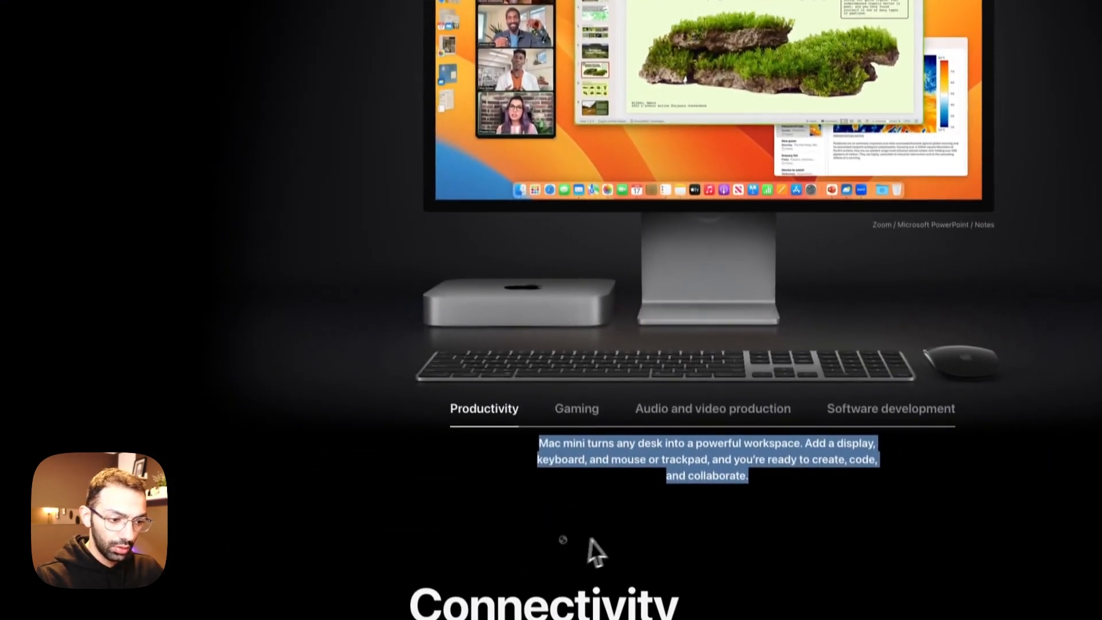
left_click(675, 467)
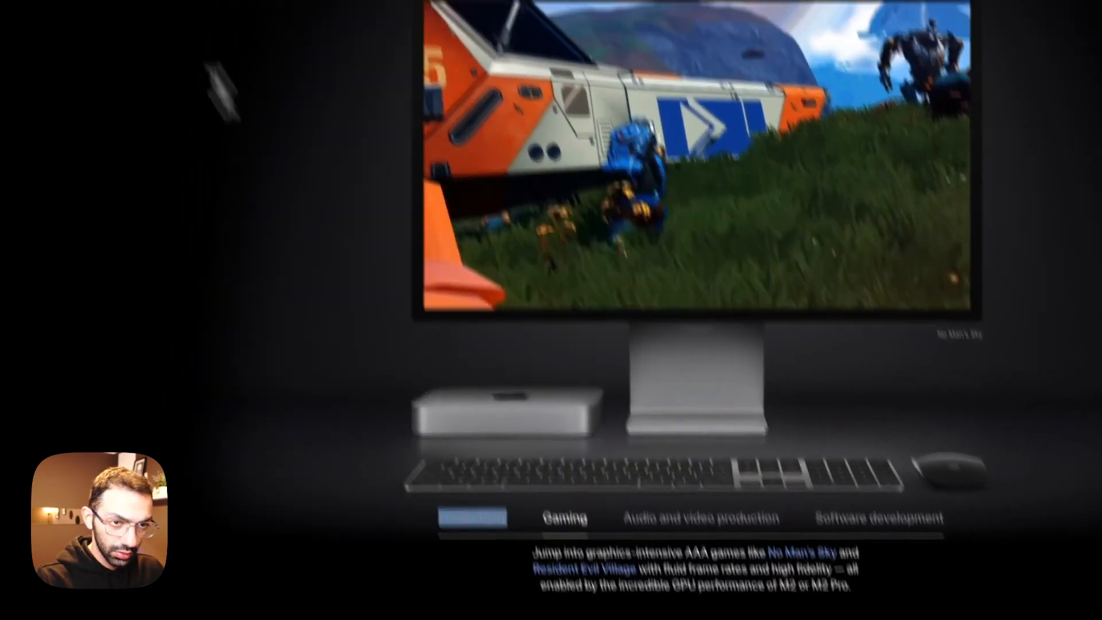
left_click(116, 20)
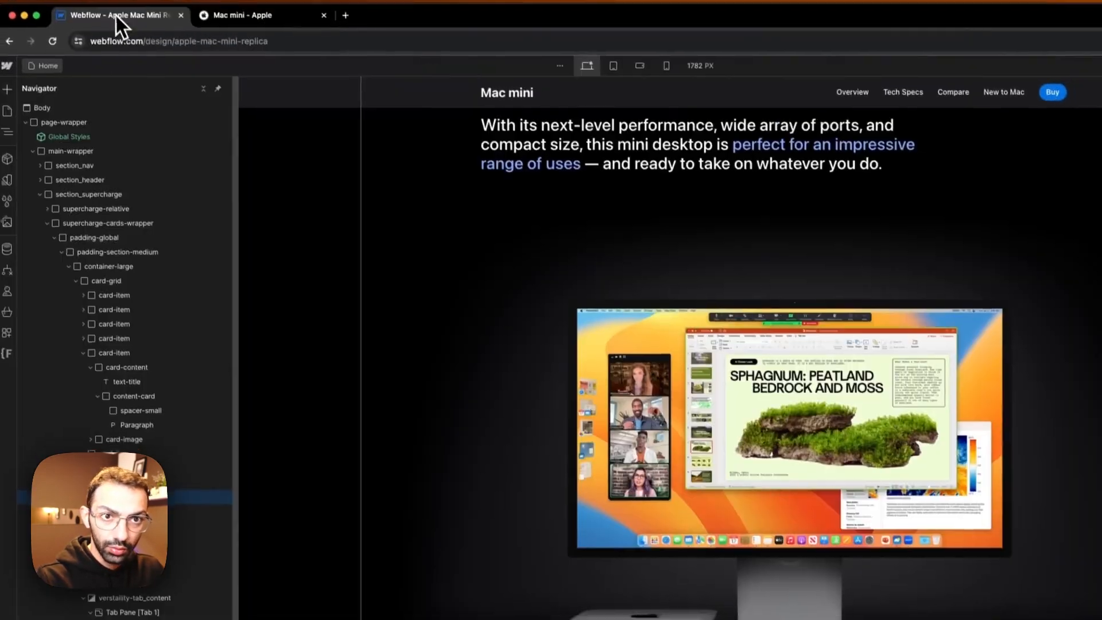
type("Productivity")
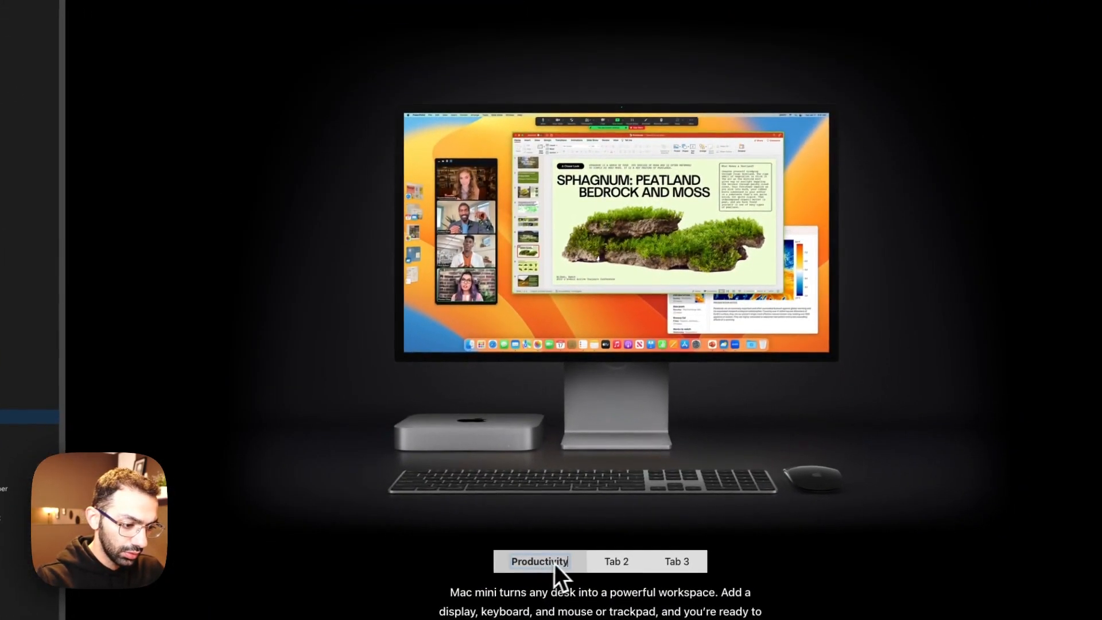
key("super+a")
type("Productivity")
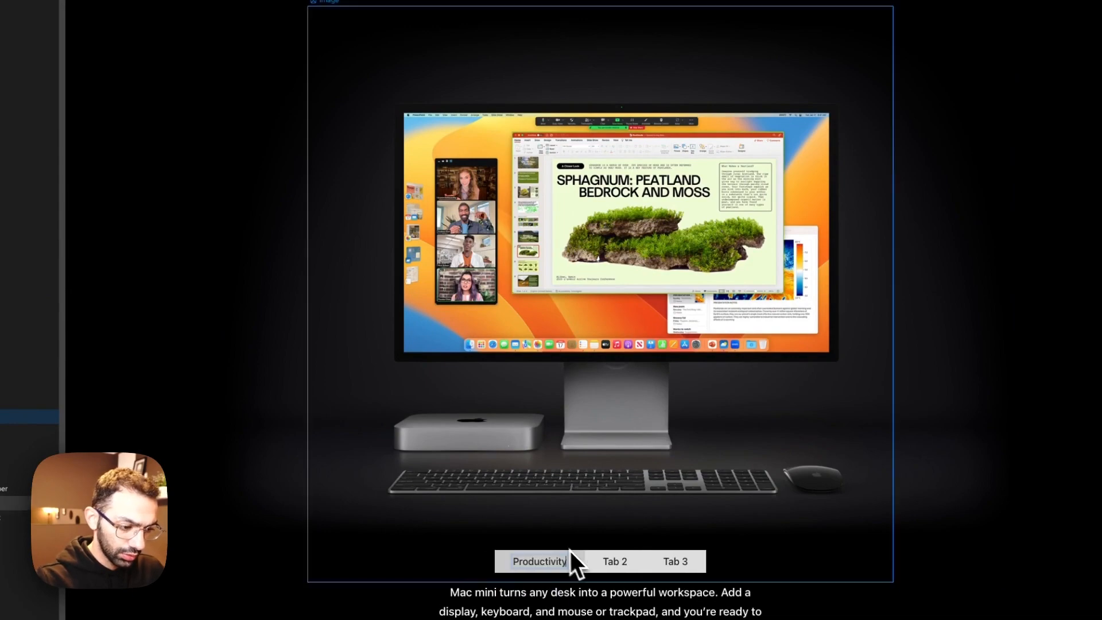
Step: Copy the Gaming label from the Apple Mac mini page and replace the second tab's text with it
left_click(253, 23)
left_click_drag(589, 618, 537, 618)
key("super+c")
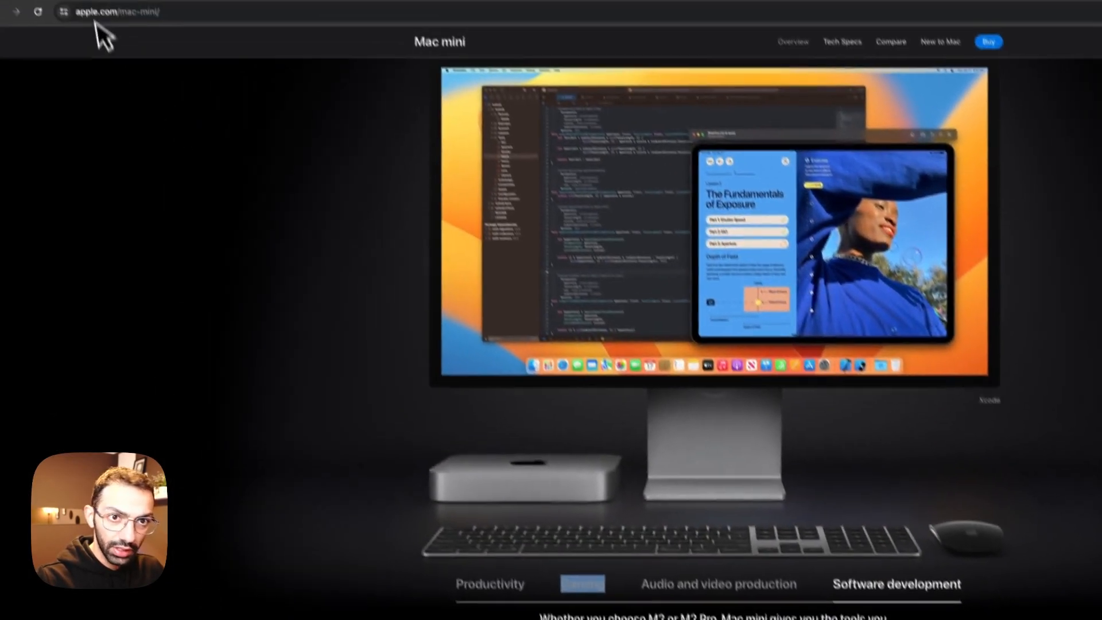
left_click(86, 13)
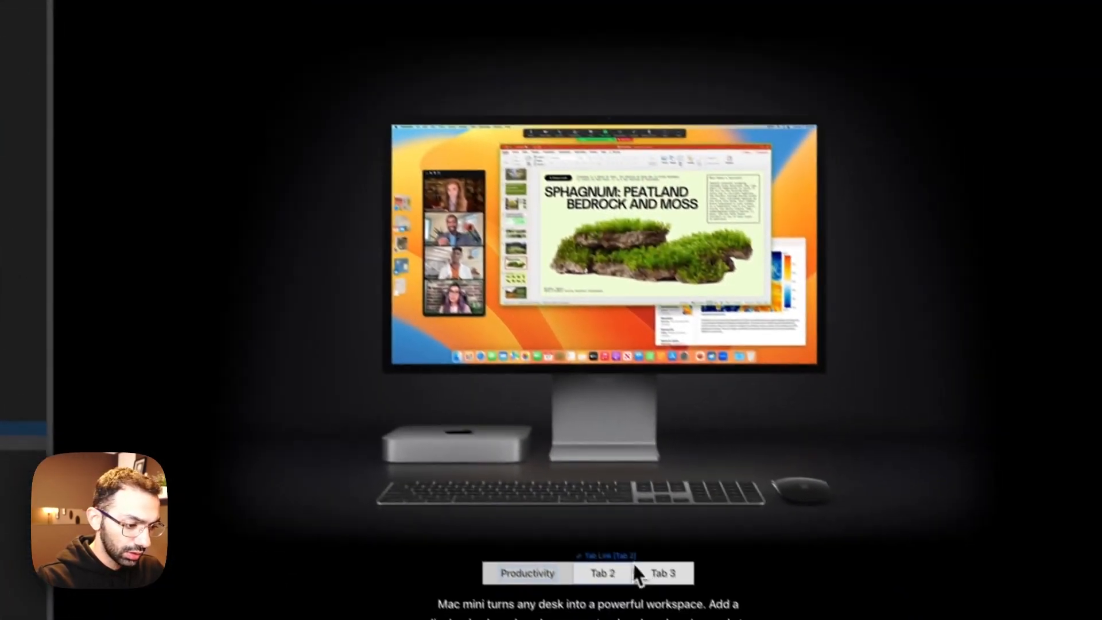
left_click(594, 552)
double_click(581, 554)
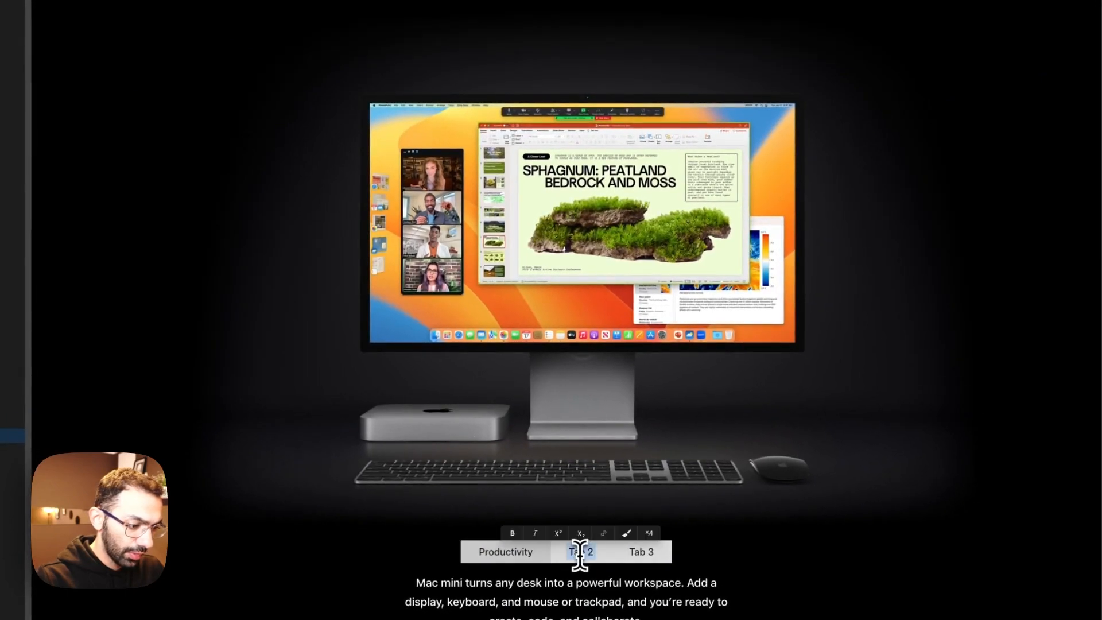
key("super+v")
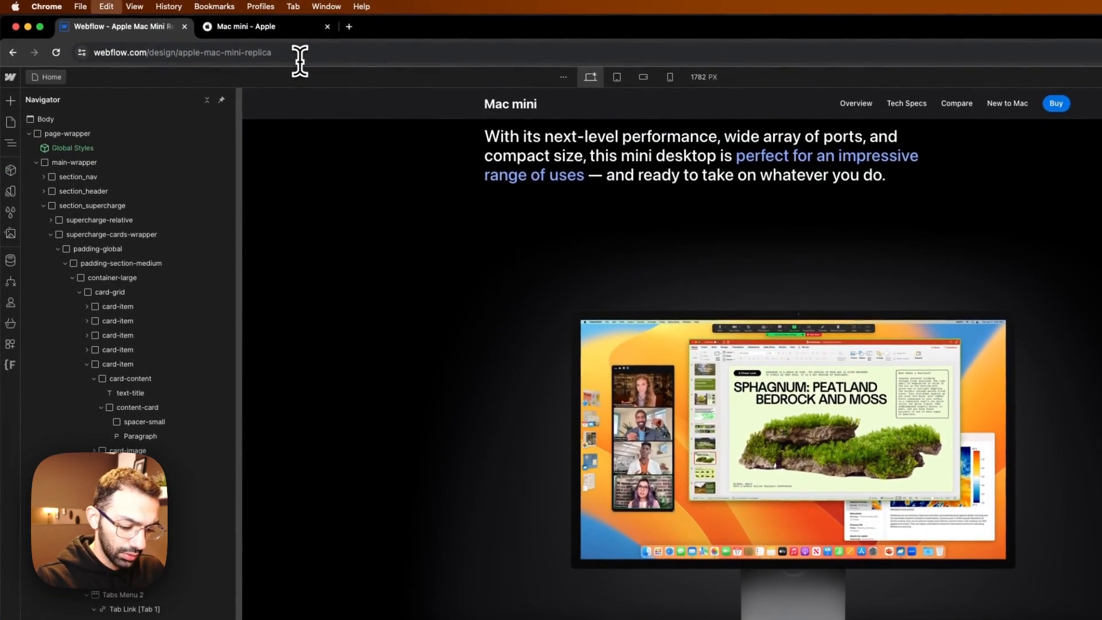
Step: Replace the third tab's text with the Audio and video production label copied from the Apple page
left_click(249, 26)
left_click_drag(700, 494, 605, 495)
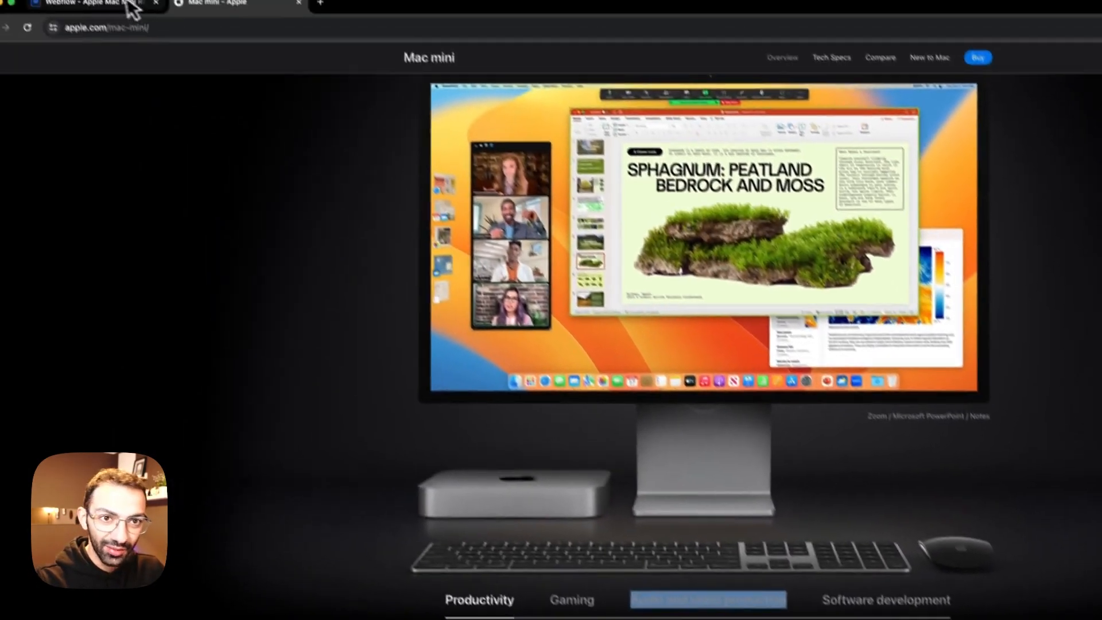
left_click(130, 6)
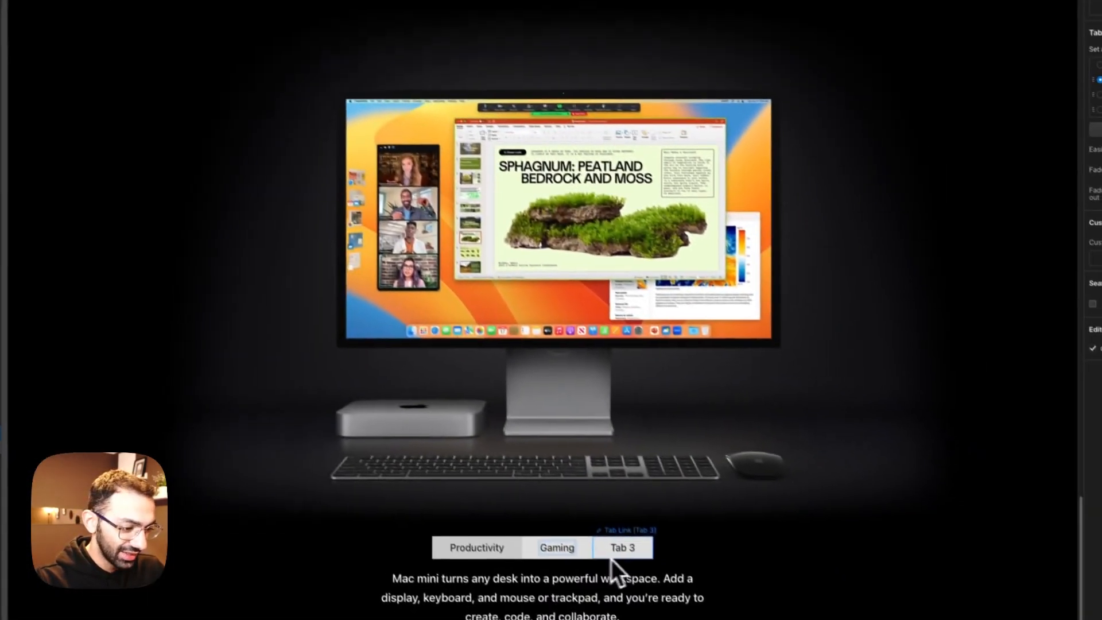
double_click(619, 539)
type("Audio and video production")
key("super+a")
type("Audio and video production")
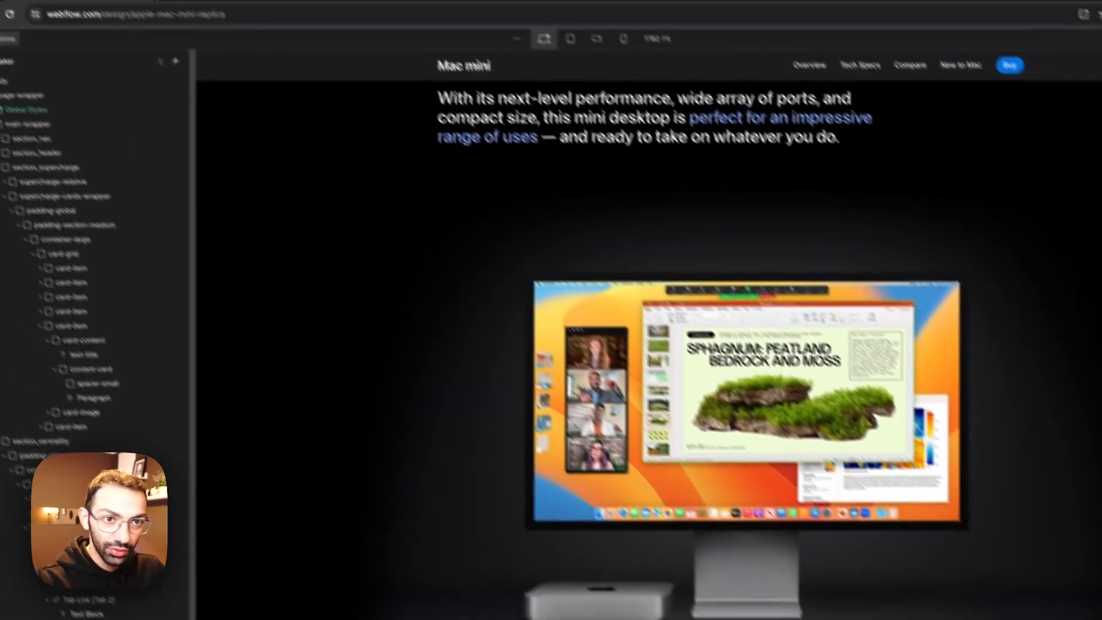
Step: Add a fourth tab and label it Software development, using the text copied from the Apple Mac mini page
left_click(263, 27)
left_click(756, 477)
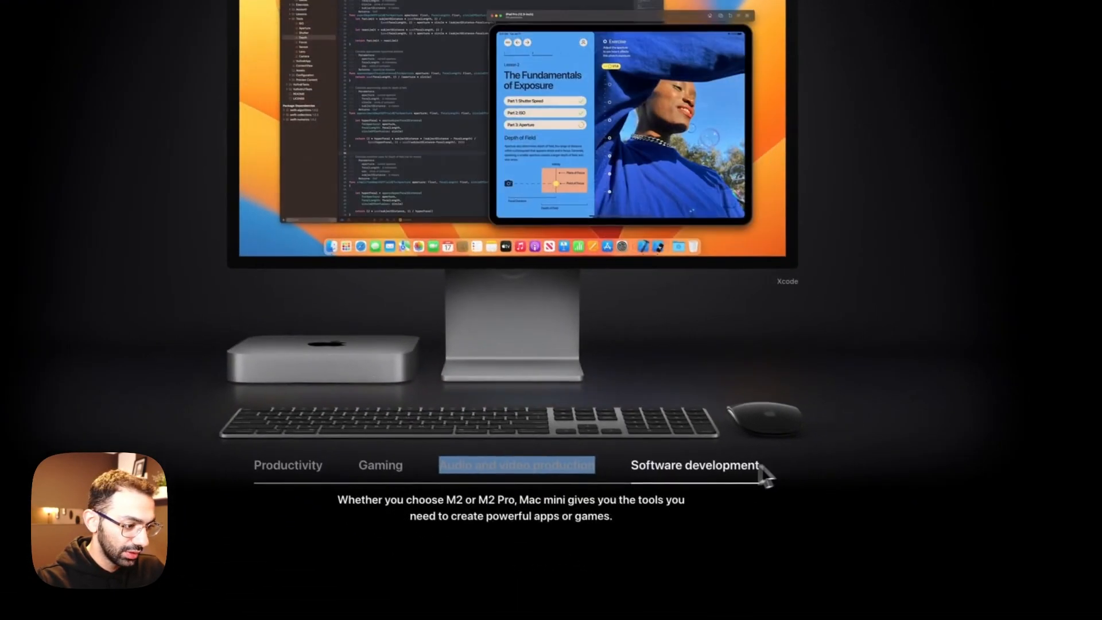
right_click(696, 462)
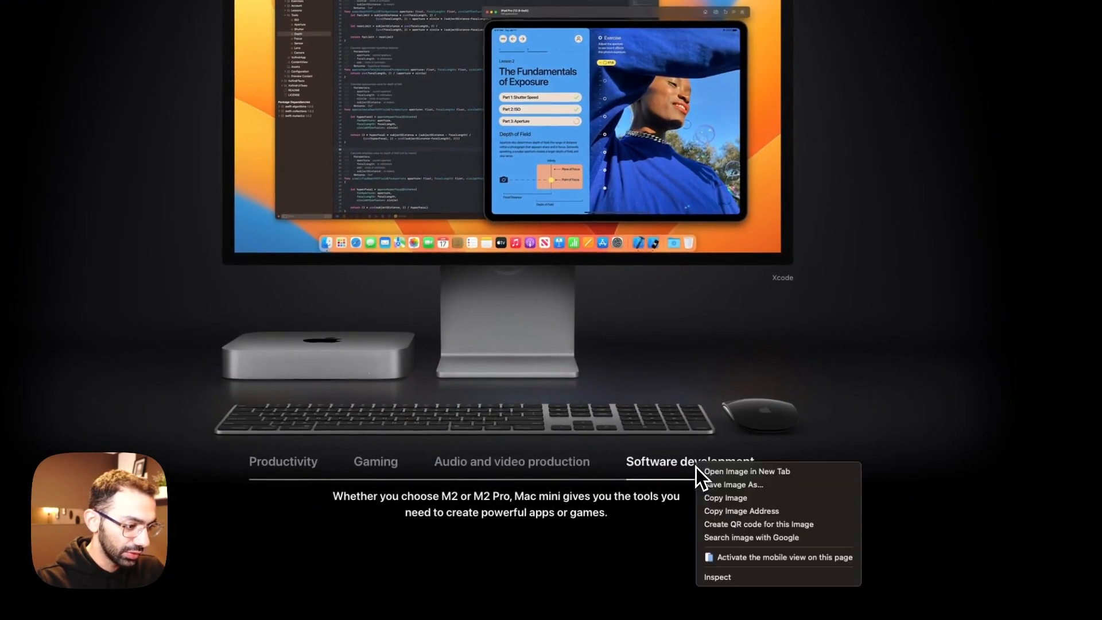
triple_click(683, 463)
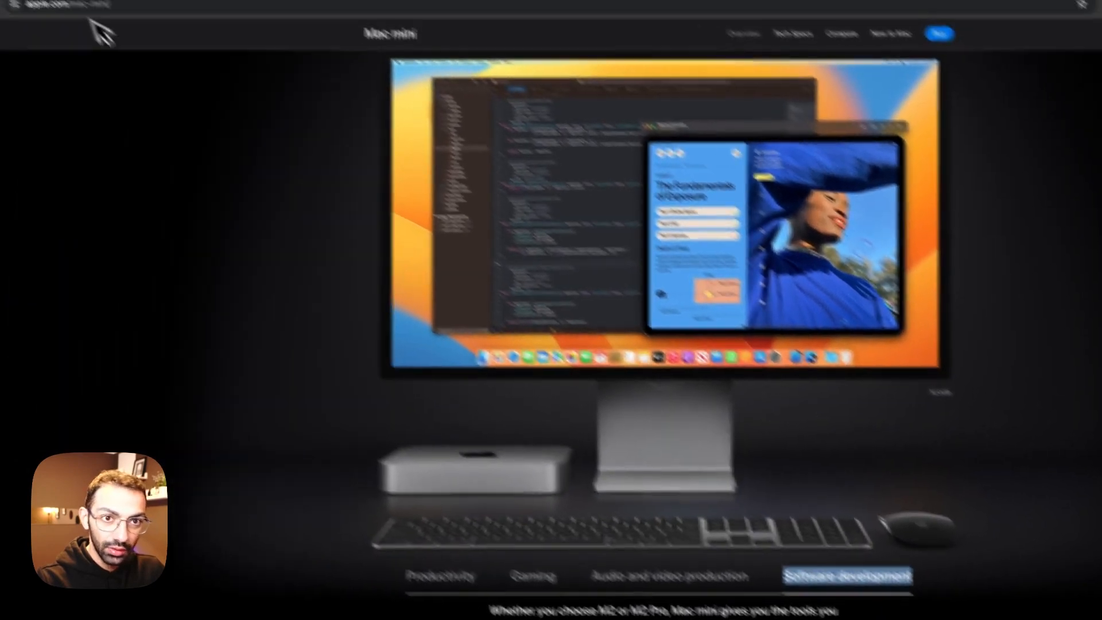
left_click(134, 32)
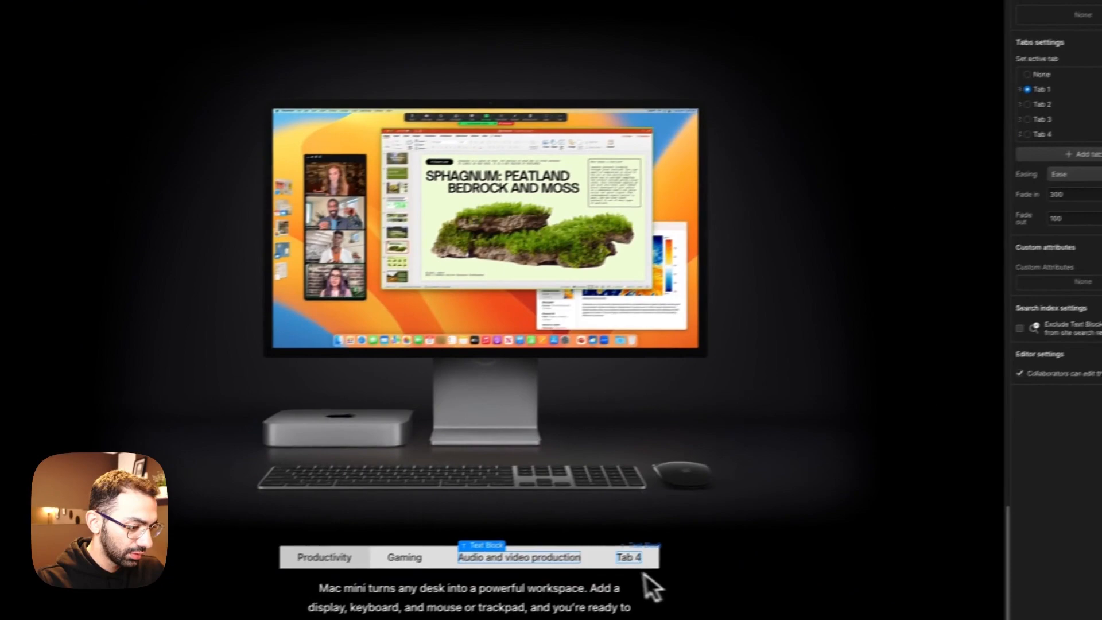
double_click(504, 592)
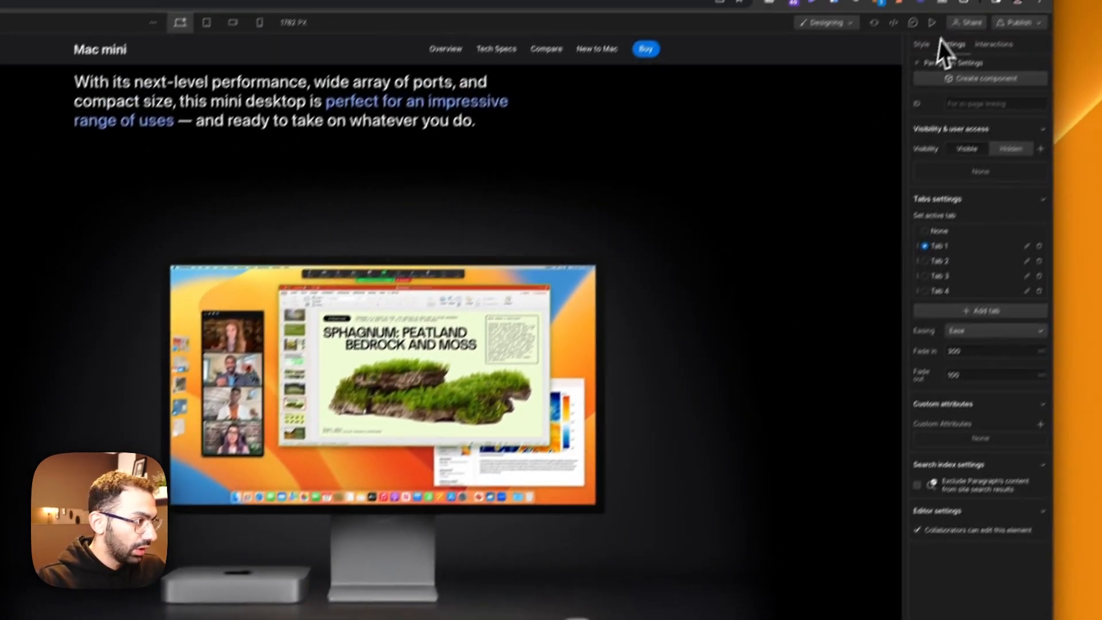
left_click(902, 44)
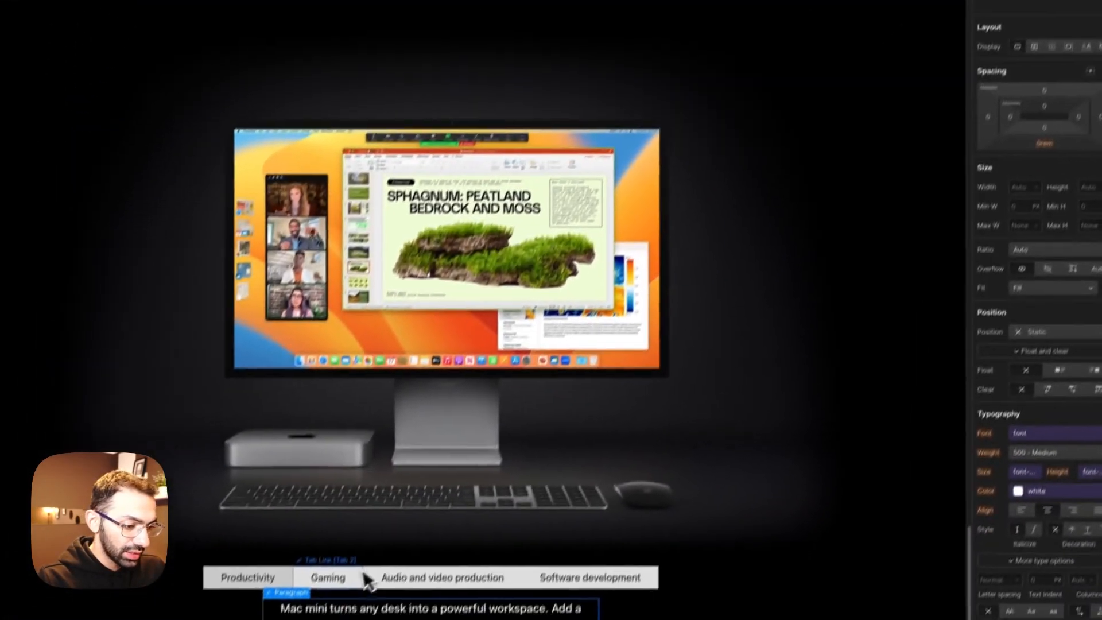
left_click(417, 549)
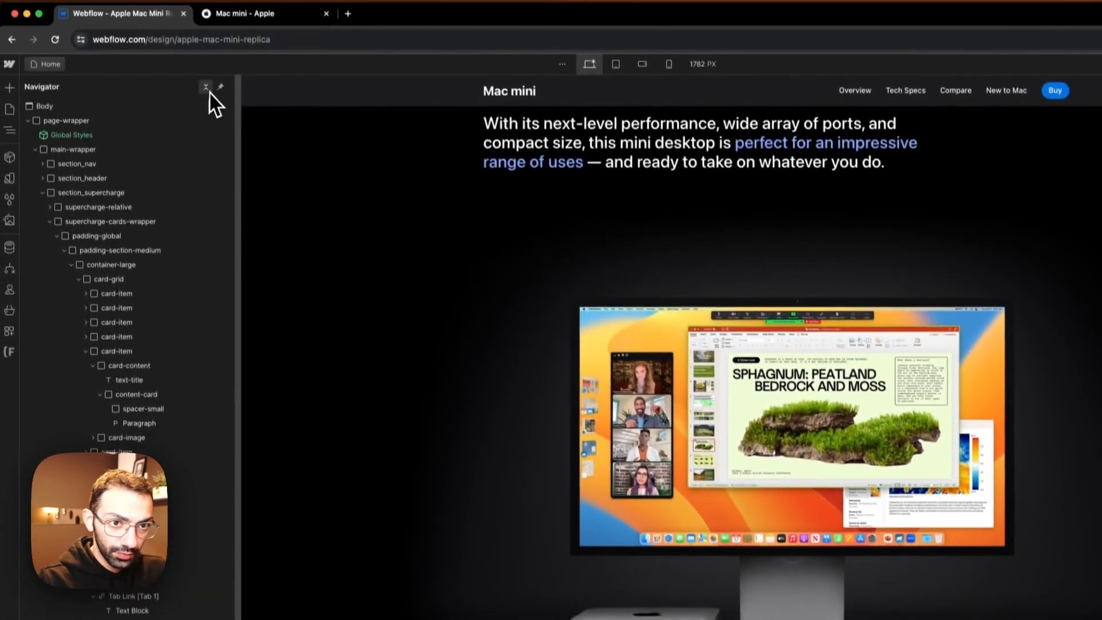
Step: Copy tab-content-wrapper from the Tab 1 pane into the Tab 2 pane and select the pasted image
left_click(207, 89)
left_click(757, 475)
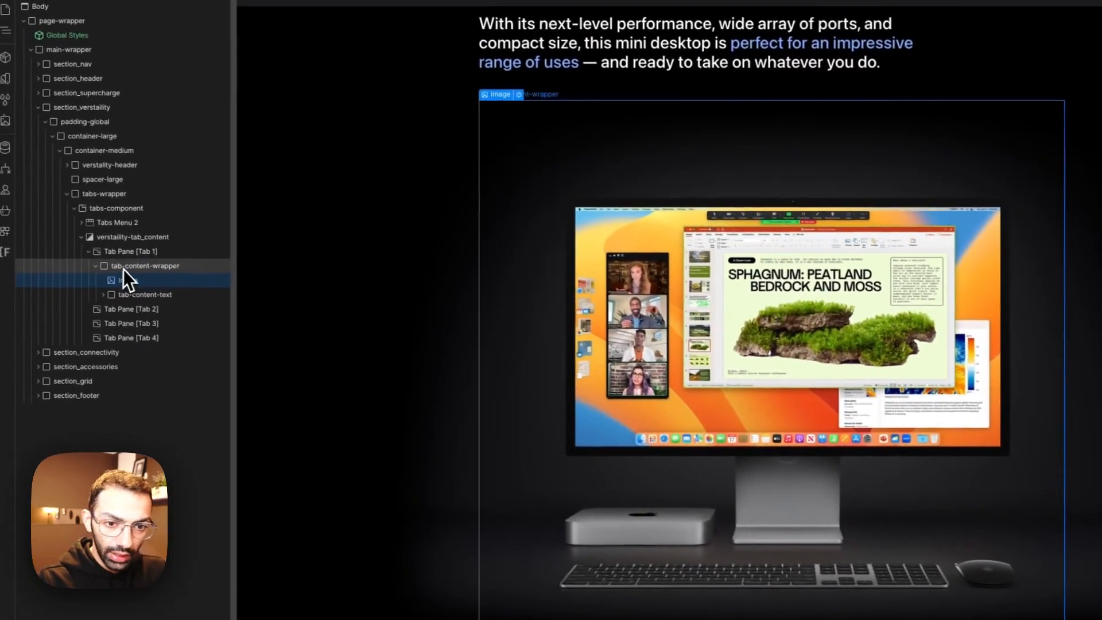
left_click(123, 268)
left_click(102, 267)
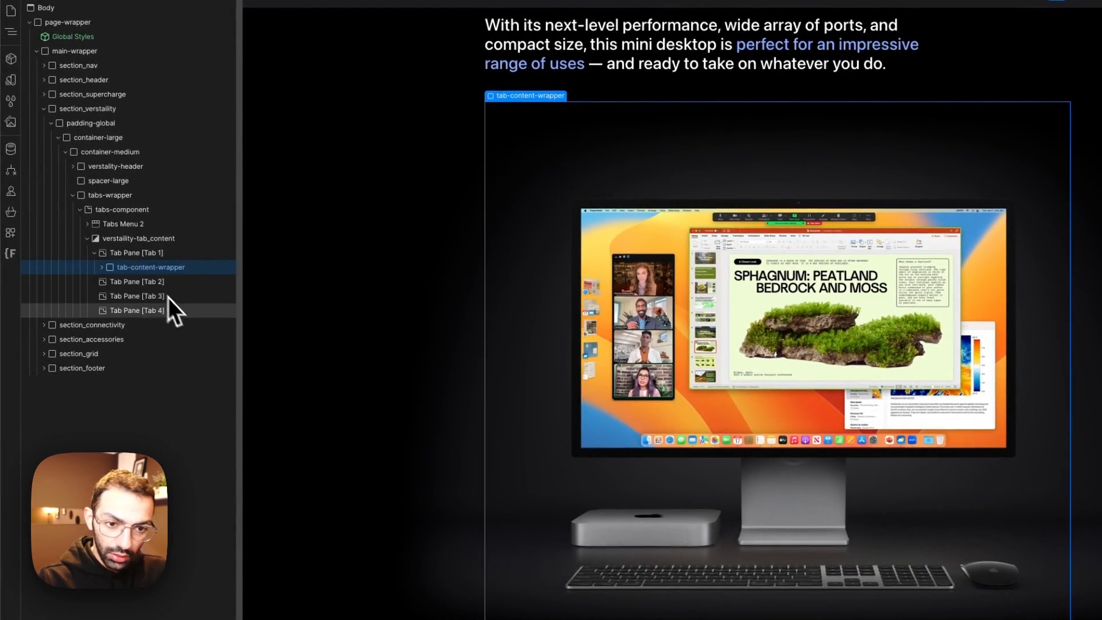
left_click(136, 282)
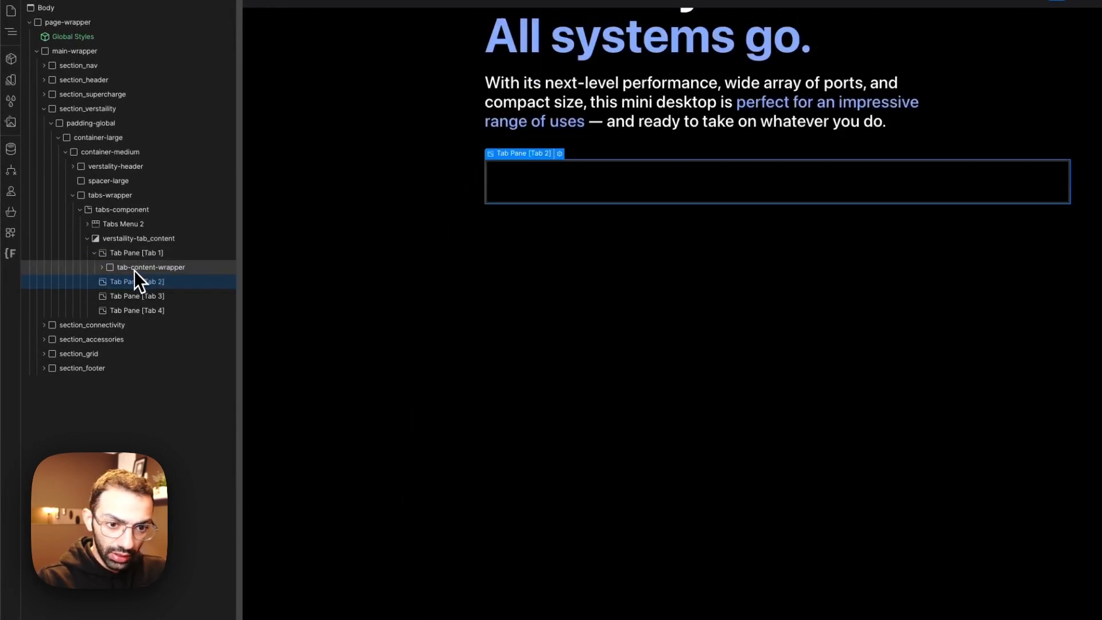
left_click(136, 268)
key("super+v")
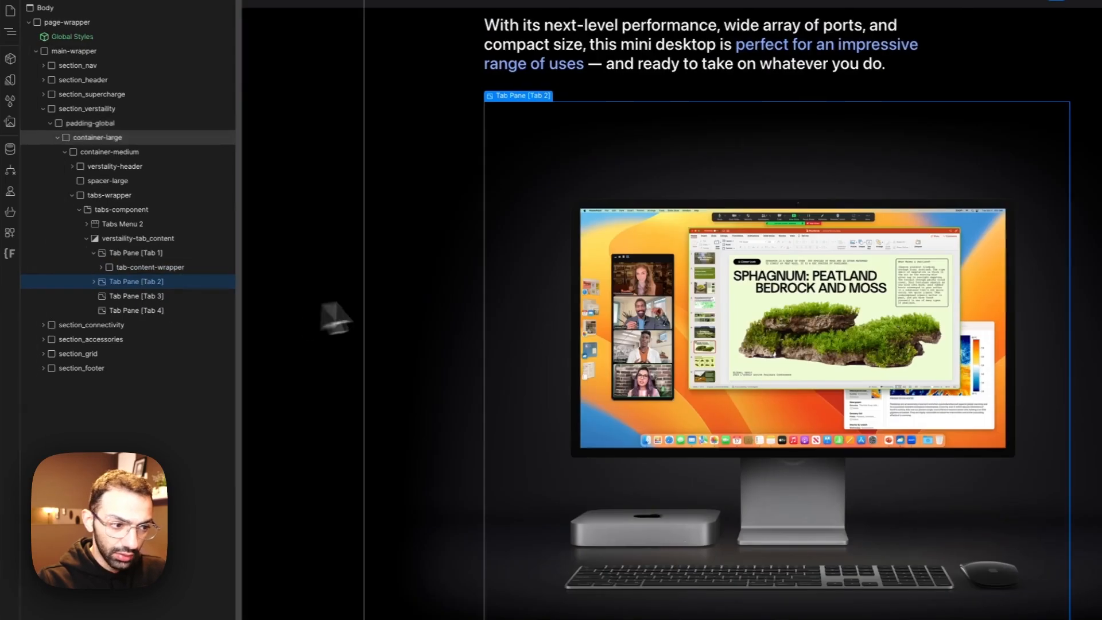
left_click(660, 275)
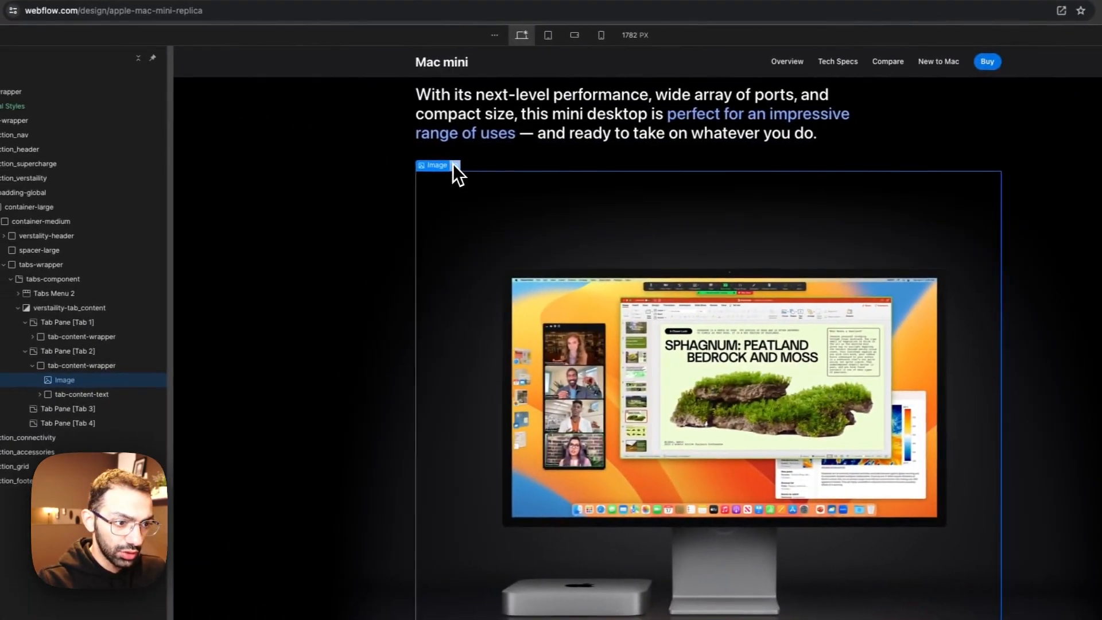
Step: Replace the image in the second tab's pane with gaming.png from the assets
left_click(147, 183)
left_click(484, 232)
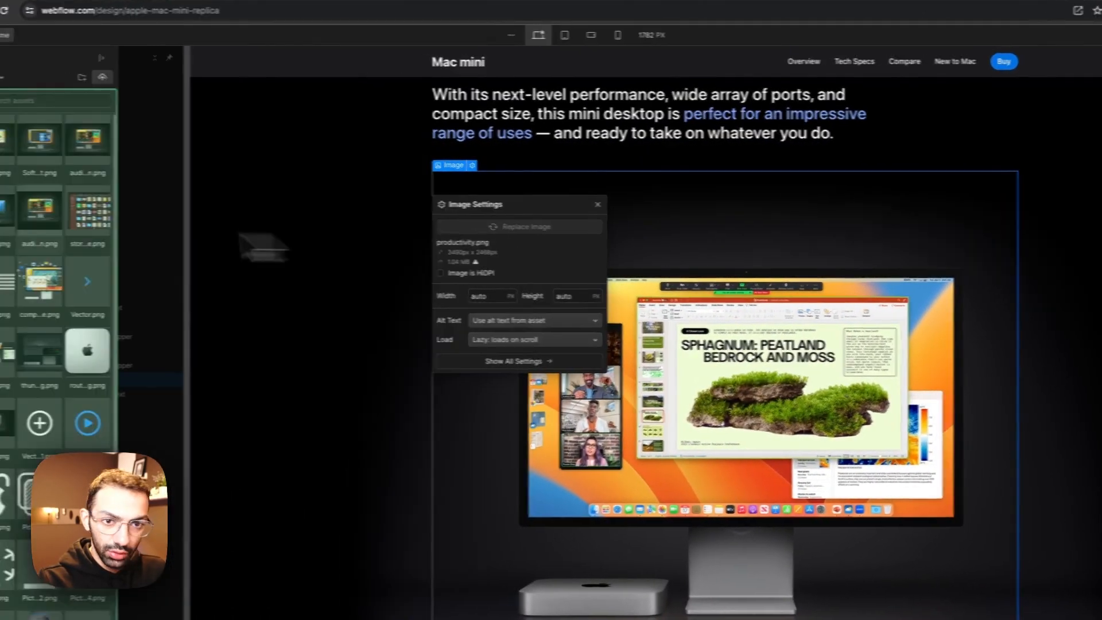
left_click(67, 225)
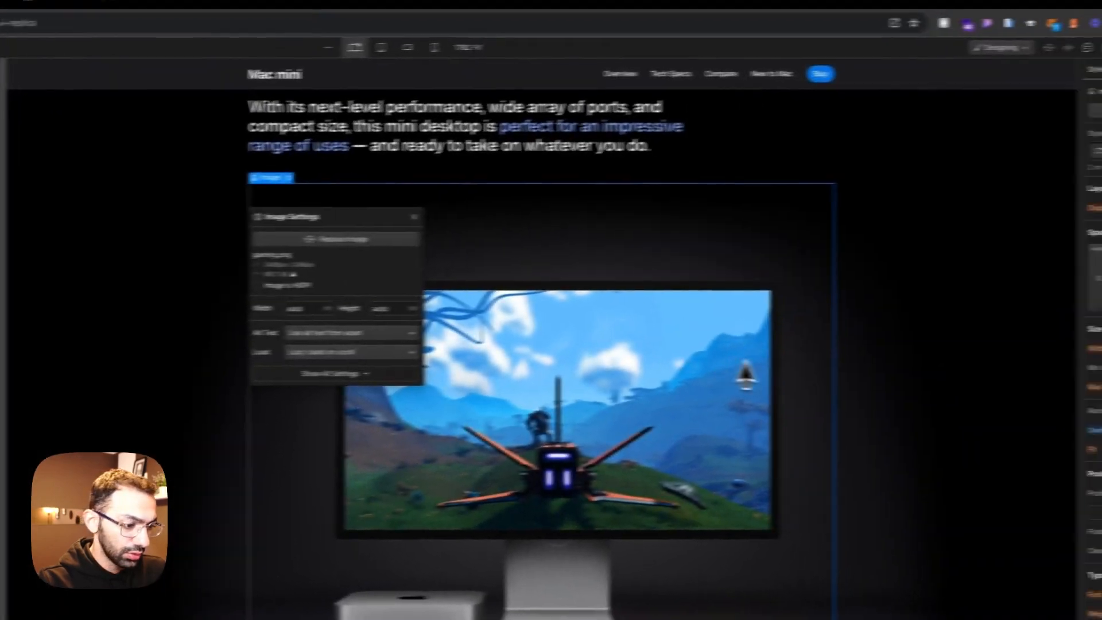
left_click(746, 375)
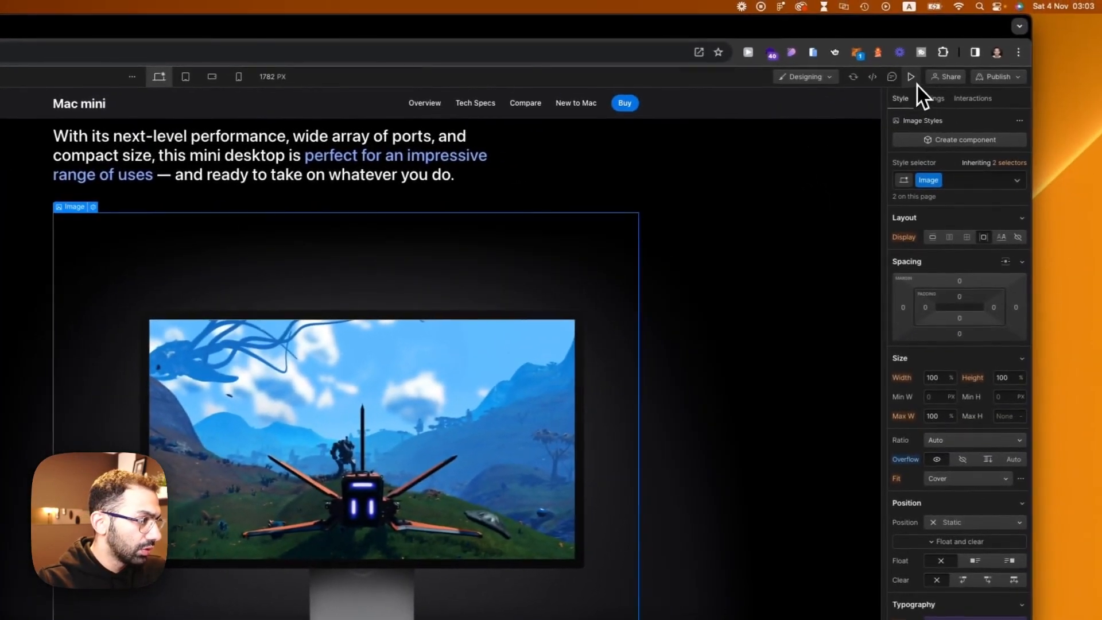
Step: Preview the page and switch between the Productivity and Gaming tabs to check the transition
left_click(914, 81)
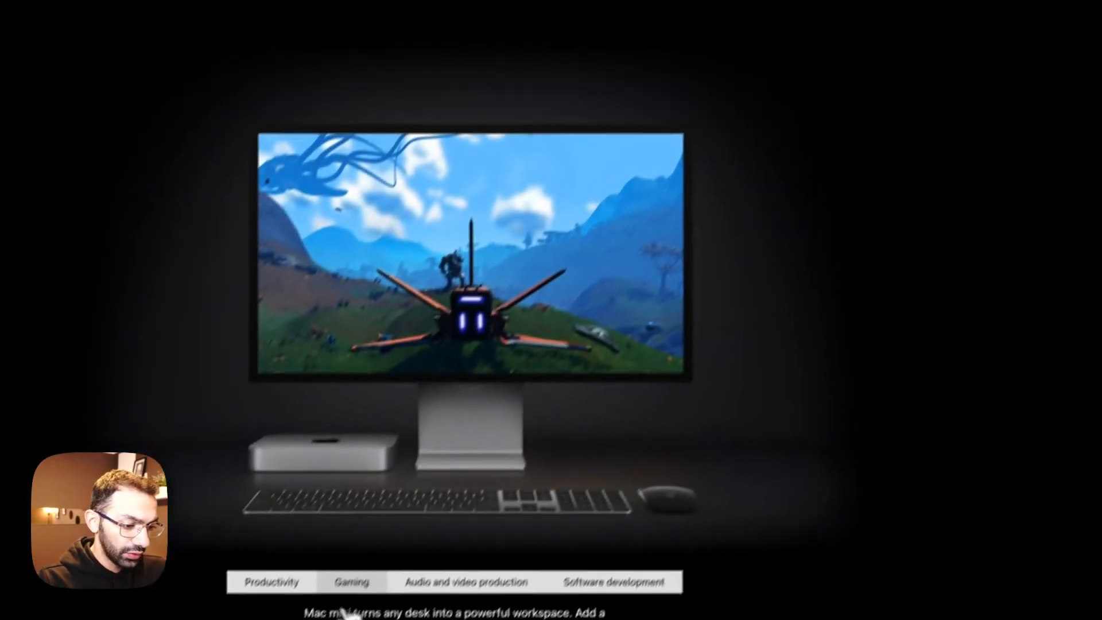
left_click(316, 559)
left_click(394, 555)
left_click(327, 556)
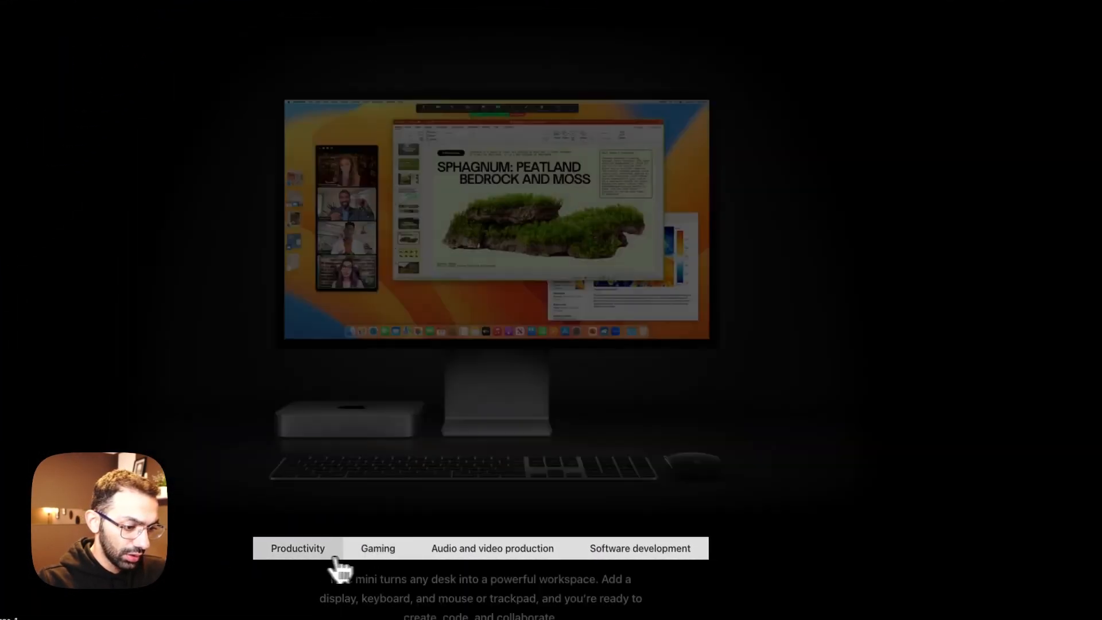
left_click(367, 557)
left_click(330, 557)
left_click(922, 33)
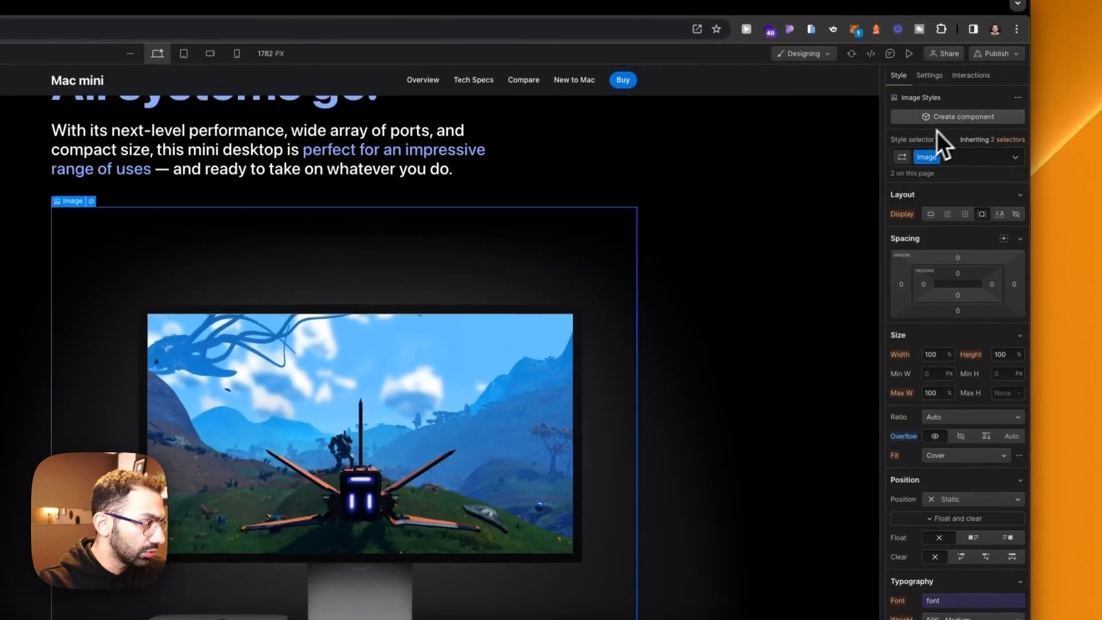
Step: Set the tabs' fade in and fade out to 0 ms and test switching between Productivity and Gaming in preview
left_click(945, 56)
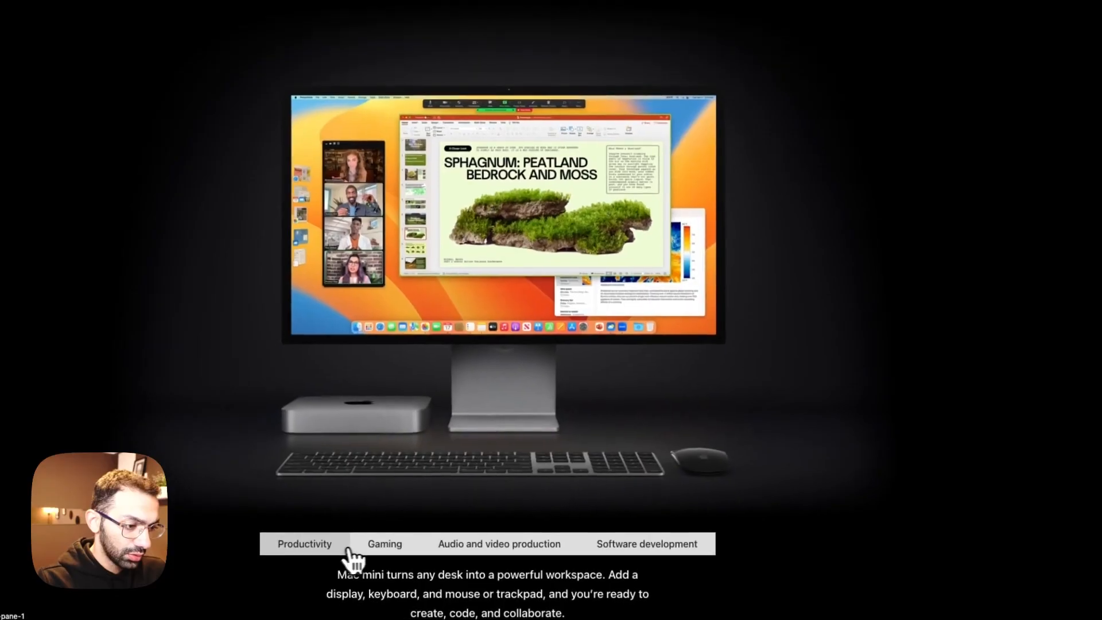
left_click(378, 556)
left_click(327, 557)
left_click(376, 550)
left_click(313, 556)
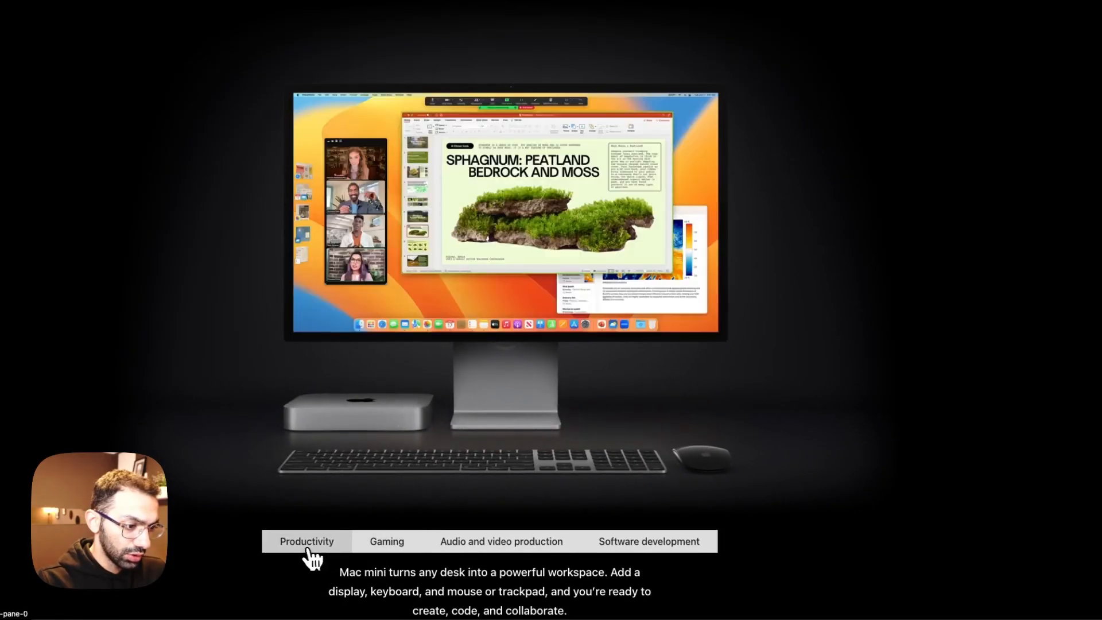
left_click(352, 551)
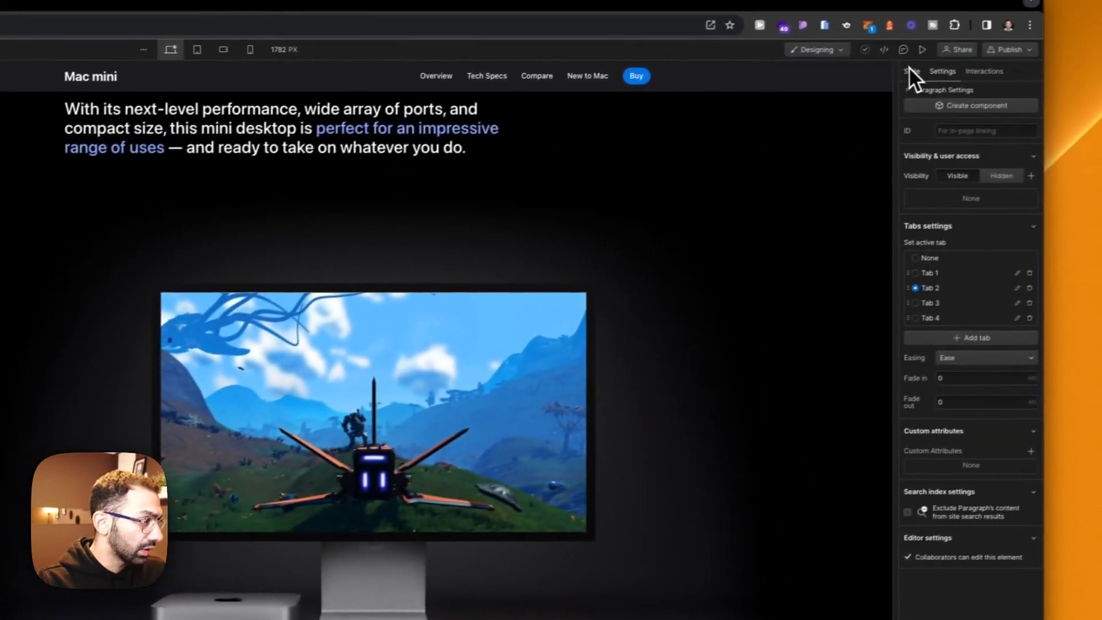
Step: Replace the Gaming tab's paragraph with the gaming description copied from the Apple page and check the tabs in preview
left_click(910, 70)
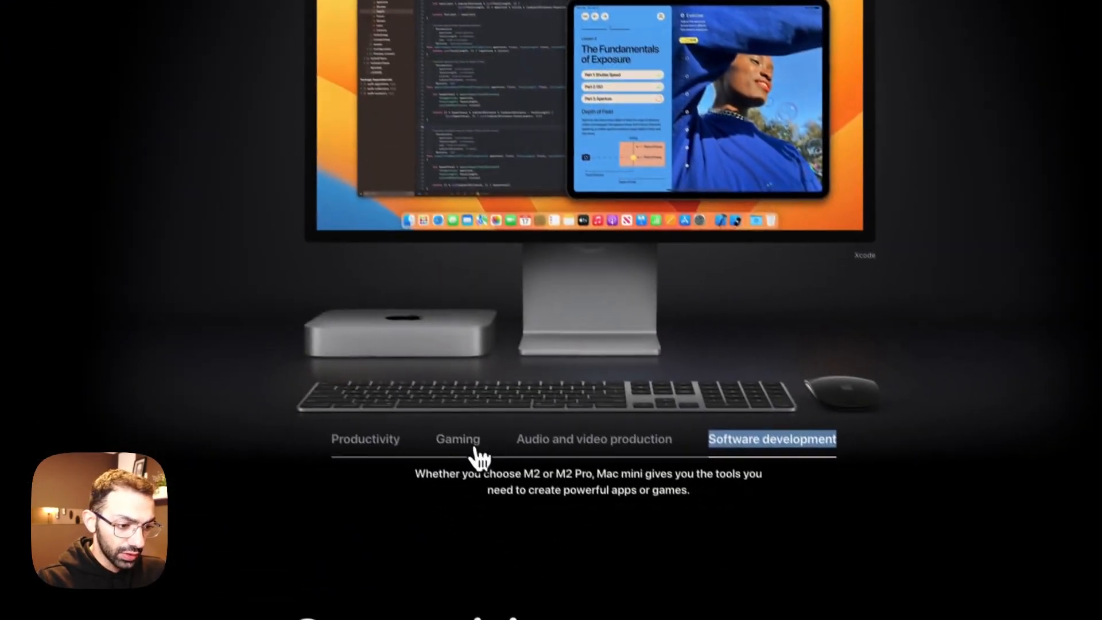
left_click(450, 427)
left_click_drag(689, 524, 552, 474)
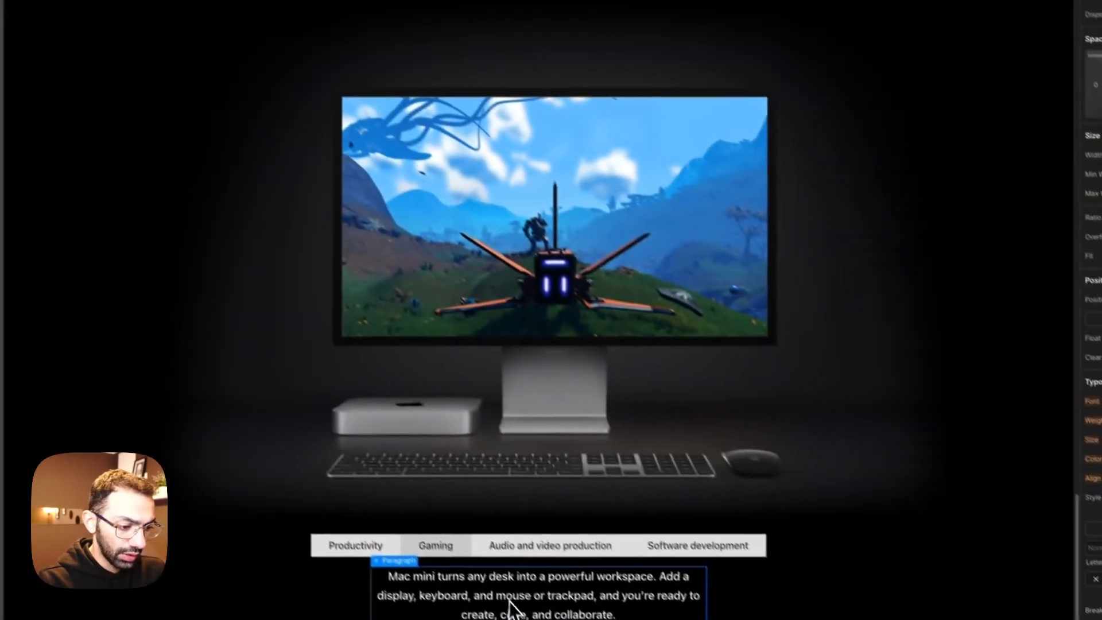
triple_click(510, 603)
type("Jump into graphics-intensive AAA games like No Man's Sky and Resident Evil Village with fluid frame rates and high fidelity — all enabled by the incredible GPU performance of M2 or M2 Pro.")
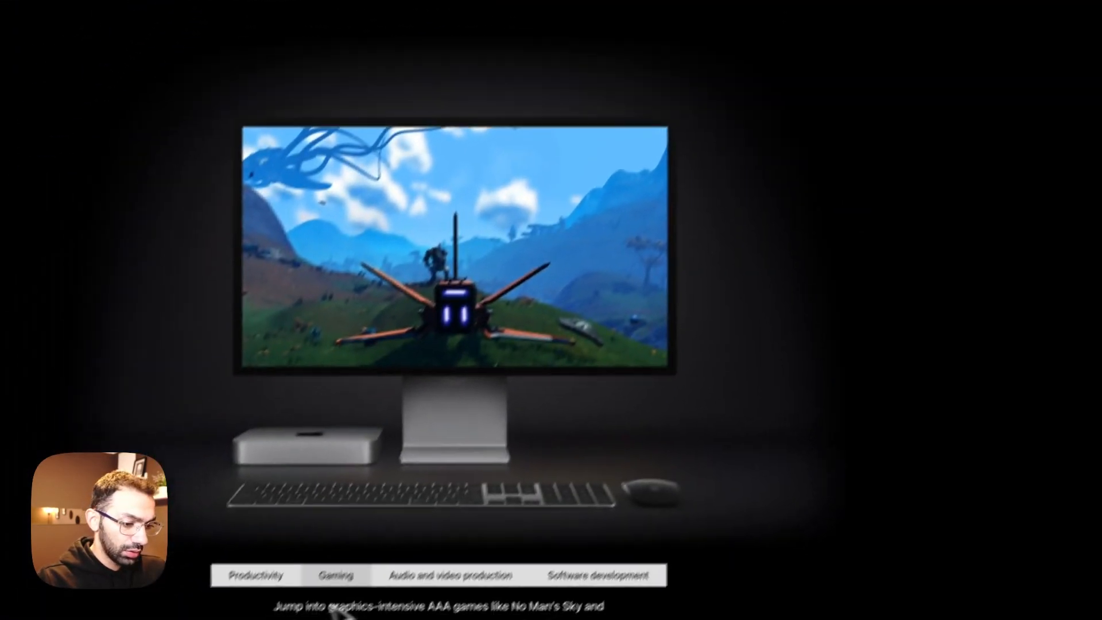
left_click(259, 576)
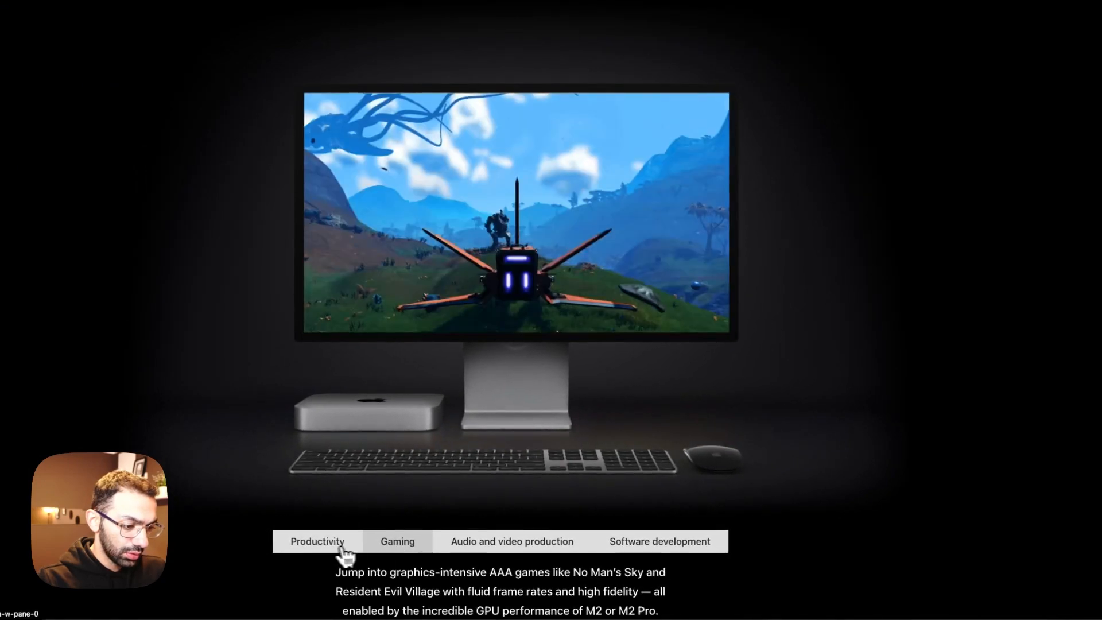
left_click(344, 552)
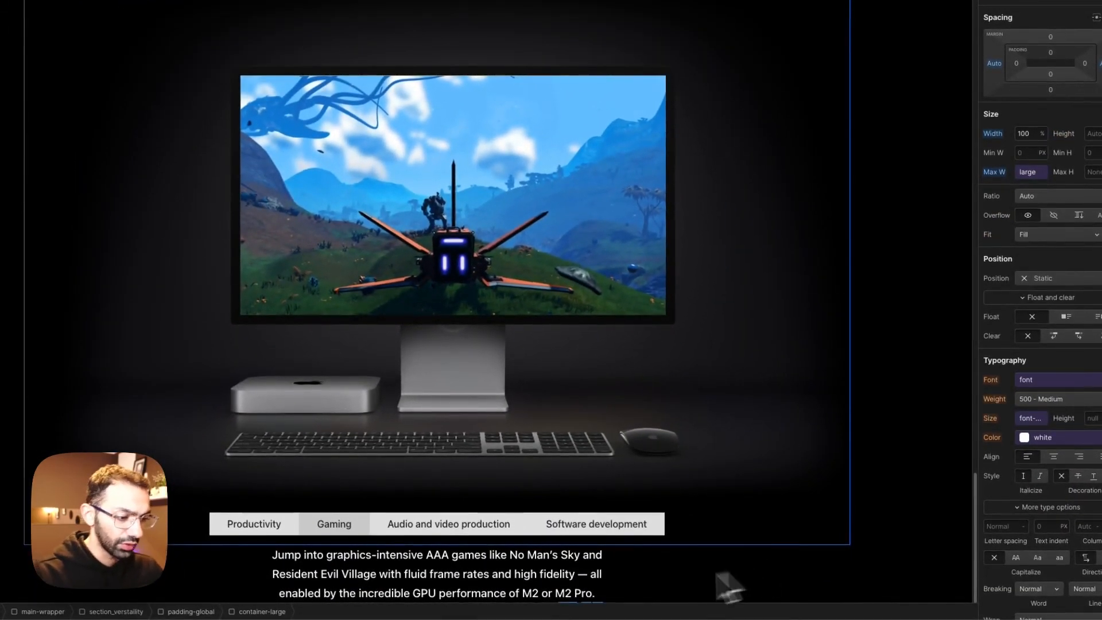
Step: Assign the class tabs-menu-link to the Gaming and Productivity tab links
left_click(480, 533)
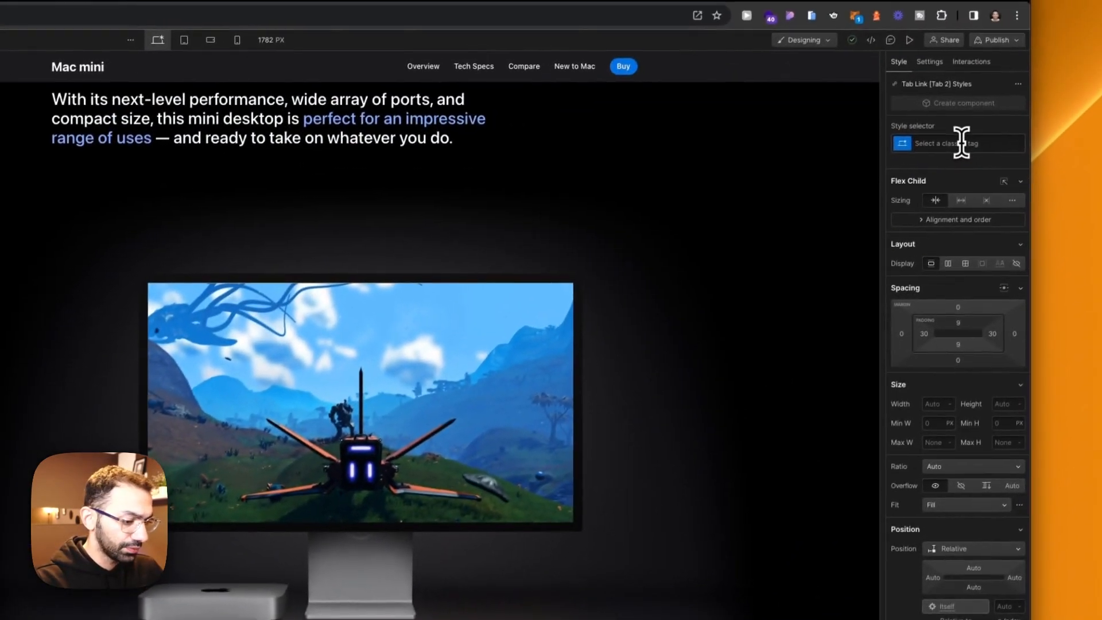
left_click(961, 143)
type("ta")
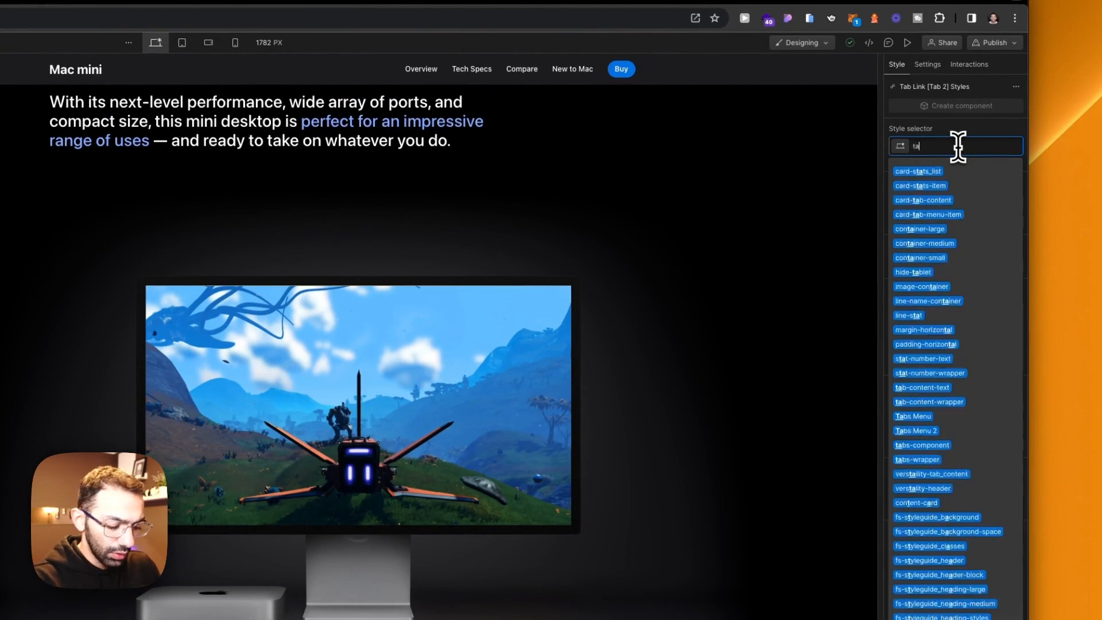
type("bs-menu-link")
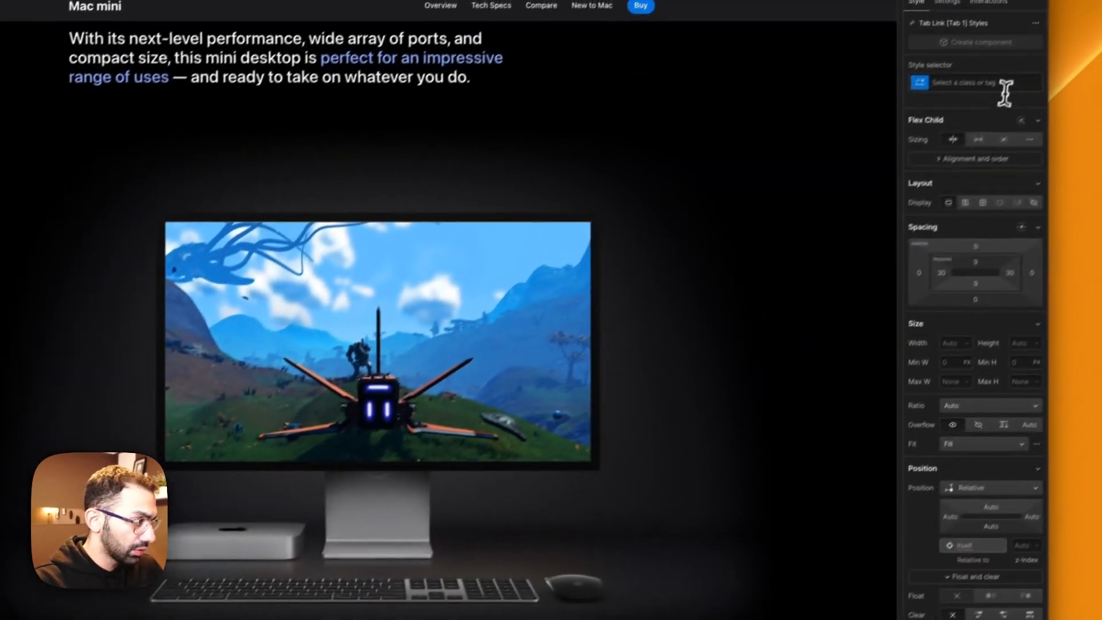
key("Return")
Step: Set the background color of the tabs-menu-link class to transparent
scroll(939, 348, "down", 5)
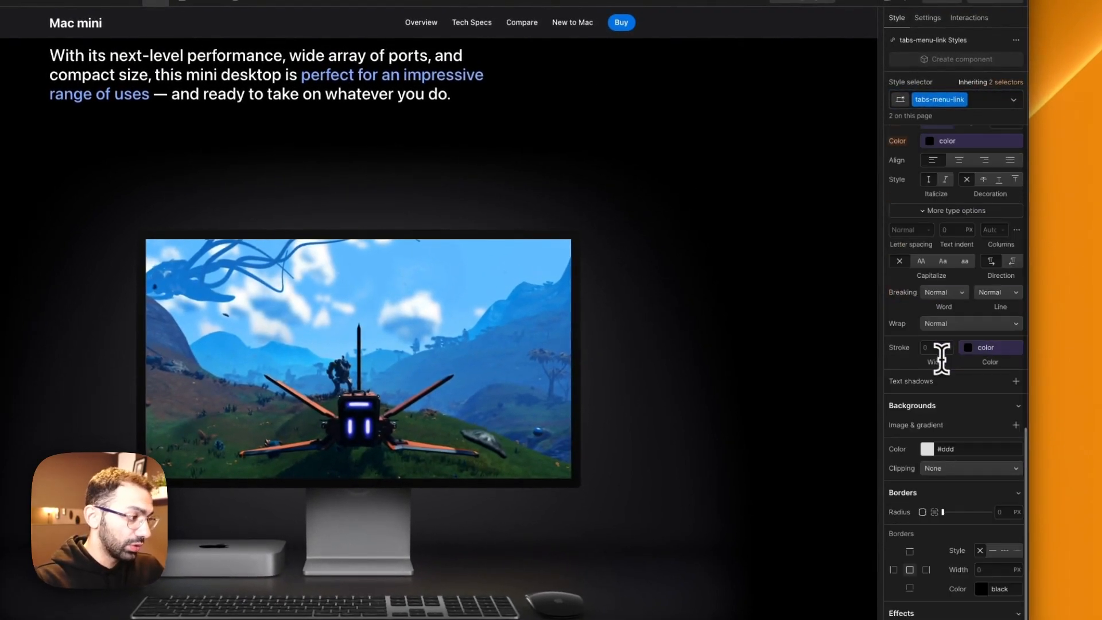
left_click(983, 453)
type("transprea")
key("BackSpace")
key("BackSpace")
key("BackSpace")
key("BackSpace")
key("BackSpace")
key("BackSpace")
key("BackSpace")
key("BackSpace")
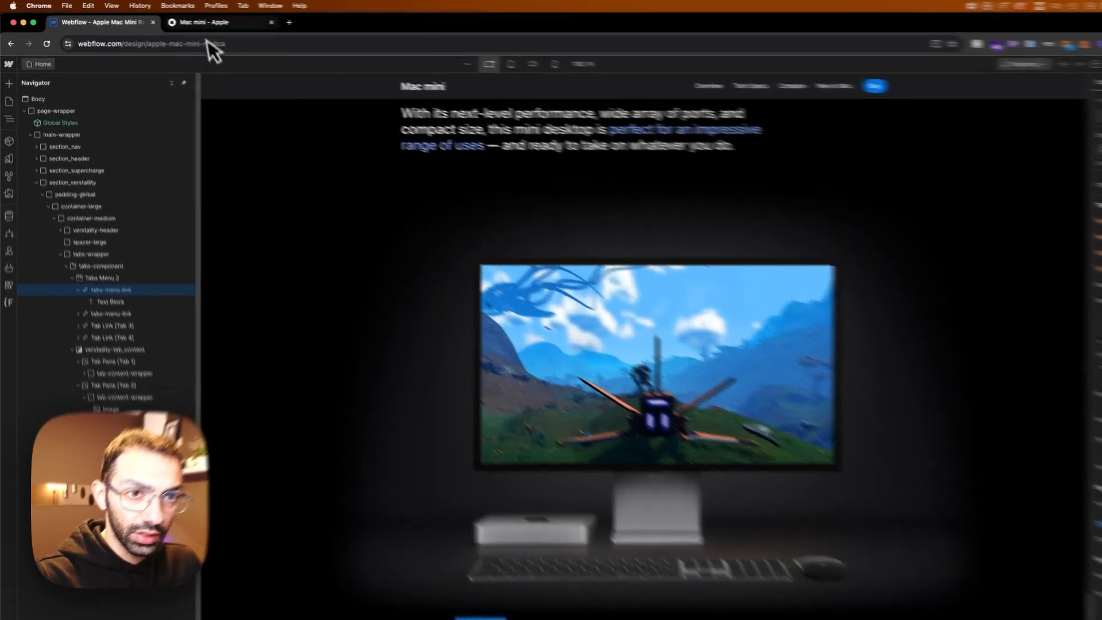
Step: Compare the tab labels with the Apple page and set the tabs-menu-link text color to the text-color_grey variable
left_click(172, 19)
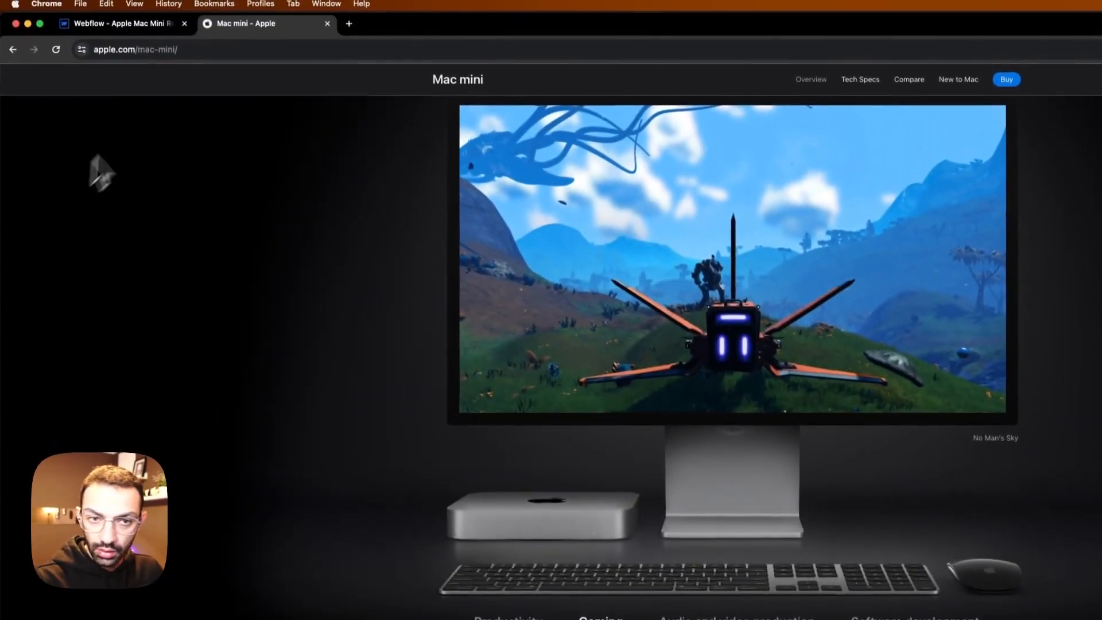
left_click(100, 2)
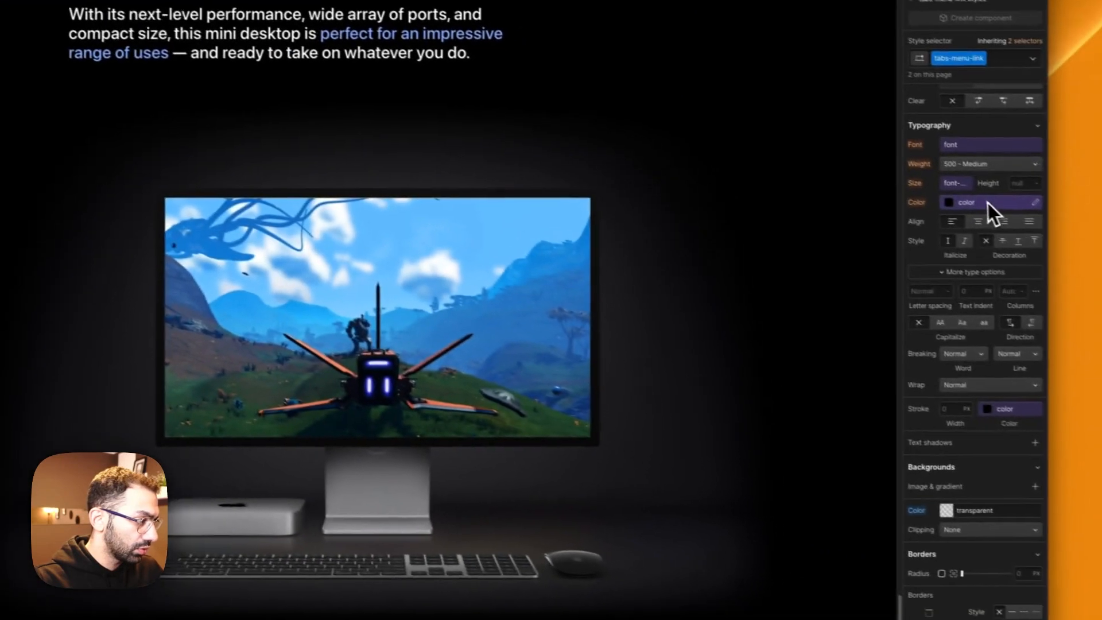
left_click(987, 203)
scroll(939, 349, "down", 5)
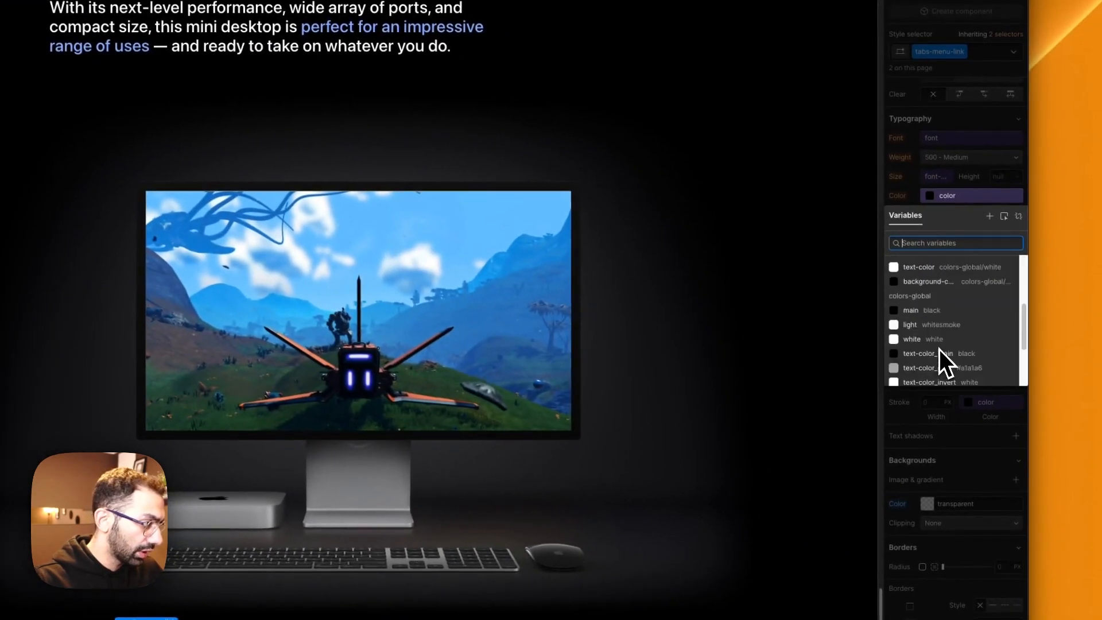
left_click(955, 282)
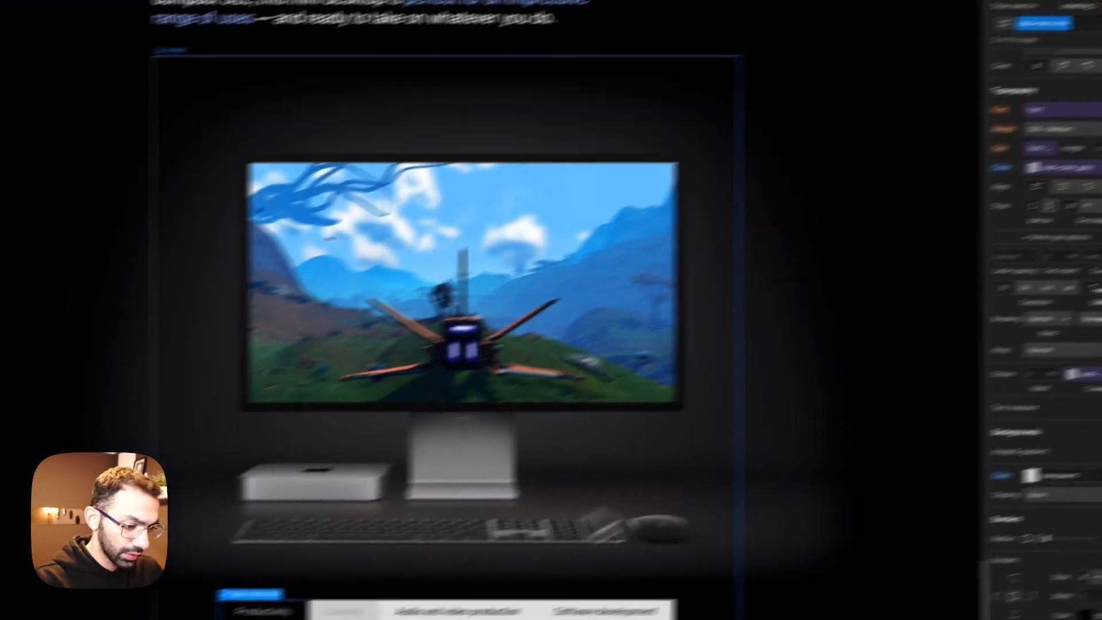
Step: Give tabs-menu-link a 1 px solid bottom border in text-color_grey, matching Apple's tab line, and apply the class to the remaining two tab links
left_click(484, 521)
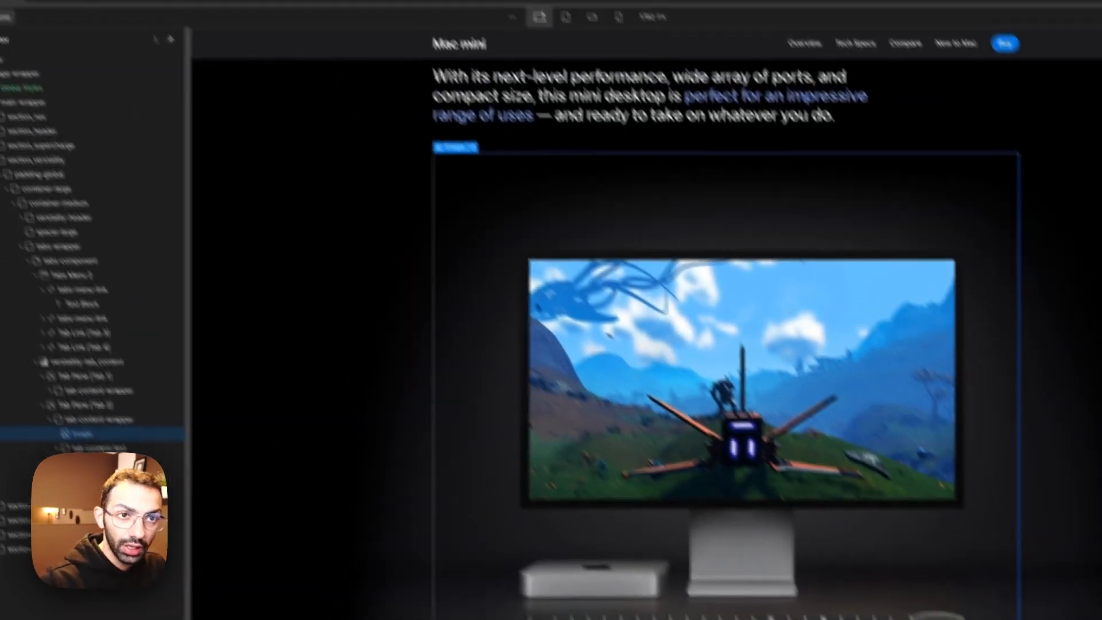
left_click(233, 22)
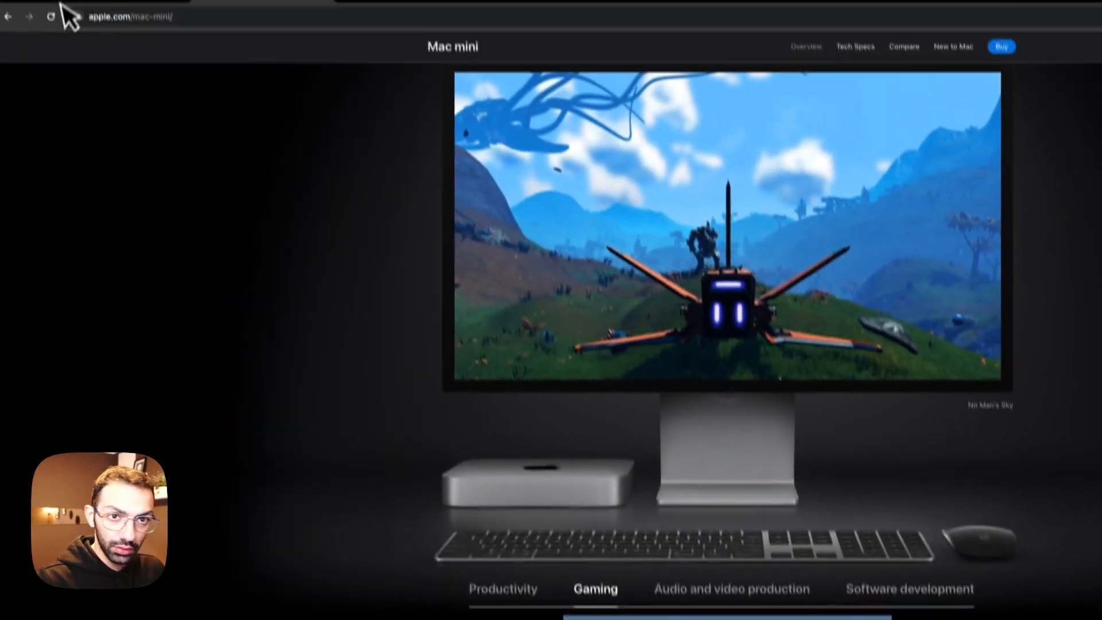
left_click(113, 23)
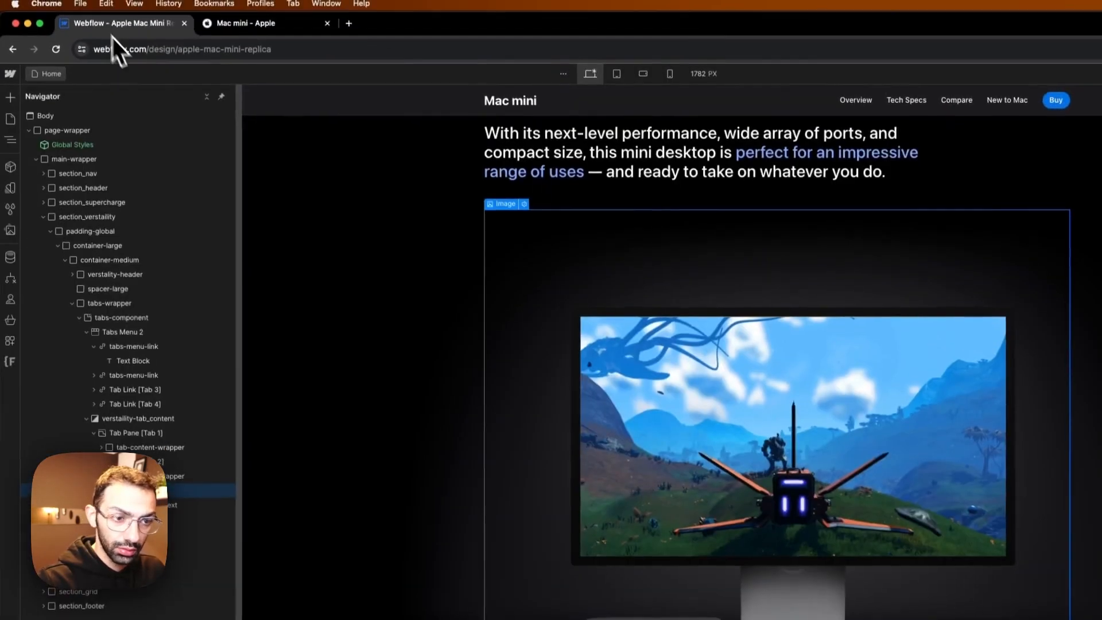
left_click(445, 577)
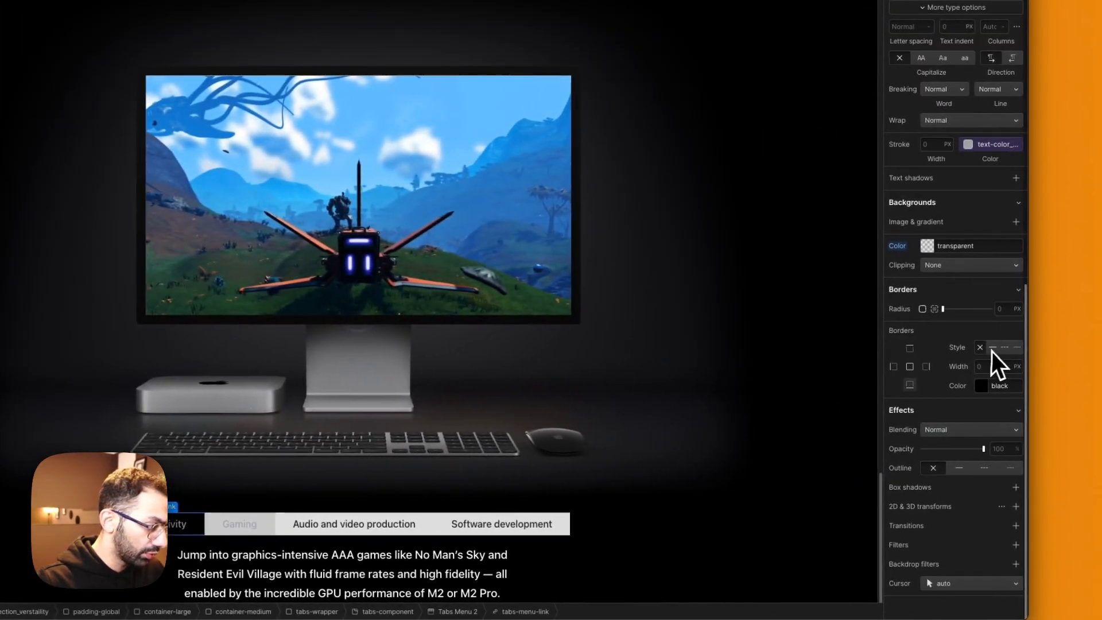
left_click(987, 390)
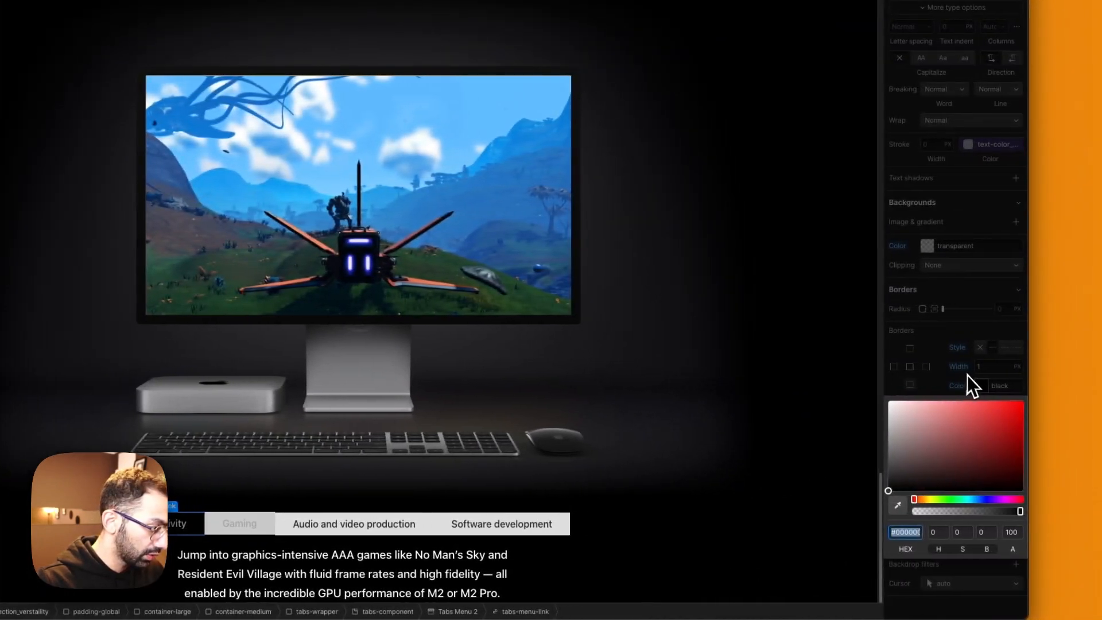
left_click(967, 376)
left_click(973, 380)
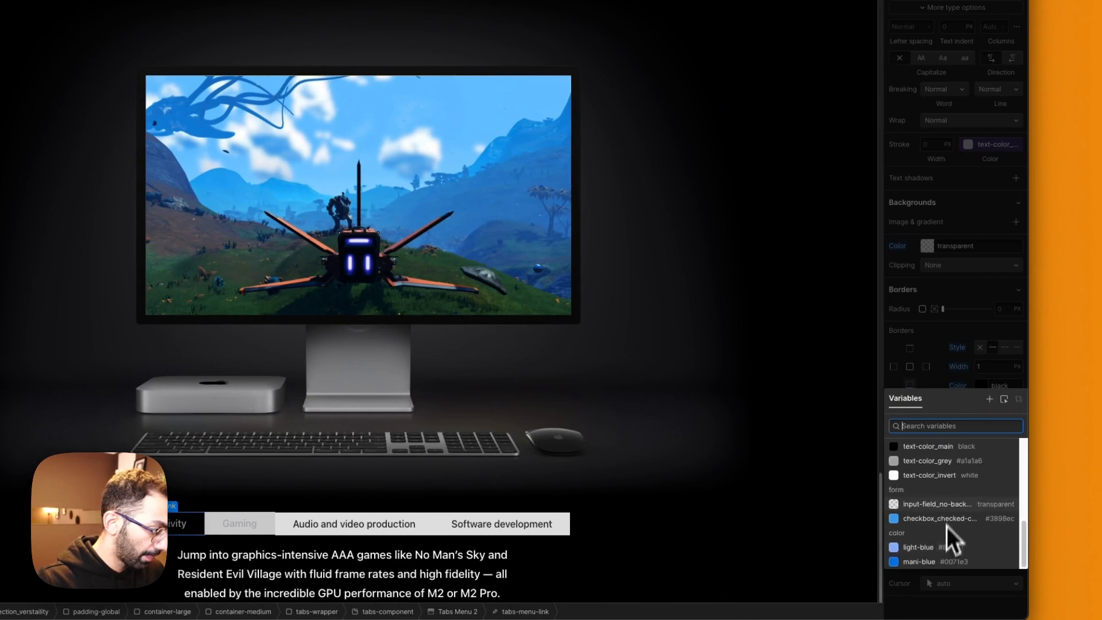
left_click(954, 463)
left_click(429, 374)
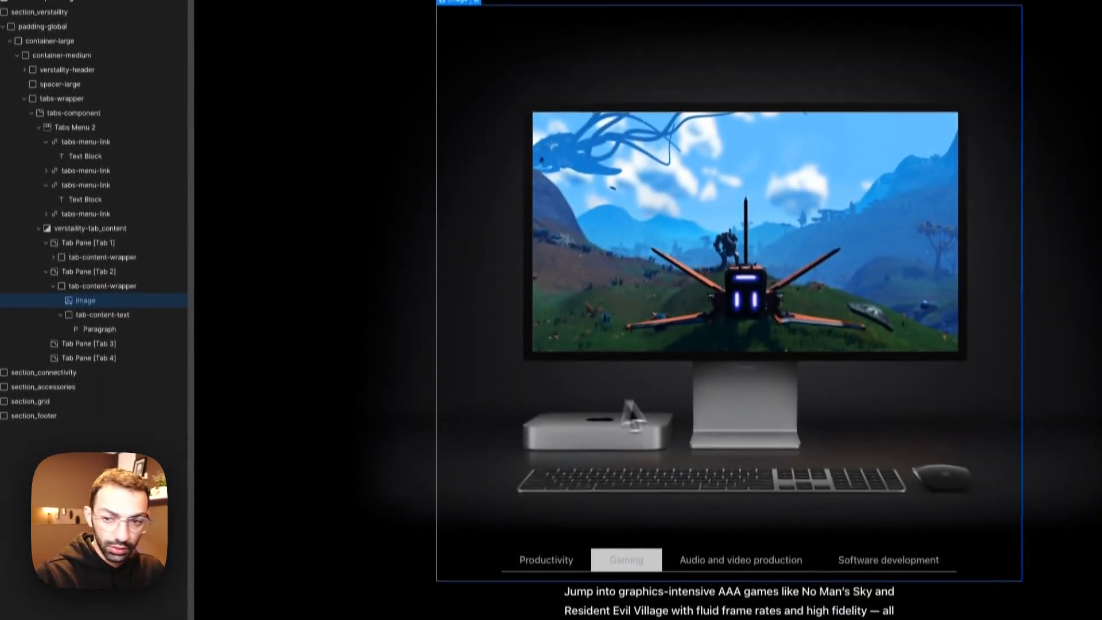
Step: Set the background color of the Gaming tab link's Current state to transparent
left_click(646, 556)
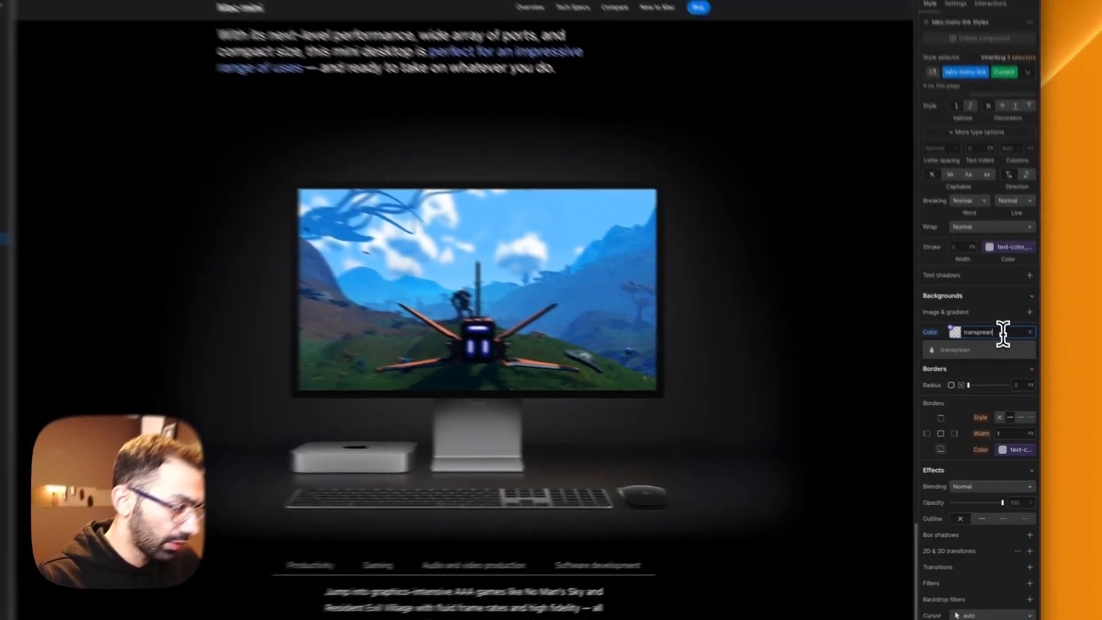
key("BackSpace")
key("BackSpace")
key("BackSpace")
key("BackSpace")
key("BackSpace")
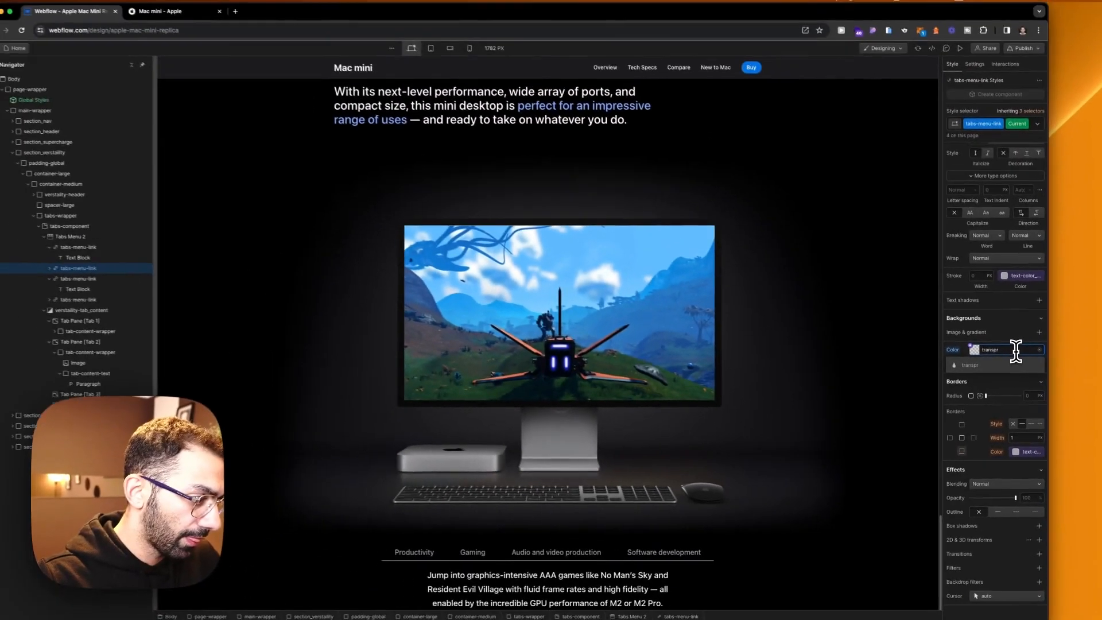
type("arent")
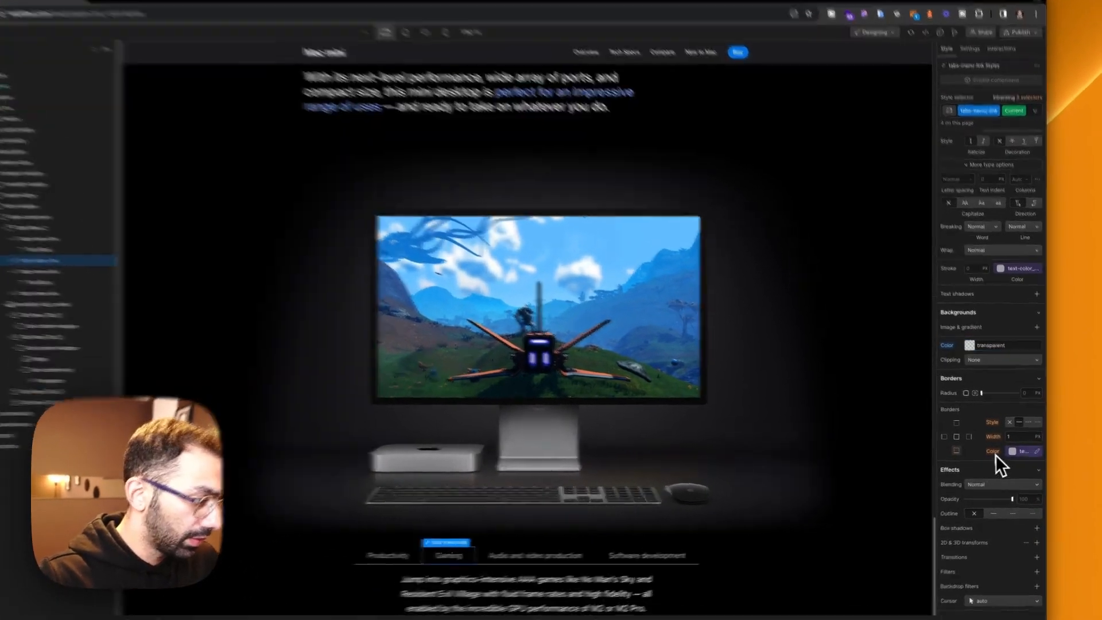
Step: Set both the bottom border color and the text color of the Gaming tab link's Current state to white
left_click(1027, 451)
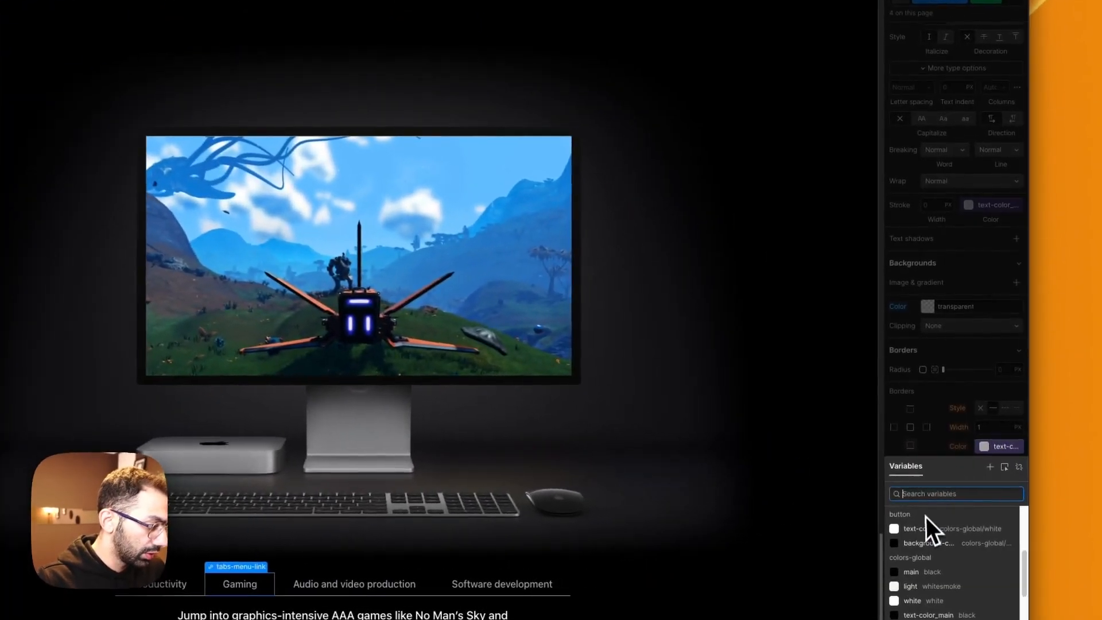
left_click(925, 526)
scroll(946, 333, "up", 4)
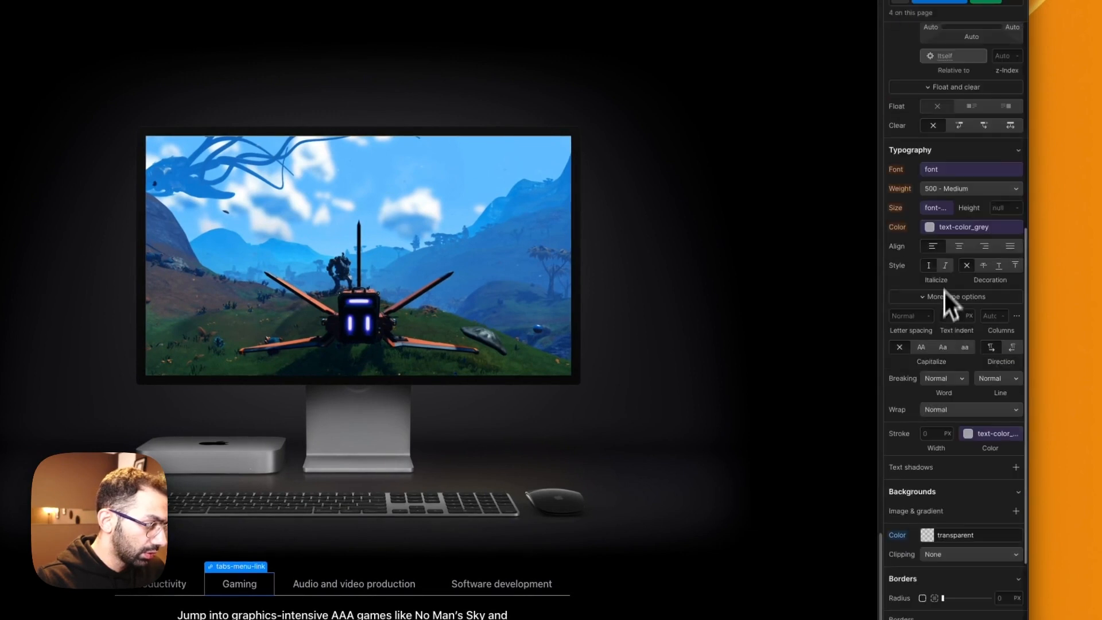
left_click(938, 226)
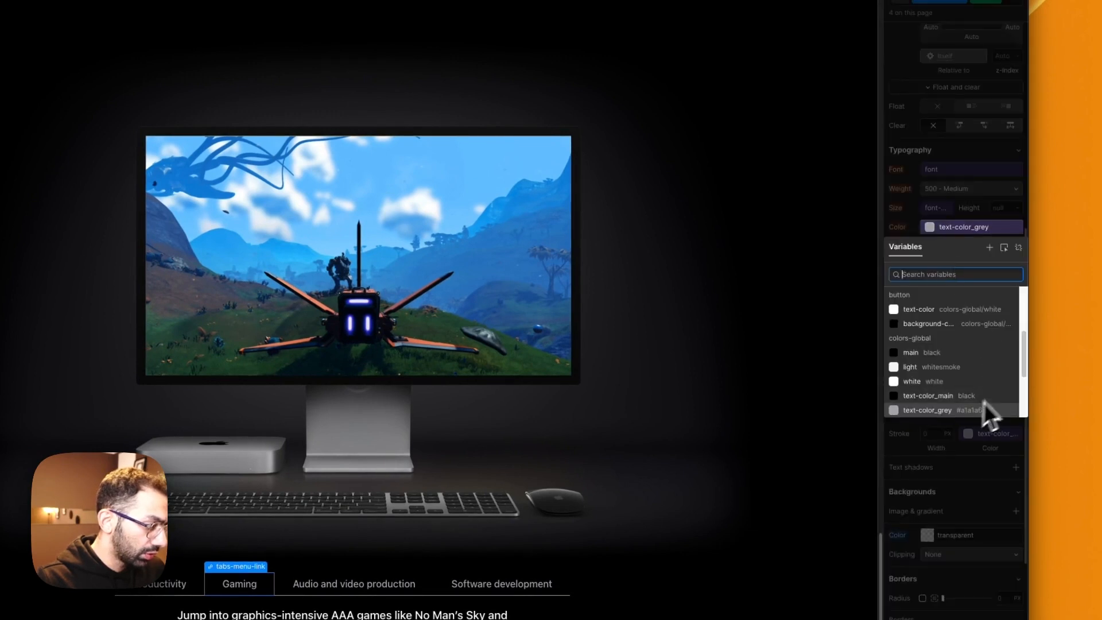
left_click(937, 378)
scroll(930, 394, "down", 2)
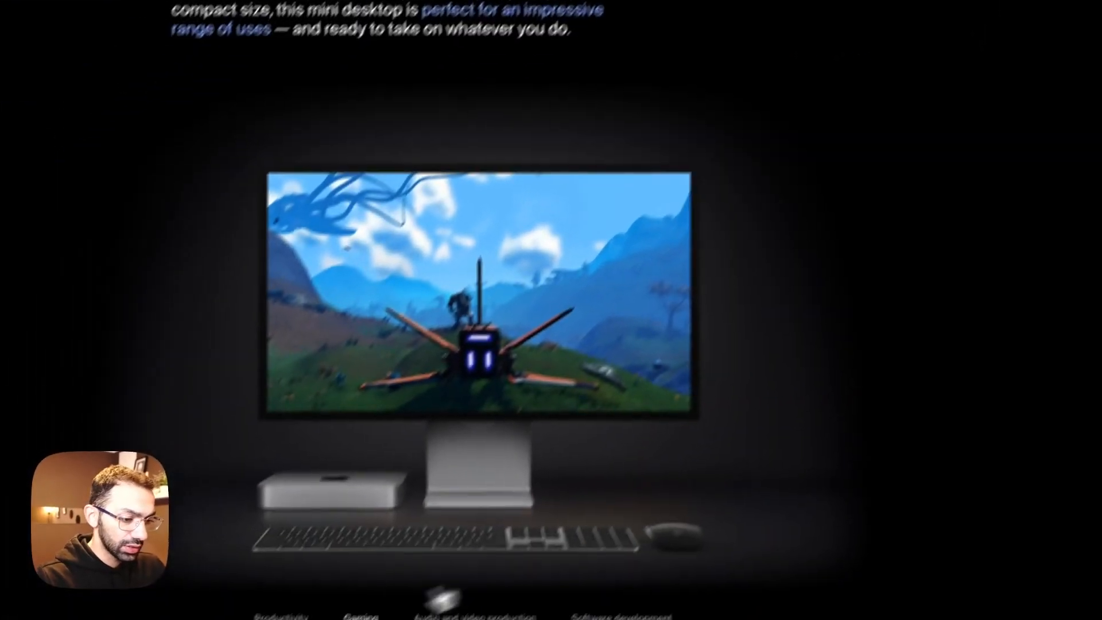
Step: Preview the tab styling by switching between Productivity and Gaming, and compare it with the Apple page
left_click(432, 554)
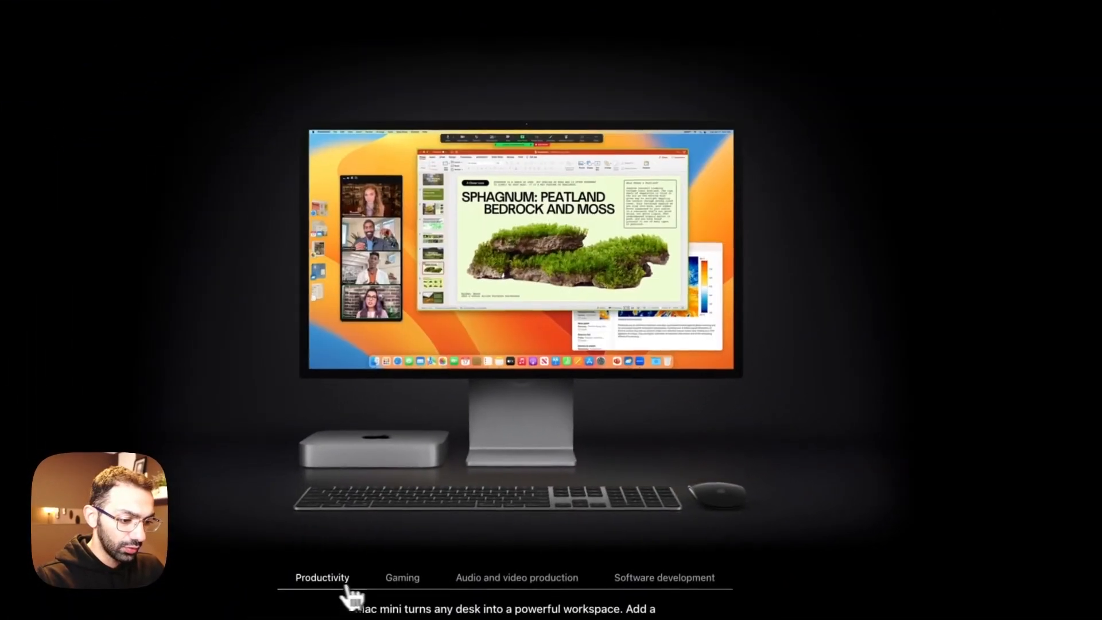
left_click(415, 591)
left_click(312, 590)
left_click(396, 588)
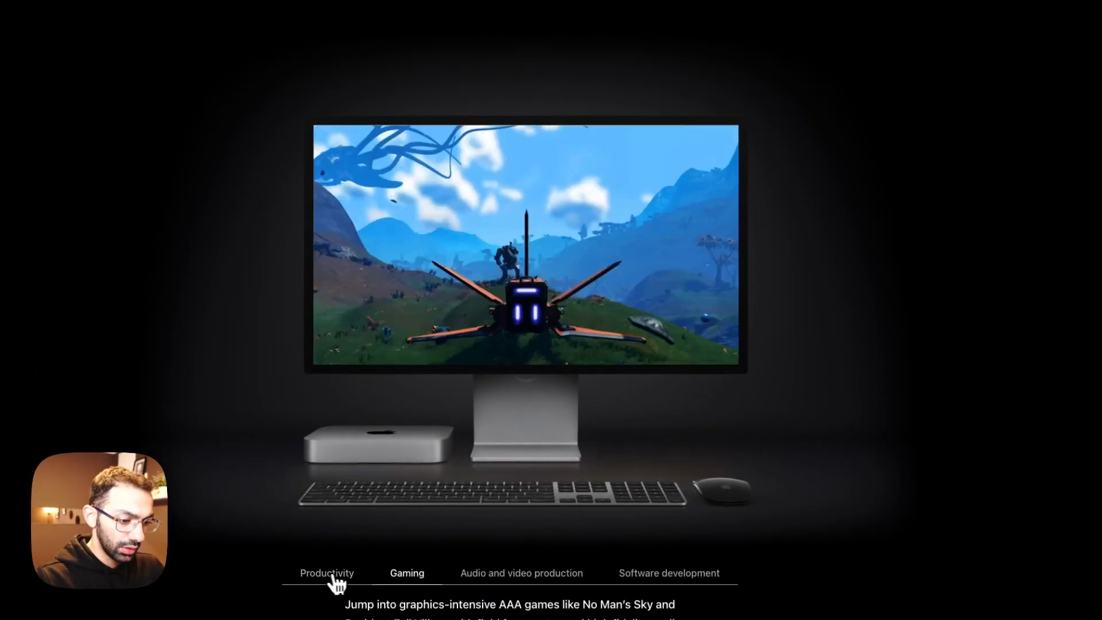
left_click(337, 583)
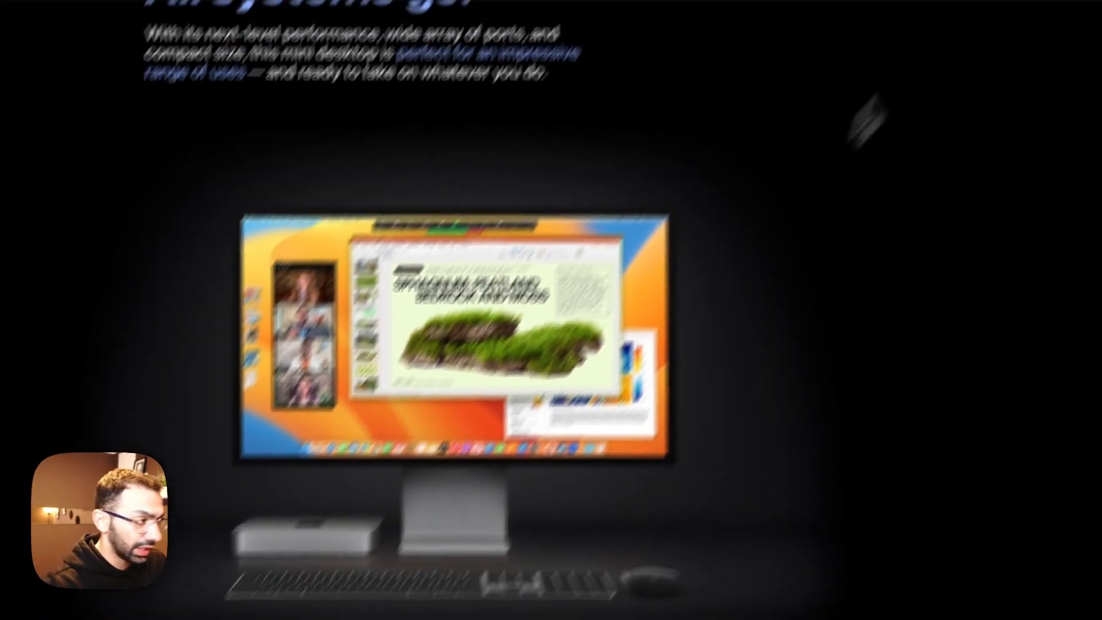
left_click(958, 66)
left_click(182, 19)
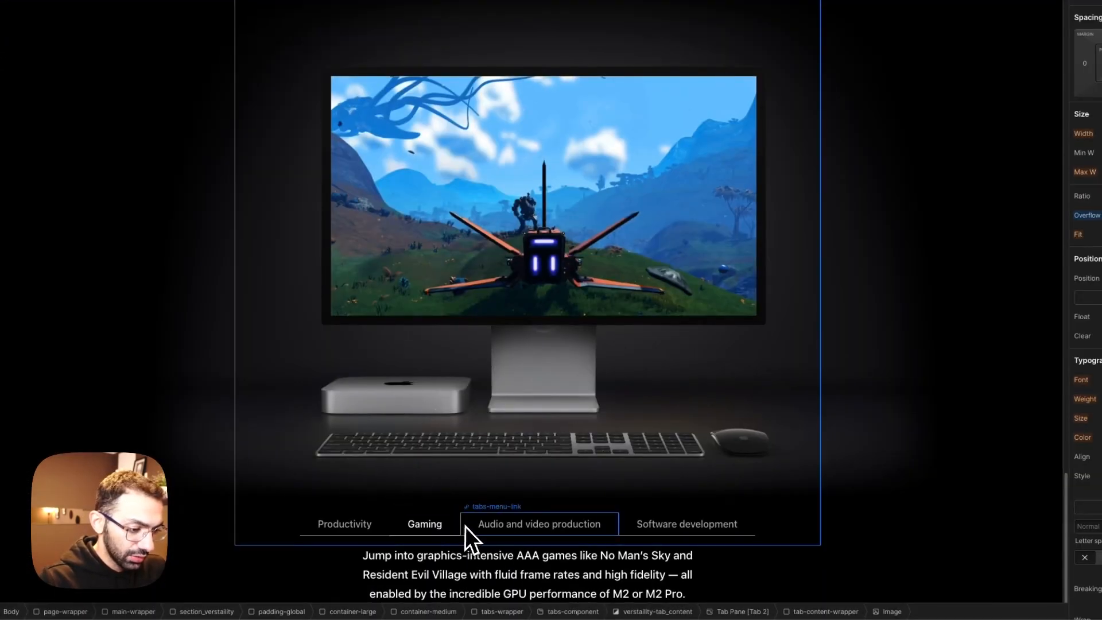
Step: Set the tabs-menu-link font size to the medium text variable
left_click(465, 526)
scroll(973, 451, "down", 3)
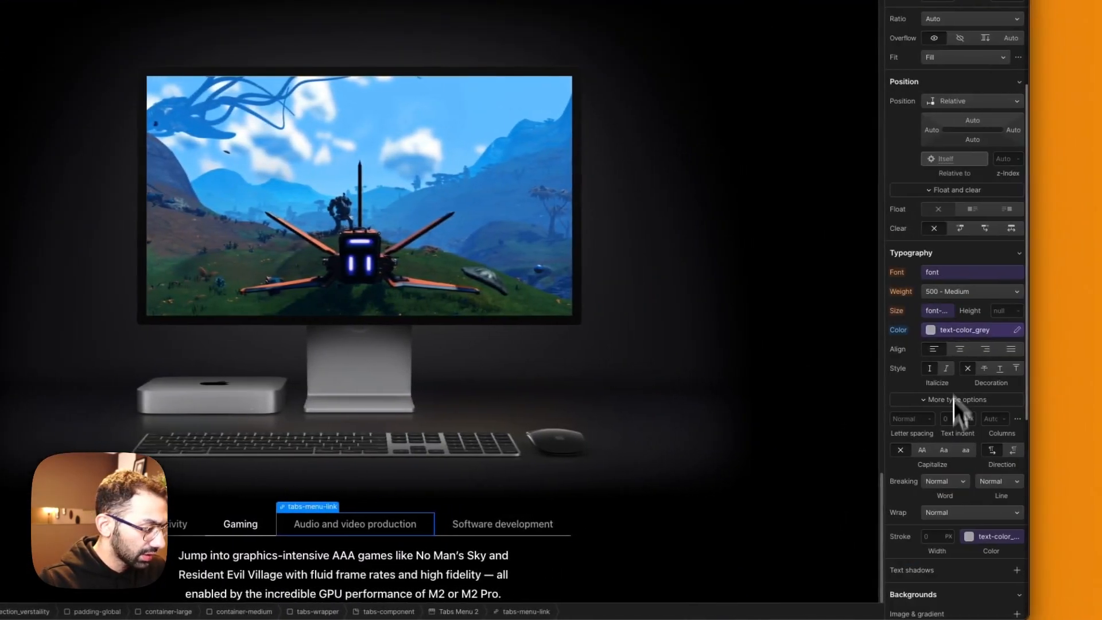
left_click(933, 315)
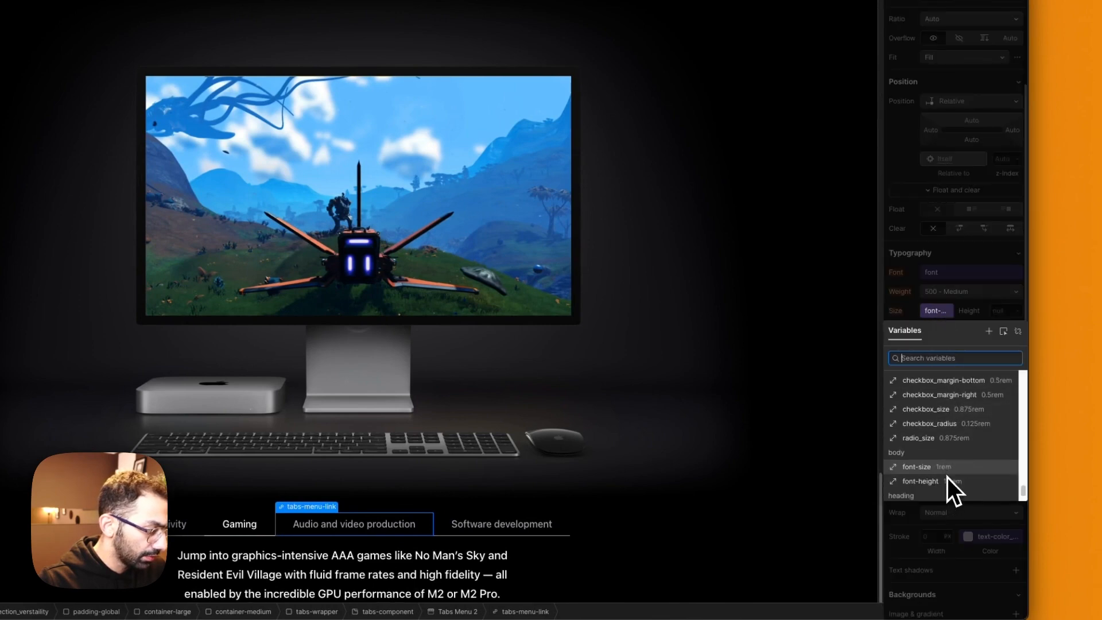
scroll(946, 478, "down", 2)
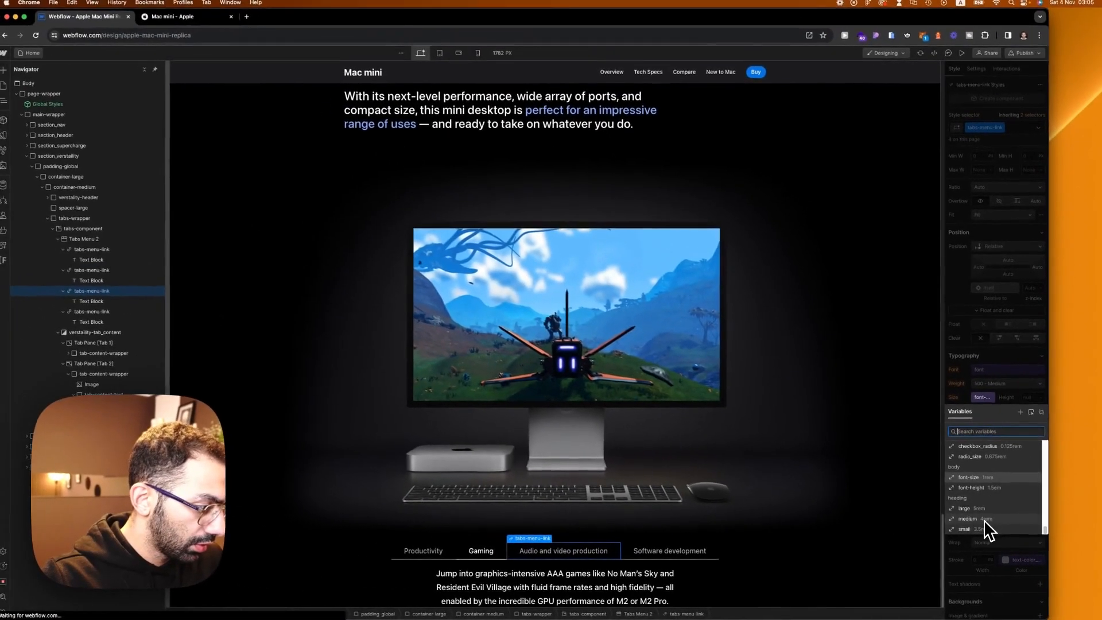
type("text")
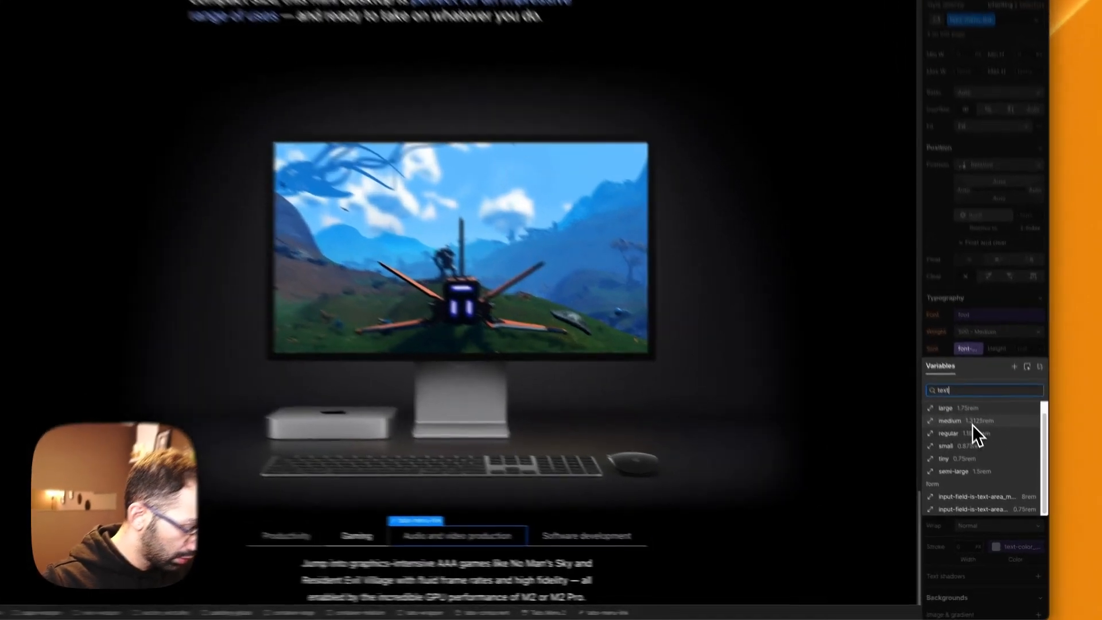
left_click(983, 458)
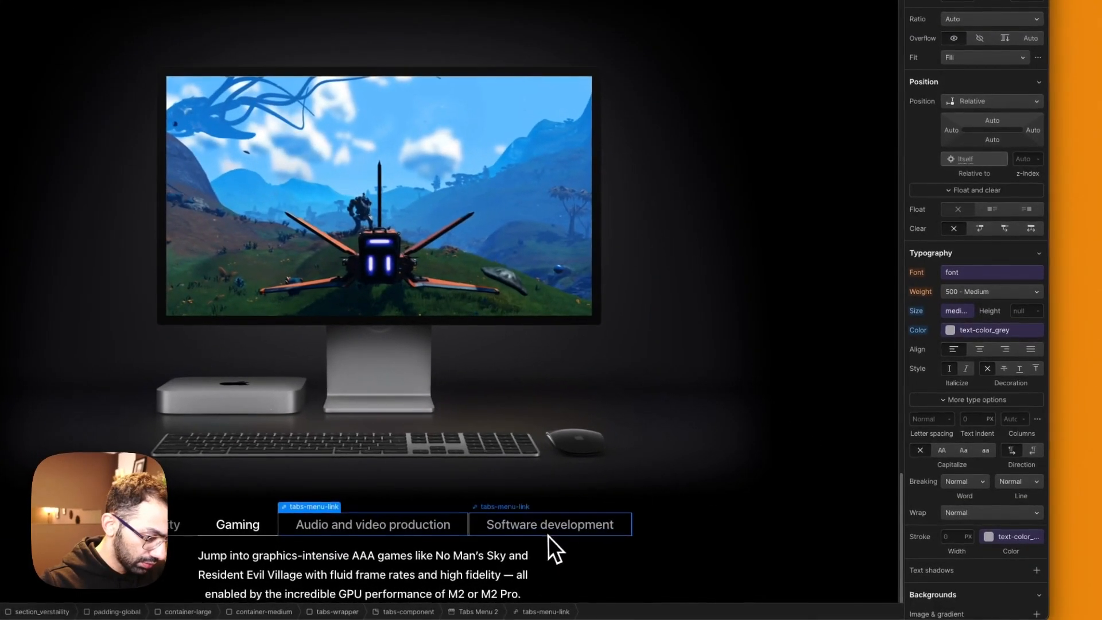
left_click(774, 455)
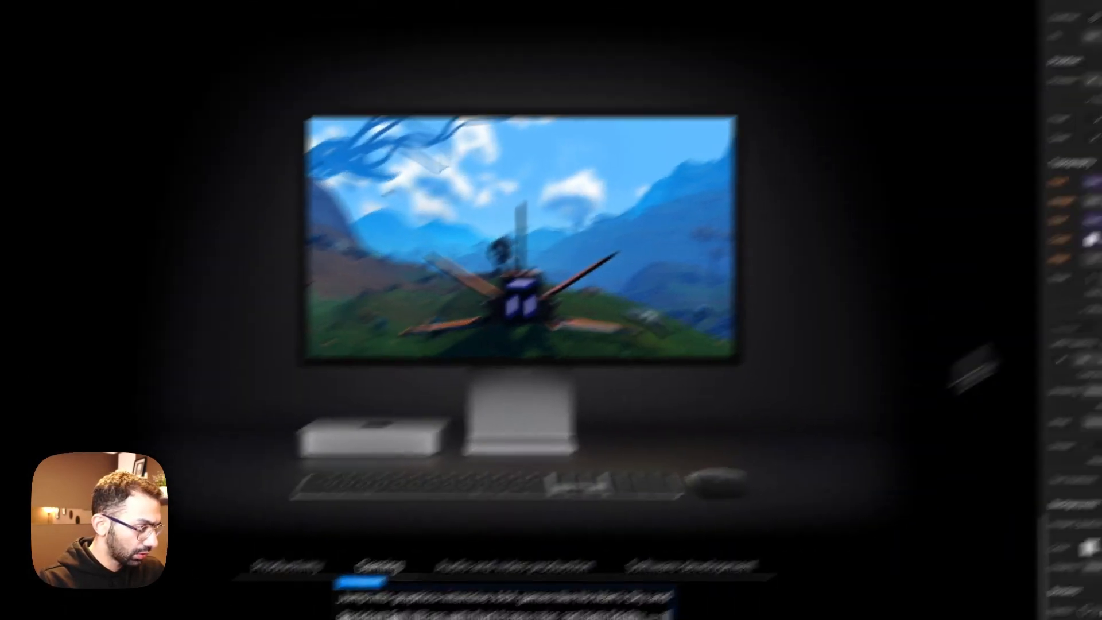
Step: Compare the tab labels with the Apple page and set the tabs-menu-link font weight to 600 - Semi Bold
left_click(182, 18)
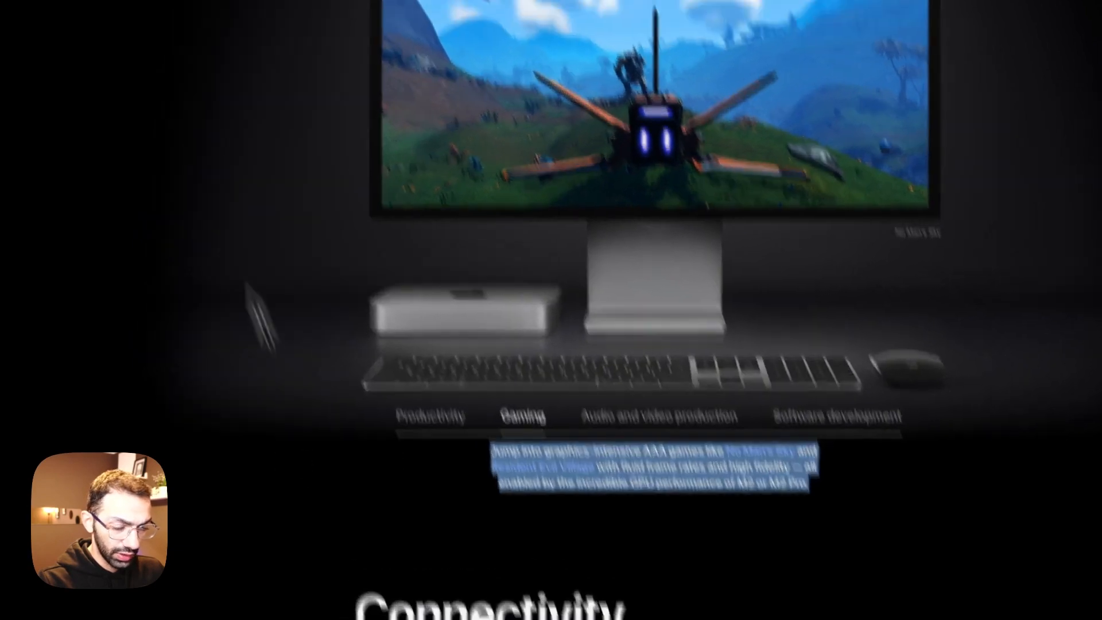
left_click(143, 11)
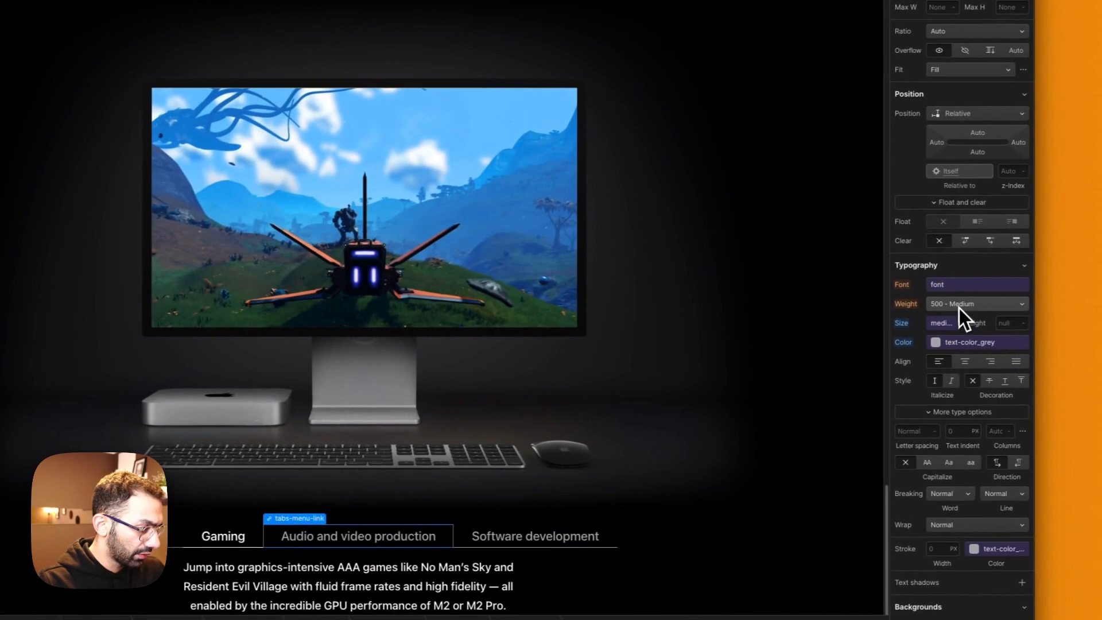
left_click(957, 306)
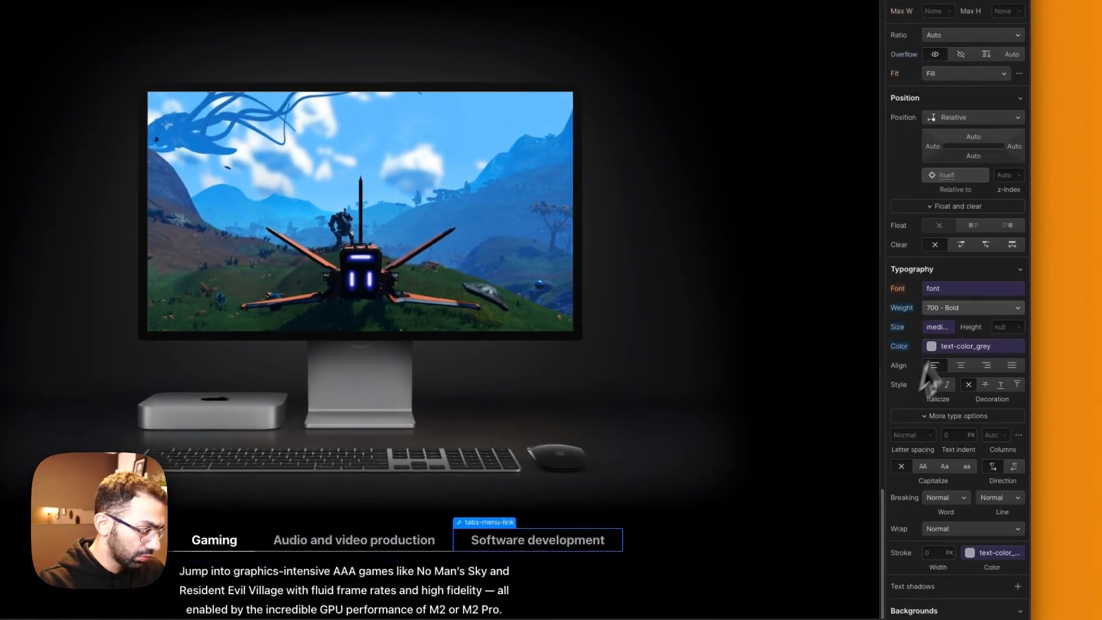
left_click(961, 296)
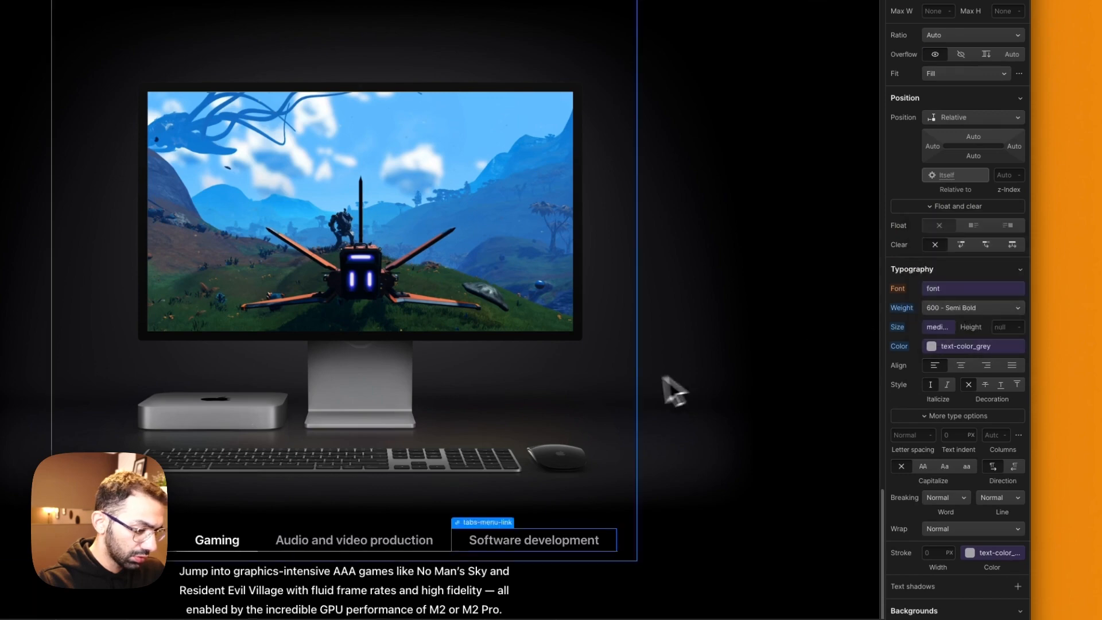
left_click(670, 389)
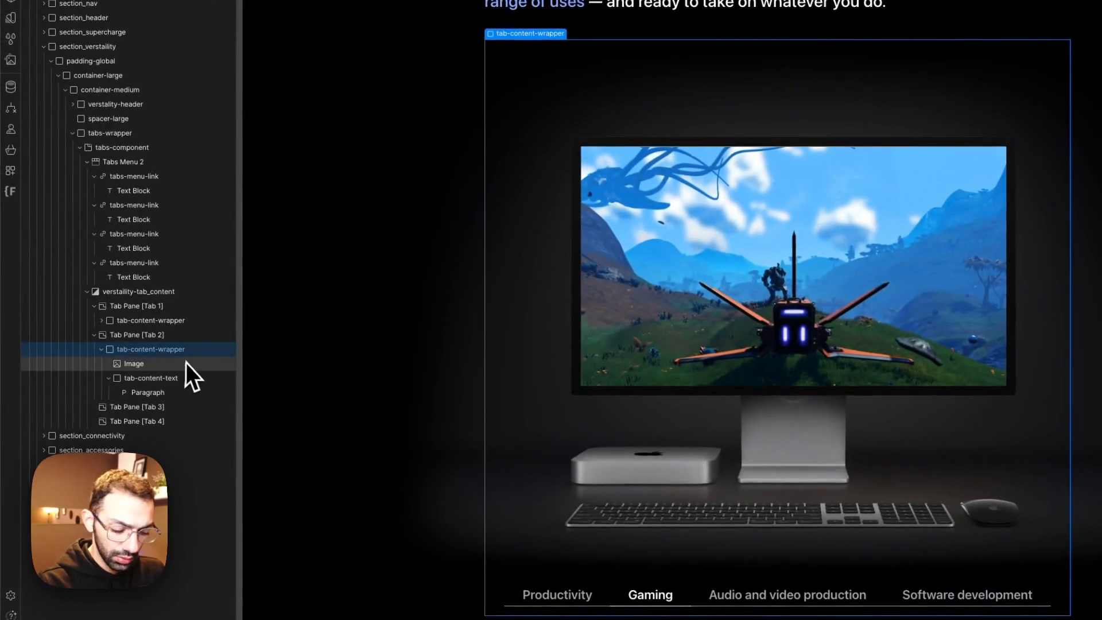
Step: Paste copies of the Gaming pane's tab-content-wrapper into the Tab 3 and Tab 4 panes
left_click(156, 406)
left_click(150, 421)
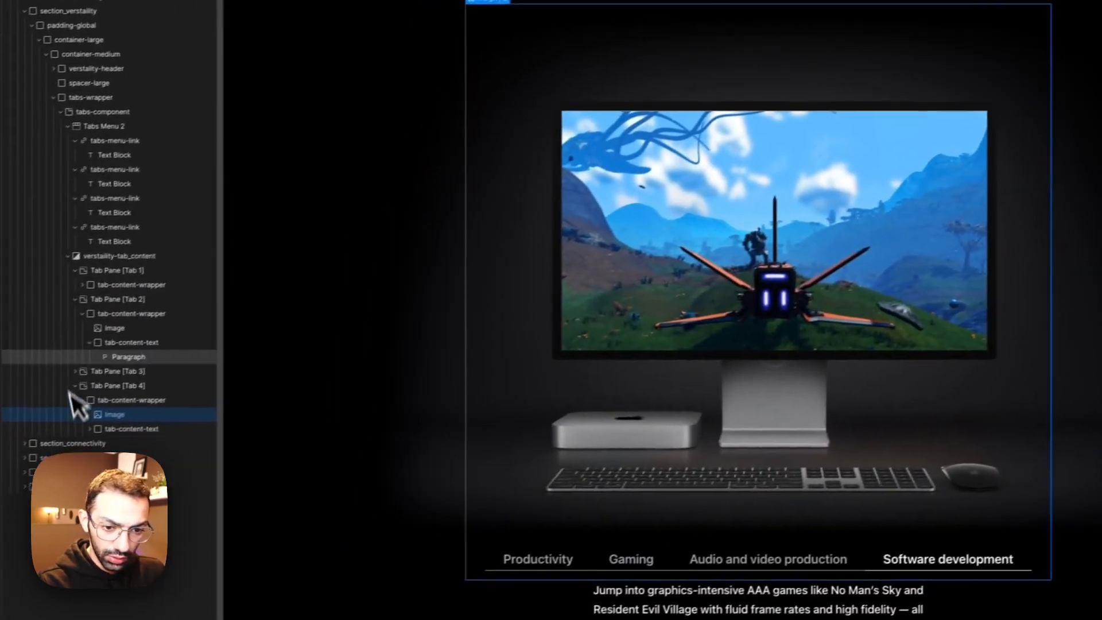
left_click(140, 407)
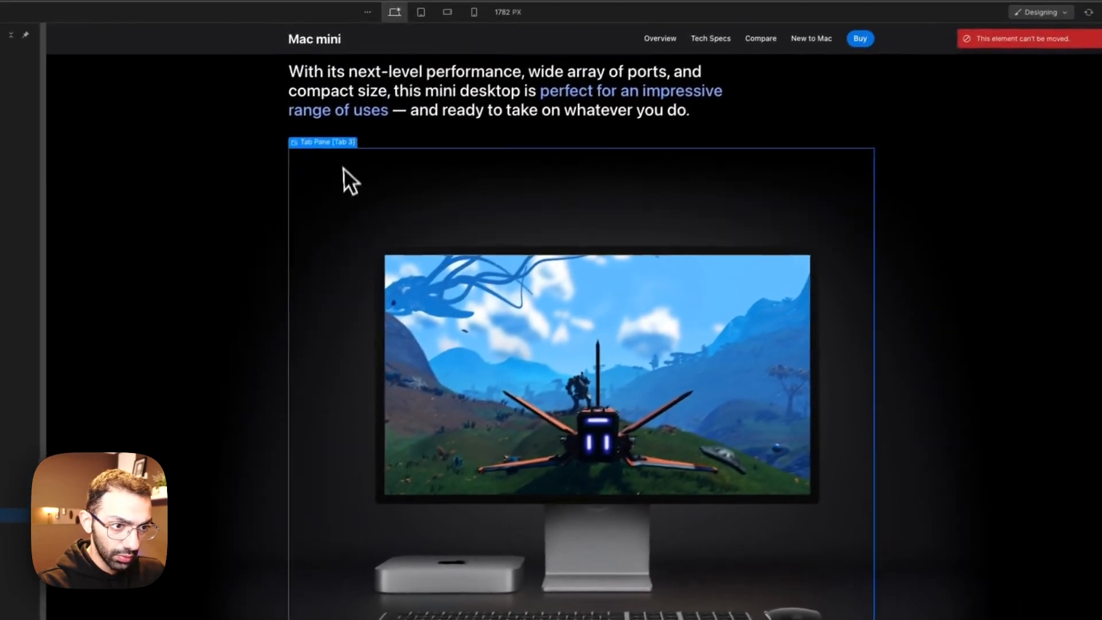
Step: Replace the gaming image in the Tab 3 pane with the software development image from the assets
left_click(441, 228)
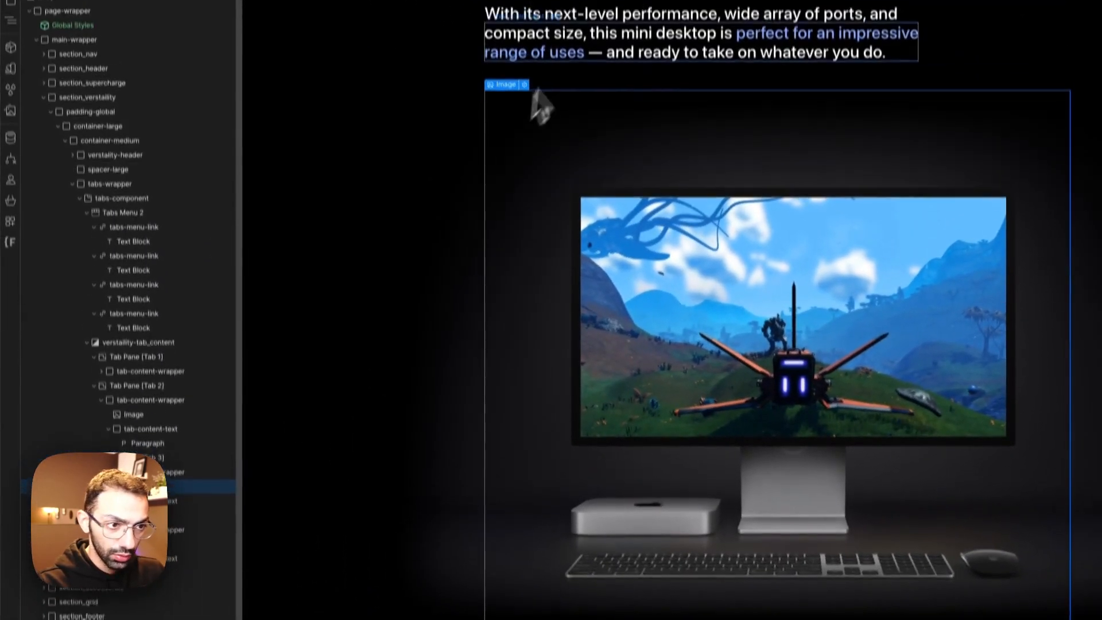
left_click(524, 84)
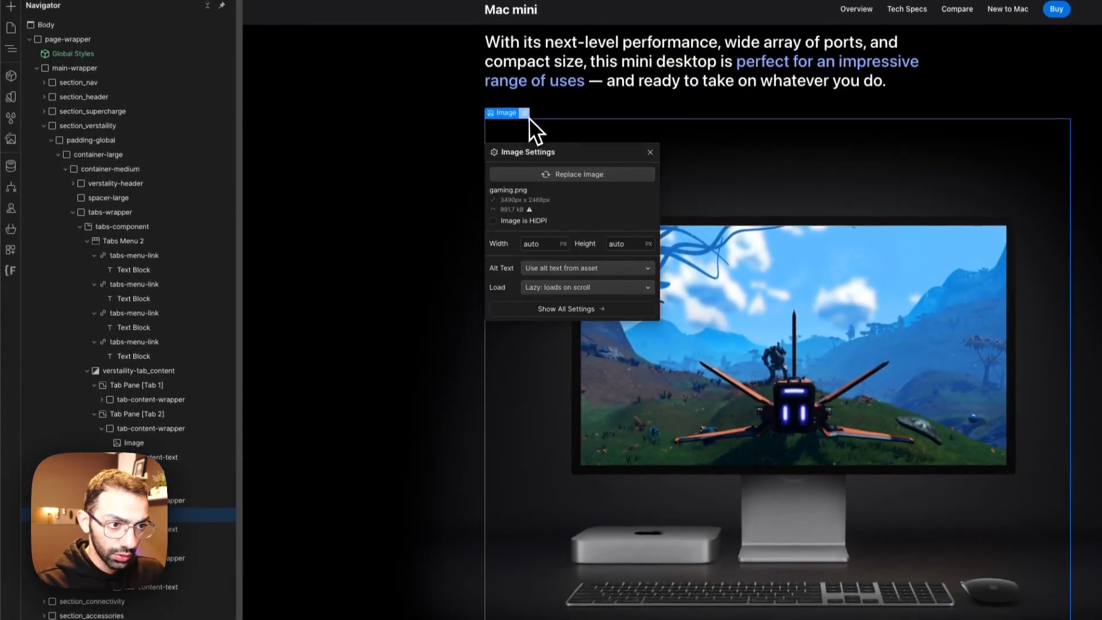
left_click(573, 146)
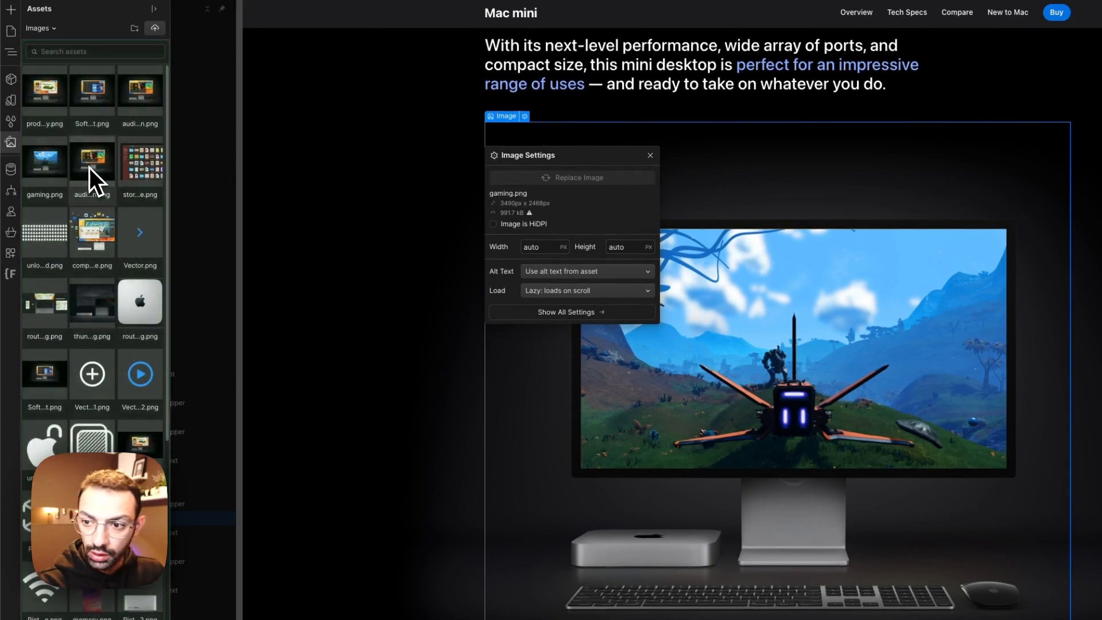
left_click(90, 167)
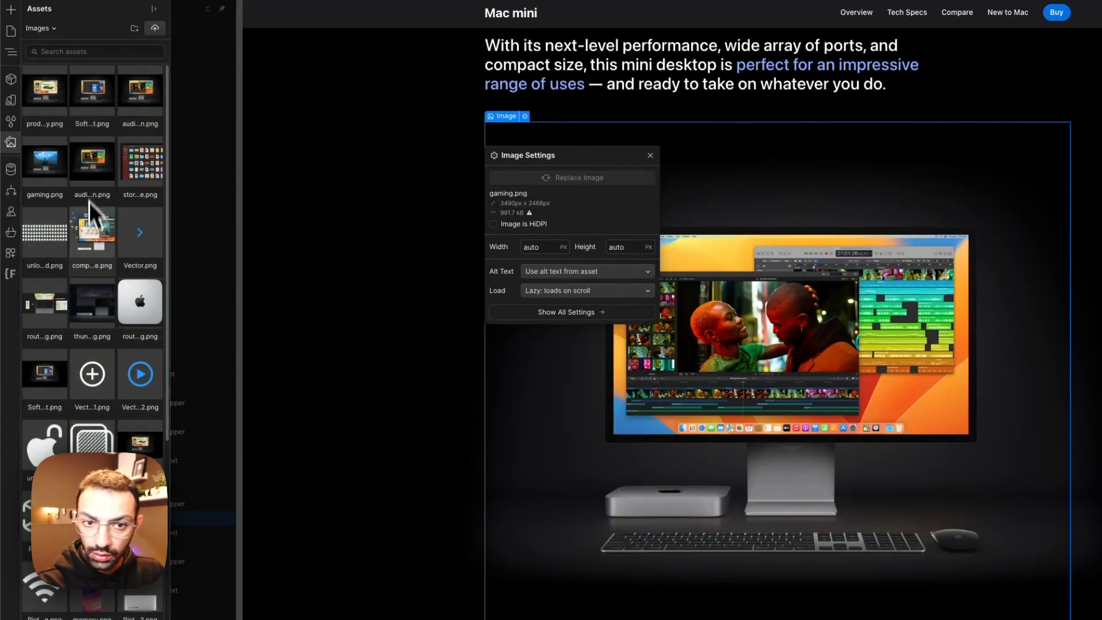
left_click(97, 99)
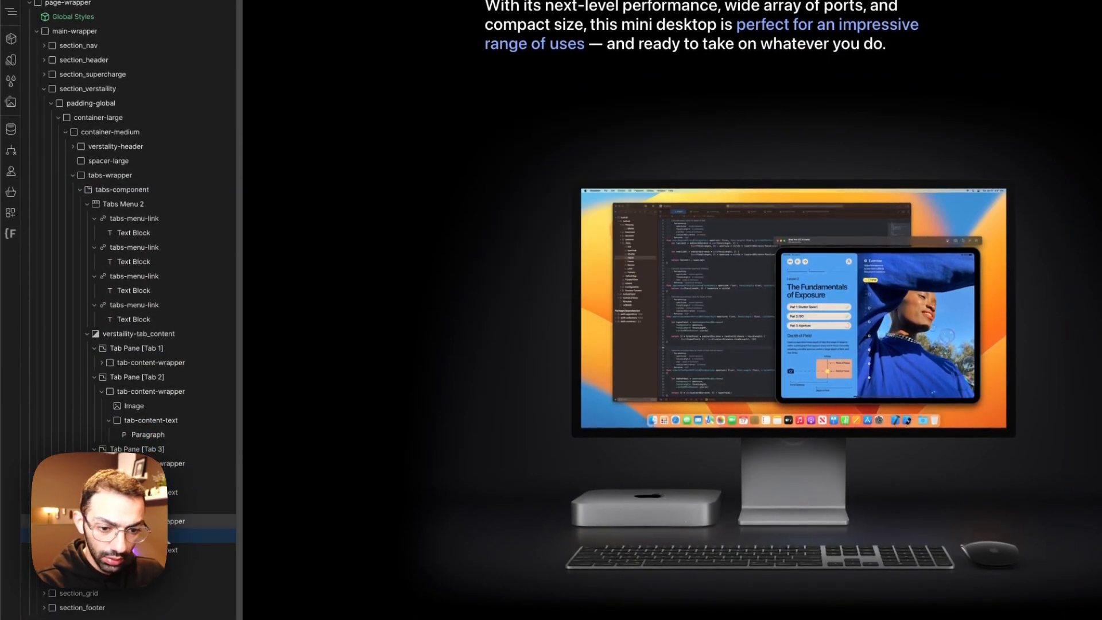
Step: Replace the gaming image in the Tab 4 pane with the 3490 x 2956 px audio and video production.png
left_click(169, 506)
left_click(524, 76)
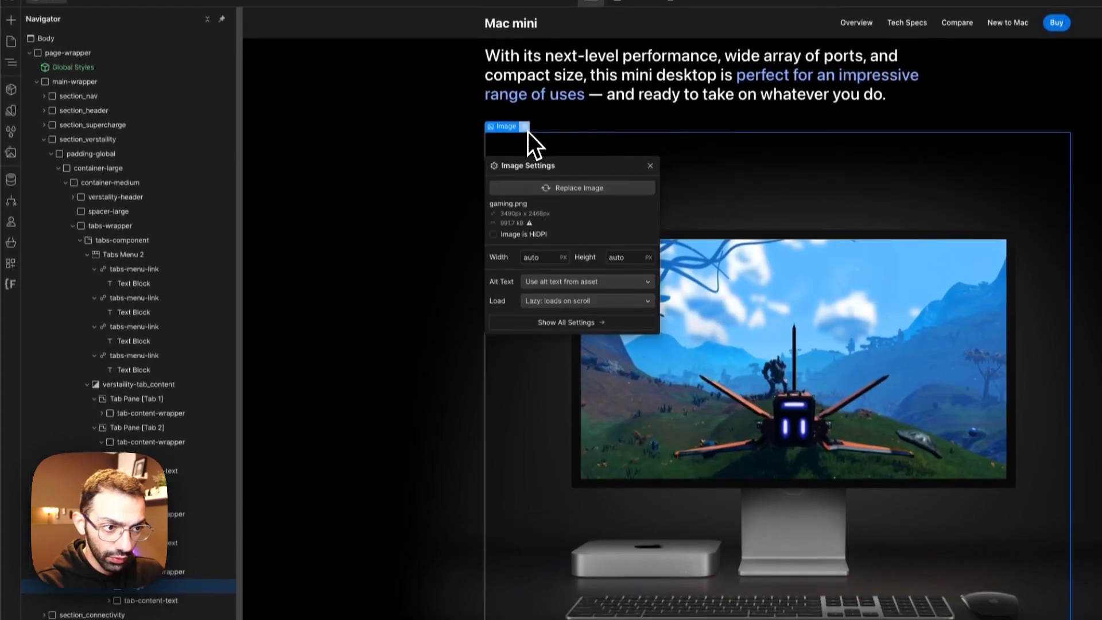
left_click(557, 139)
left_click(109, 327)
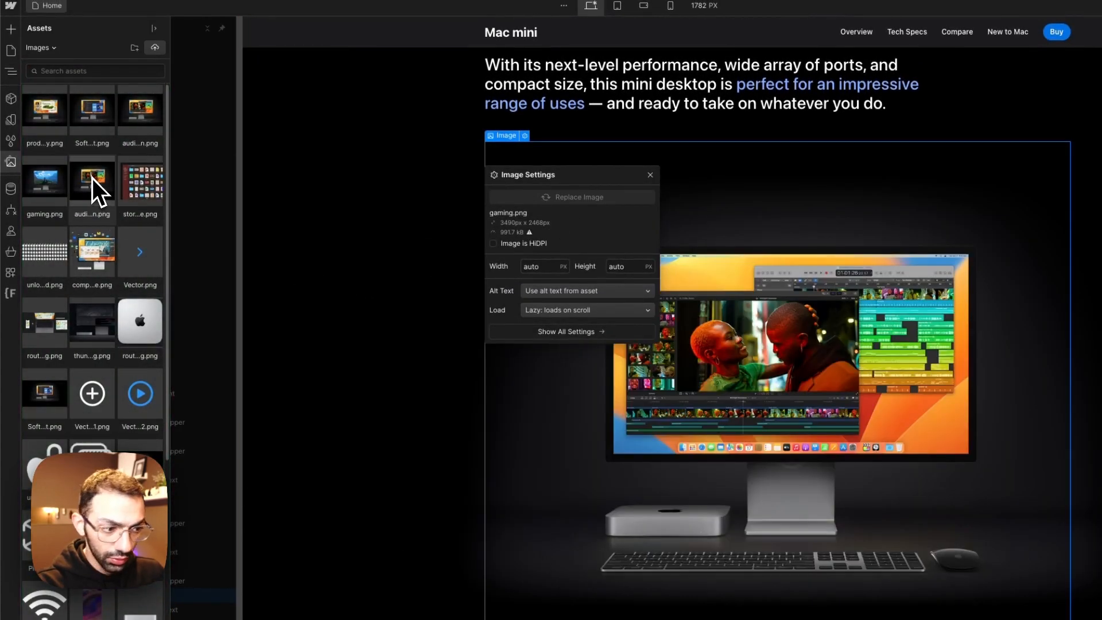
left_click(92, 178)
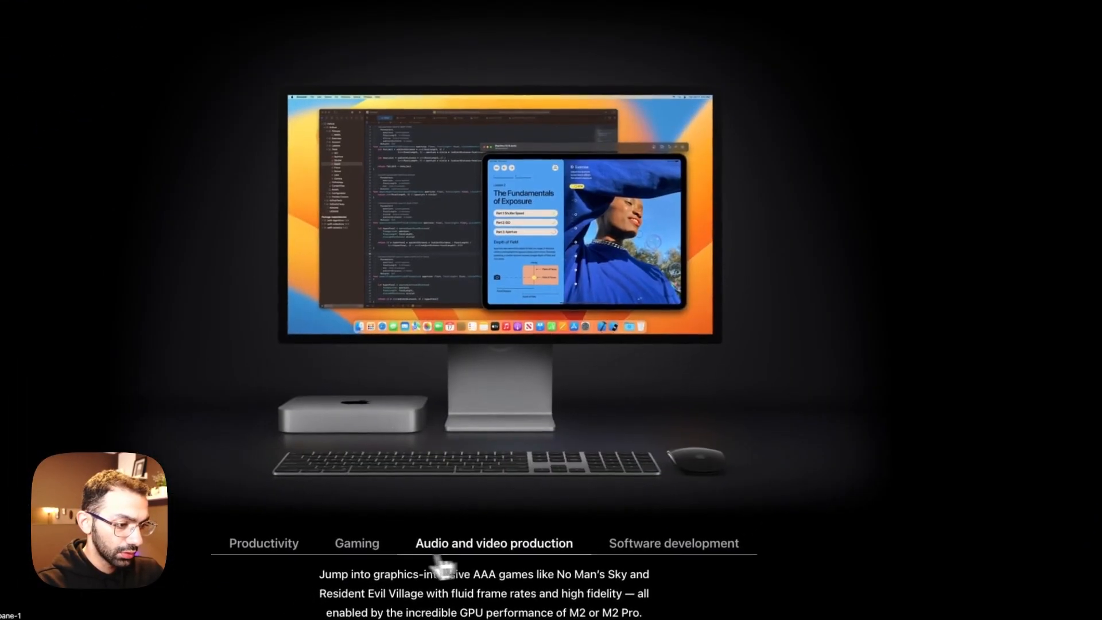
Step: Preview the Productivity, Gaming, Audio and video production and Software development tabs to check each pane's image
left_click(304, 545)
left_click(372, 546)
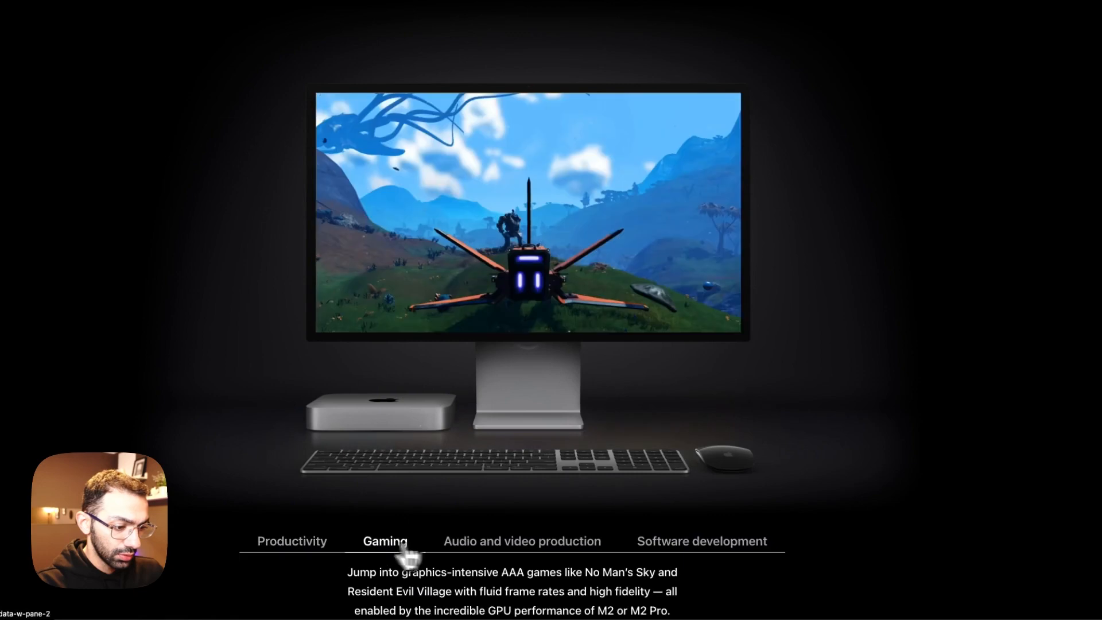
left_click(497, 548)
left_click(741, 550)
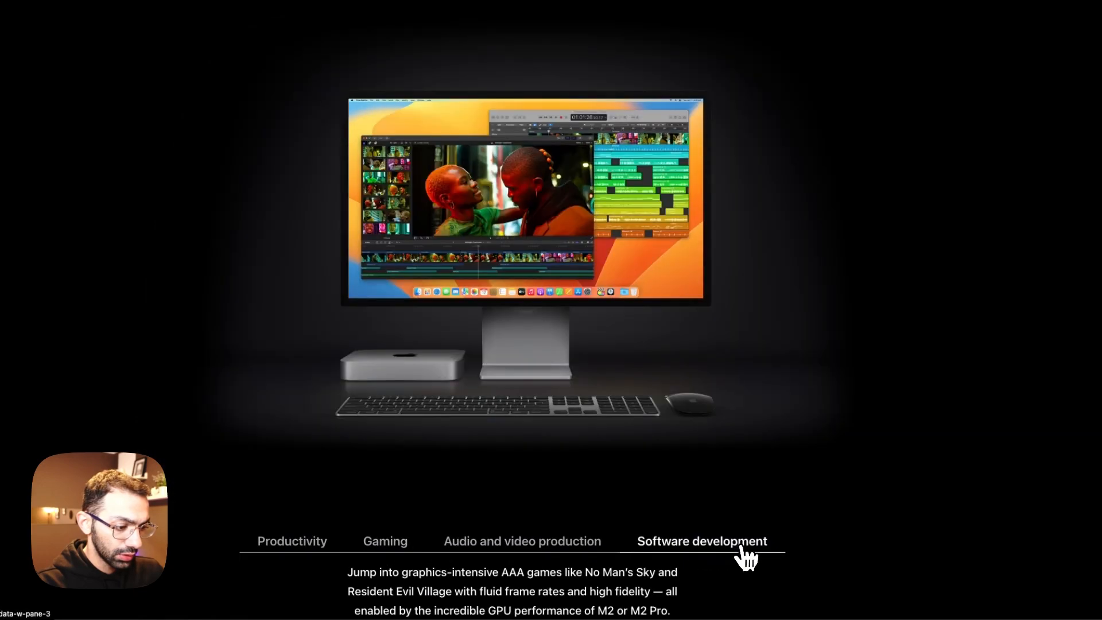
left_click(622, 551)
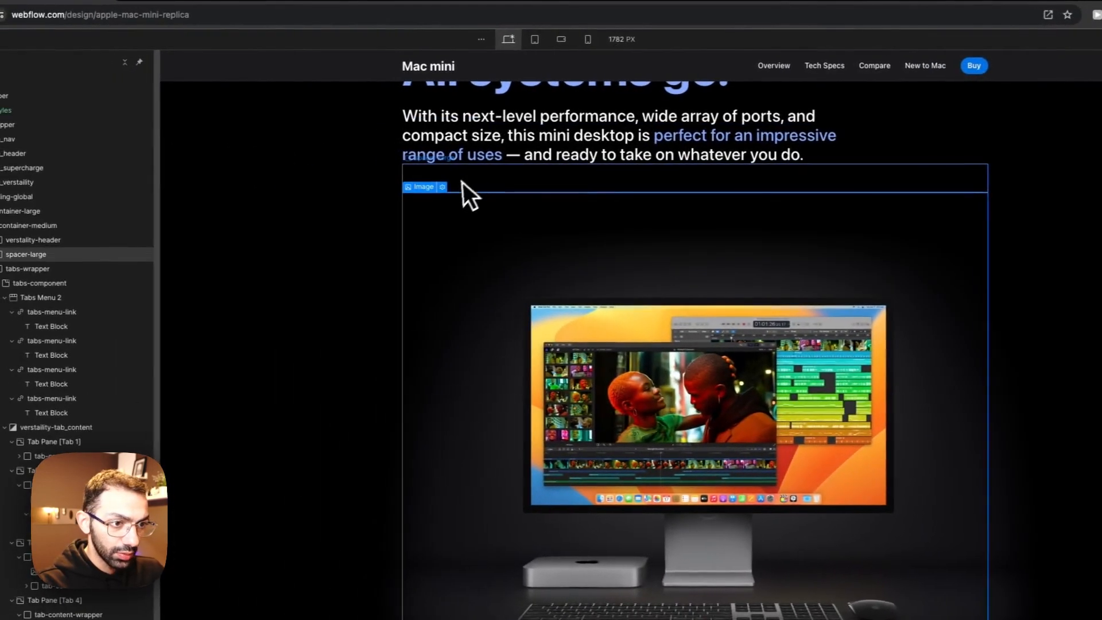
Step: Replace the Software development tab's image with the 3490 x 2468 px version of audio and video production.png
left_click(441, 188)
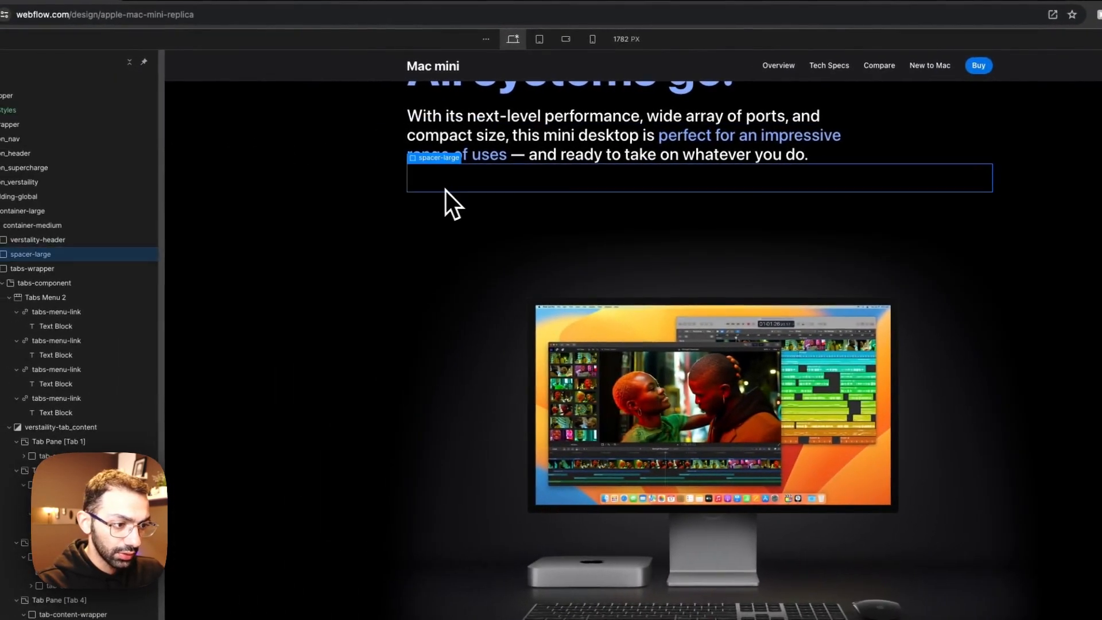
left_click(445, 188)
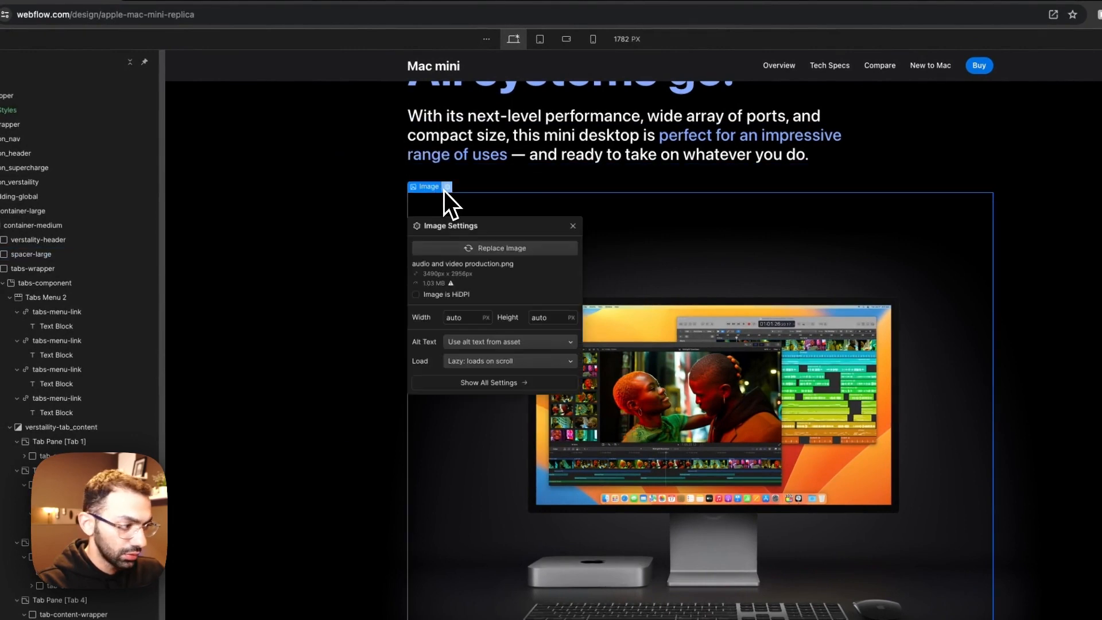
left_click(457, 243)
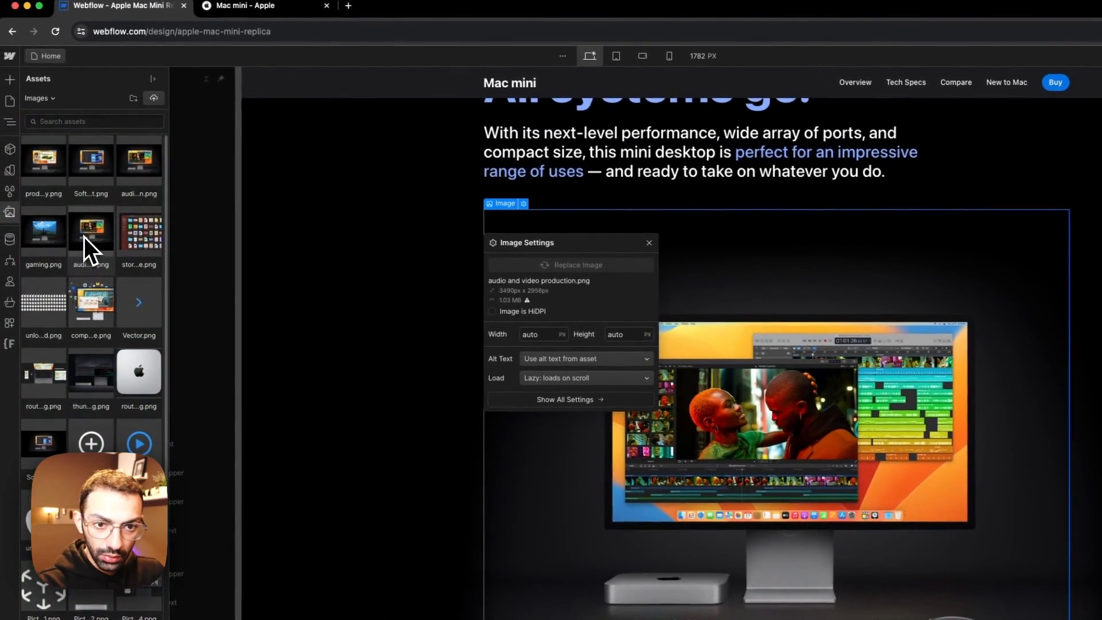
left_click(83, 236)
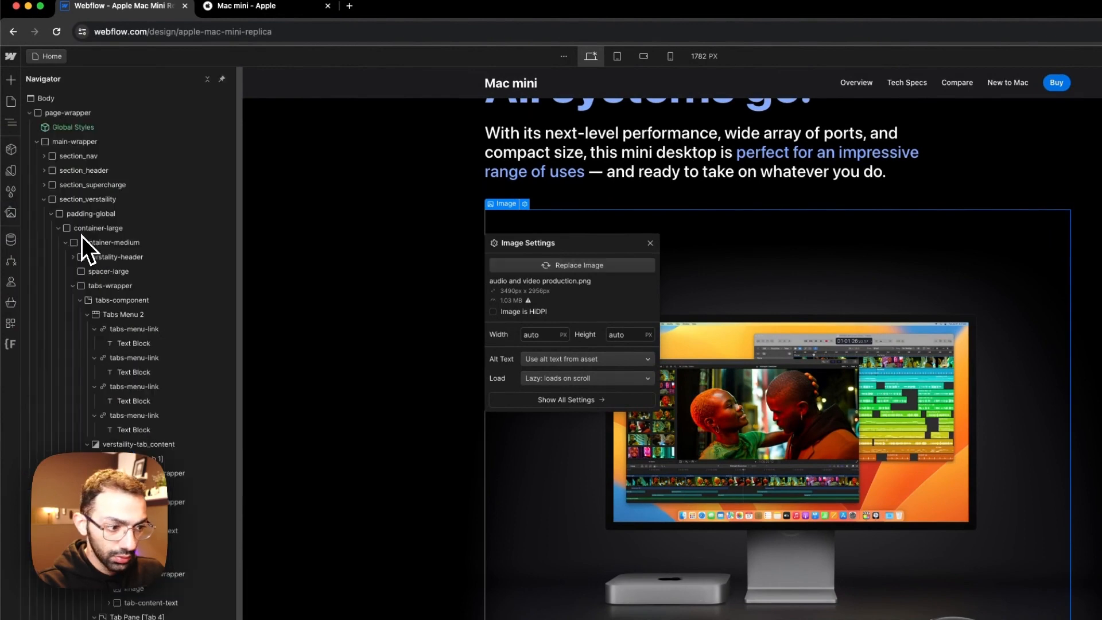
left_click(507, 265)
left_click(162, 185)
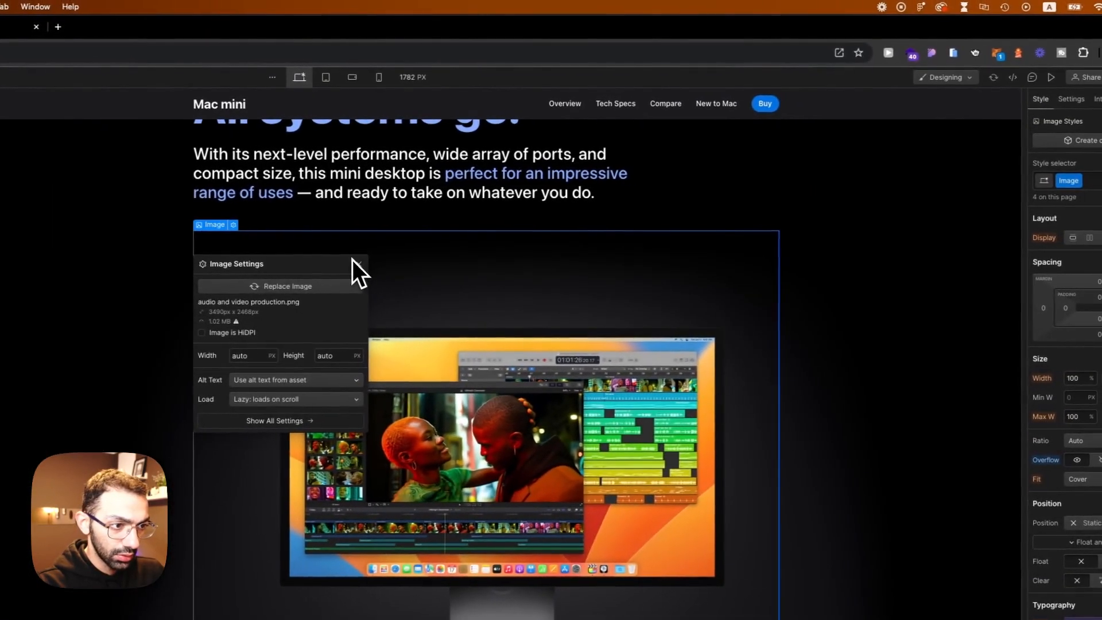
left_click(355, 261)
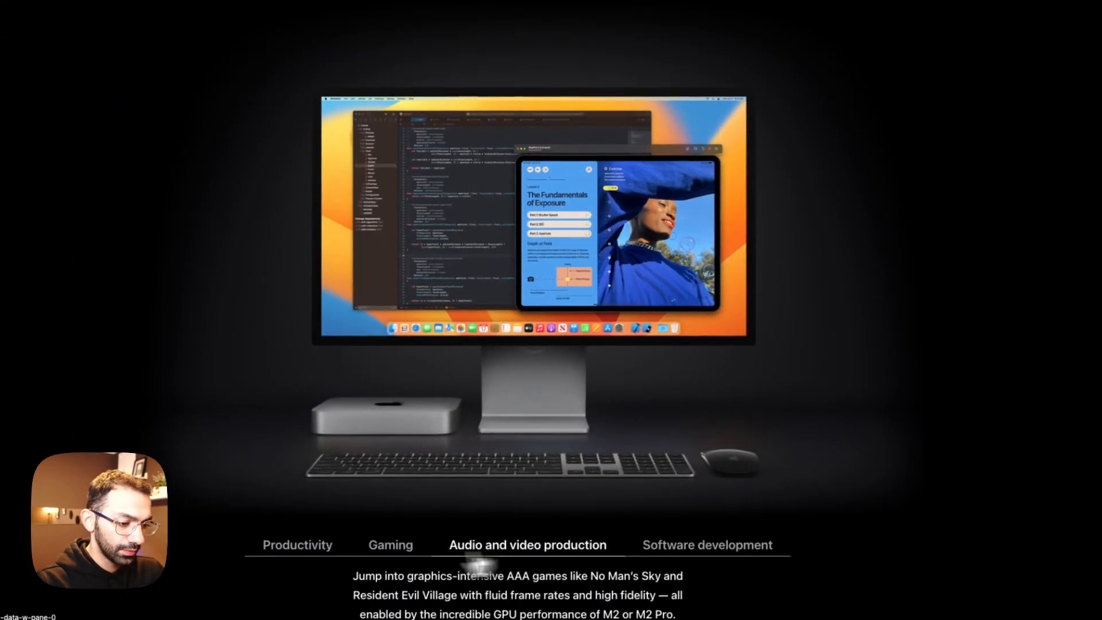
Step: Preview the Productivity, Gaming, Audio and video production and Software development tabs once more to check their images, then leave the preview
left_click(280, 582)
left_click(377, 584)
left_click(479, 544)
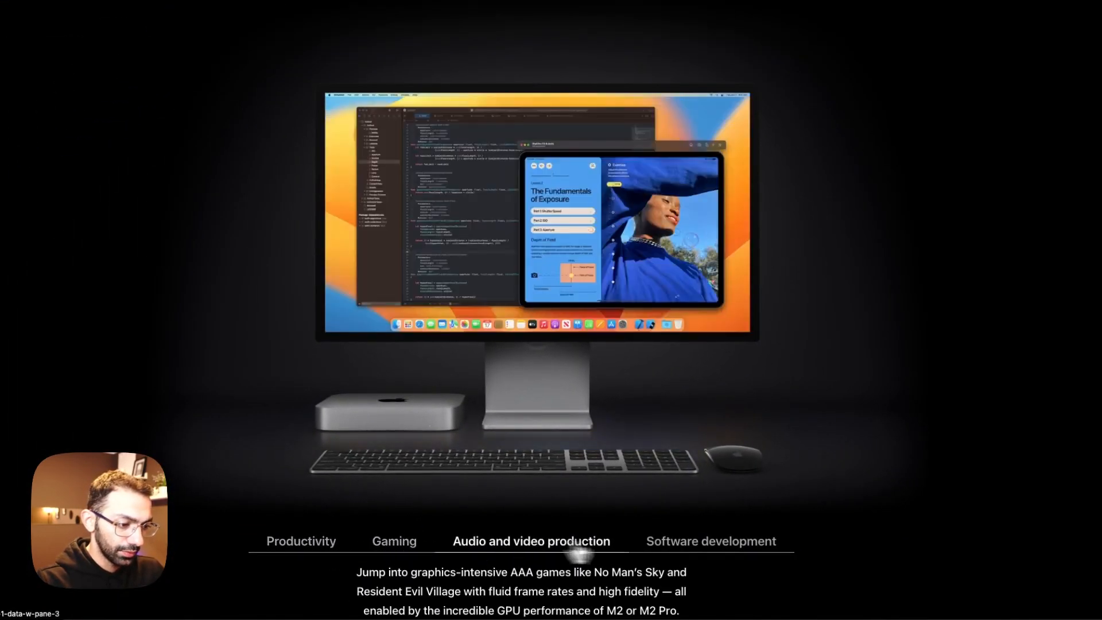
left_click(653, 545)
left_click(598, 544)
left_click(409, 544)
left_click(325, 544)
left_click(394, 552)
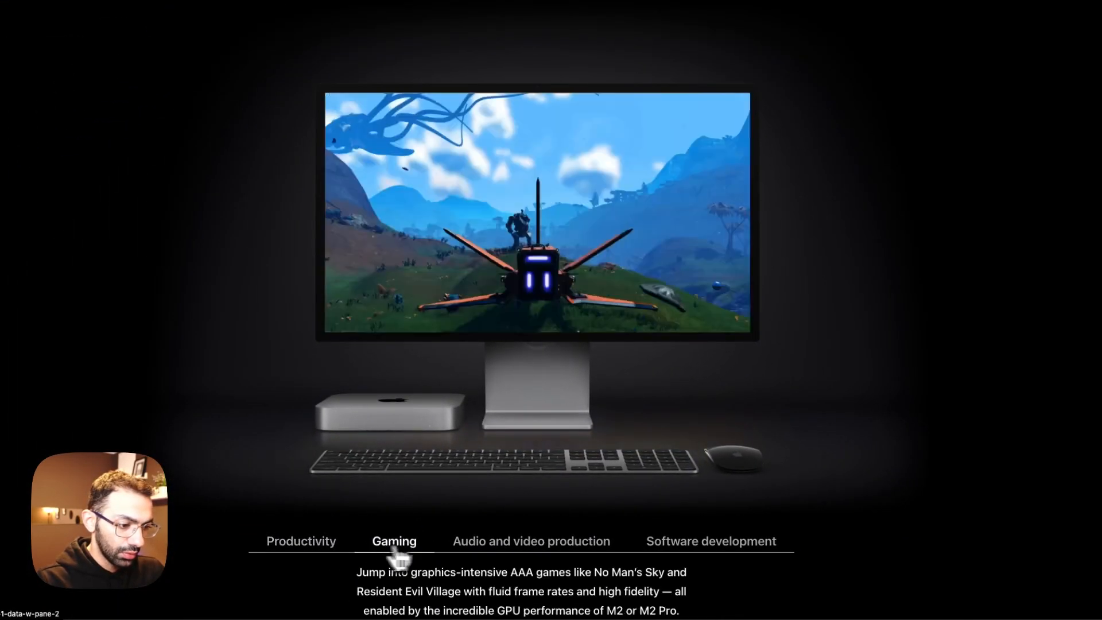
left_click(620, 552)
left_click(398, 549)
left_click(301, 544)
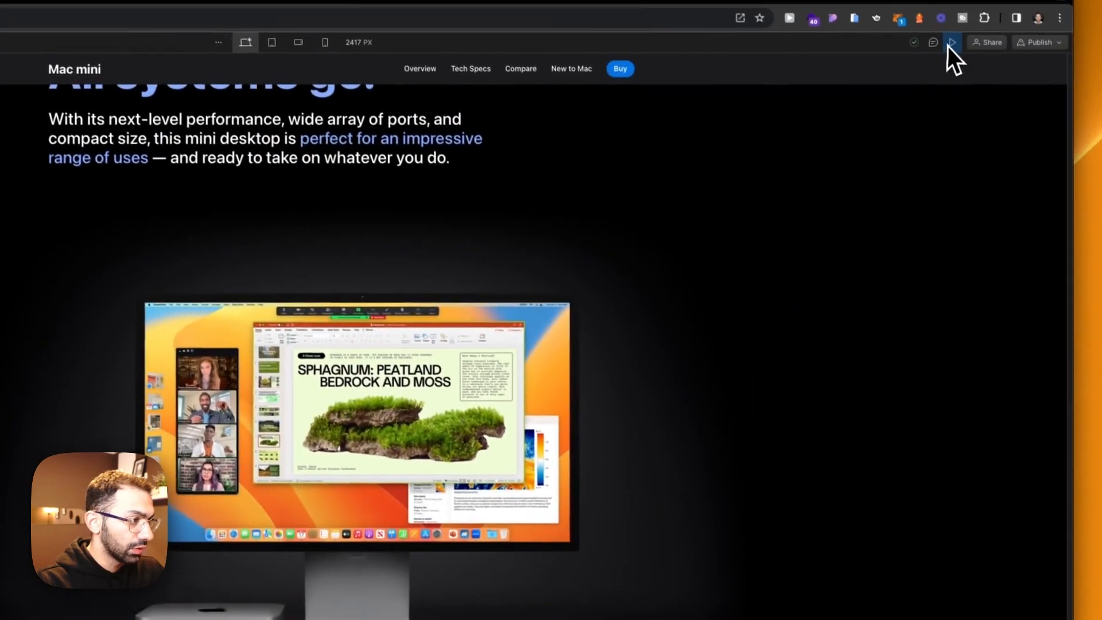
left_click(951, 42)
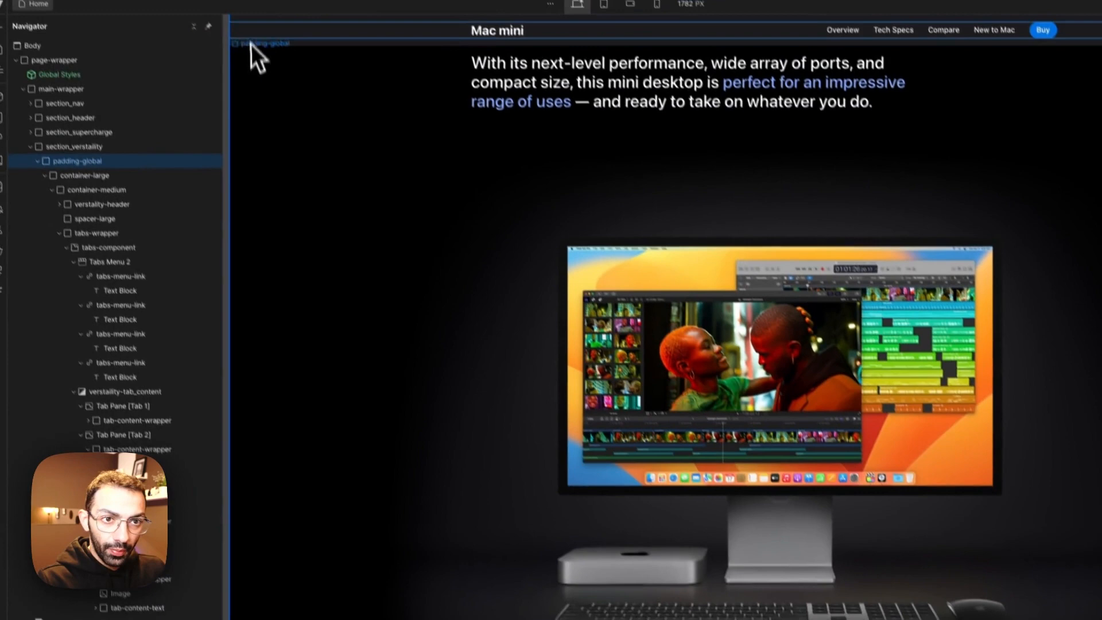
left_click(201, 26)
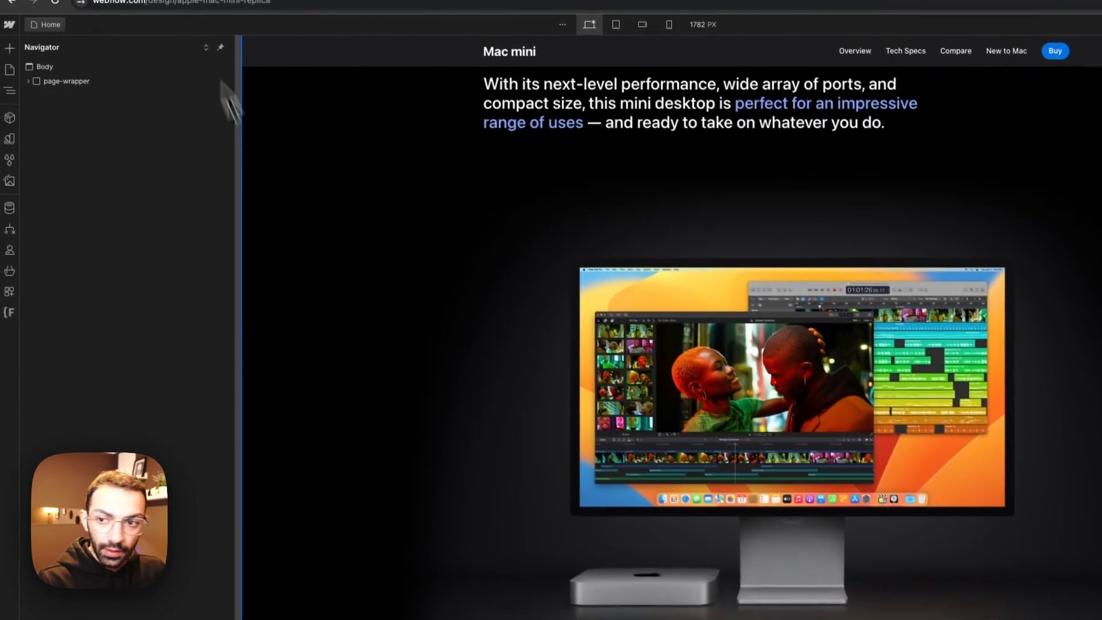
left_click(334, 336)
left_click(422, 444)
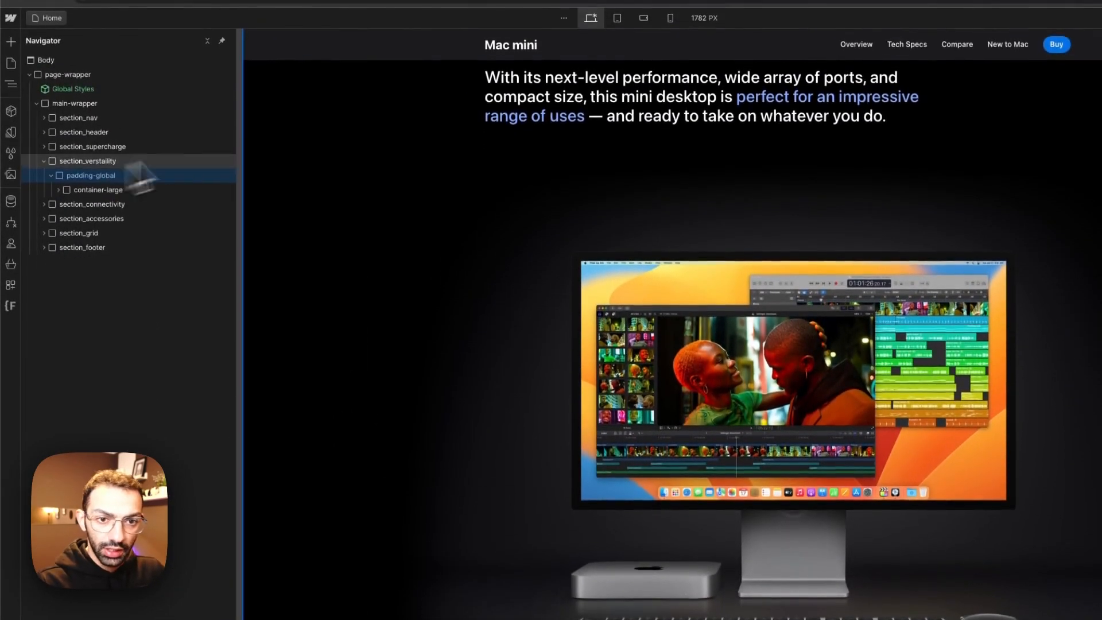
left_click(247, 10)
scroll(422, 471, "down", 10)
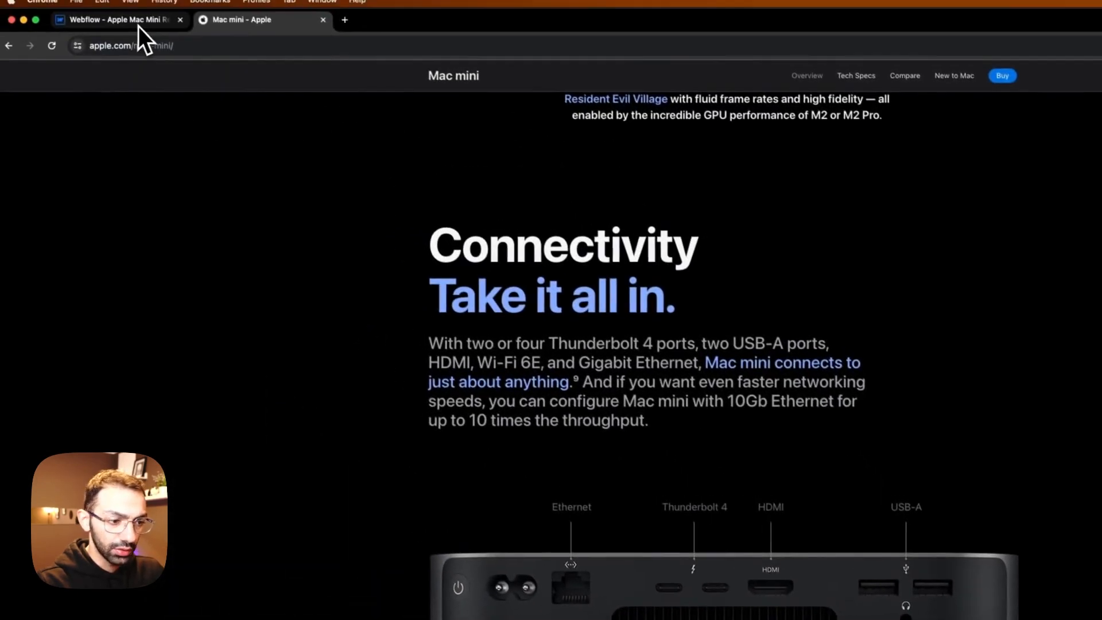
left_click(142, 27)
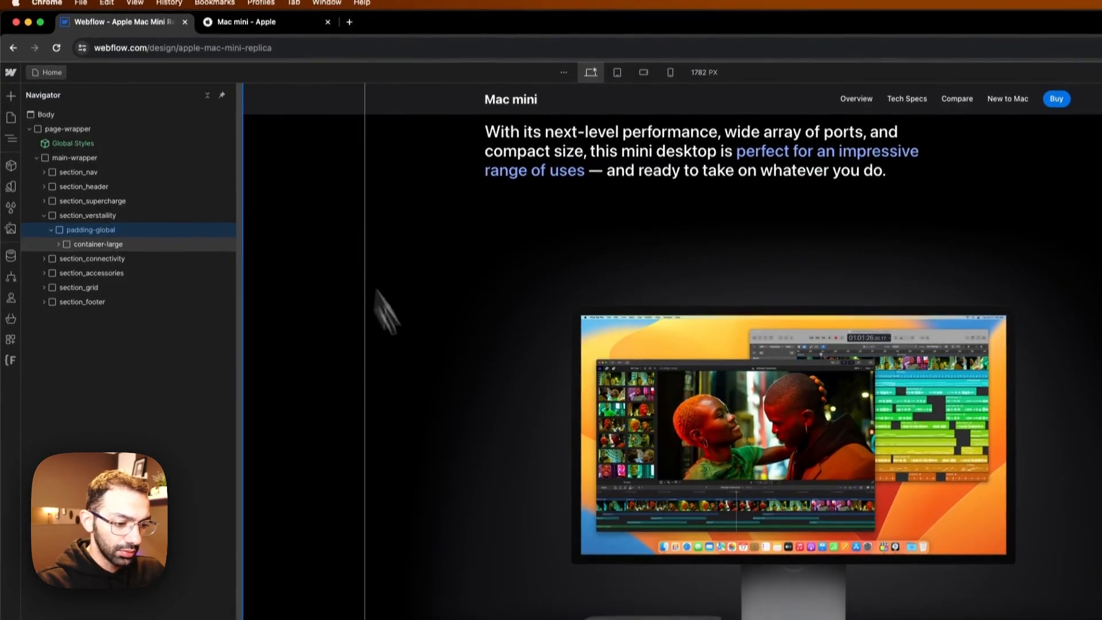
Step: Duplicate the container-medium block inside the Versatility section's container-large
left_click(379, 295)
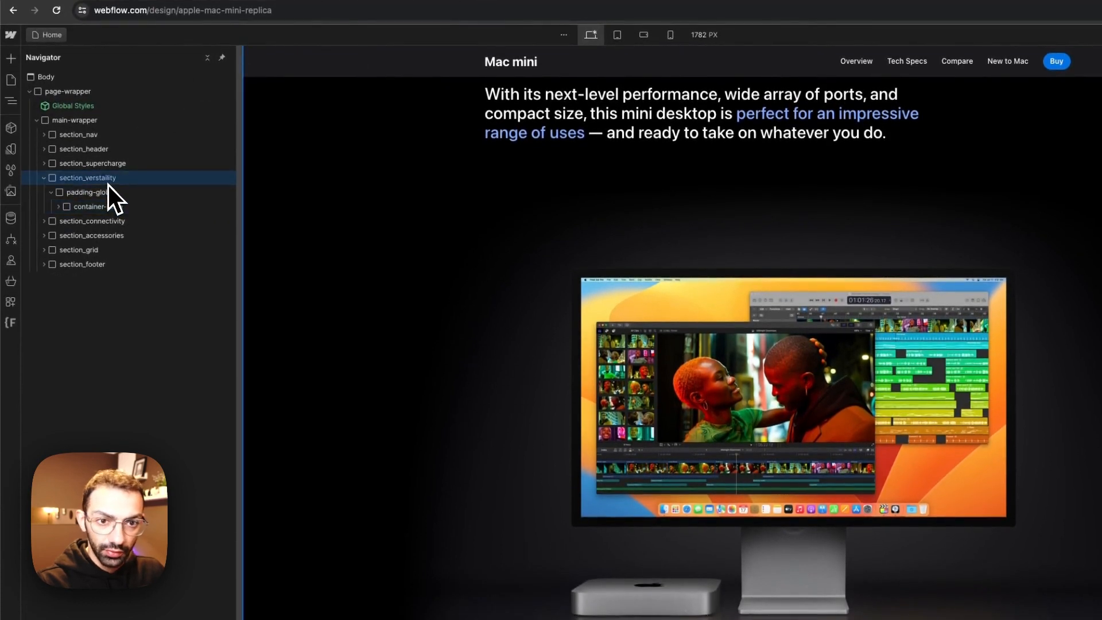
left_click(59, 208)
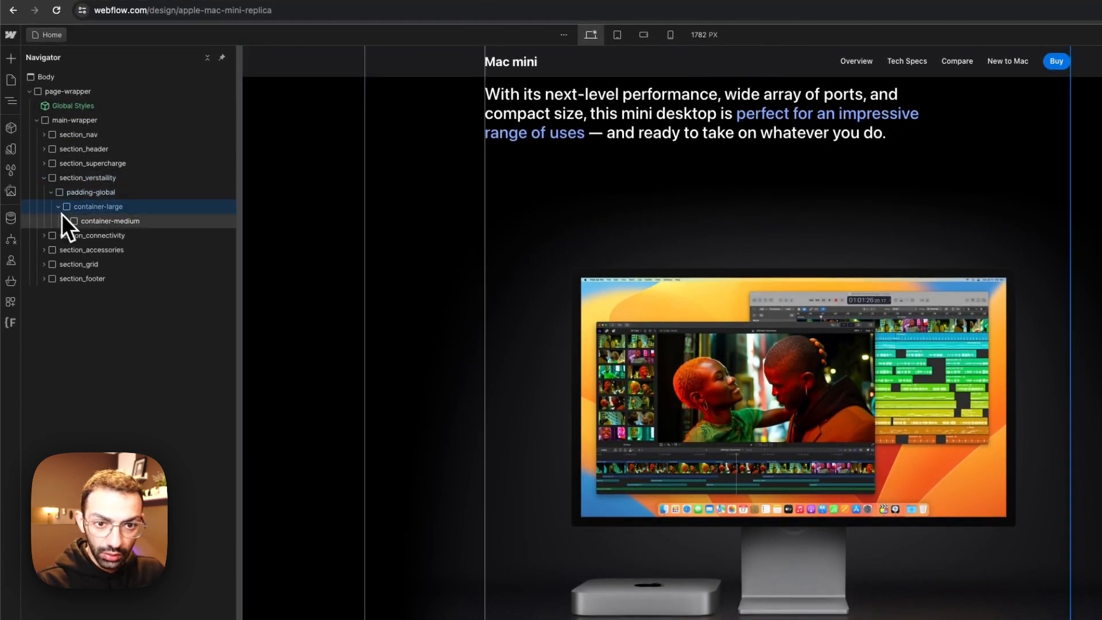
left_click(100, 224)
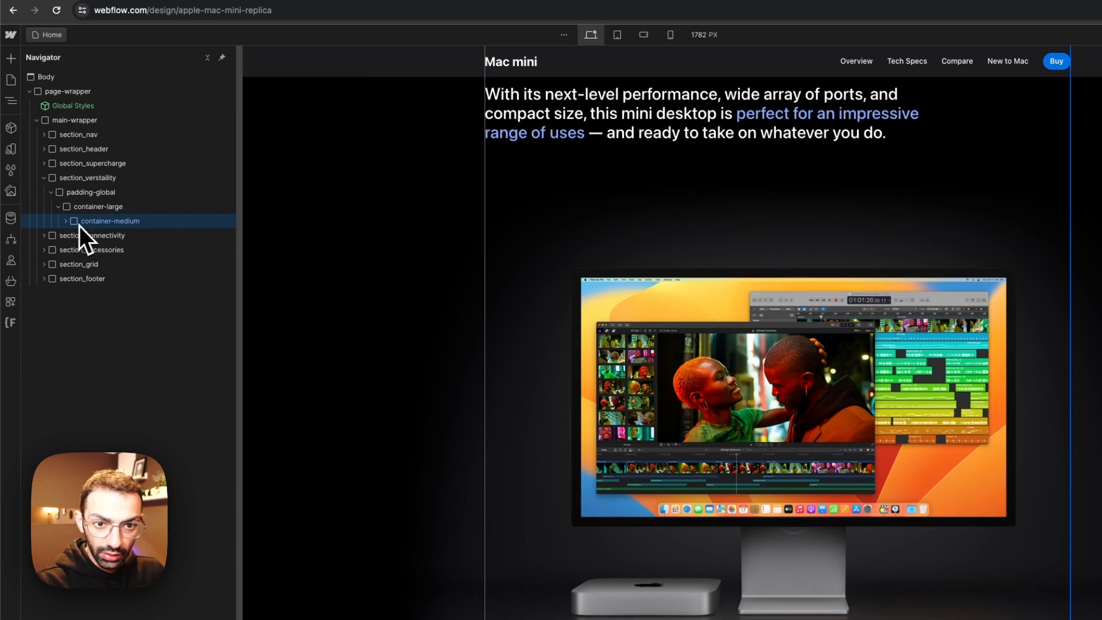
key("super+d")
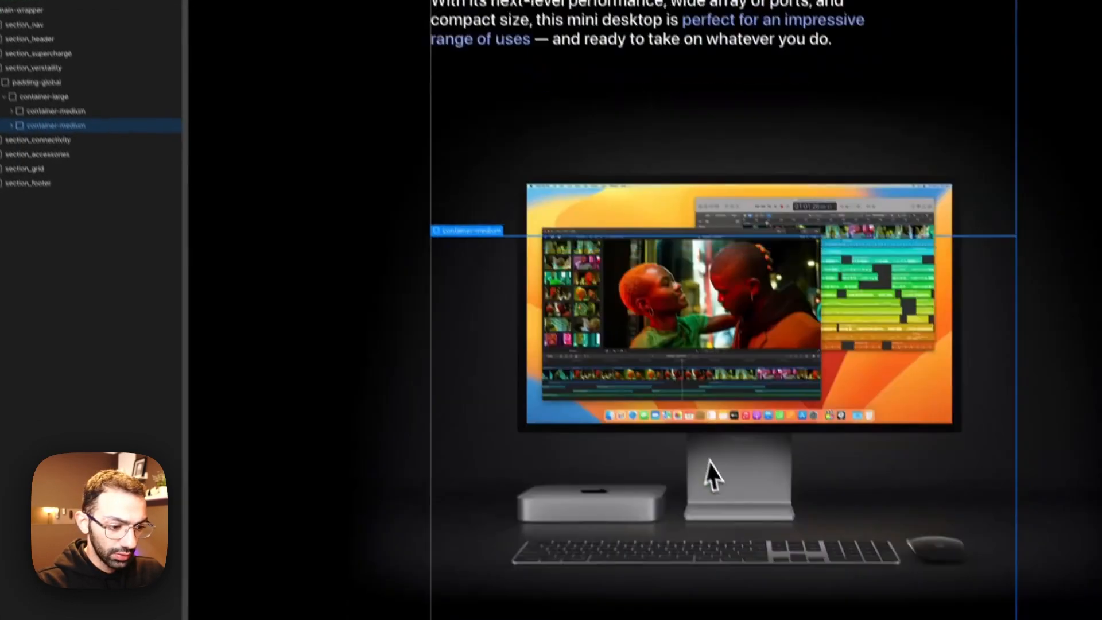
scroll(537, 373, "up", 4)
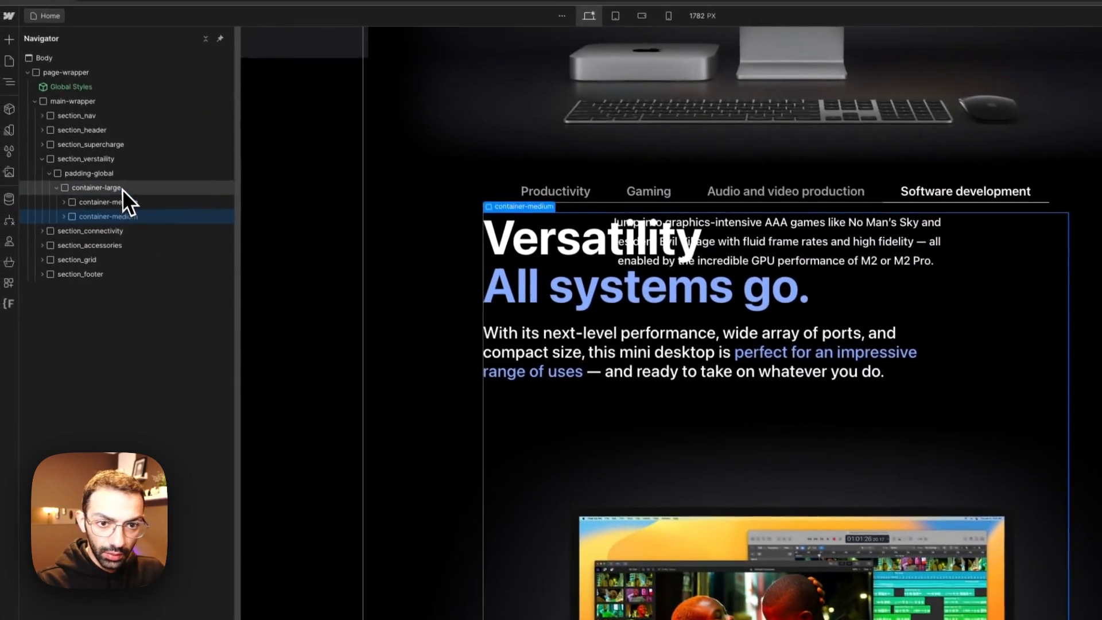
Step: Add a Div Block to container-large and place it between the two container-medium blocks
left_click(54, 68)
key("a")
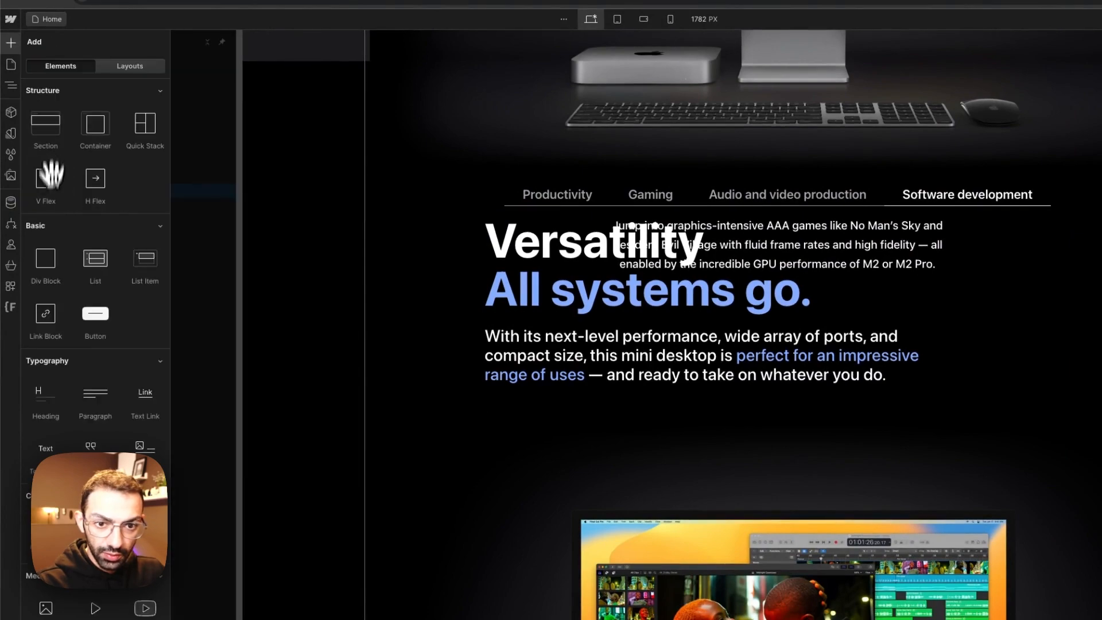
left_click(60, 259)
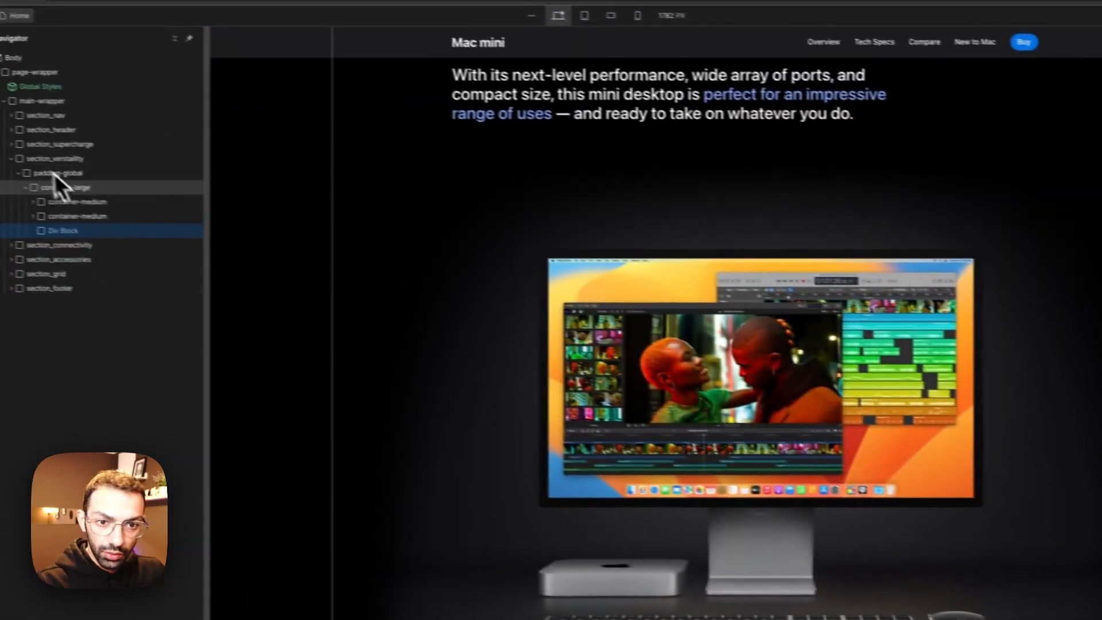
left_click_drag(93, 242, 100, 216)
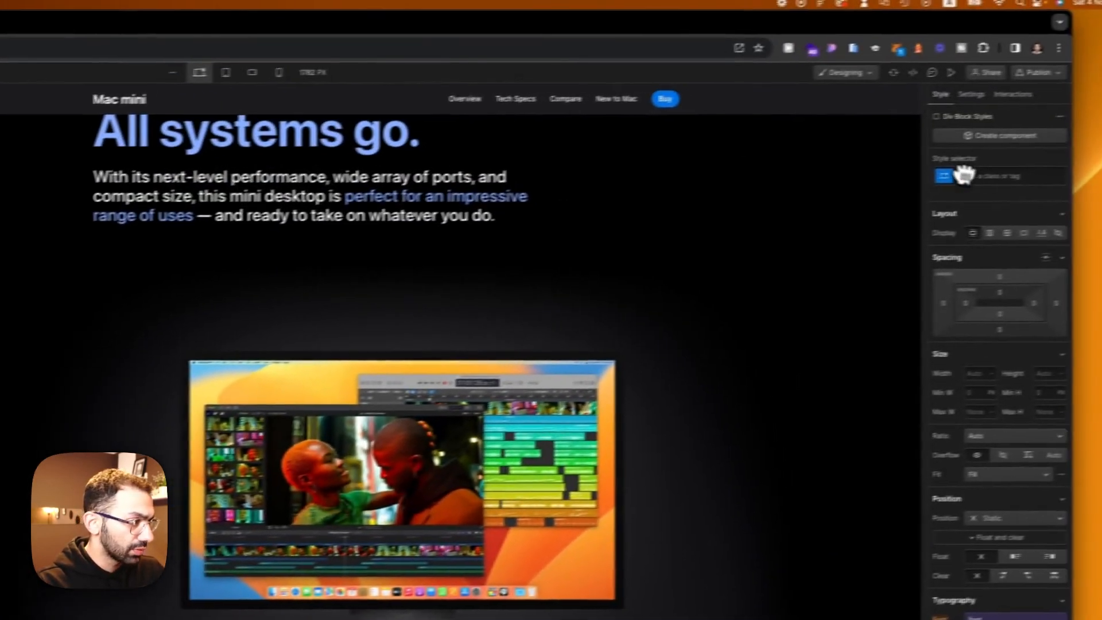
Step: Give the new Div Block the class spacer-tabs-custom
left_click(937, 183)
type("spacver")
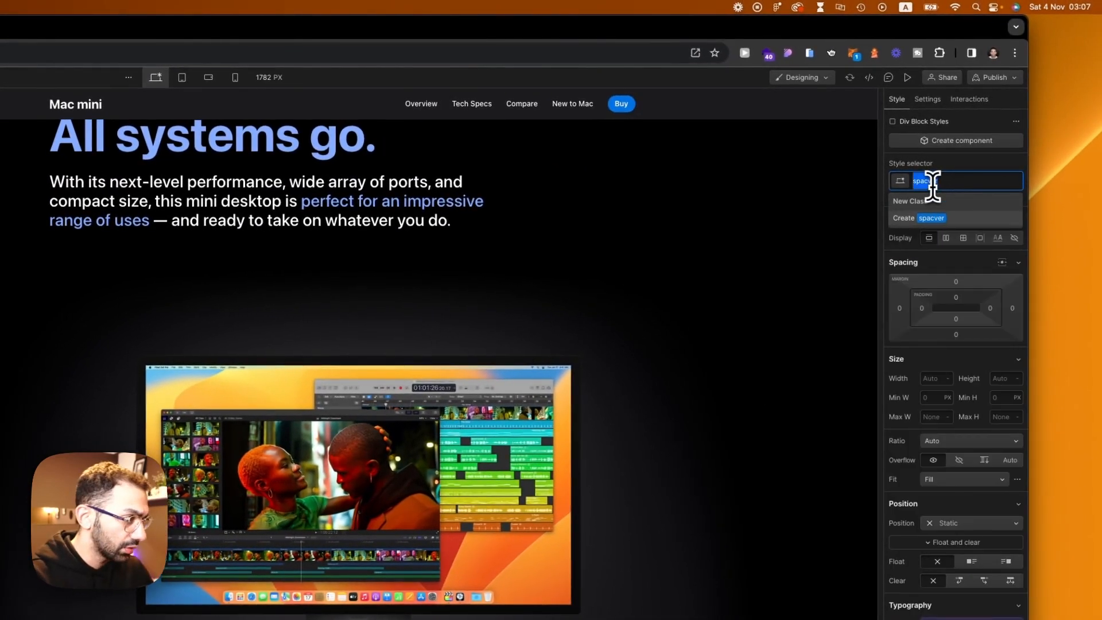
type("acer-tabs-custom")
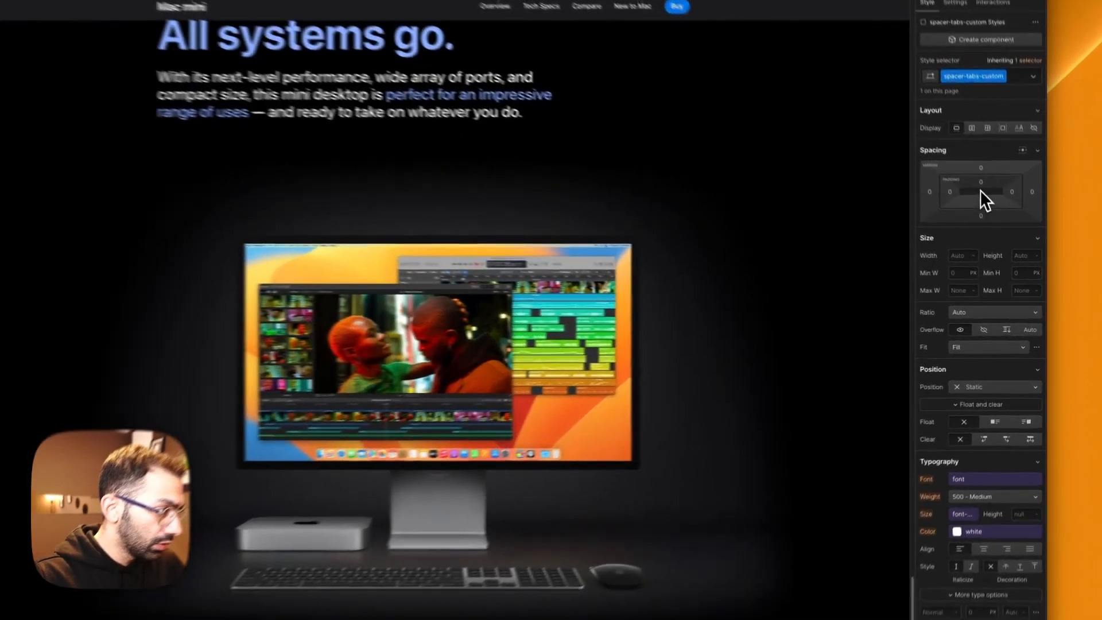
Step: Try a top padding of 10rem and then 20rem on the spacer-tabs-custom block
left_click(996, 213)
type("10rem")
key("Return")
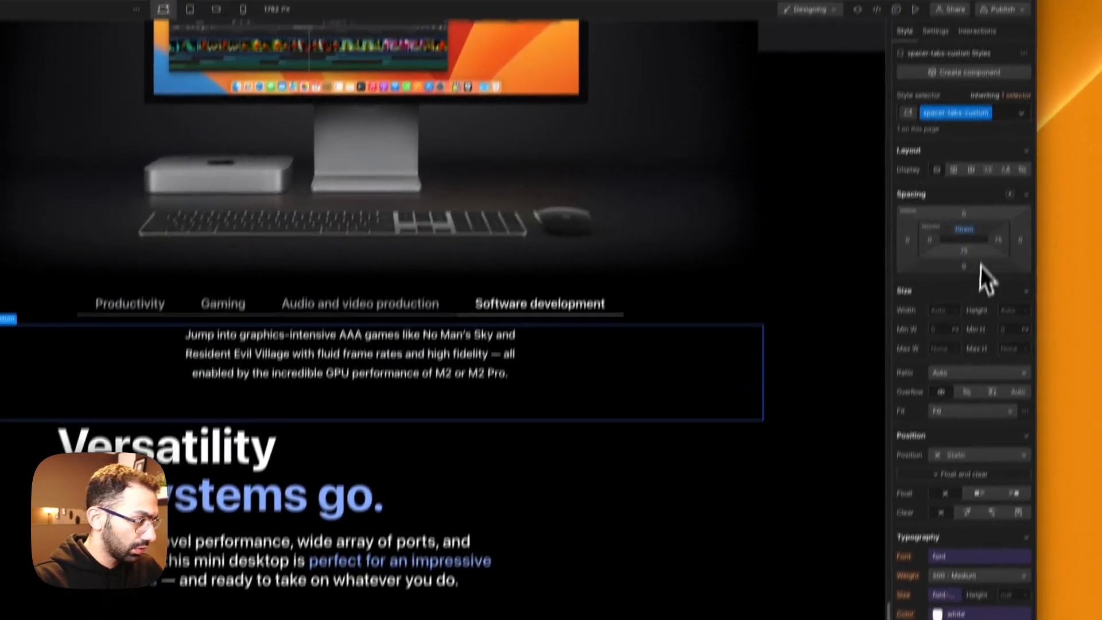
left_click(974, 153)
type("20")
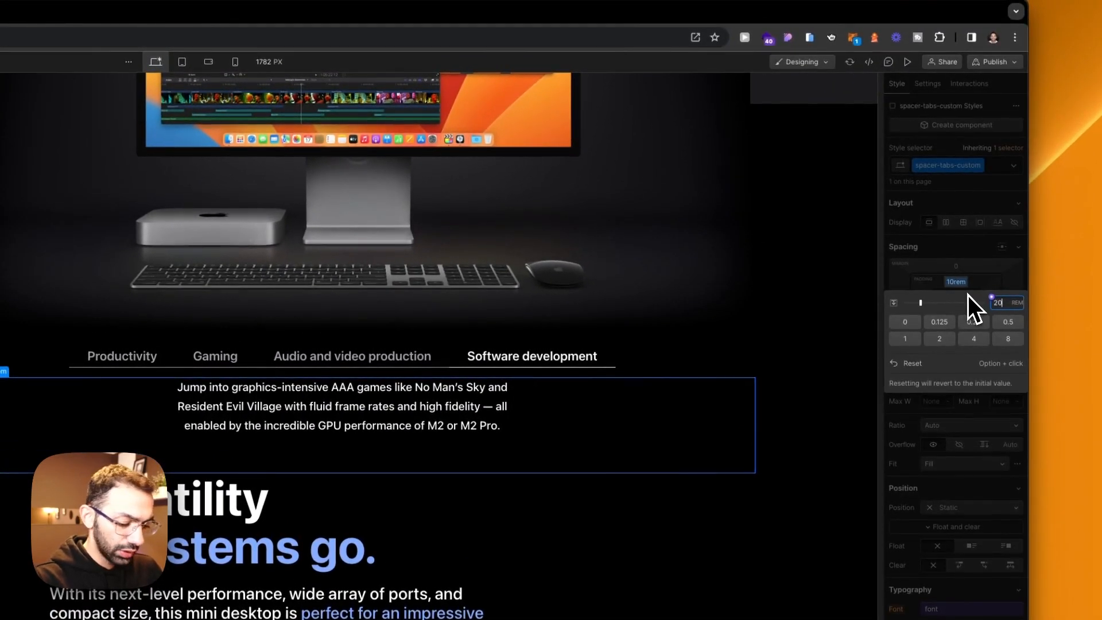
type("rem")
key("Return")
Step: Compare the gap above Connectivity on Apple's page and set the spacer-tabs-custom block's top padding to 15rem
left_click(188, 33)
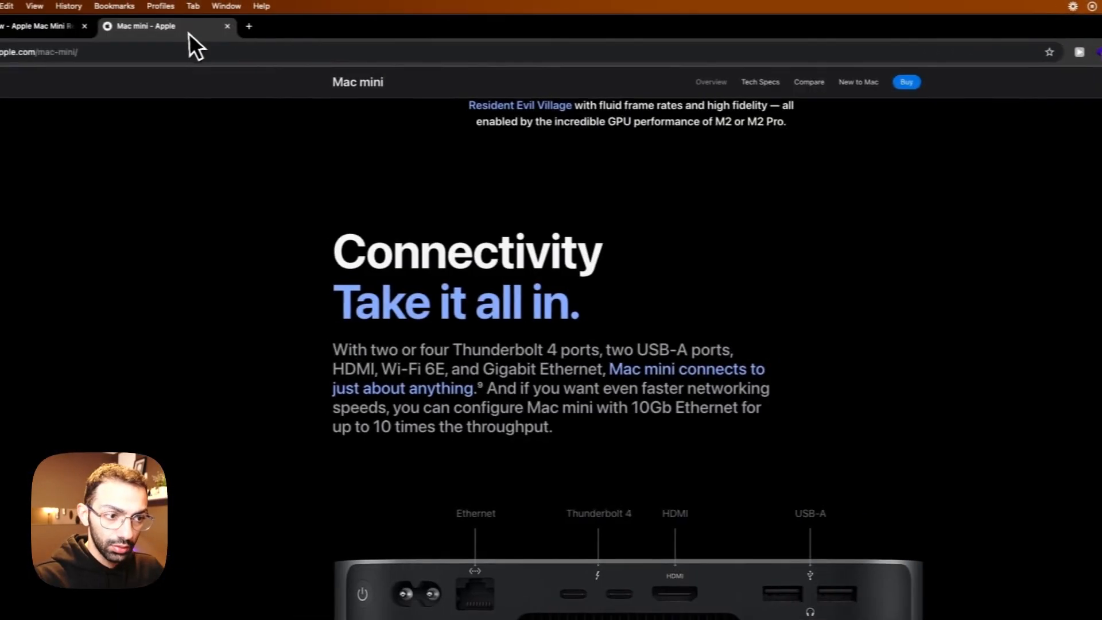
scroll(516, 459, "up", 4)
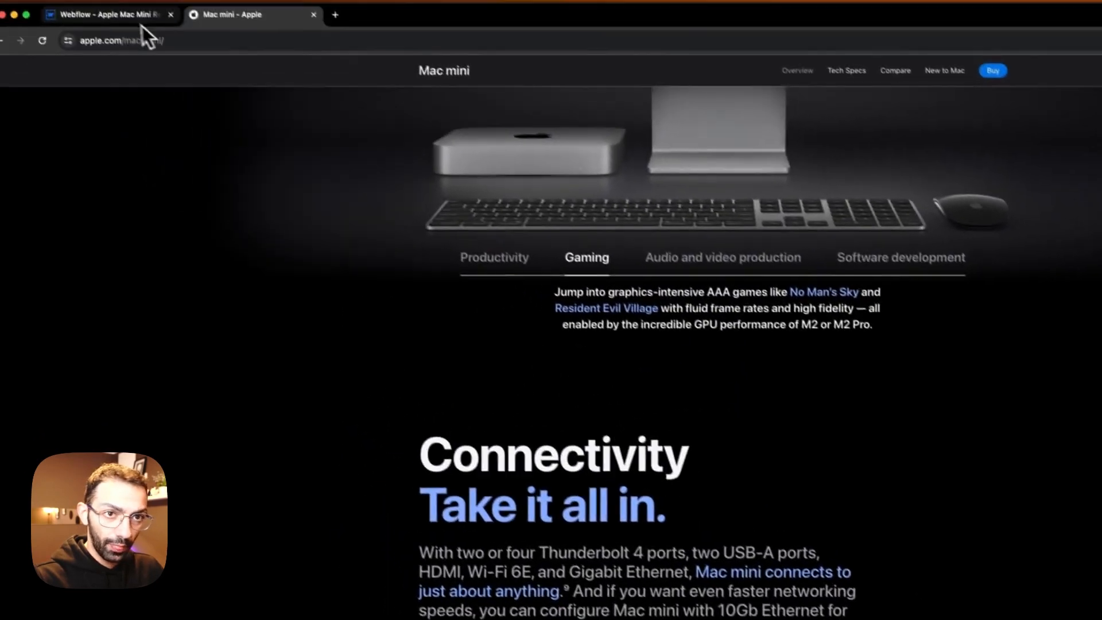
left_click(142, 26)
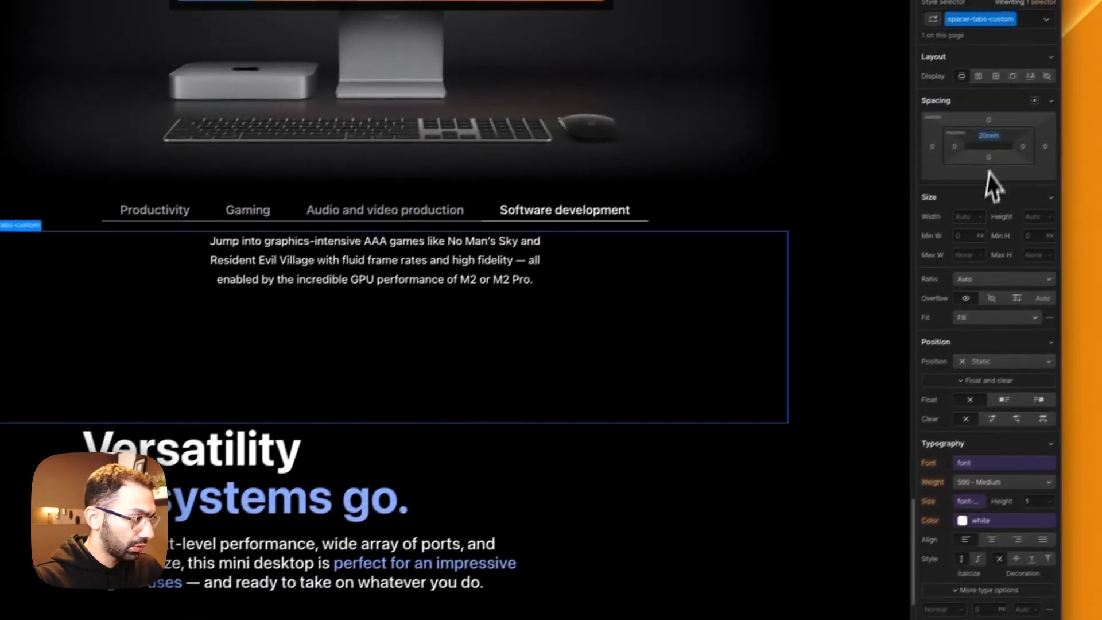
left_click(1074, 83)
type("15")
key("Return")
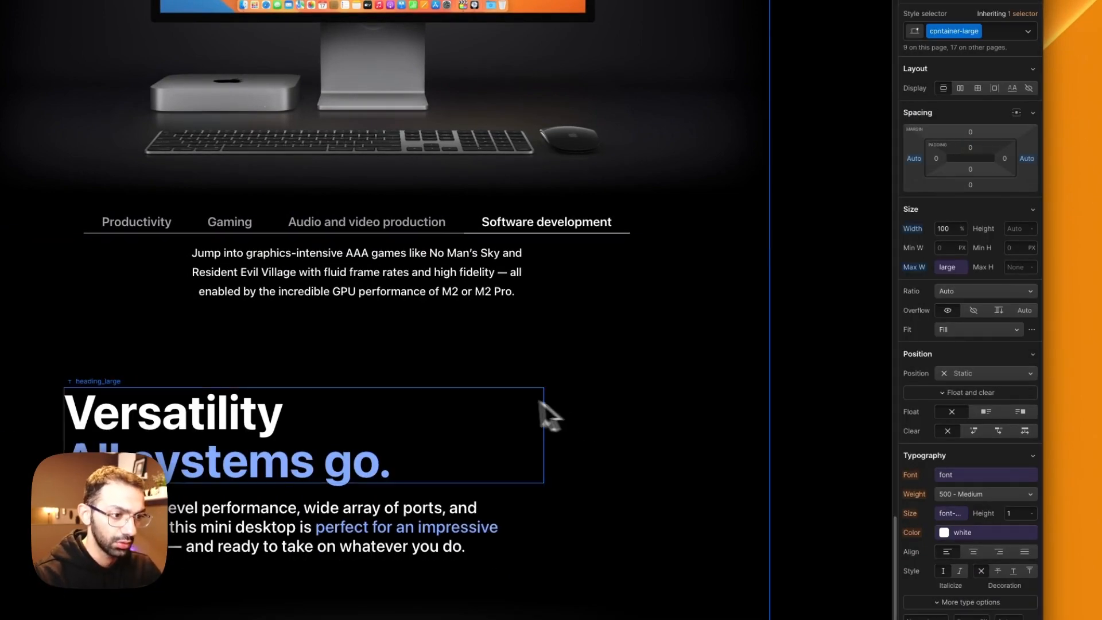
scroll(577, 408, "down", 3)
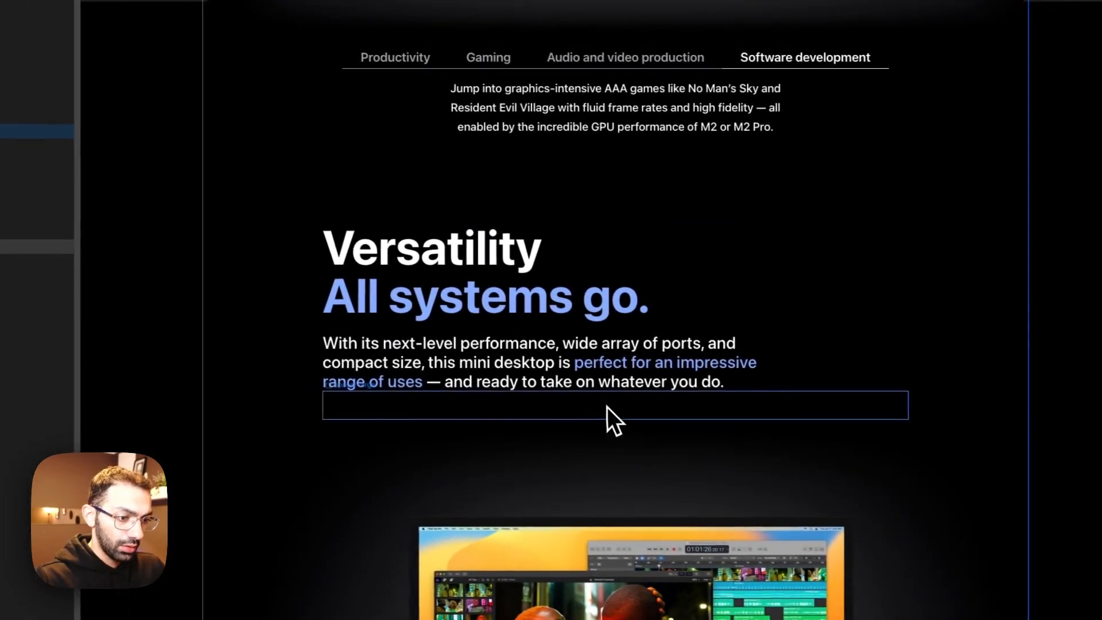
Step: Replace the duplicated block's heading with "Connectivity Take it all in." copied from Apple's page
left_click(195, 18)
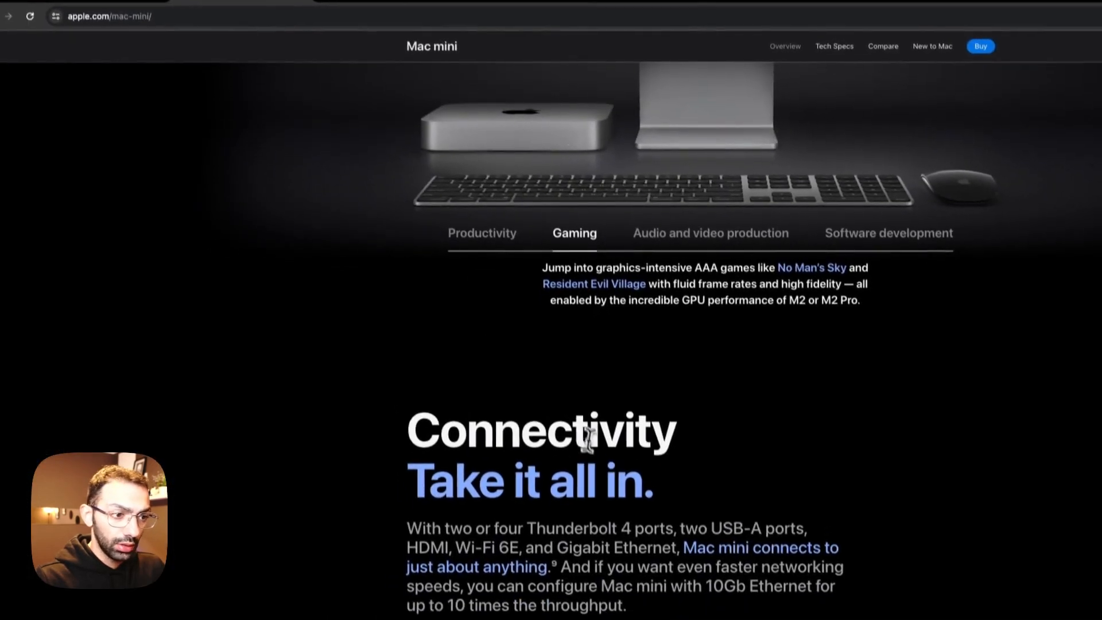
double_click(571, 427)
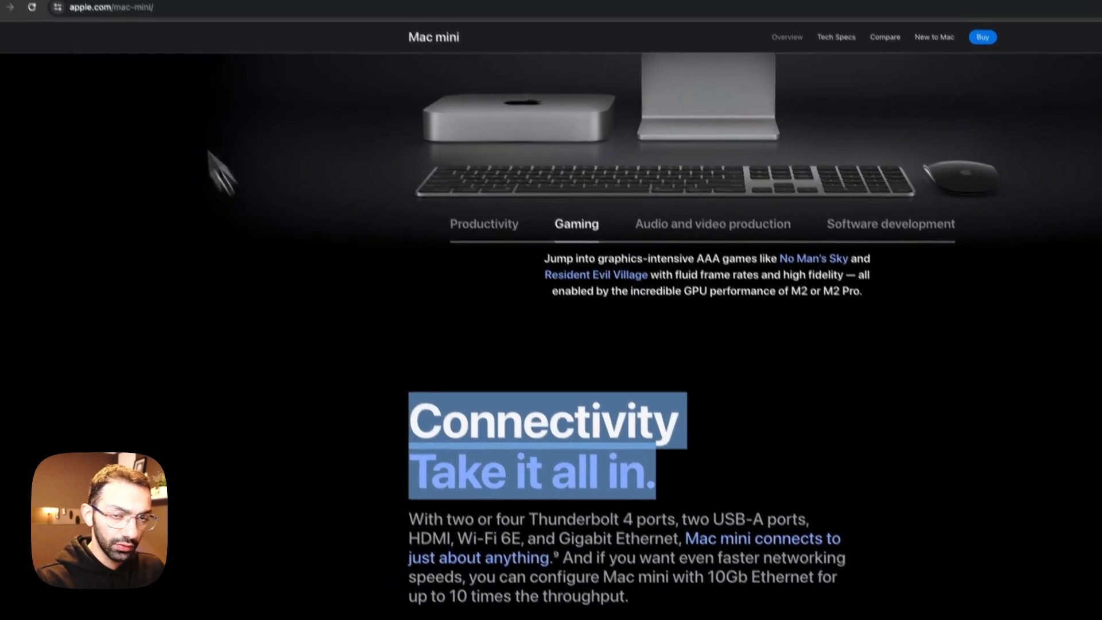
left_click(133, 20)
left_click(528, 295)
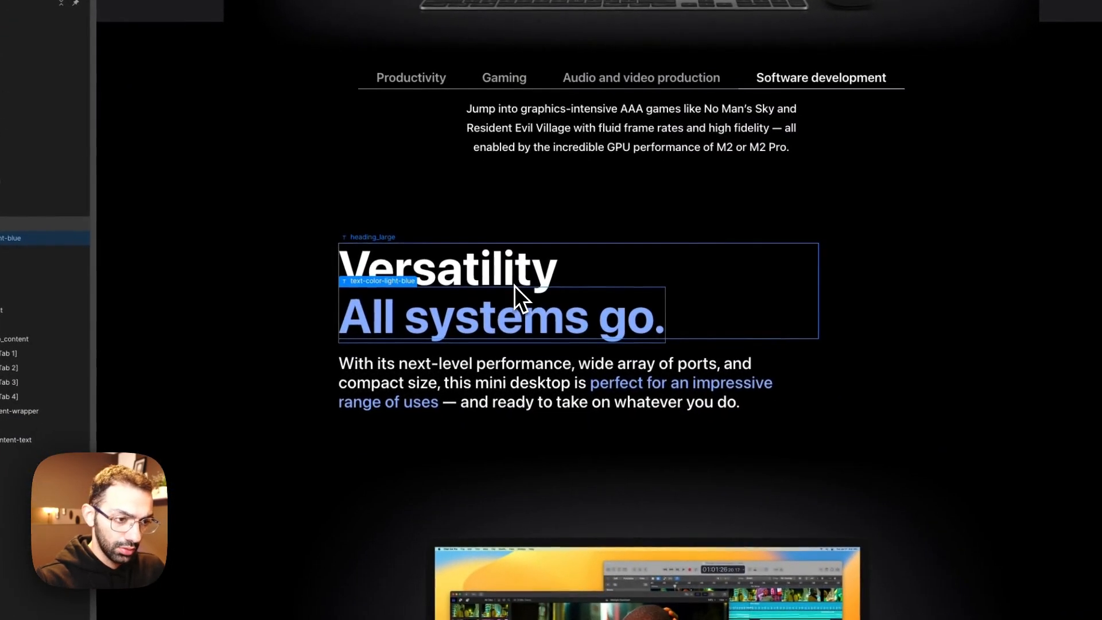
double_click(517, 288)
key("super+a")
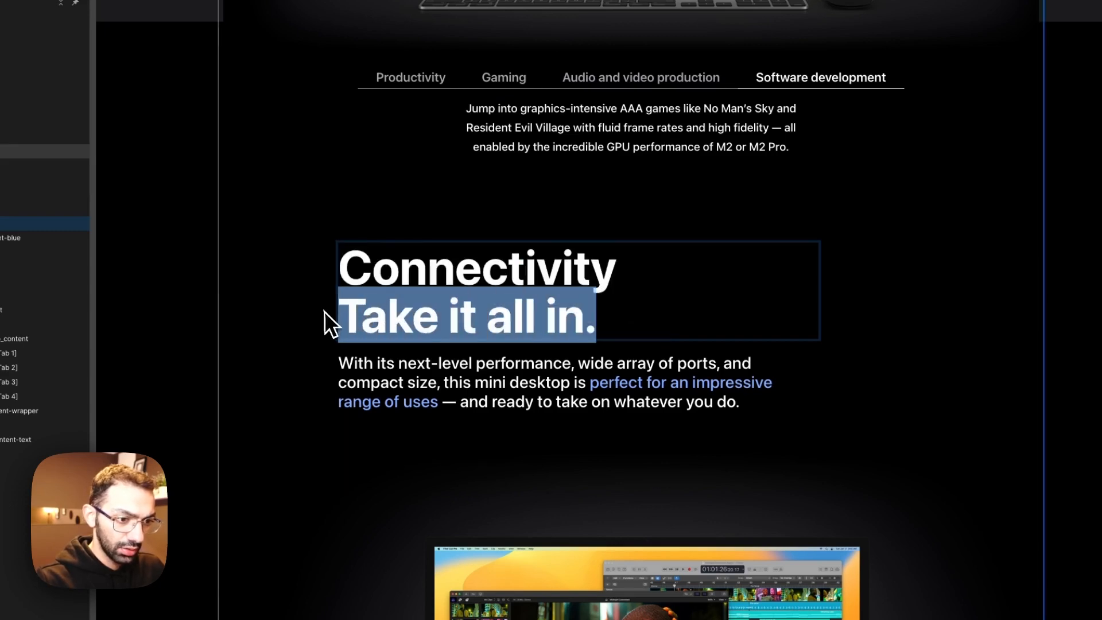
Step: Wrap "Take it all in." in a text span and apply the text-color-light-blue class to it
left_click(512, 273)
left_click(955, 162)
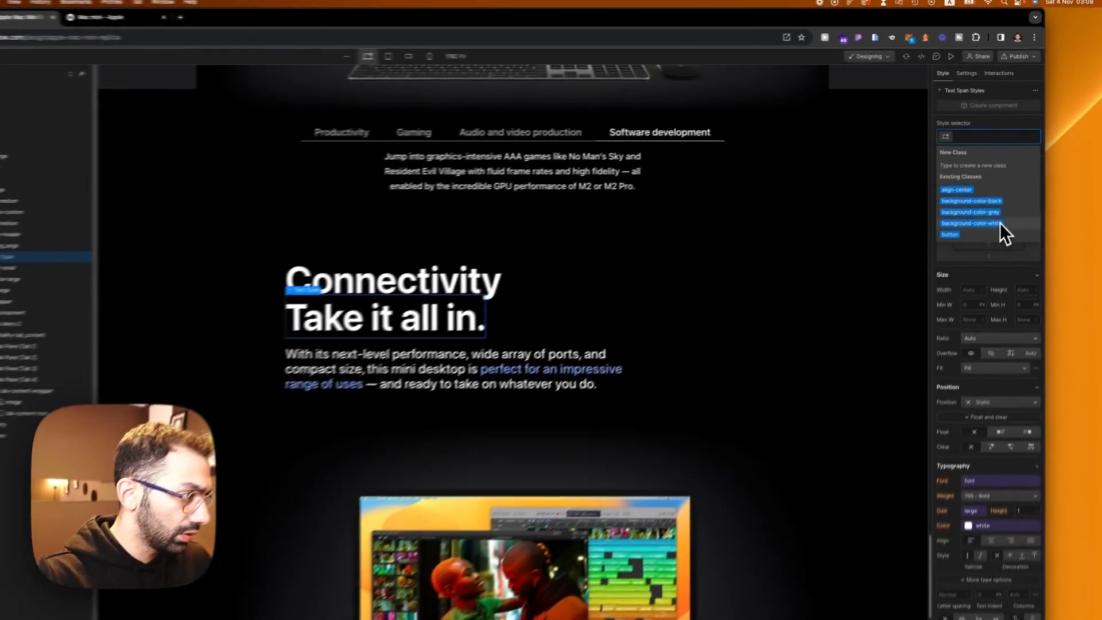
type("text-")
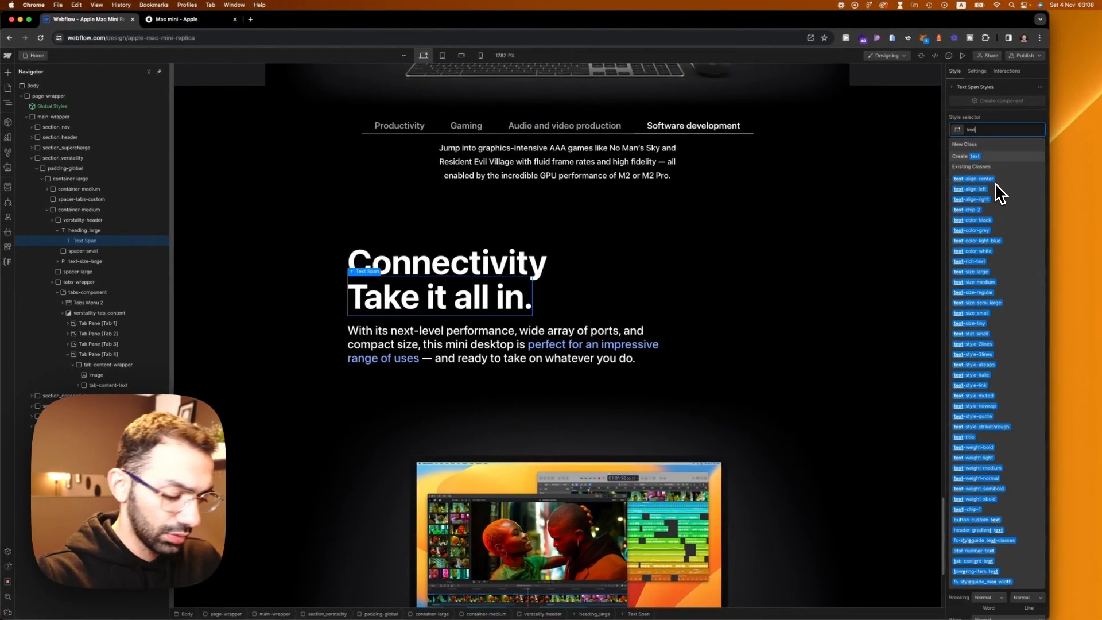
type("colo")
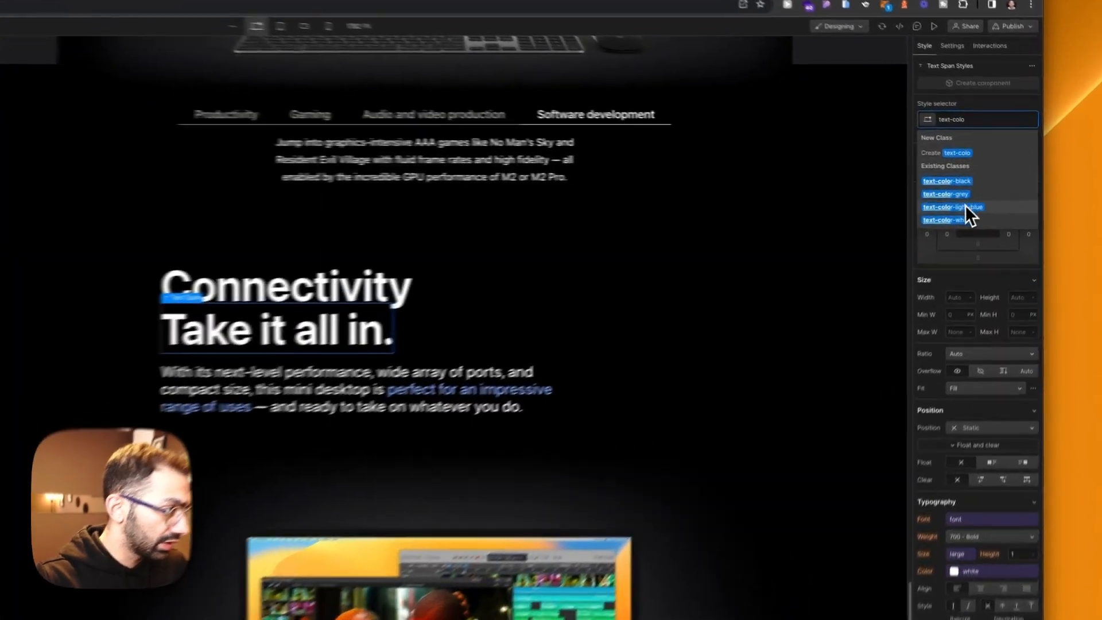
left_click(976, 199)
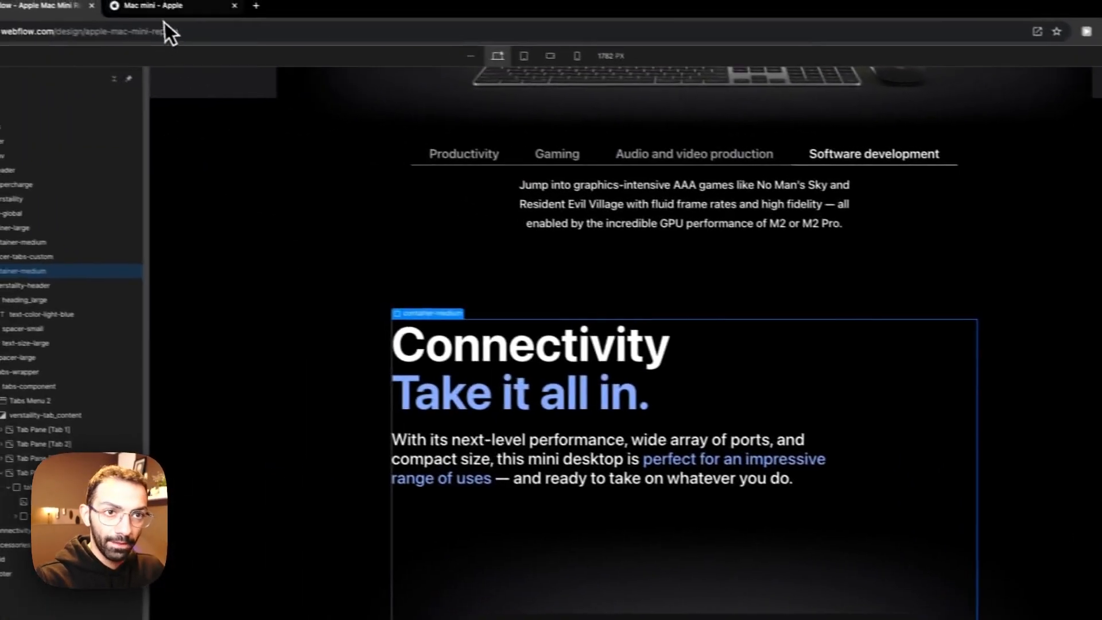
Step: Replace the duplicated block's paragraph with the Connectivity description from Apple's page and remove the stray "M2 M2 Pro" text at its end
left_click(163, 6)
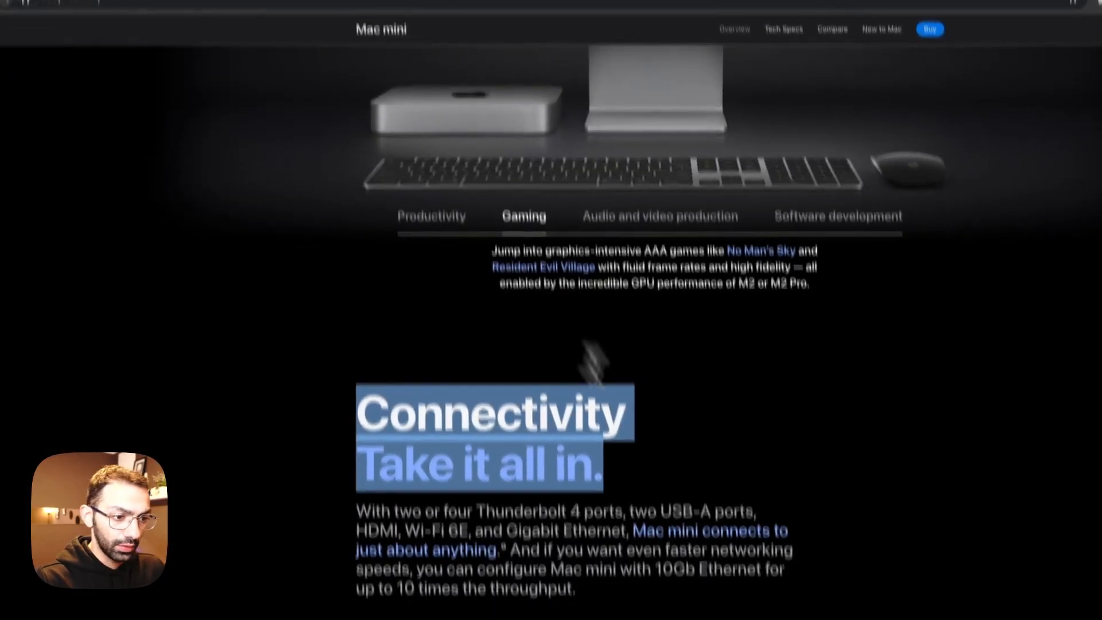
left_click_drag(610, 485, 342, 412)
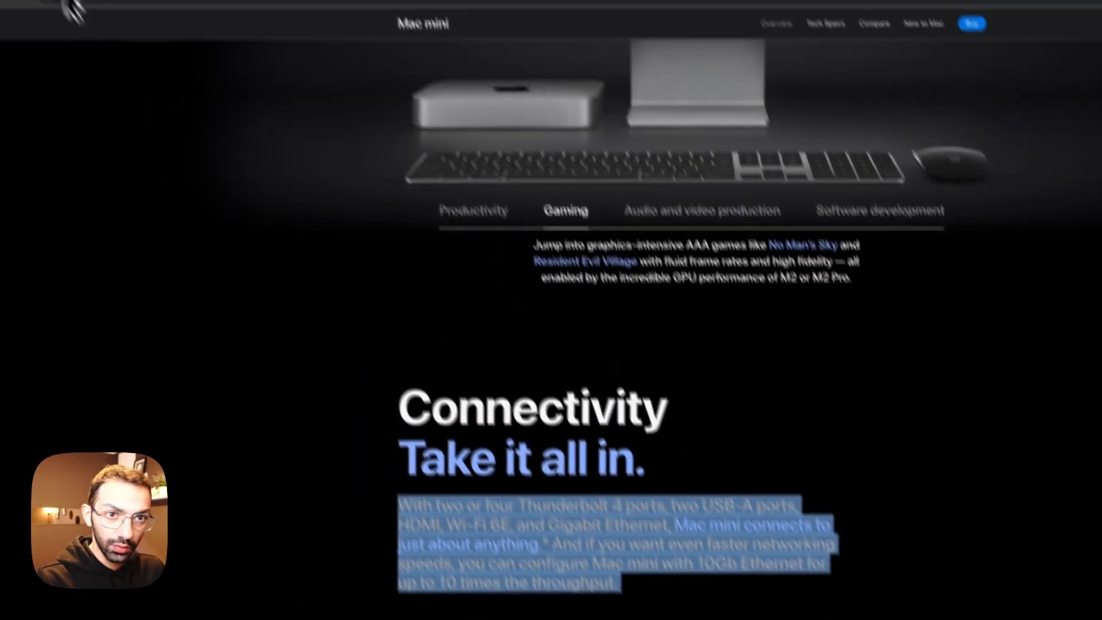
left_click(109, 22)
double_click(566, 405)
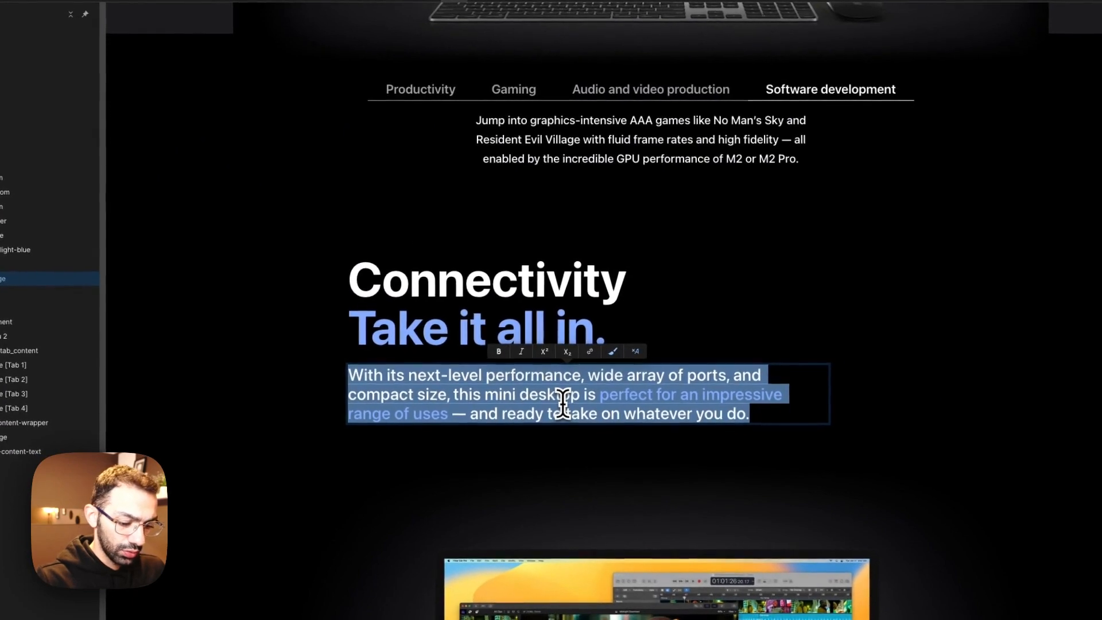
key("super+v")
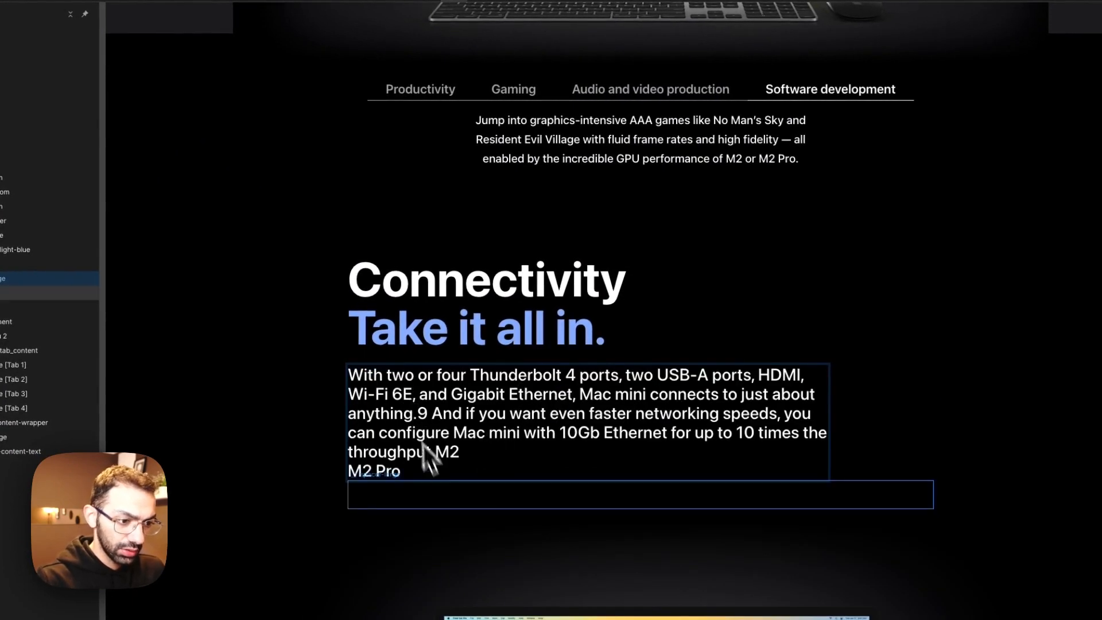
key("BackSpace")
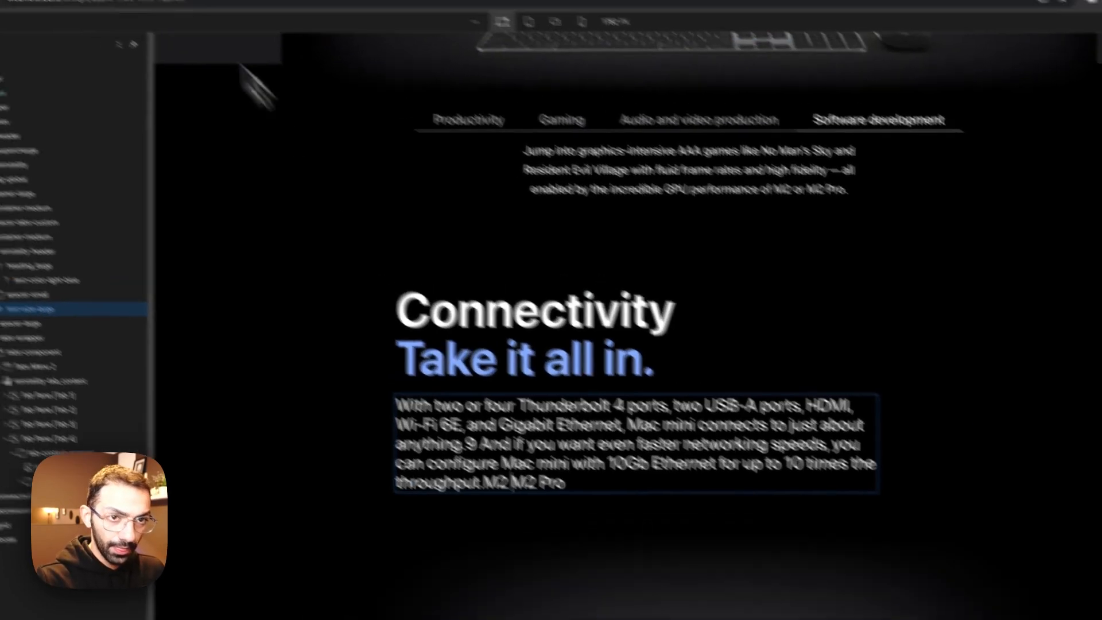
Step: Following Apple's page, wrap "Mac mini connects to just about anything" in a text span and apply the text-color-light-blue class
left_click(210, 26)
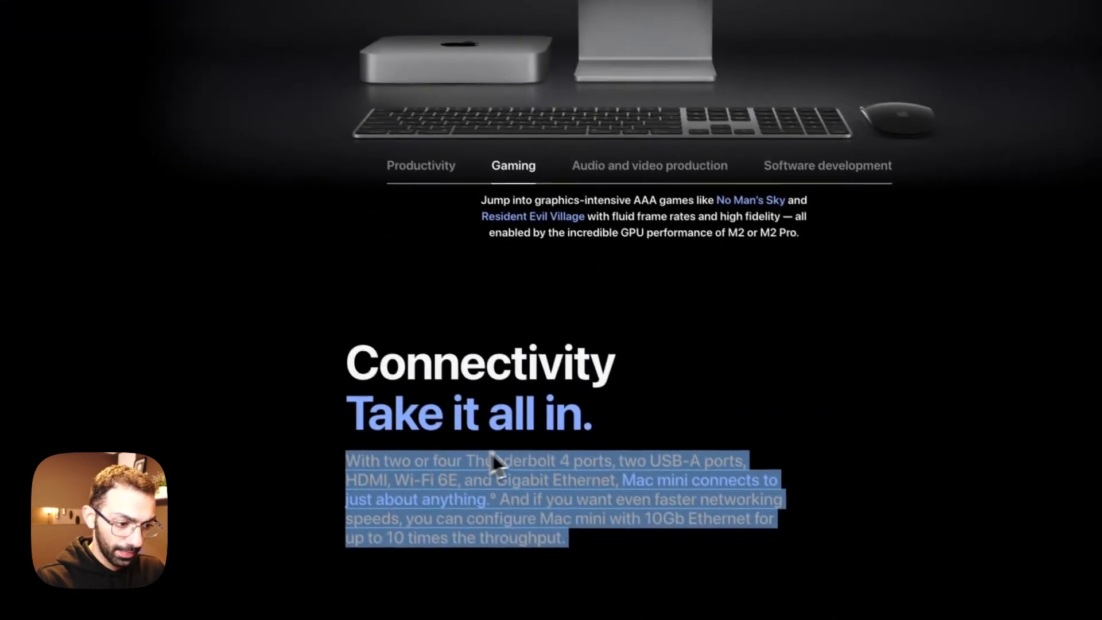
left_click(568, 550)
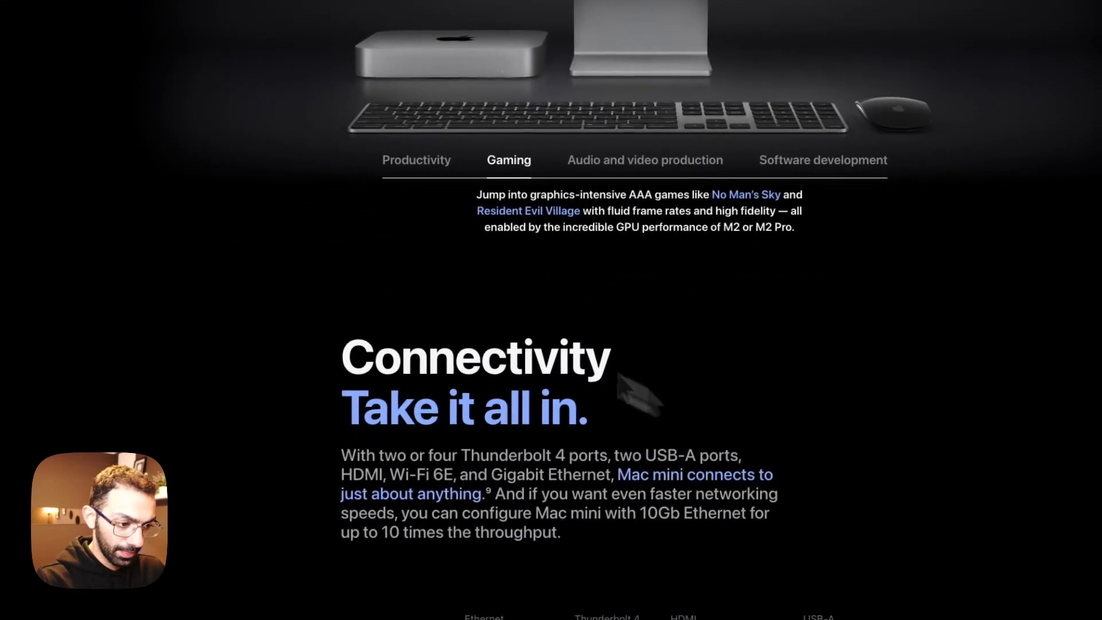
scroll(550, 585, "down", 4)
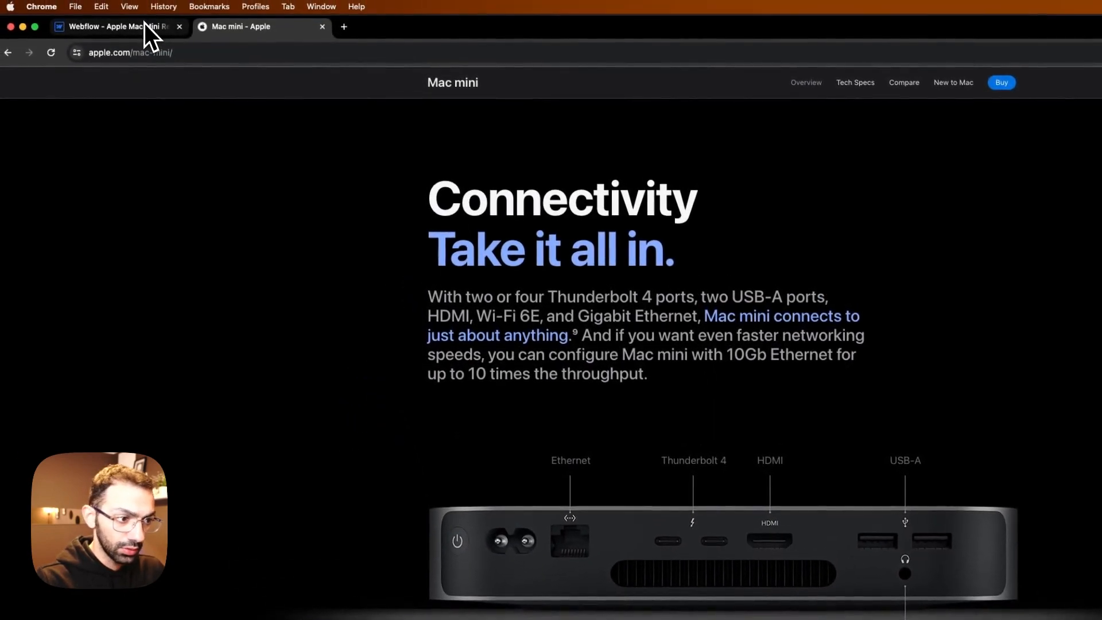
left_click(143, 27)
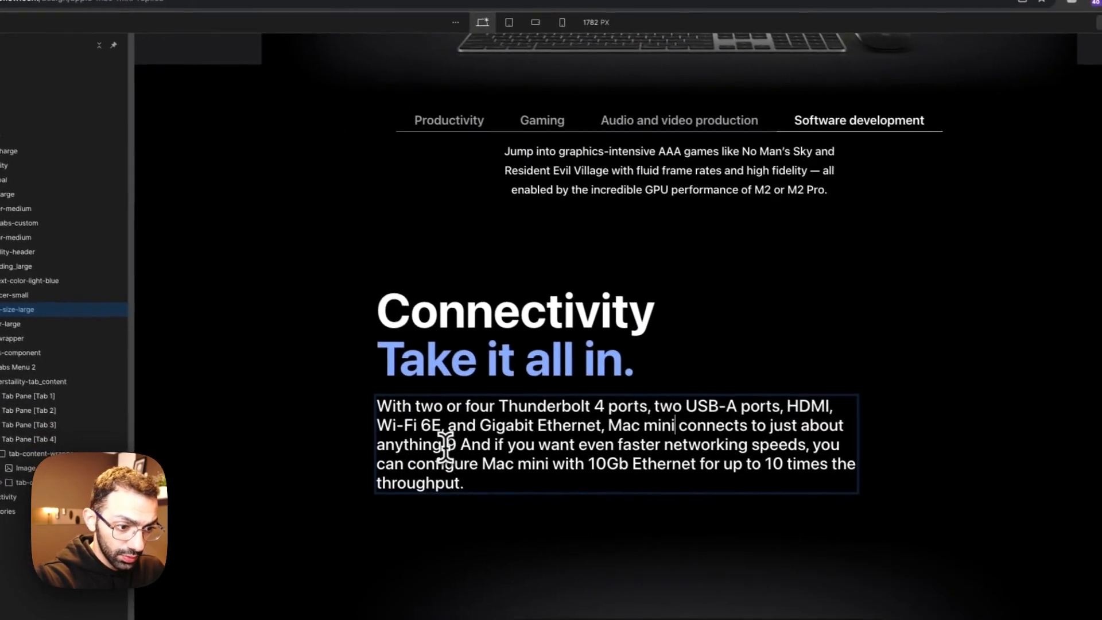
left_click_drag(446, 445, 611, 402)
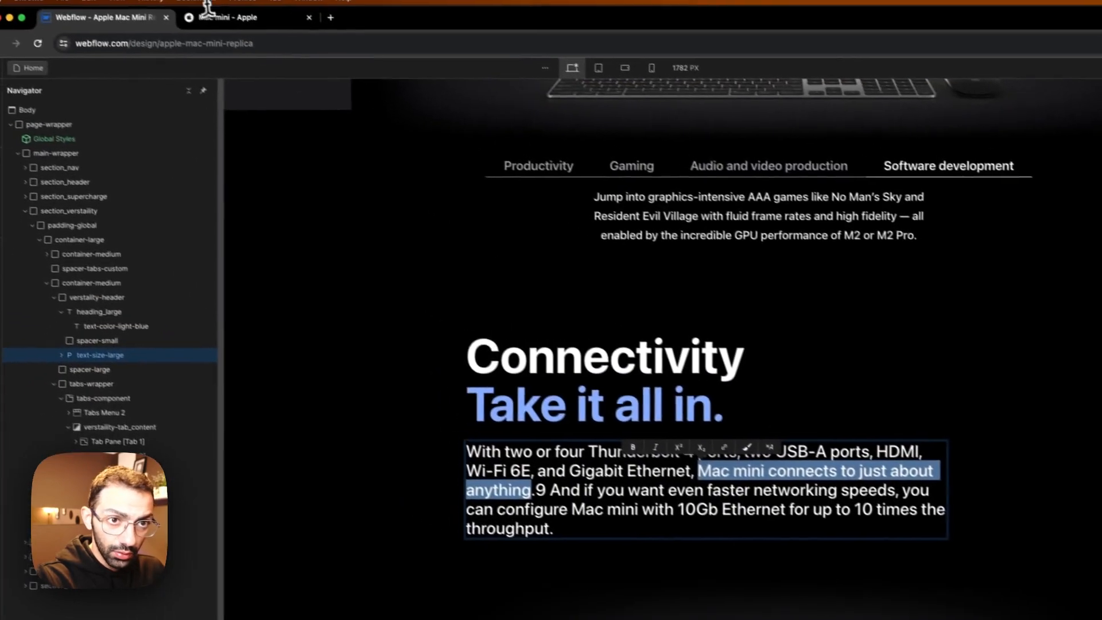
left_click(226, 25)
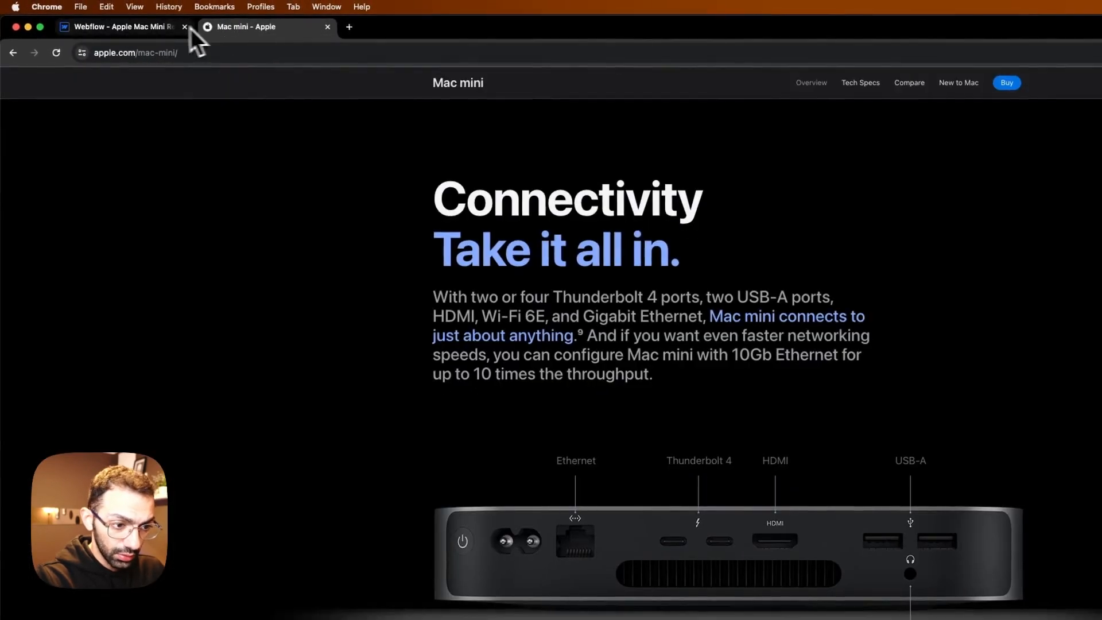
left_click(147, 29)
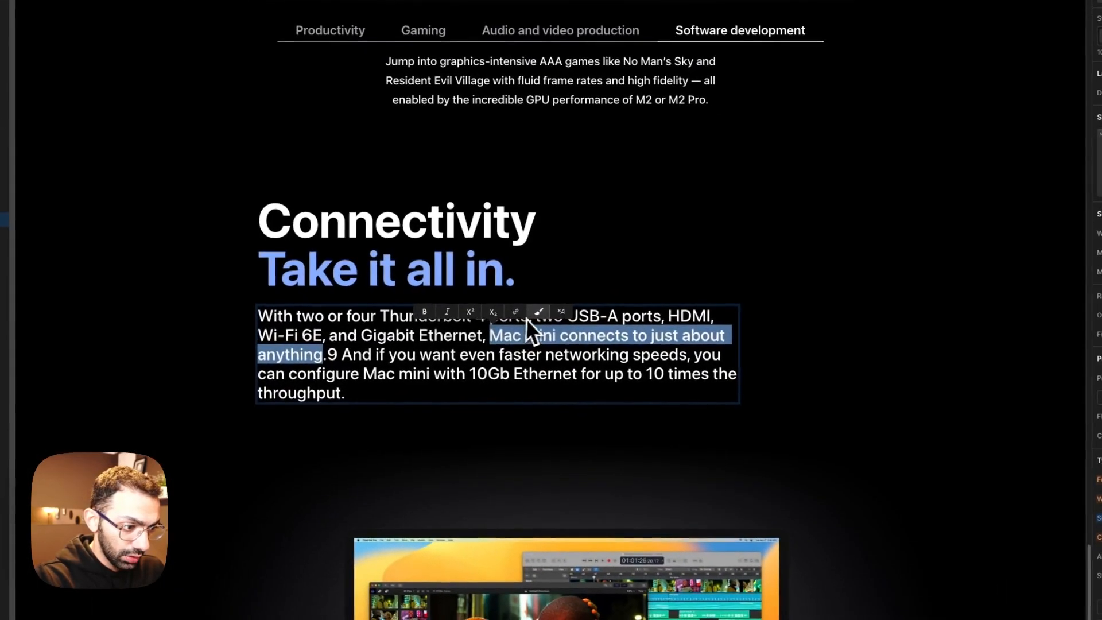
left_click(543, 314)
left_click(933, 89)
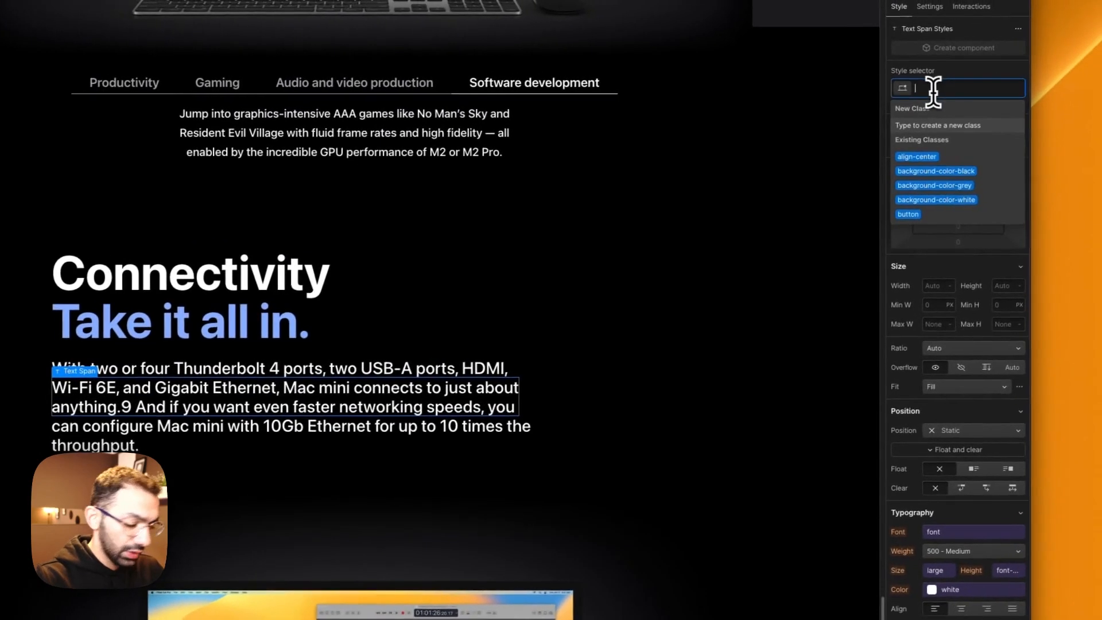
type("te")
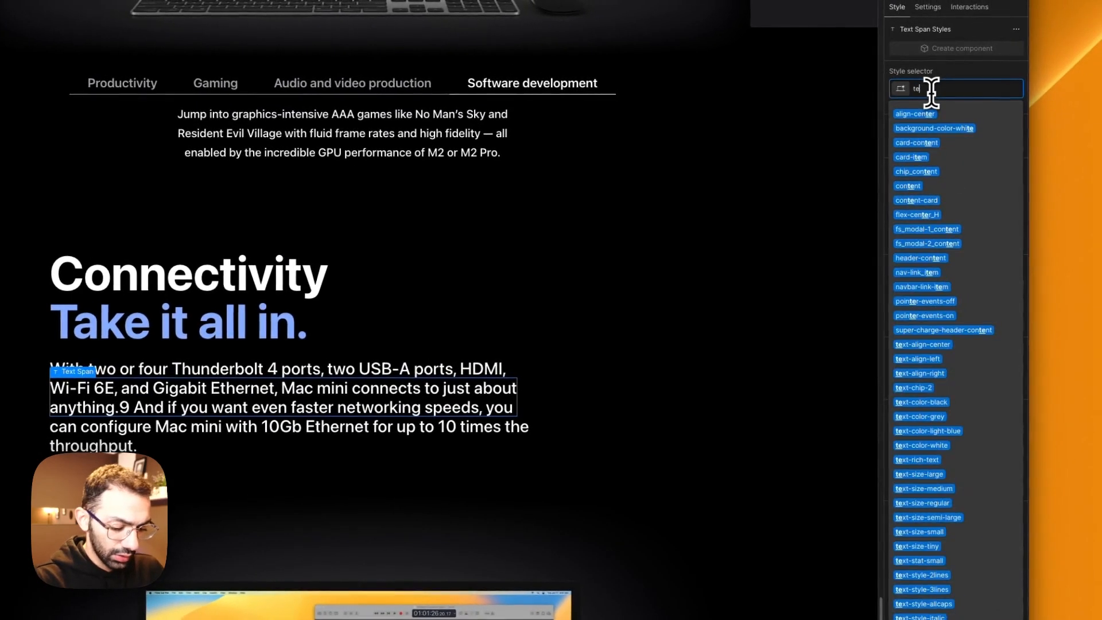
type("xt-colo")
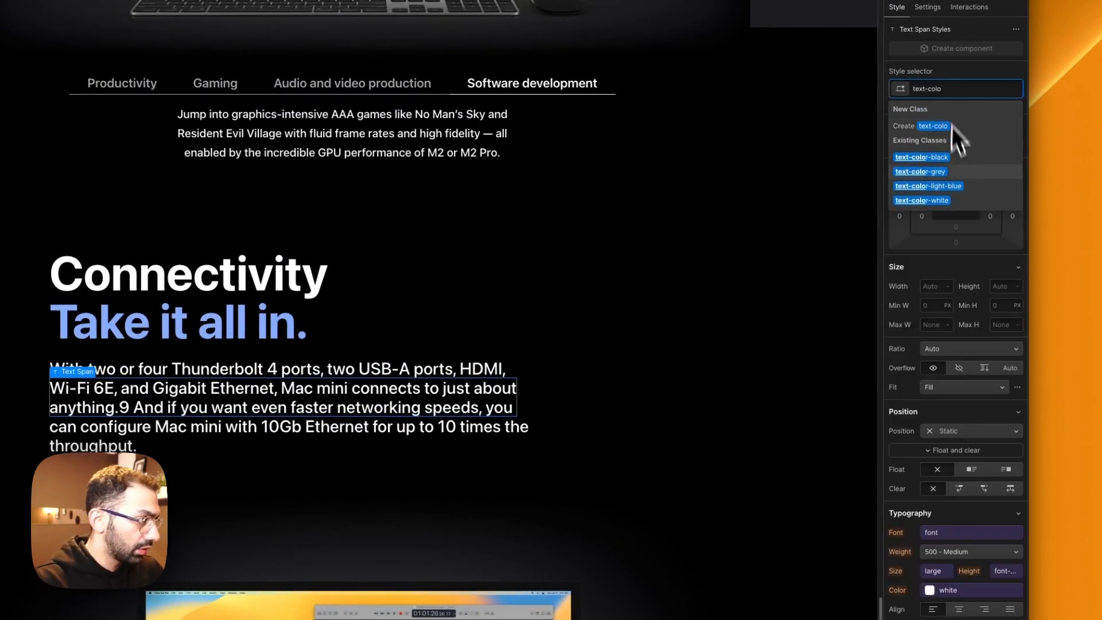
left_click(951, 187)
Step: Check the Connectivity tabs on Apple's page and delete Tab 3 and Tab 4 from the duplicated tabs component
scroll(677, 436, "down", 5)
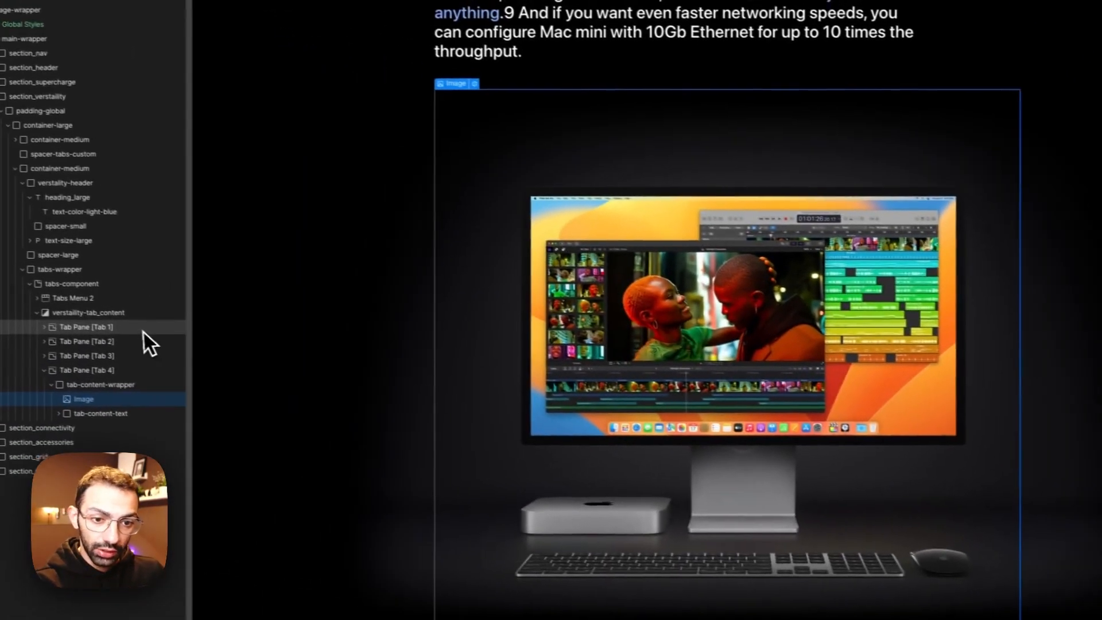
left_click(144, 333)
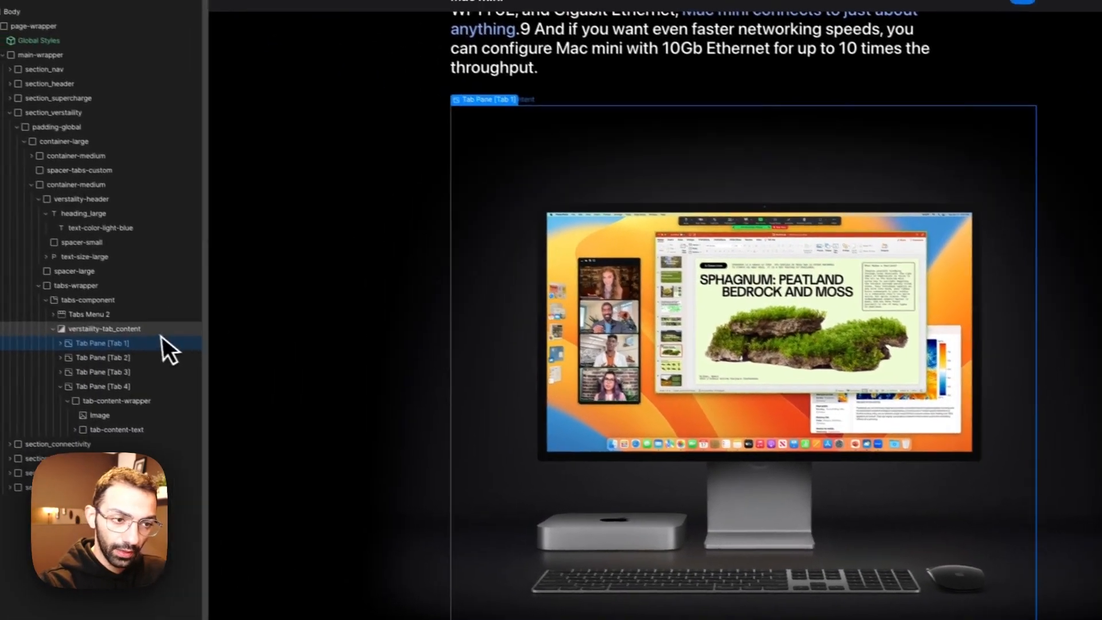
left_click(719, 241)
left_click(159, 23)
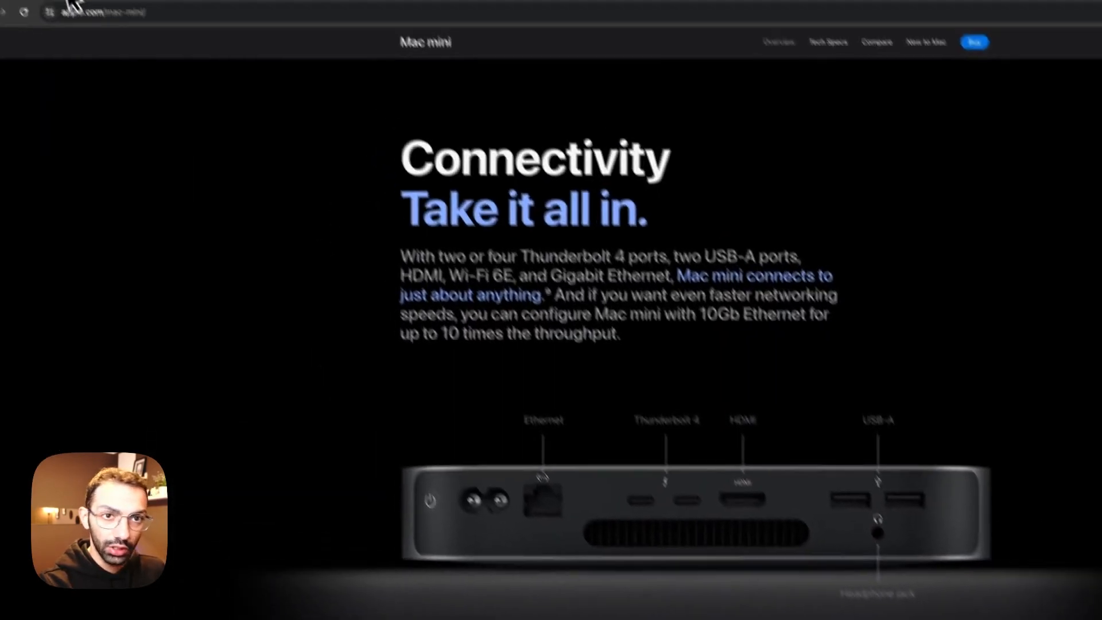
left_click(65, 5)
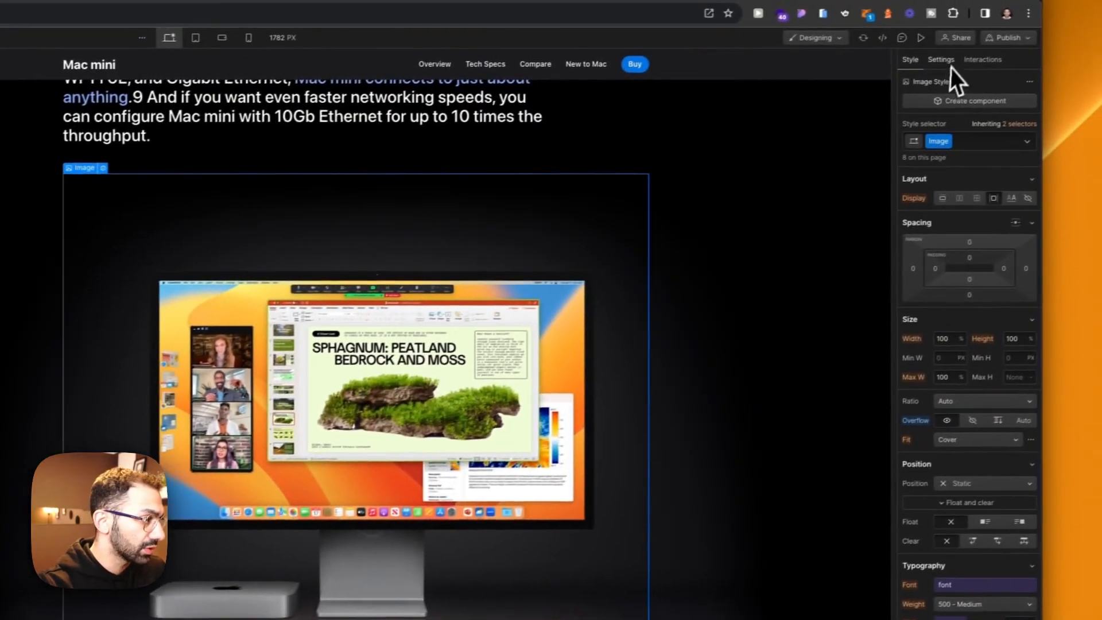
left_click(946, 61)
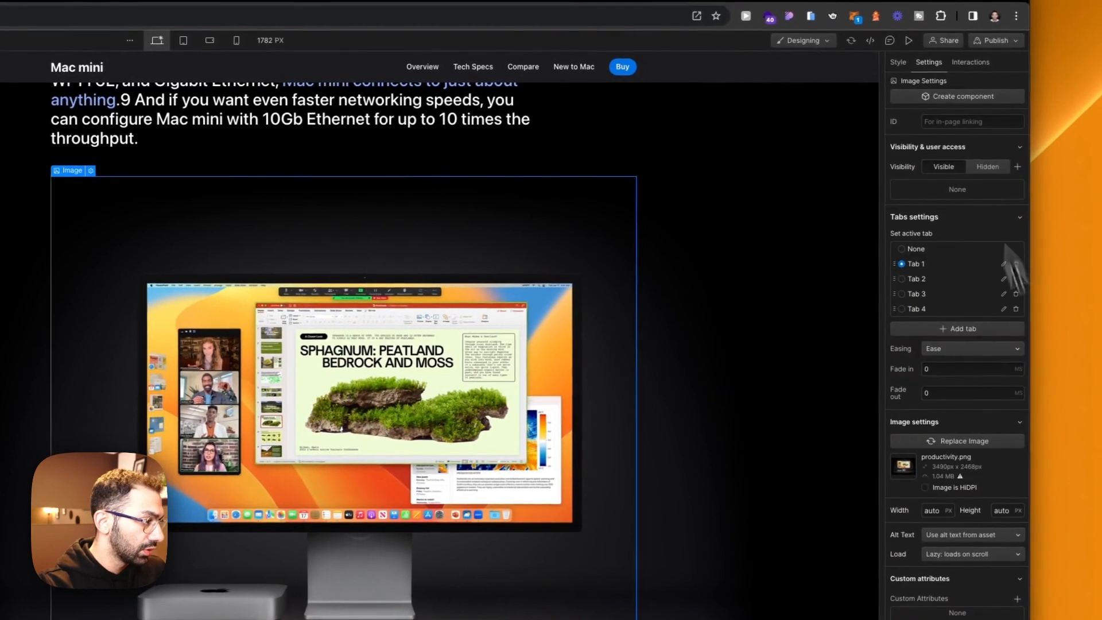
left_click(1013, 295)
left_click(1013, 294)
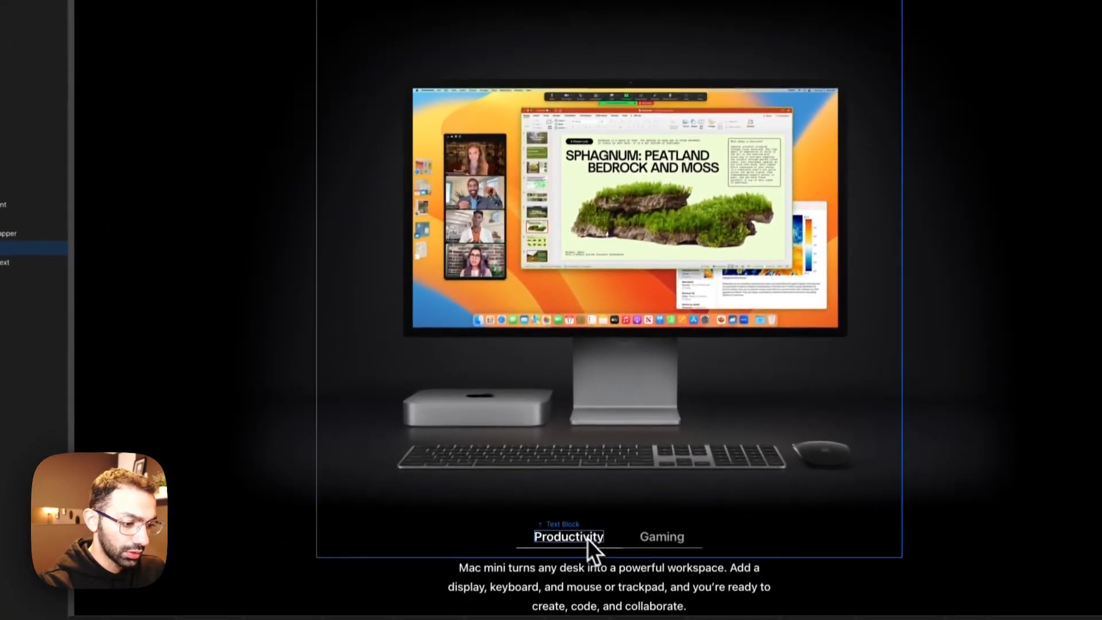
Step: Rename the two remaining tab labels from Productivity and Gaming to "M2" and "M2 Pro"
left_click(577, 526)
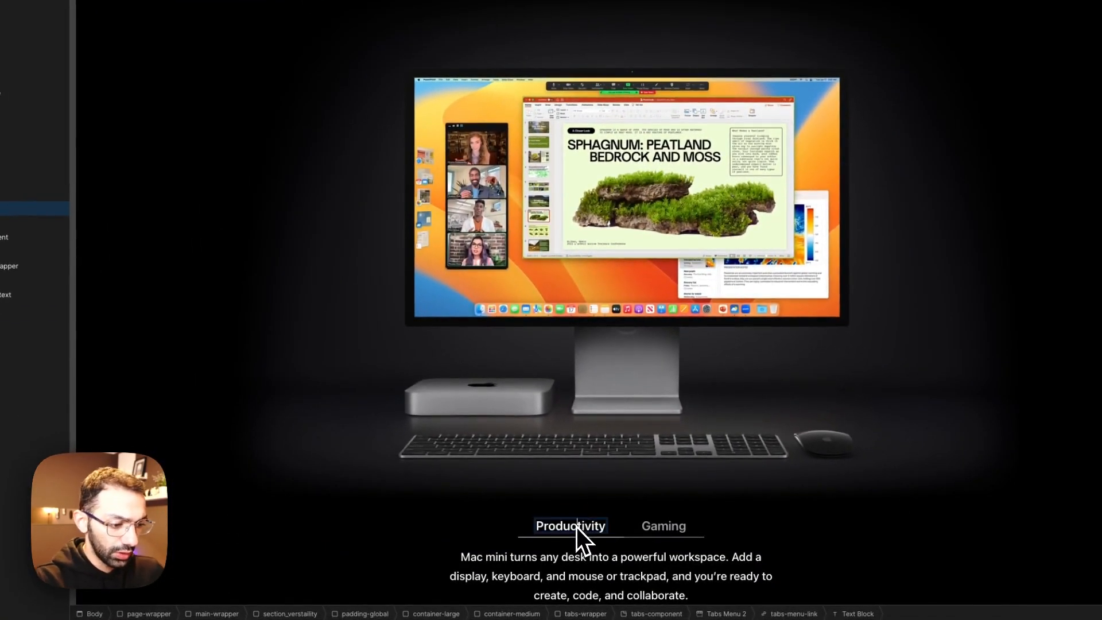
double_click(576, 526)
type("M")
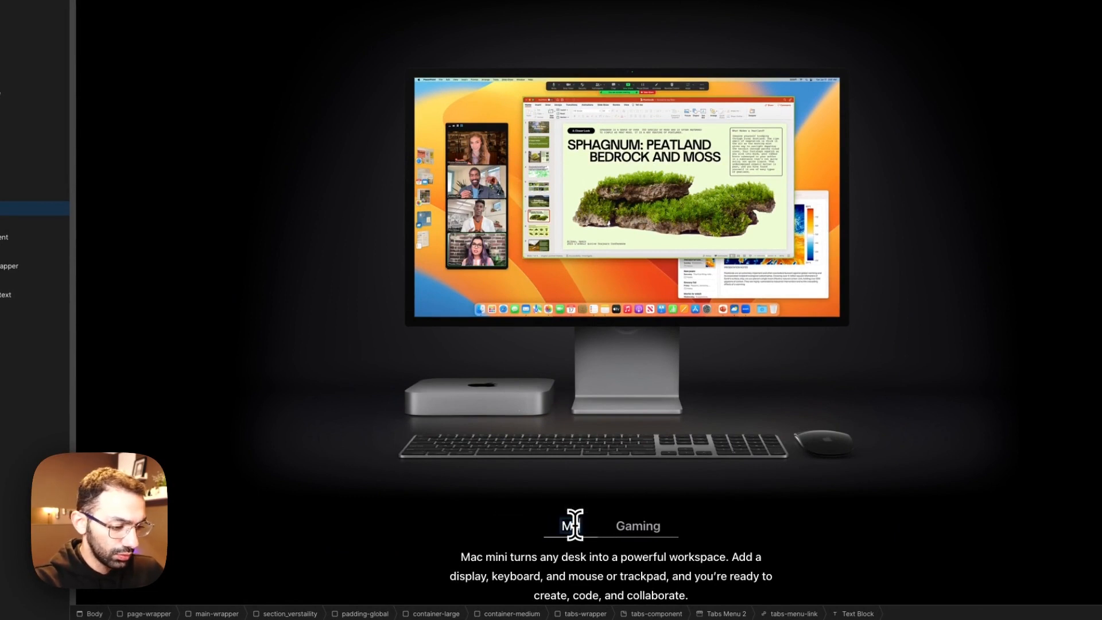
type("M2 Pro")
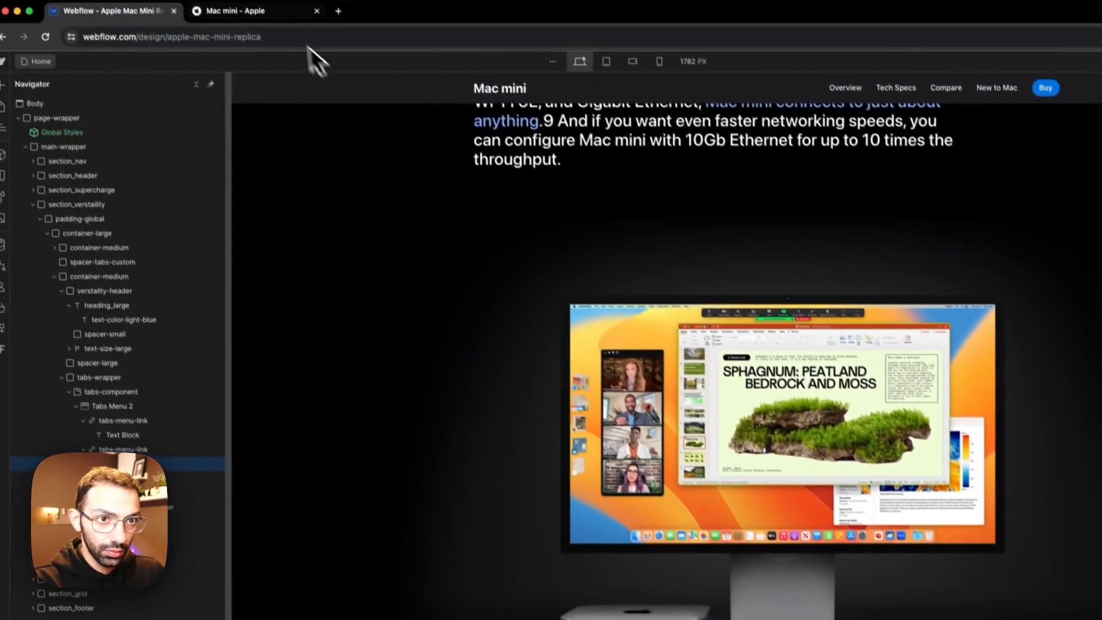
Step: Compare with Apple's page and delete the description paragraph and its tab-content-text block from the M2 tab
left_click(269, 25)
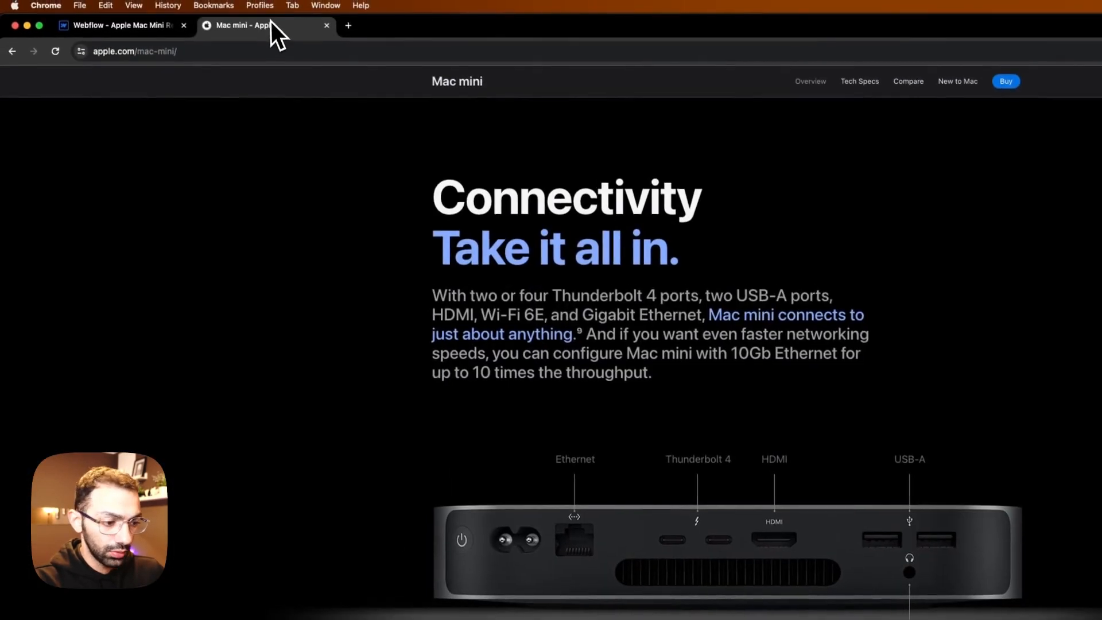
left_click(161, 28)
left_click(598, 606)
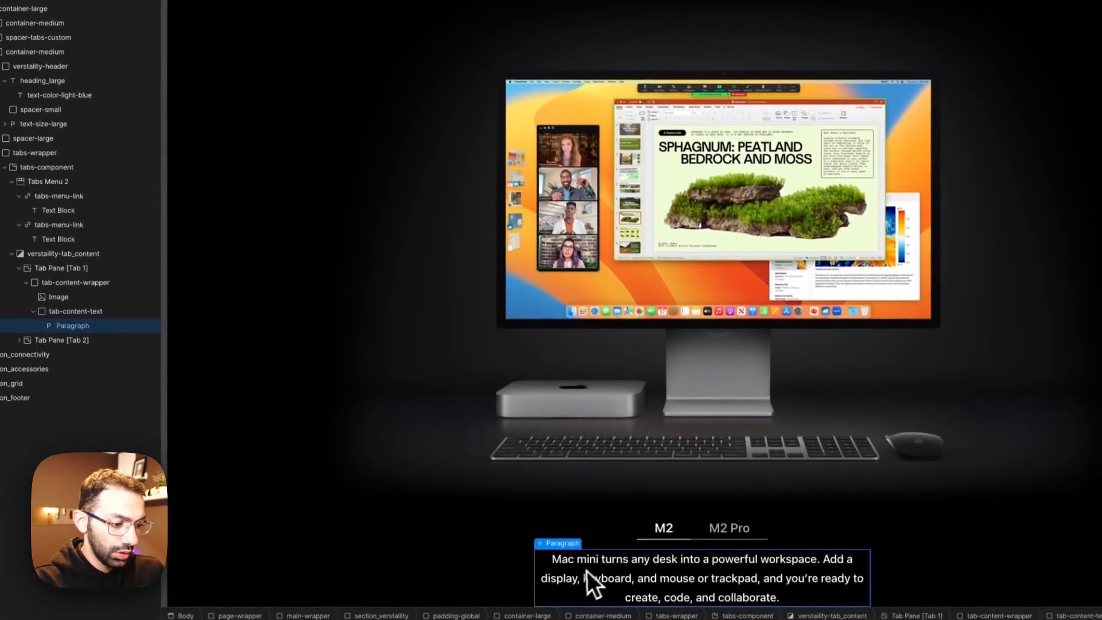
key("Delete")
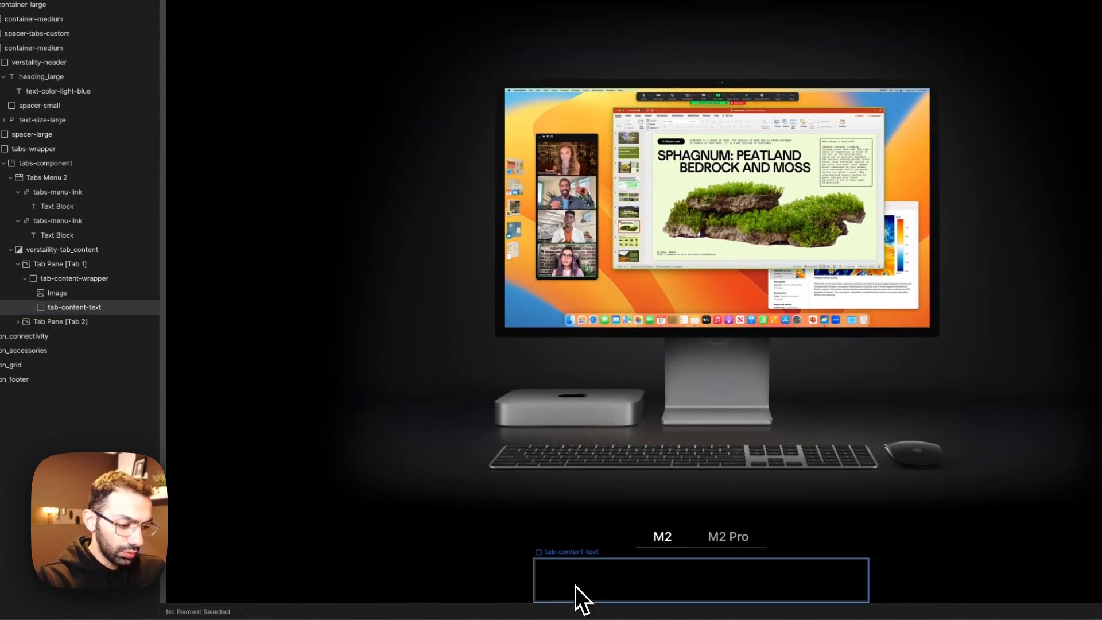
key("Delete")
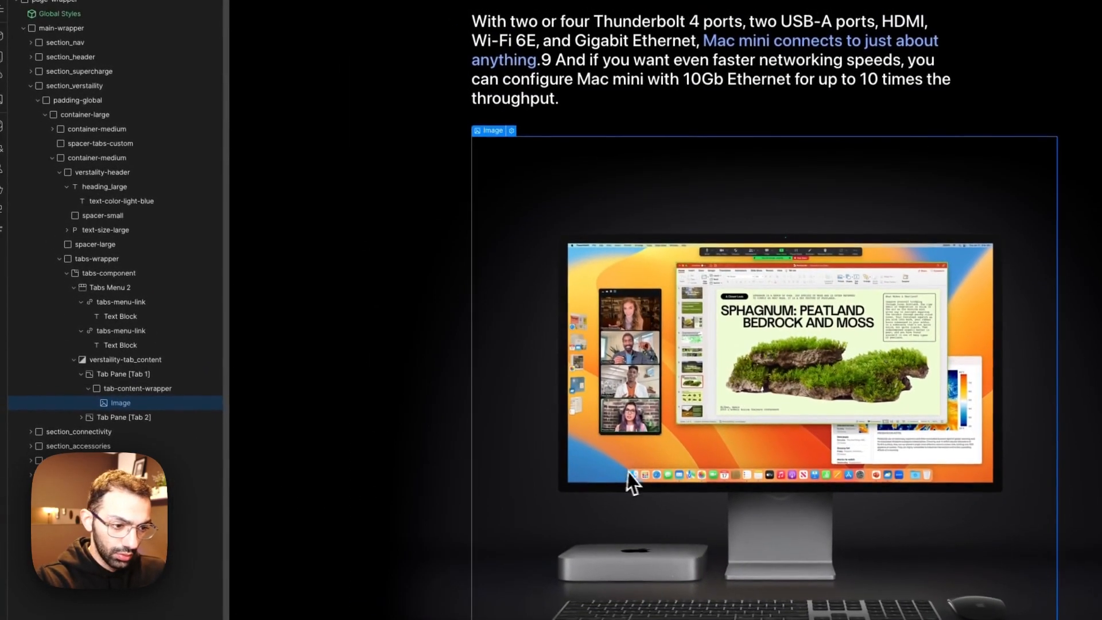
Step: Replace the M2 tab's productivity image with M2.png from the assets and review the block
left_click(511, 132)
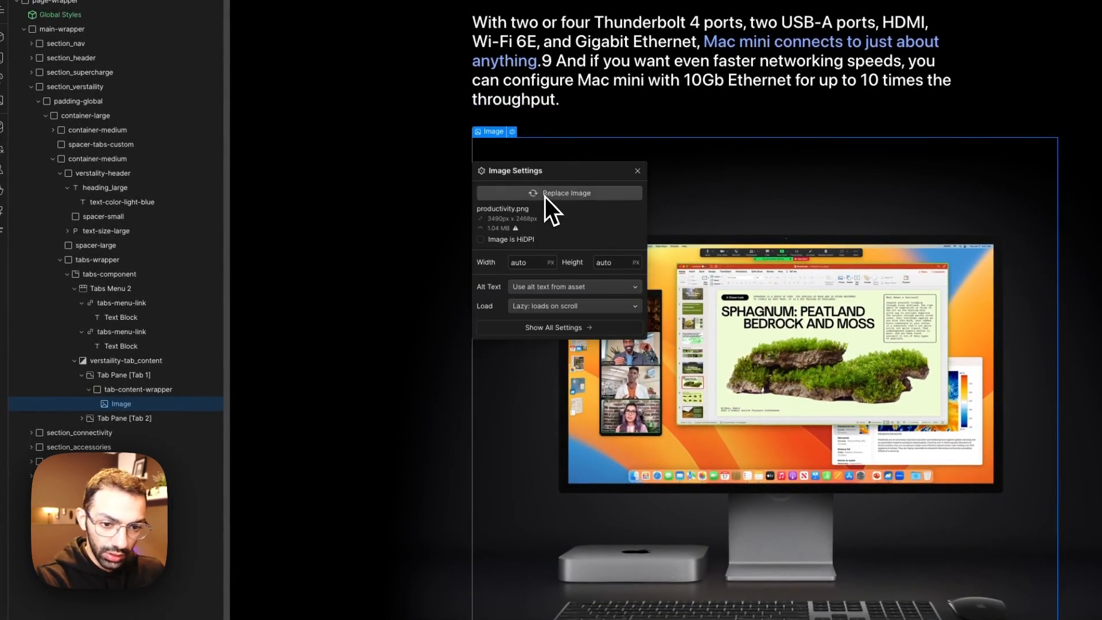
left_click(545, 195)
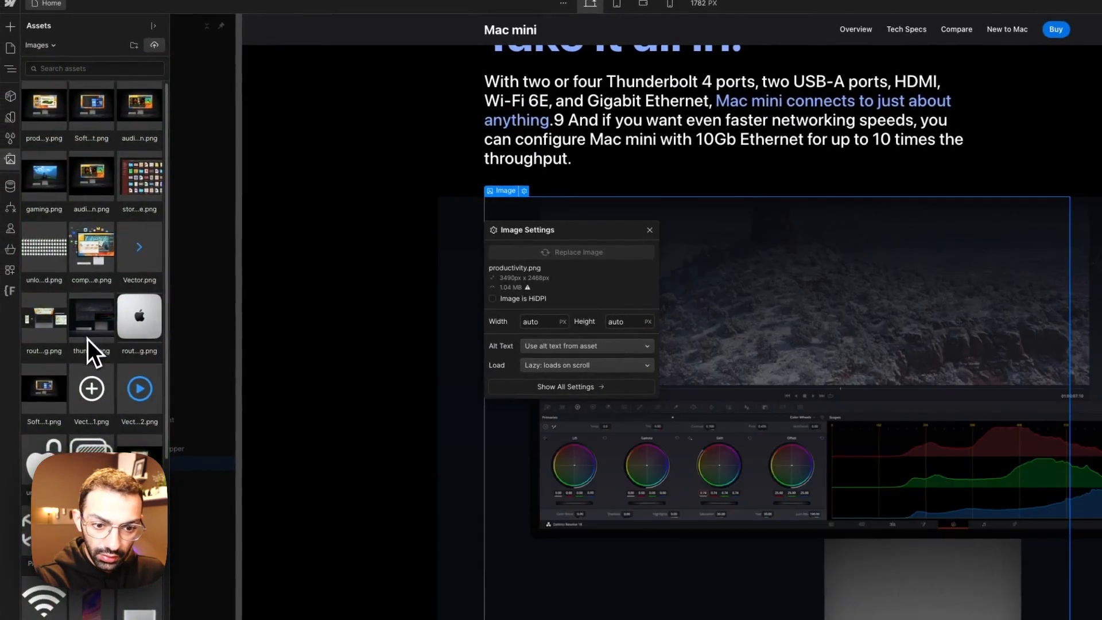
scroll(87, 338, "down", 10)
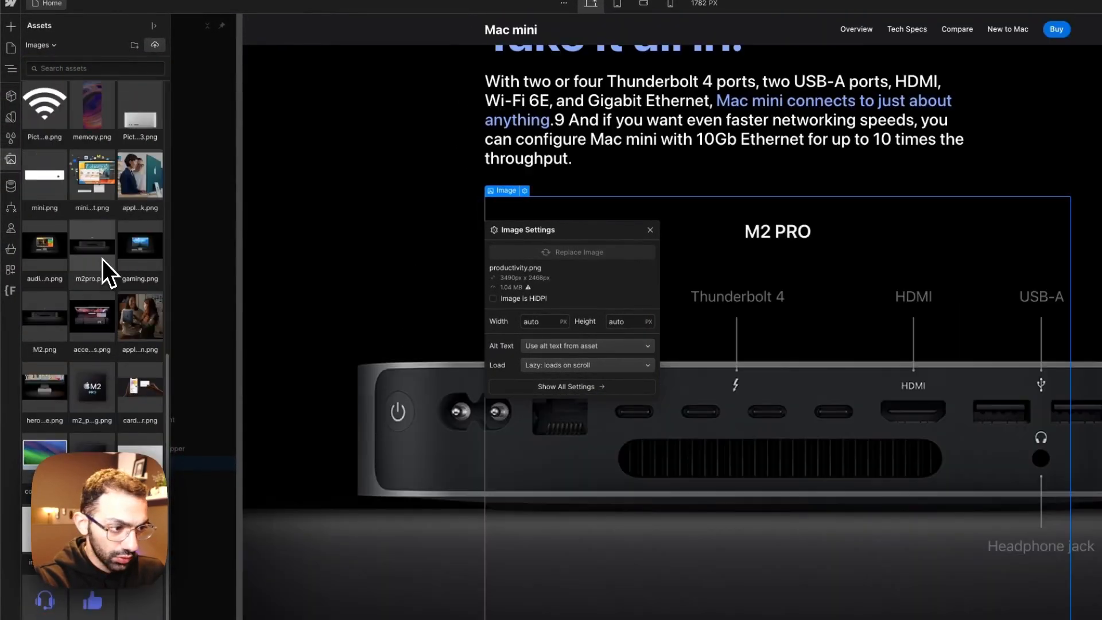
left_click(50, 314)
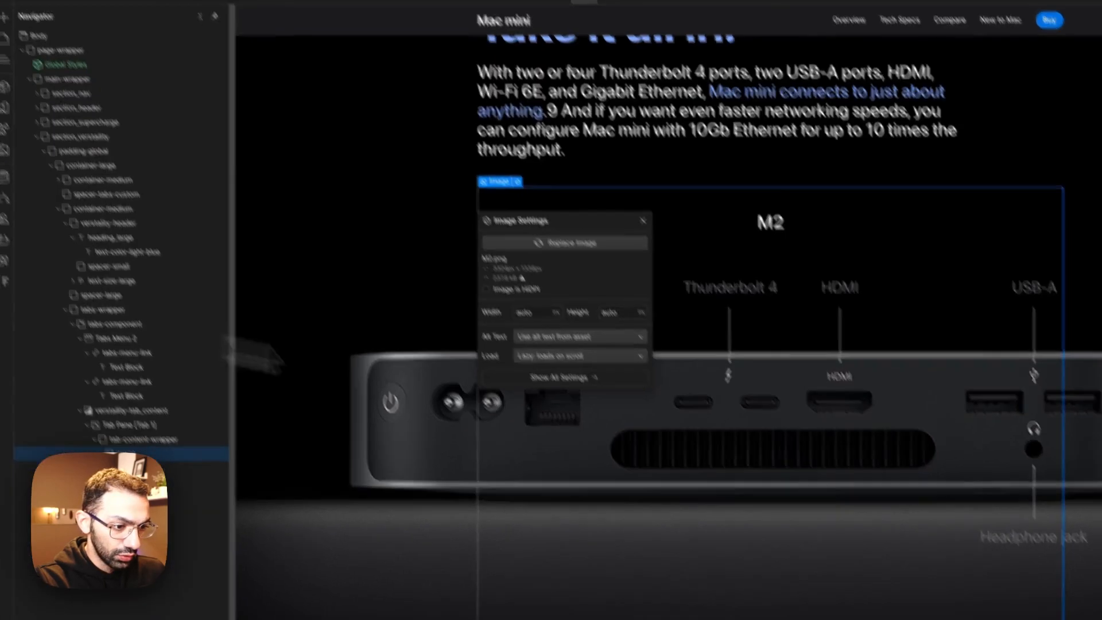
scroll(821, 483, "up", 10)
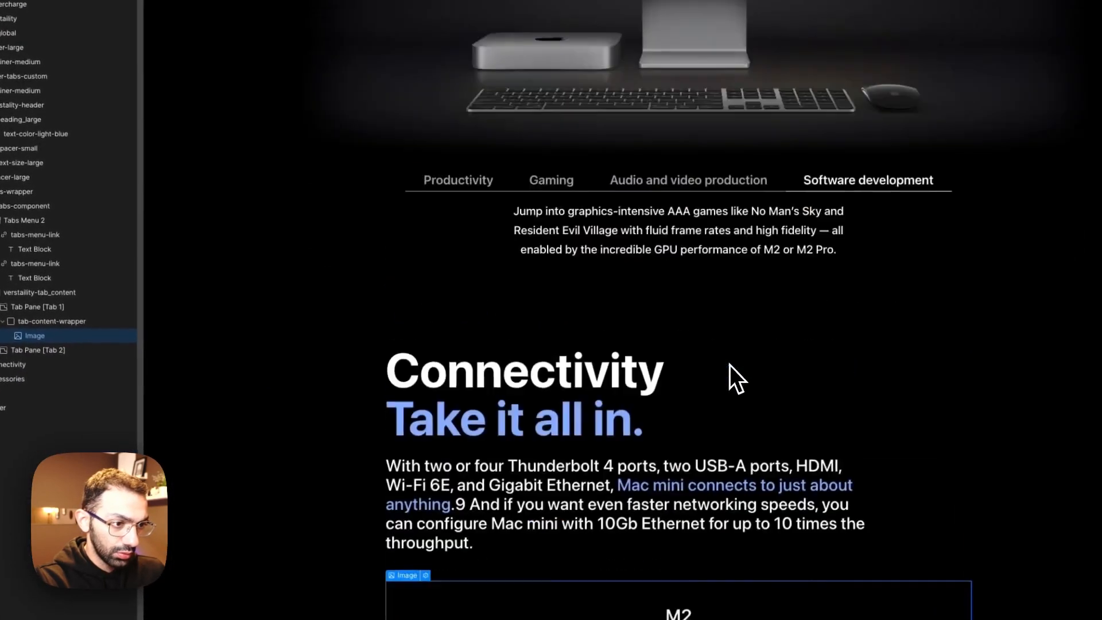
scroll(821, 482, "down", 8)
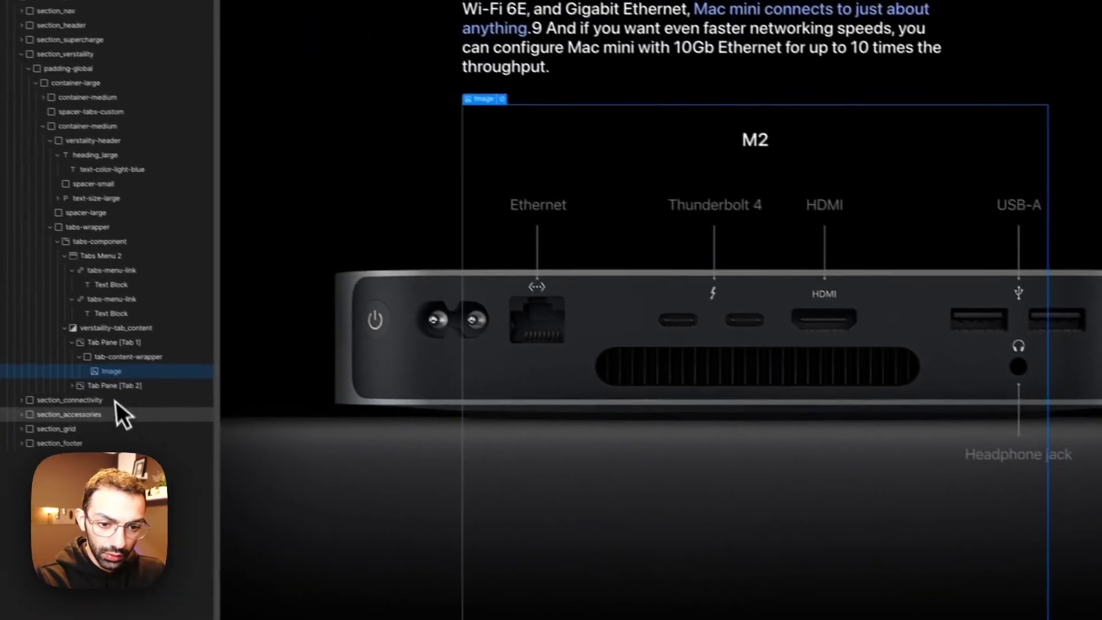
Step: Open Tab 2 and replace its gaming image with m2pro.png from the assets
left_click(129, 388)
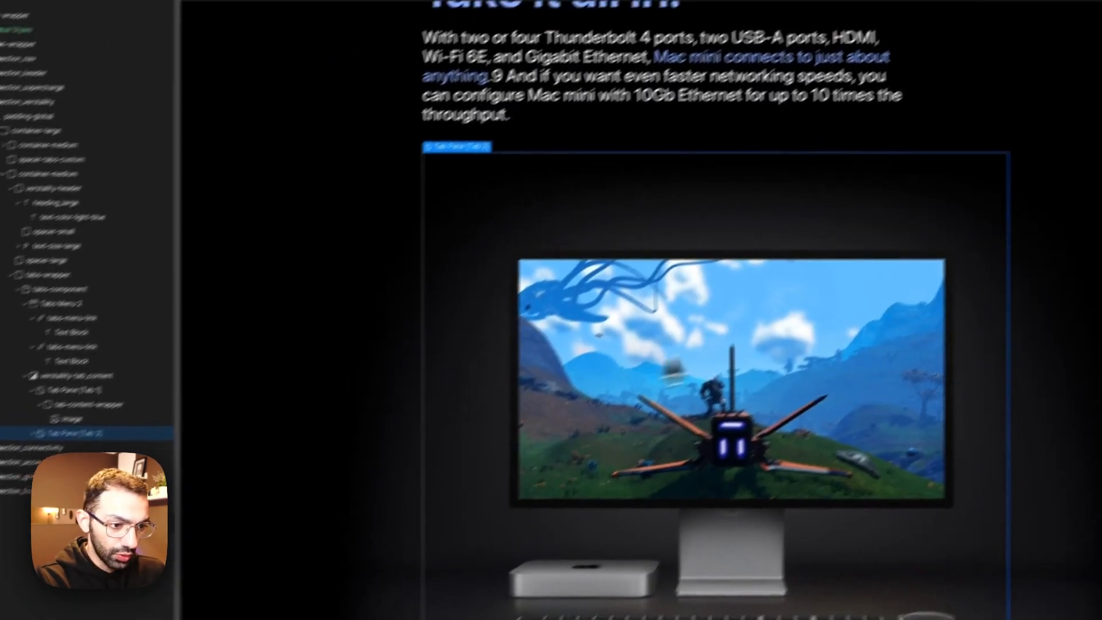
left_click(597, 213)
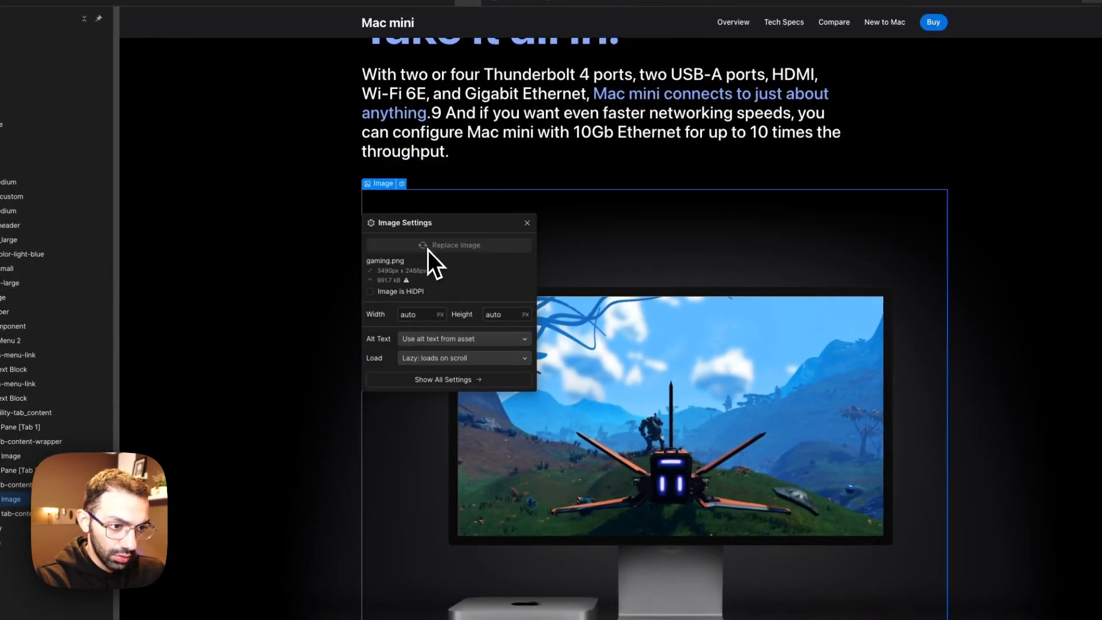
left_click(428, 250)
scroll(128, 390, "down", 5)
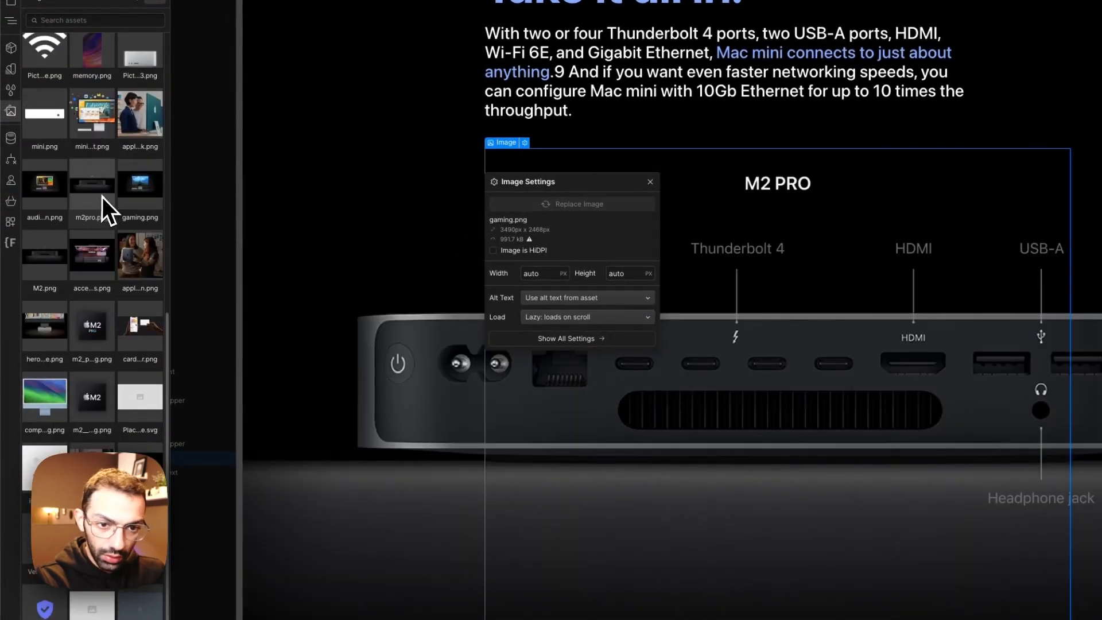
left_click(102, 197)
left_click(691, 287)
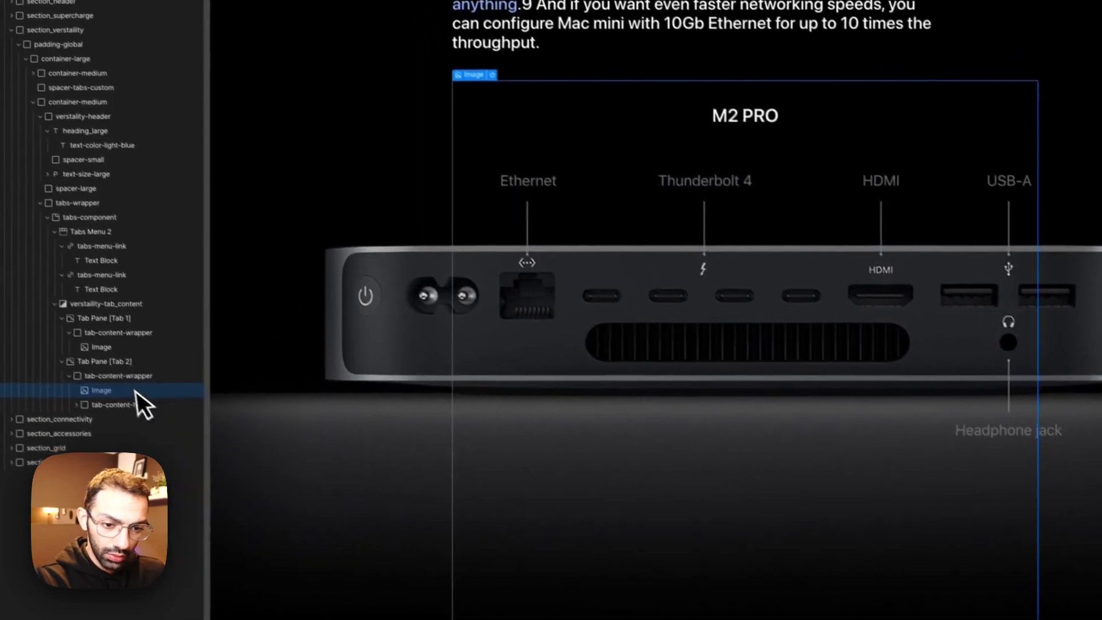
Step: Select the image inside the M2 Pro tab's content wrapper
left_click(134, 377)
left_click(608, 259)
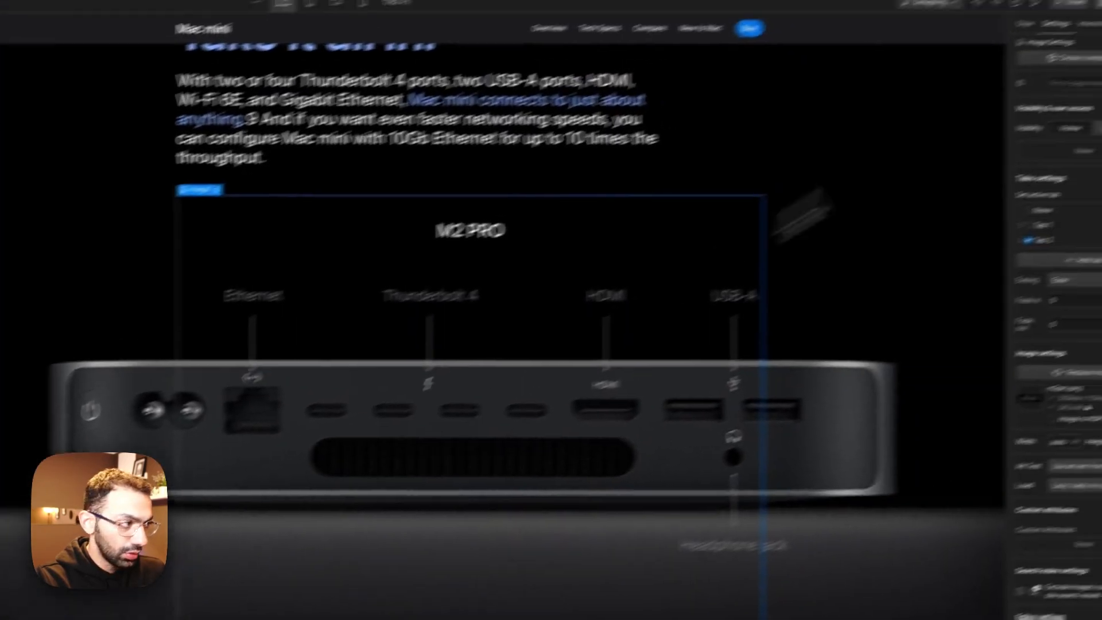
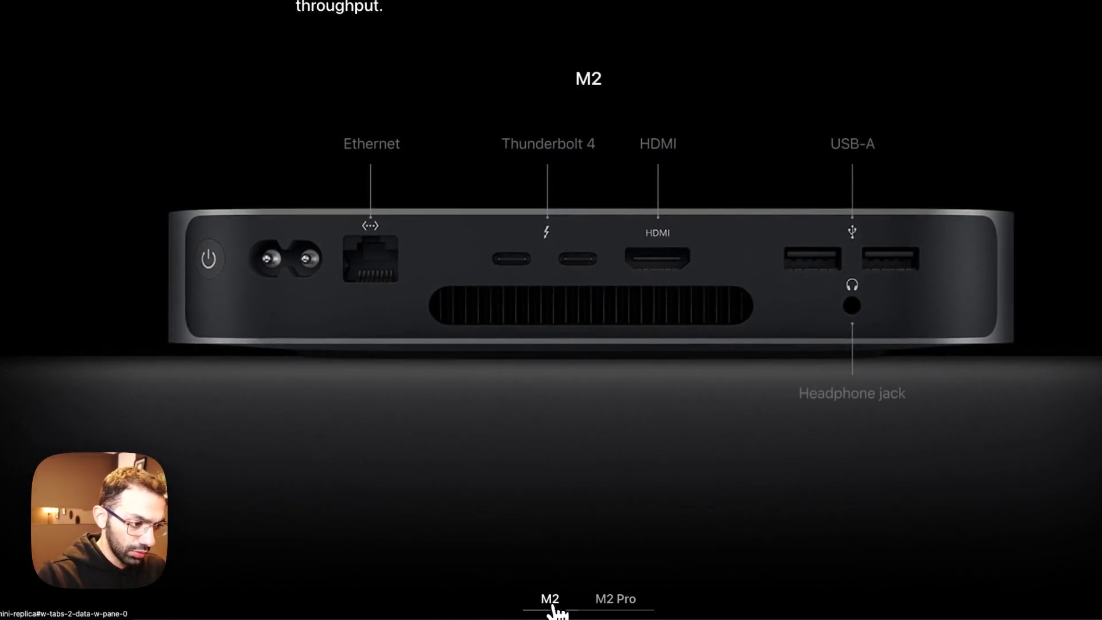
Step: Give the M2 Pro tab's tab-content-wrapper the combo class m2 and reduce its height
left_click(618, 608)
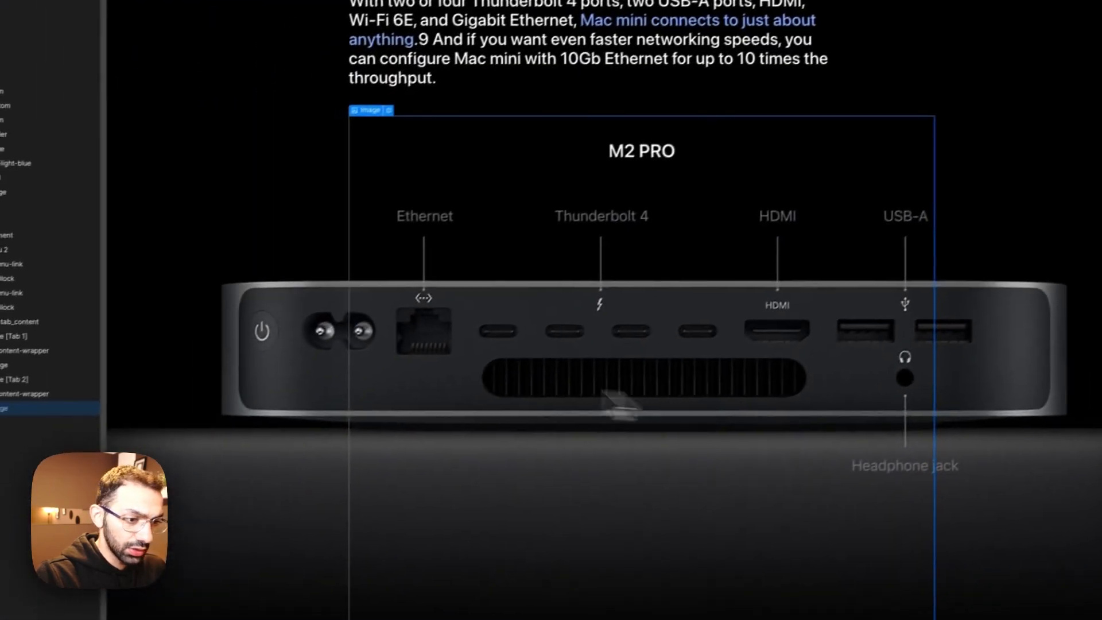
left_click(154, 390)
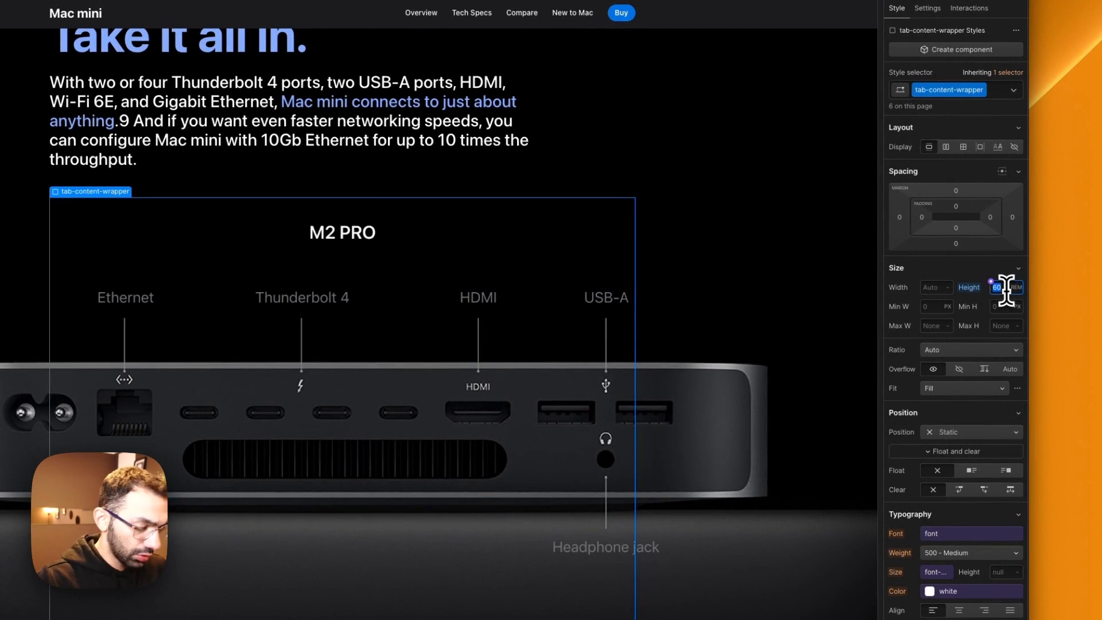
left_click(997, 87)
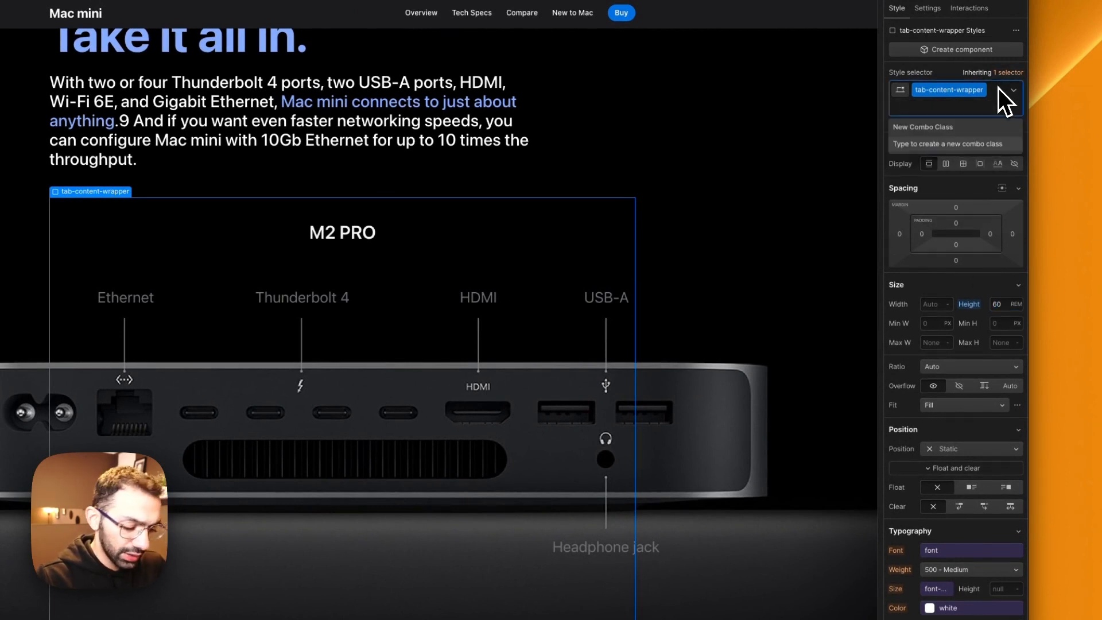
type("m2")
key("Return")
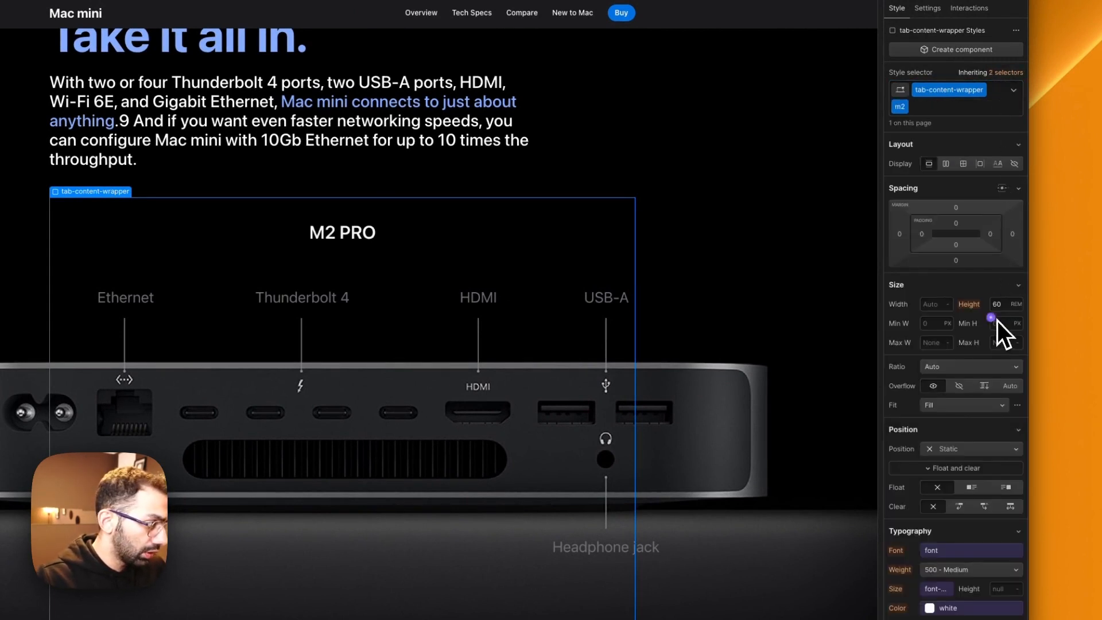
key("Return")
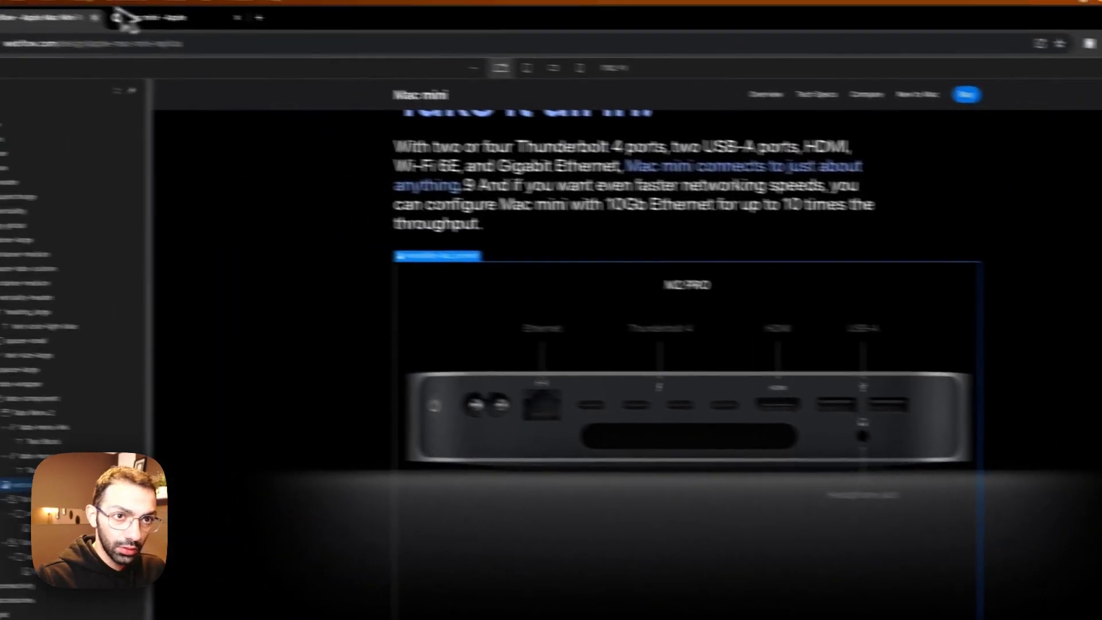
Step: Compare with Apple's page, add the combo class is-m2 to verstaility-tab_content and set its height to 40 rem
left_click(137, 18)
left_click(56, 21)
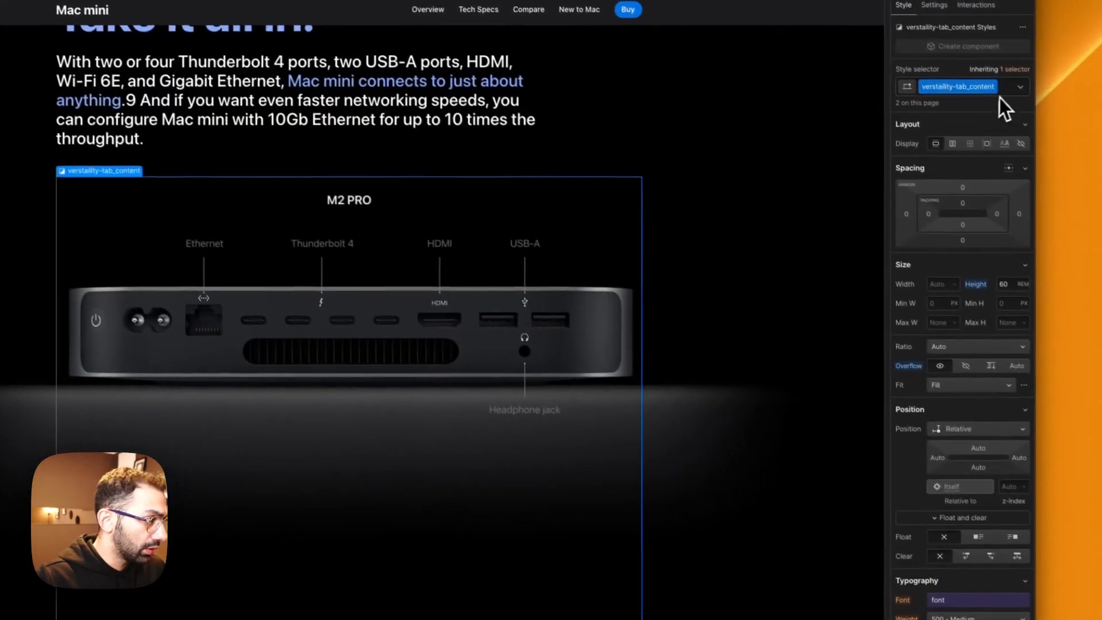
left_click(999, 90)
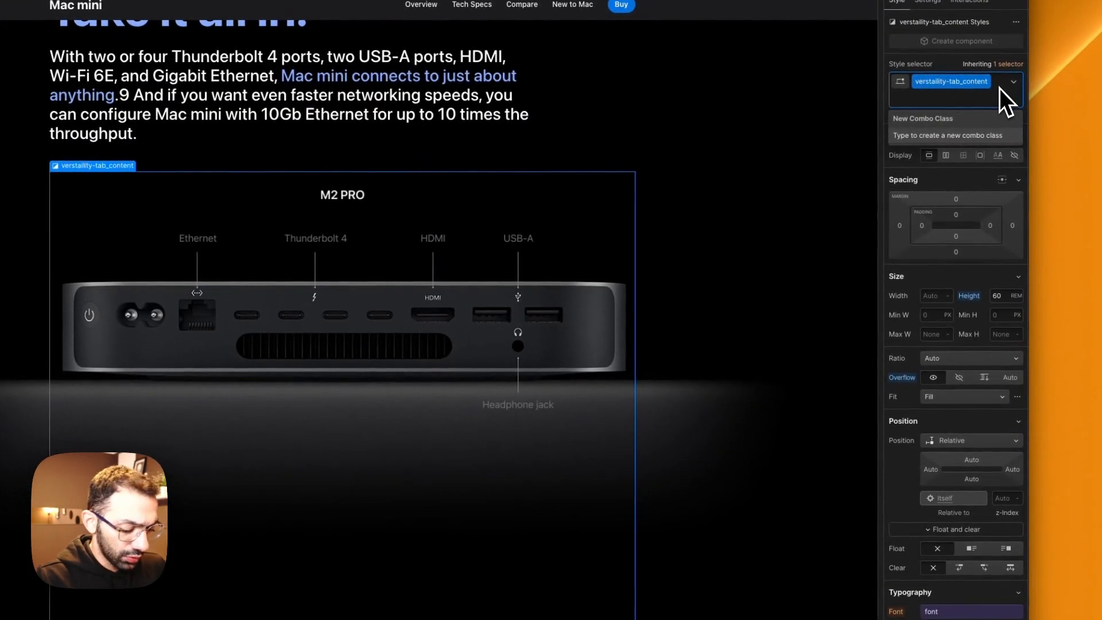
type("is-m2")
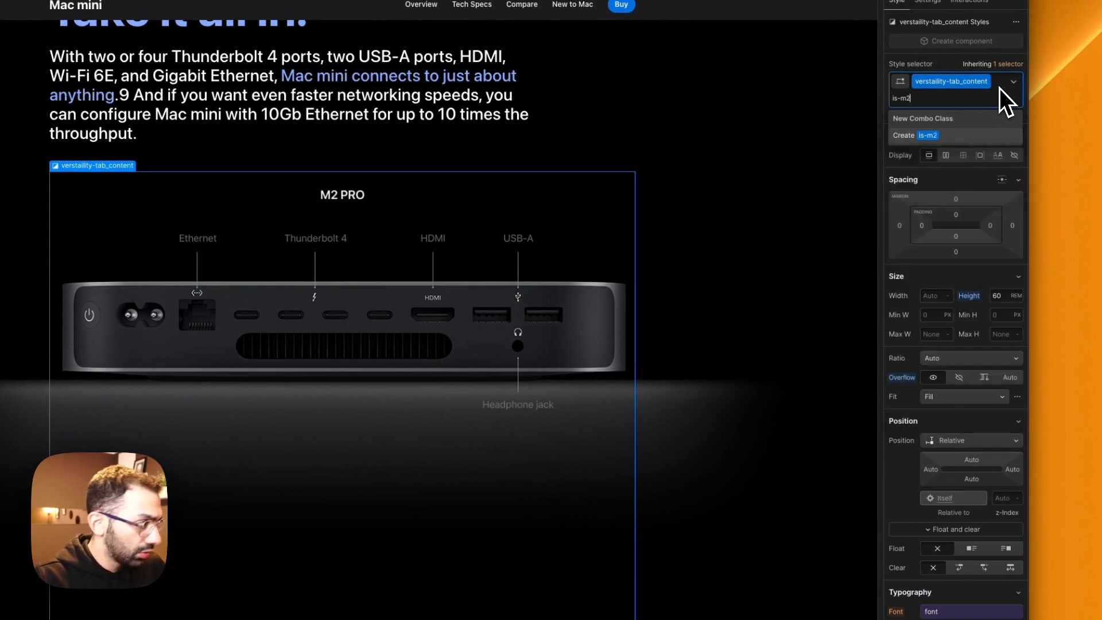
key("Return")
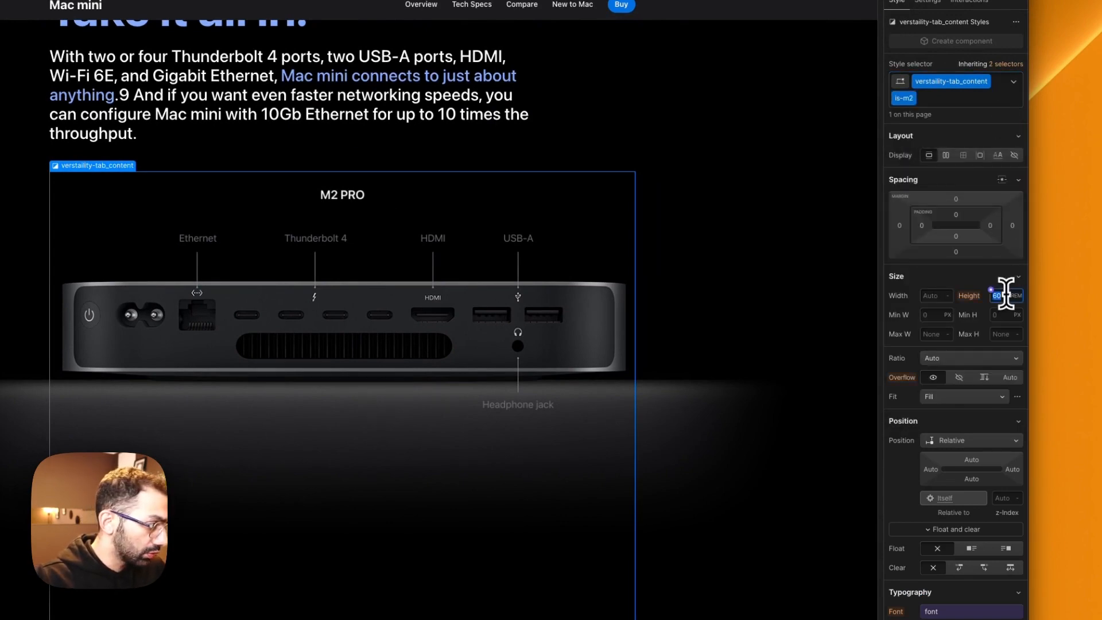
key("Return")
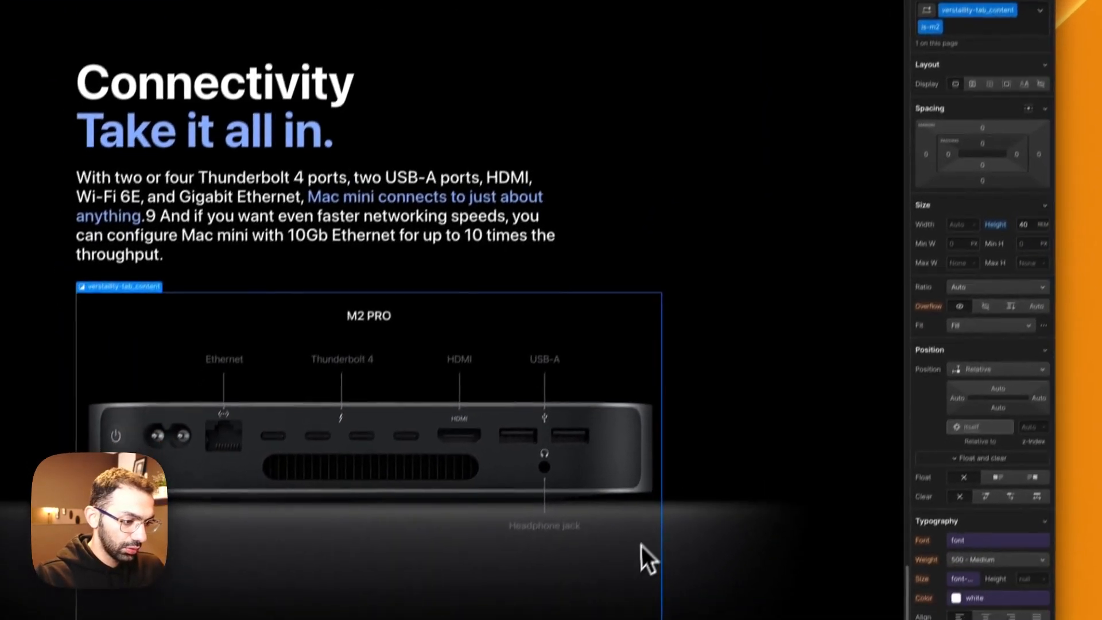
Step: Review the resized Connectivity tabs against the Versatility block above and publish the site
left_click(616, 613)
scroll(549, 425, "up", 3)
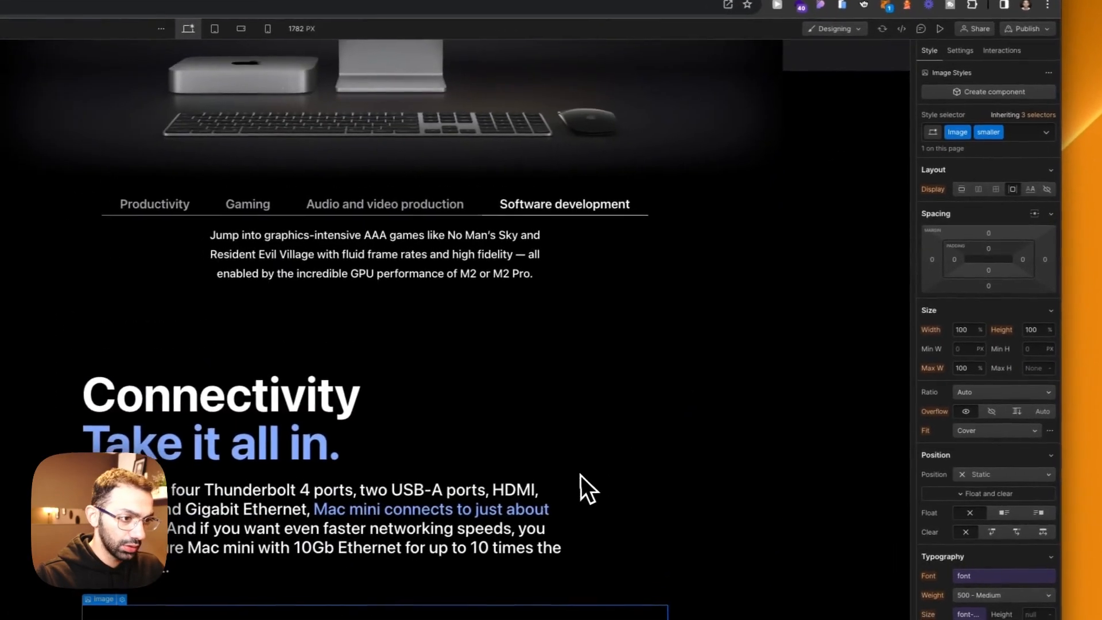
scroll(581, 476, "up", 6)
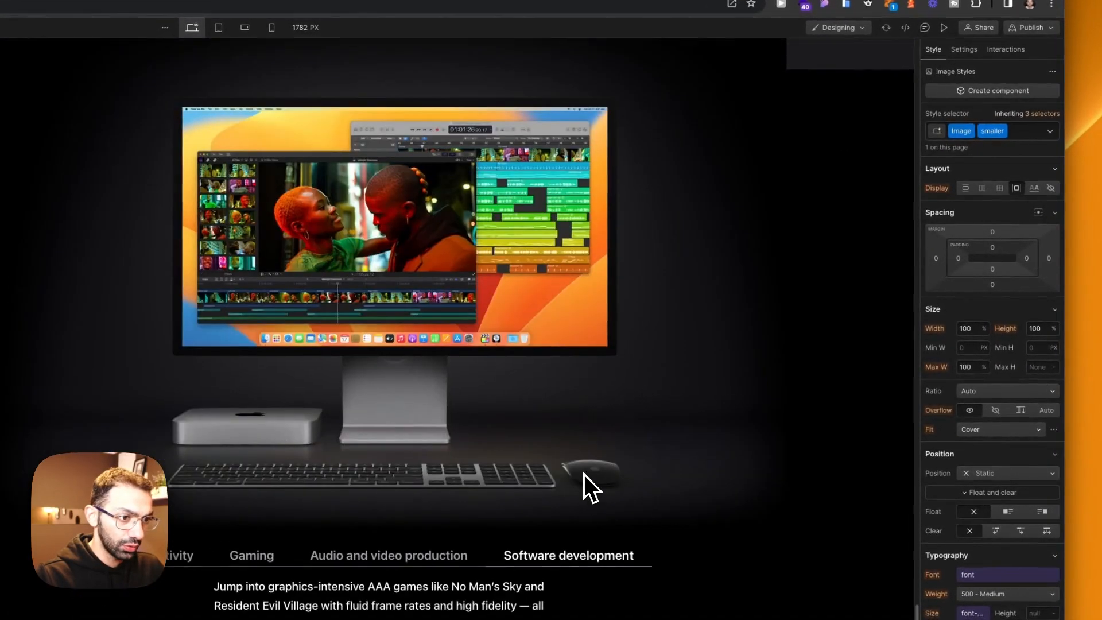
scroll(581, 475, "down", 9)
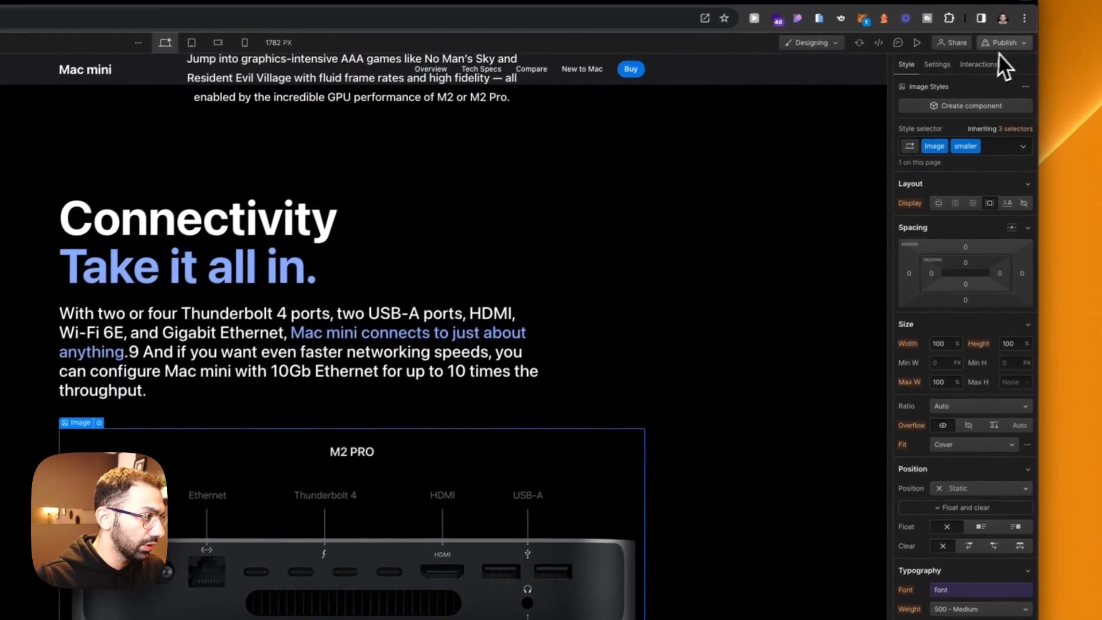
left_click(1027, 31)
left_click(1003, 203)
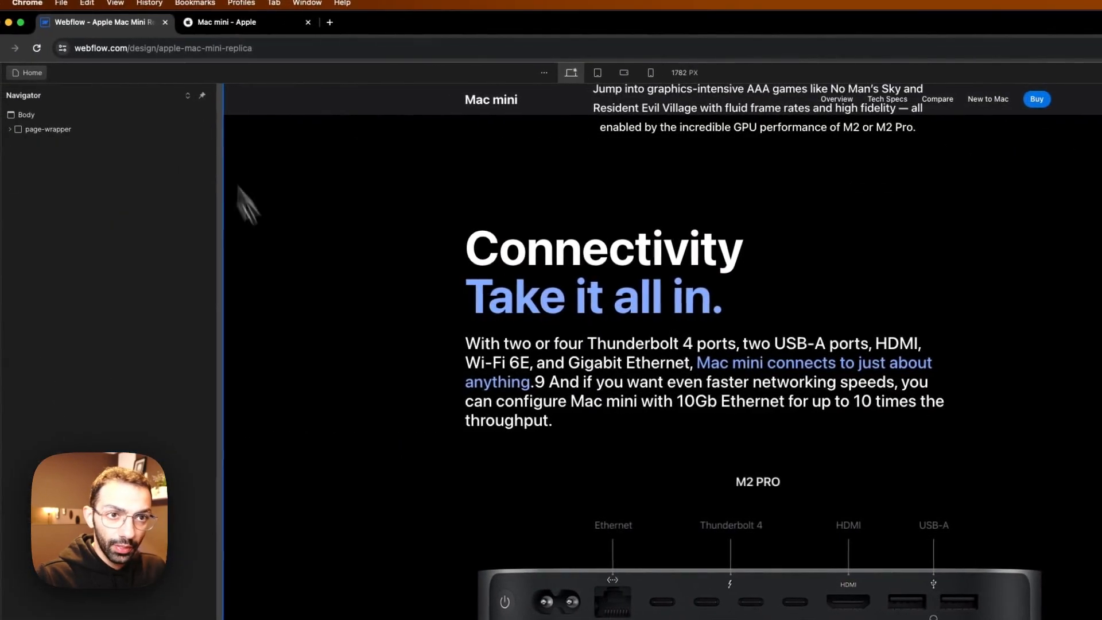
Step: Check the cards below Connectivity on Apple's page, collapse section_verstaility and select section_connectivity
left_click(221, 21)
scroll(379, 517, "down", 10)
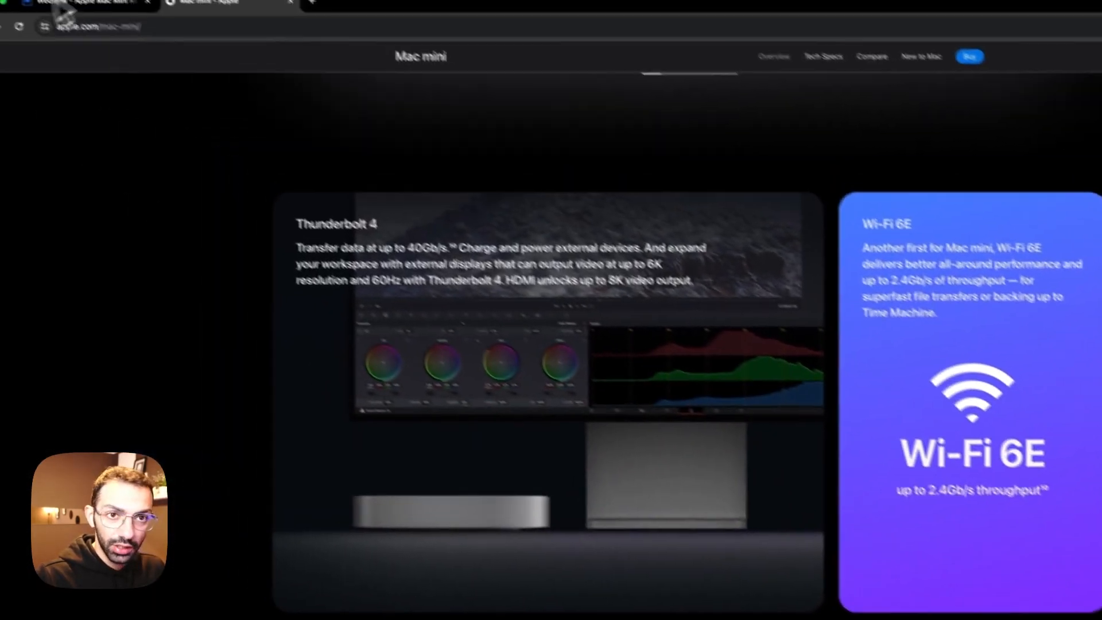
left_click(77, 6)
left_click(517, 497)
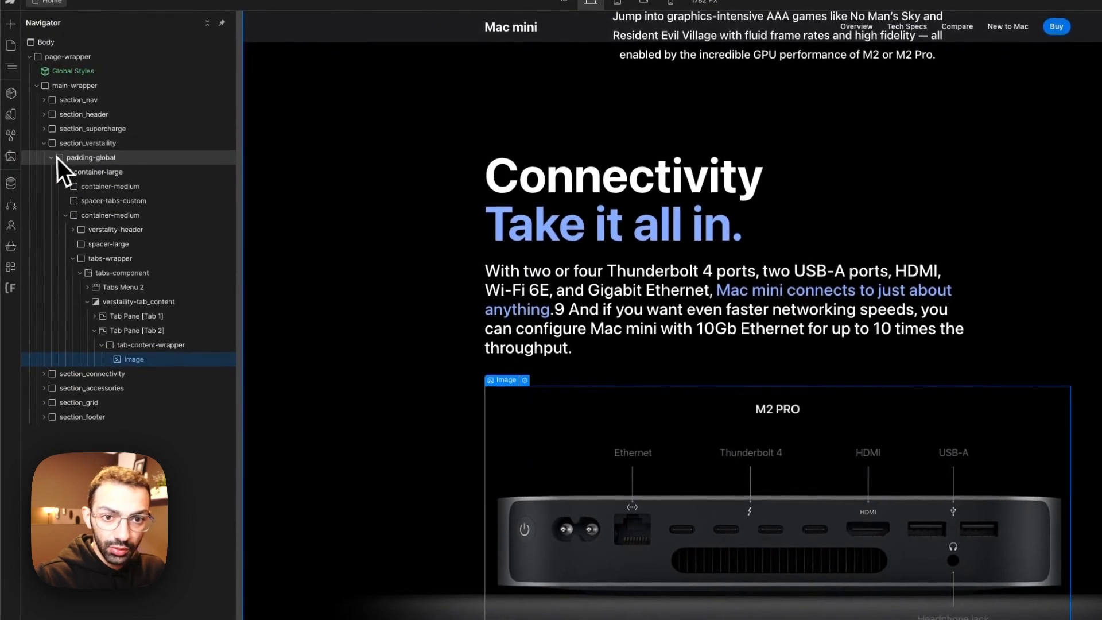
left_click(51, 159)
left_click(59, 146)
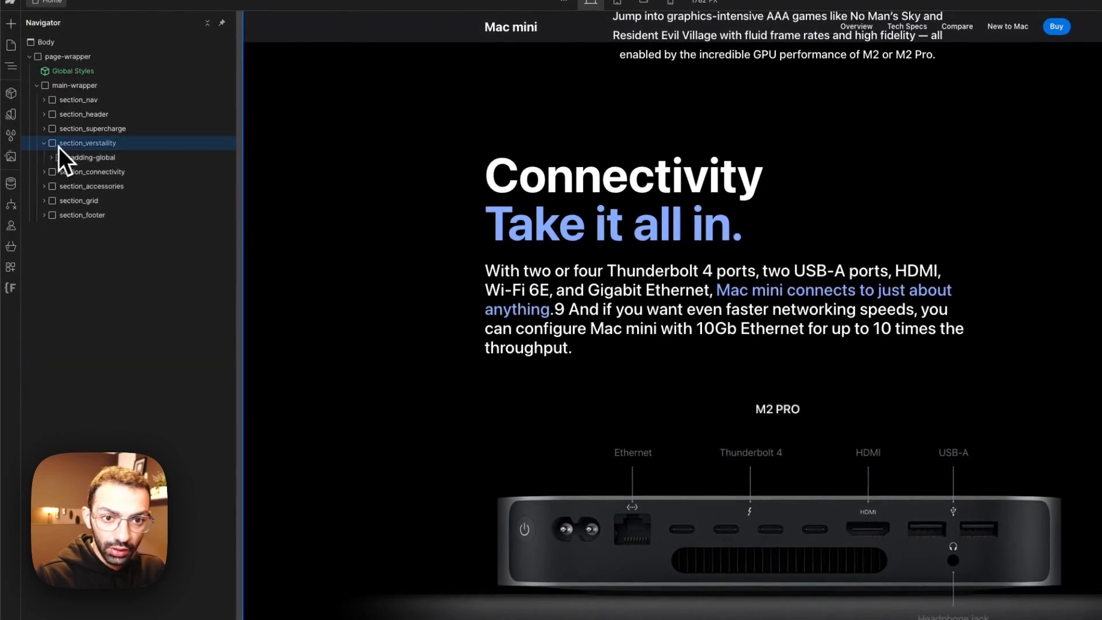
left_click(44, 145)
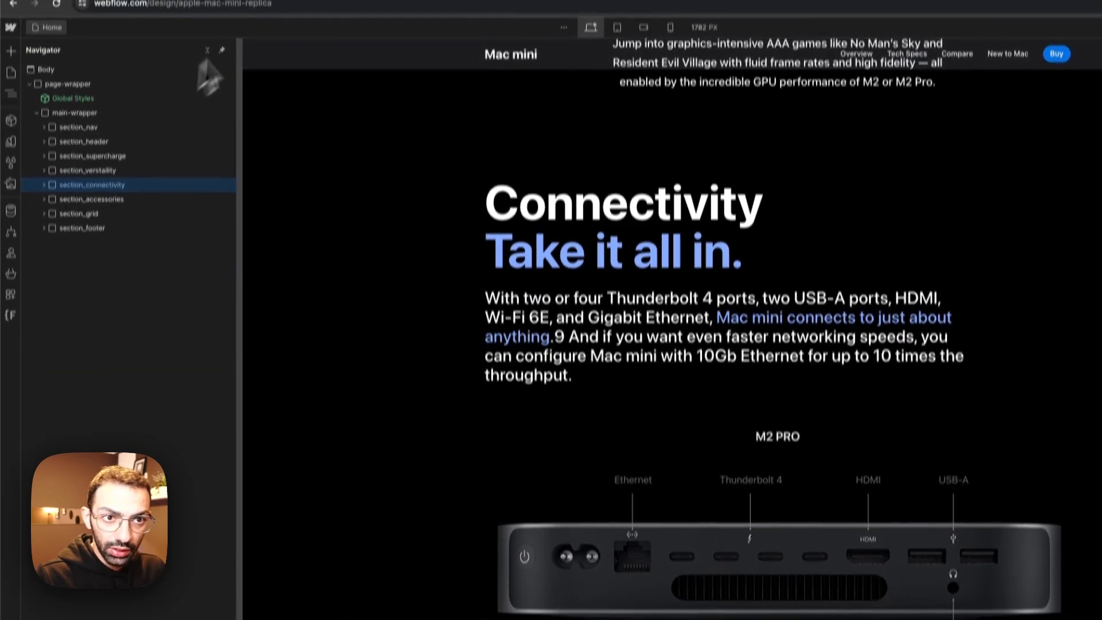
Step: Check Apple's page again and copy the card-grid from section_supercharge
left_click(247, 18)
scroll(447, 350, "up", 2)
scroll(453, 402, "up", 2)
left_click(148, 23)
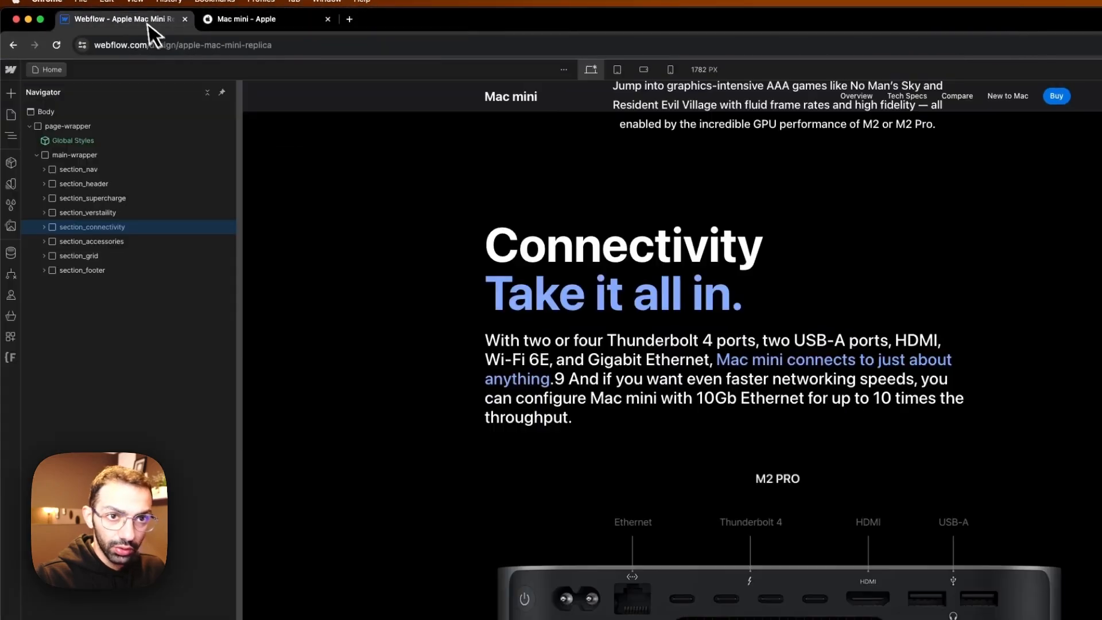
scroll(574, 531, "up", 15)
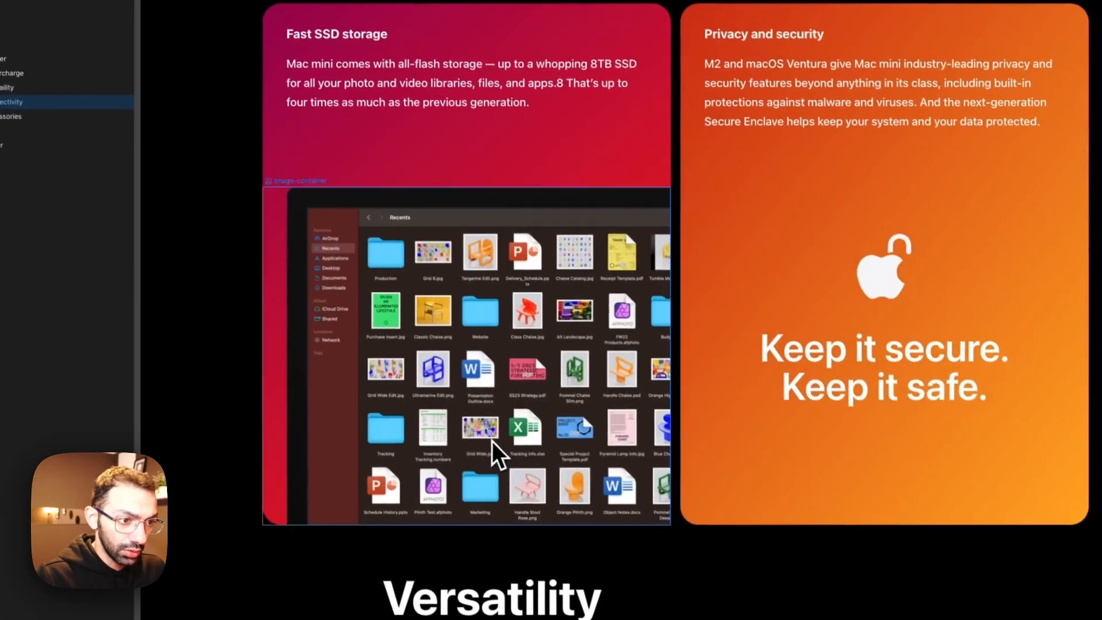
scroll(642, 250, "up", 5)
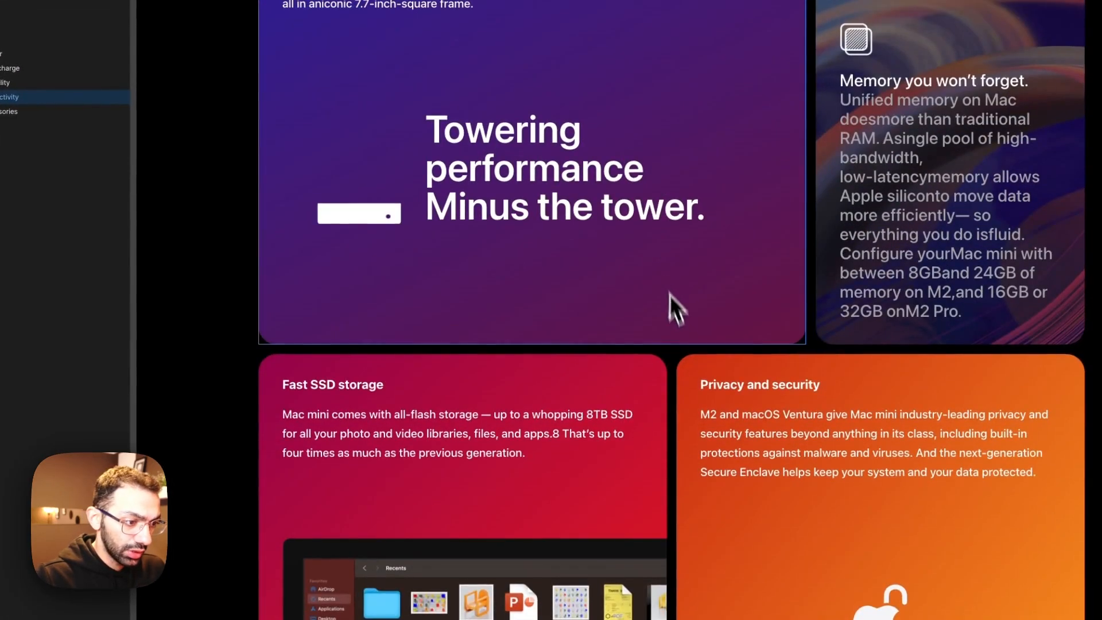
left_click(674, 356)
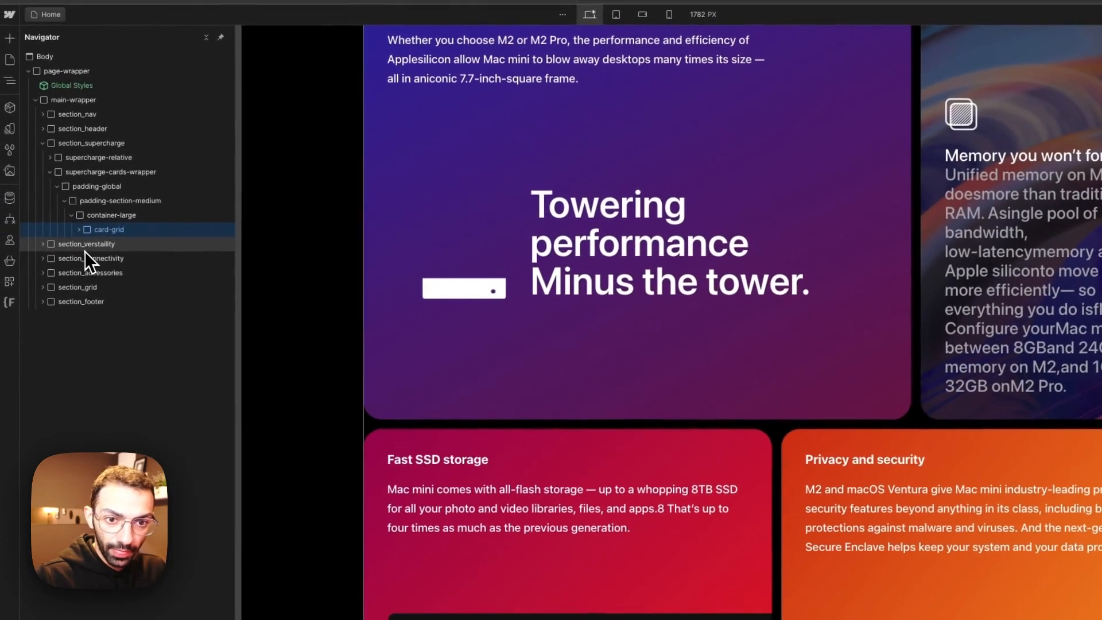
Step: Paste the copied card-grid into the container-large of section_connectivity and inspect the pasted cards
left_click(64, 262)
left_click(44, 259)
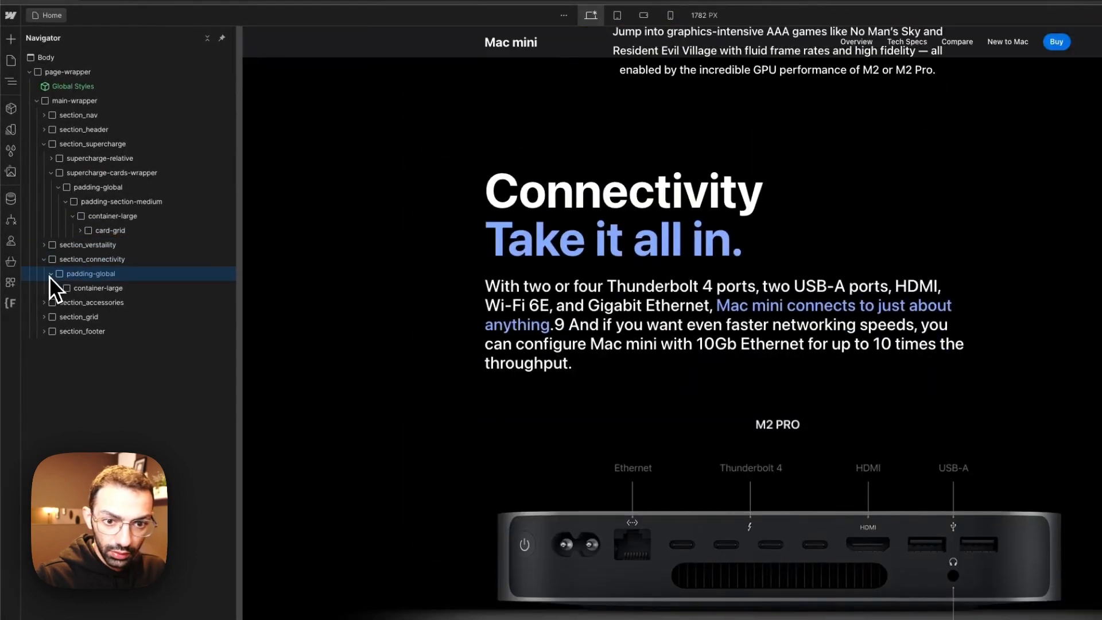
left_click(73, 288)
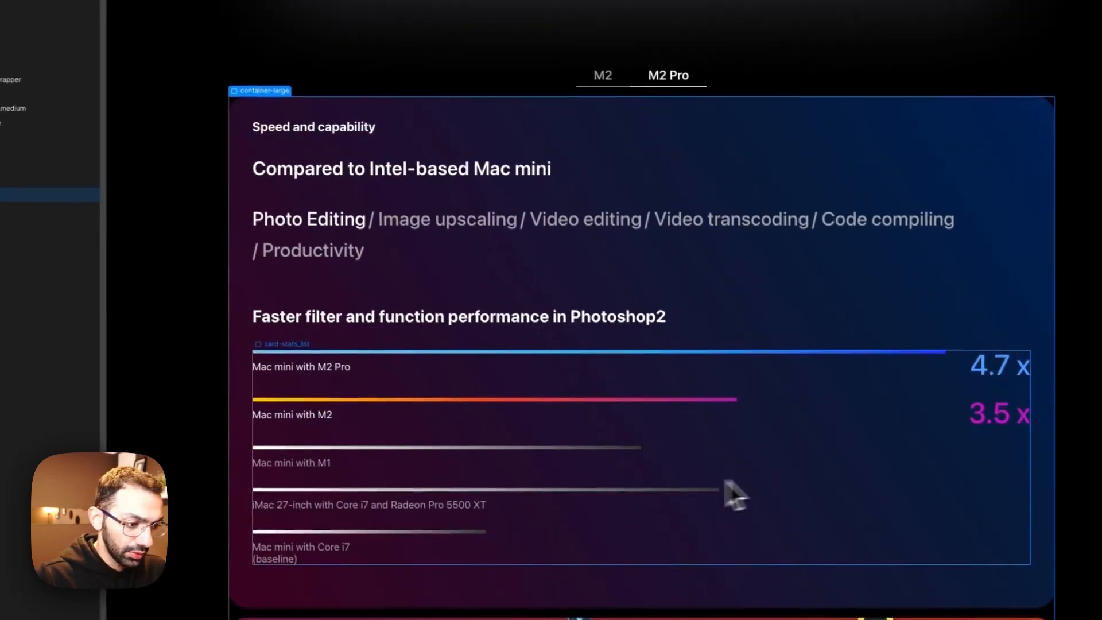
left_click(724, 481)
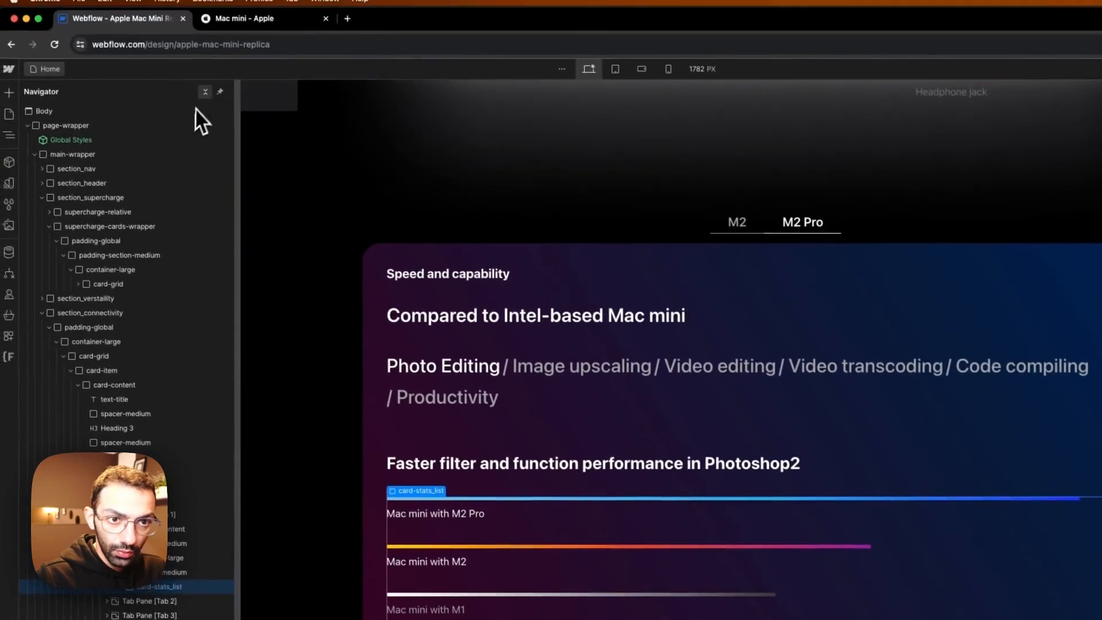
Step: Wrap section_connectivity's container-large in a div block with the class padding-section-large
left_click(207, 94)
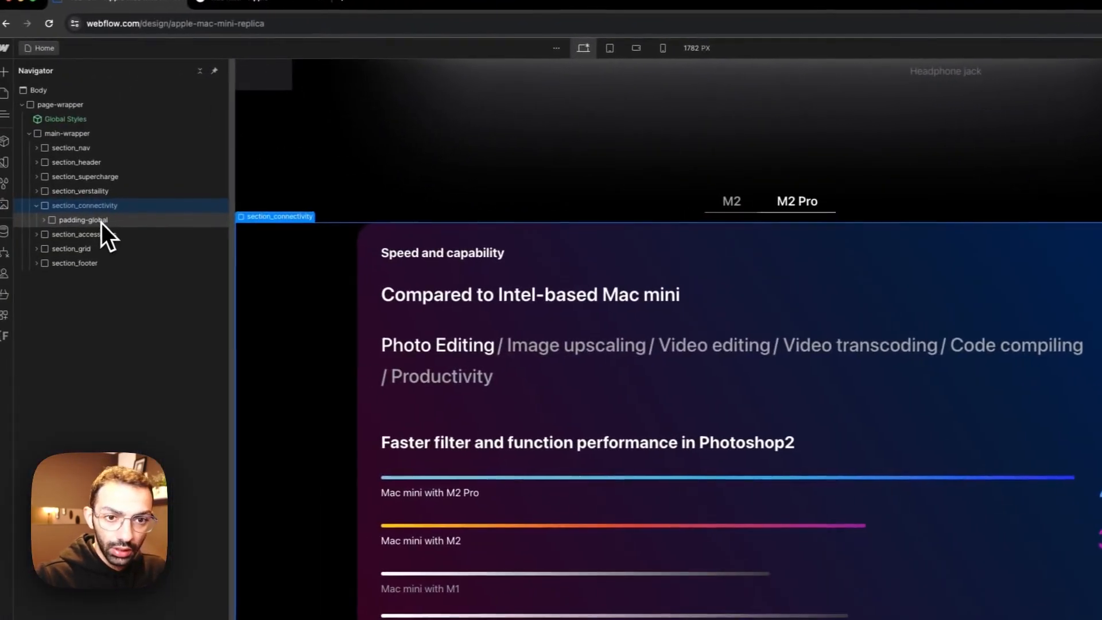
left_click(104, 222)
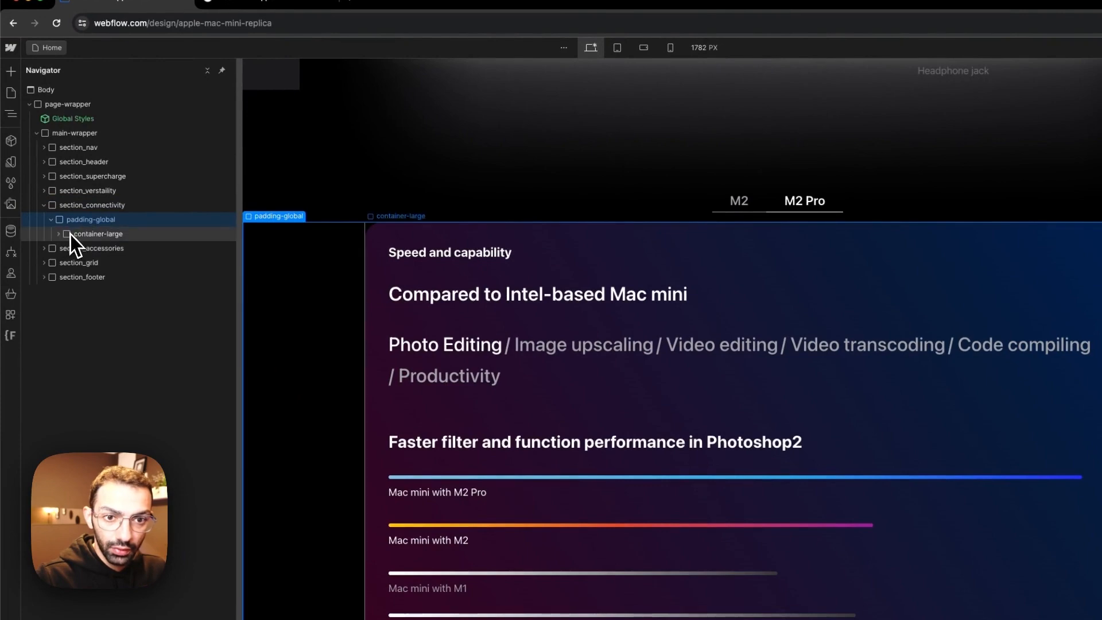
left_click(70, 234)
right_click(72, 235)
mouse_move(102, 254)
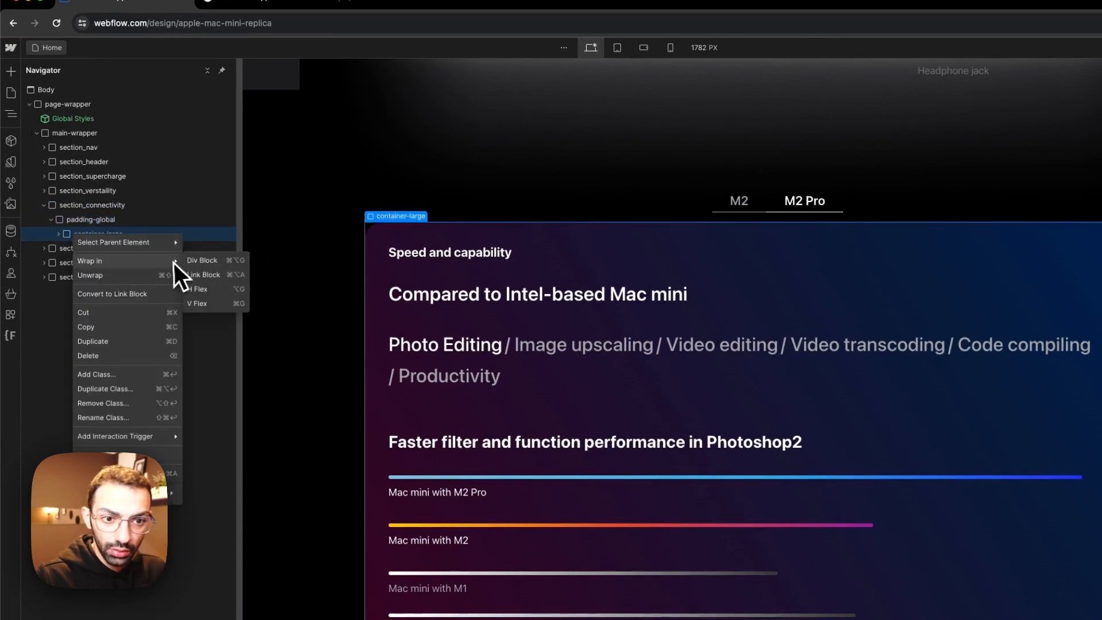
left_click(204, 262)
left_click(959, 179)
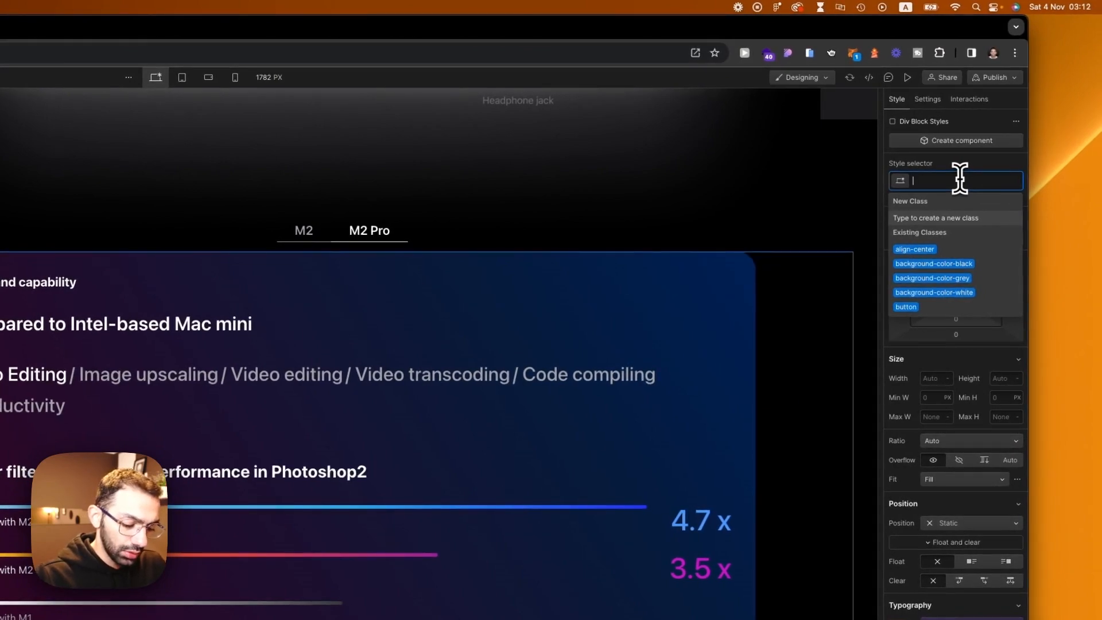
type("section")
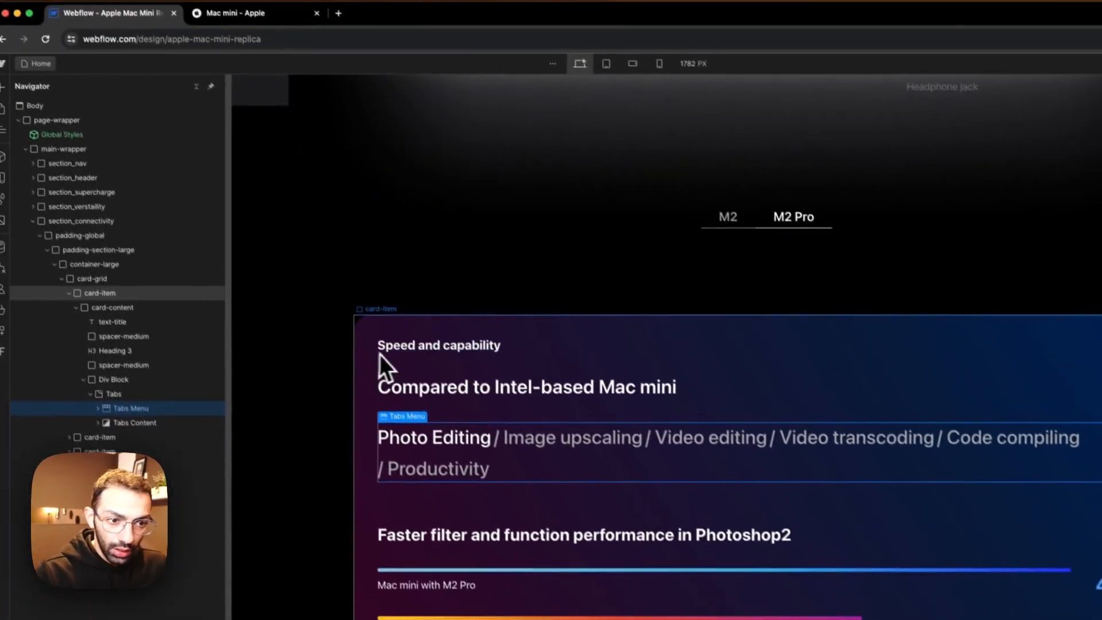
Step: Compare with Apple's Thunderbolt 4 and Wi-Fi 6E cards and delete the Speed and capability card from the connectivity card-grid
left_click(293, 253)
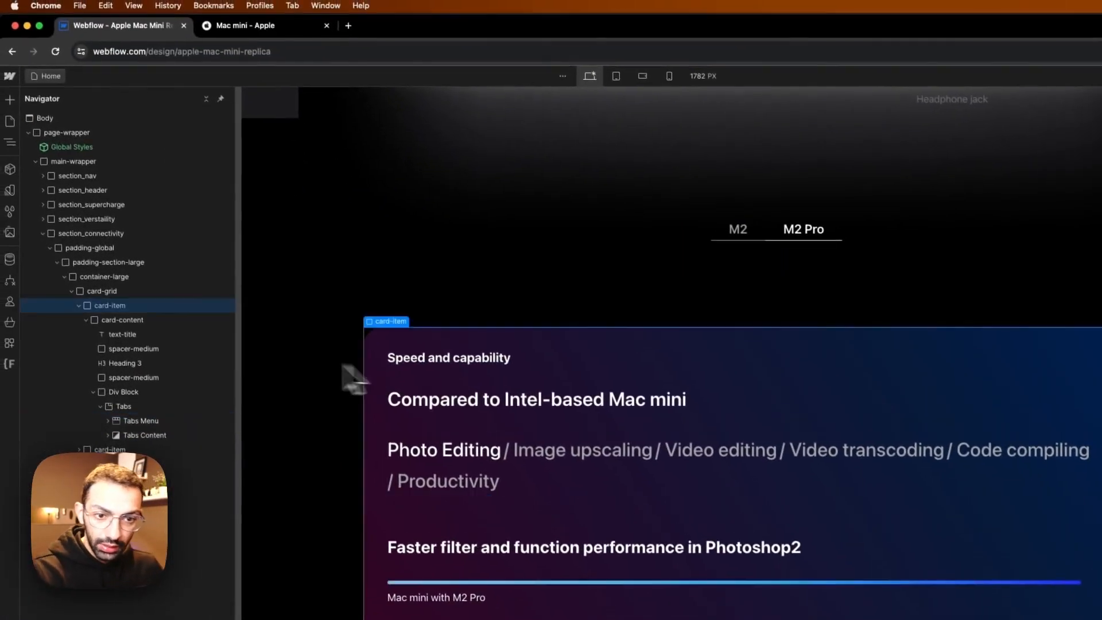
left_click(265, 30)
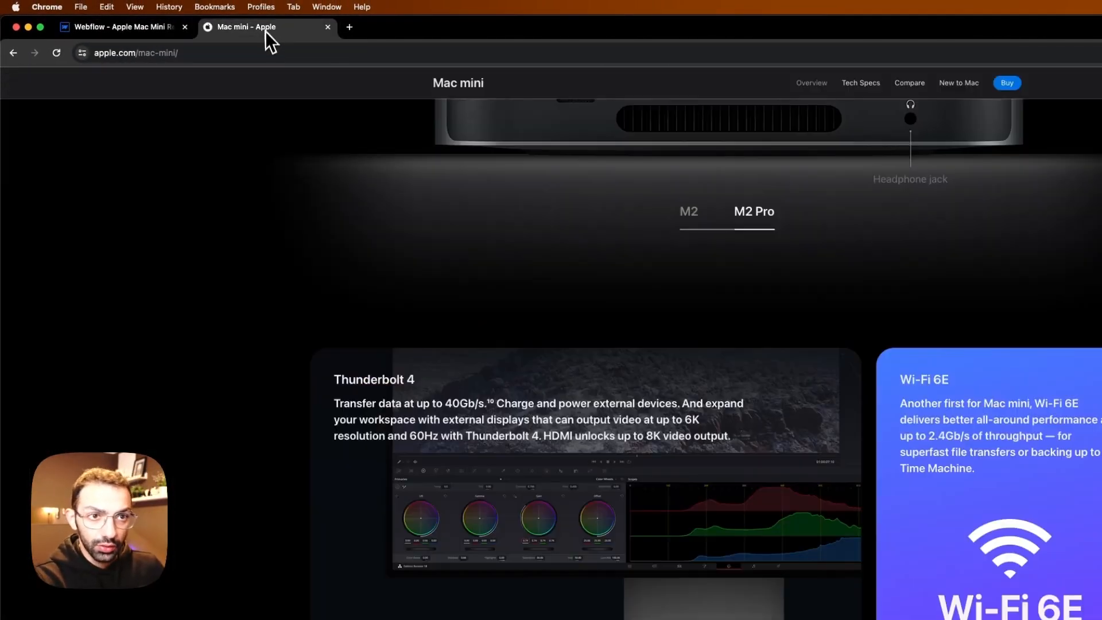
scroll(642, 505, "down", 7)
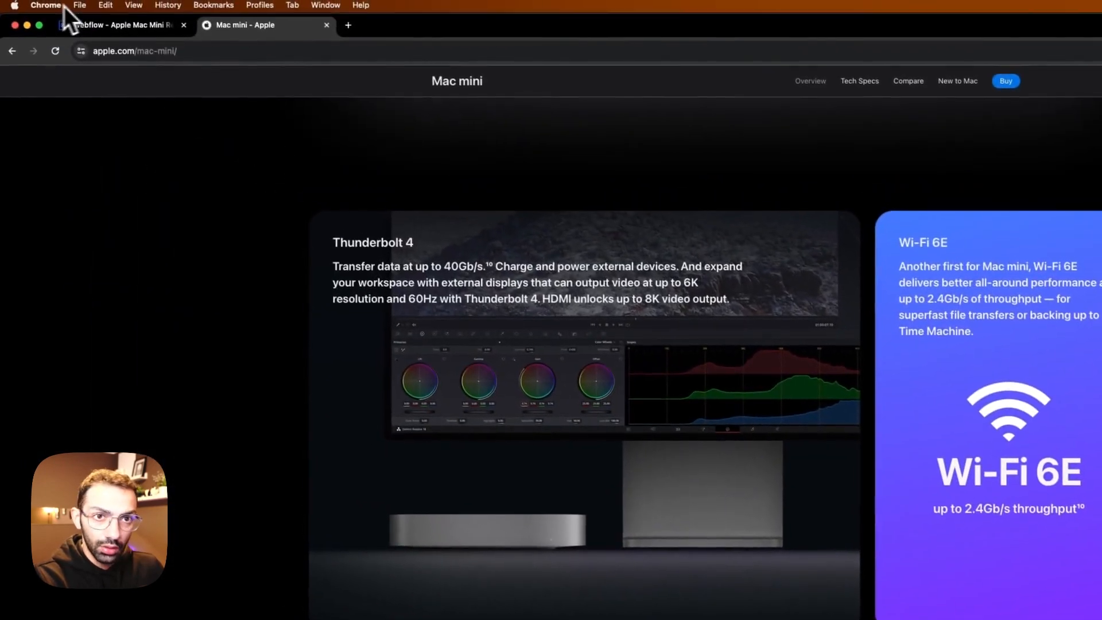
left_click(106, 24)
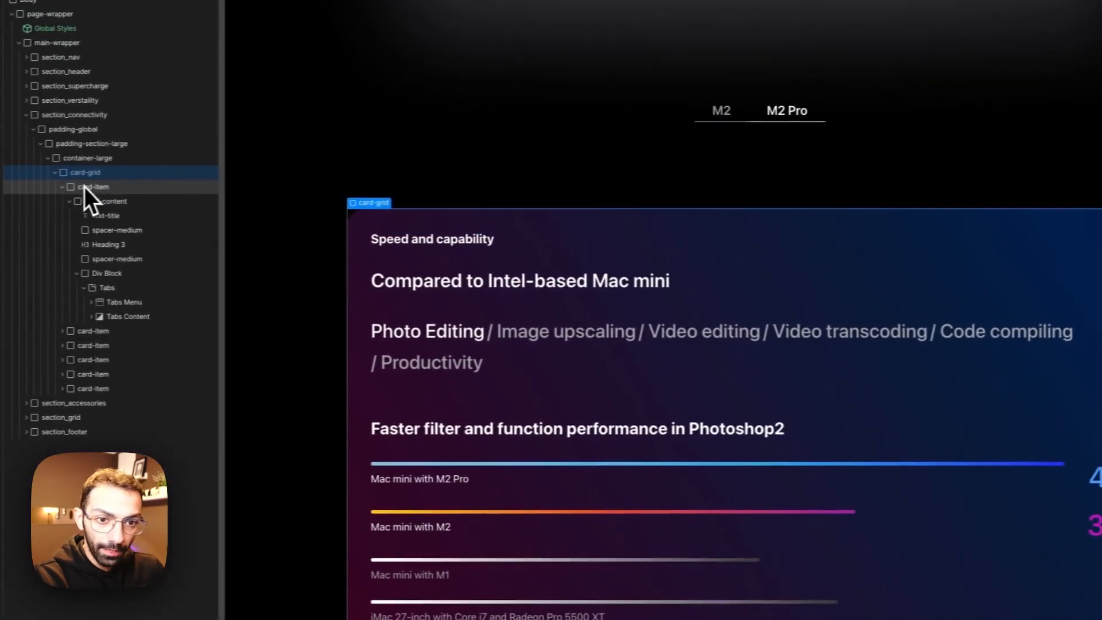
left_click(107, 186)
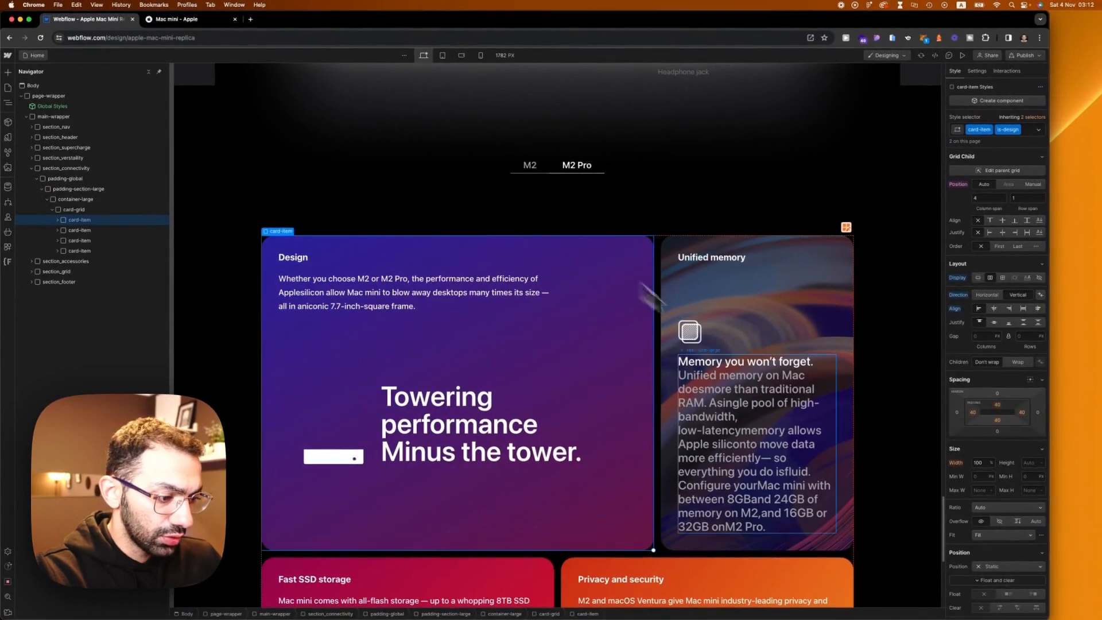
Step: Delete the Fast SSD storage and Privacy and security cards from the connectivity card-grid
scroll(637, 356, "down", 5)
left_click(542, 372)
key("Delete")
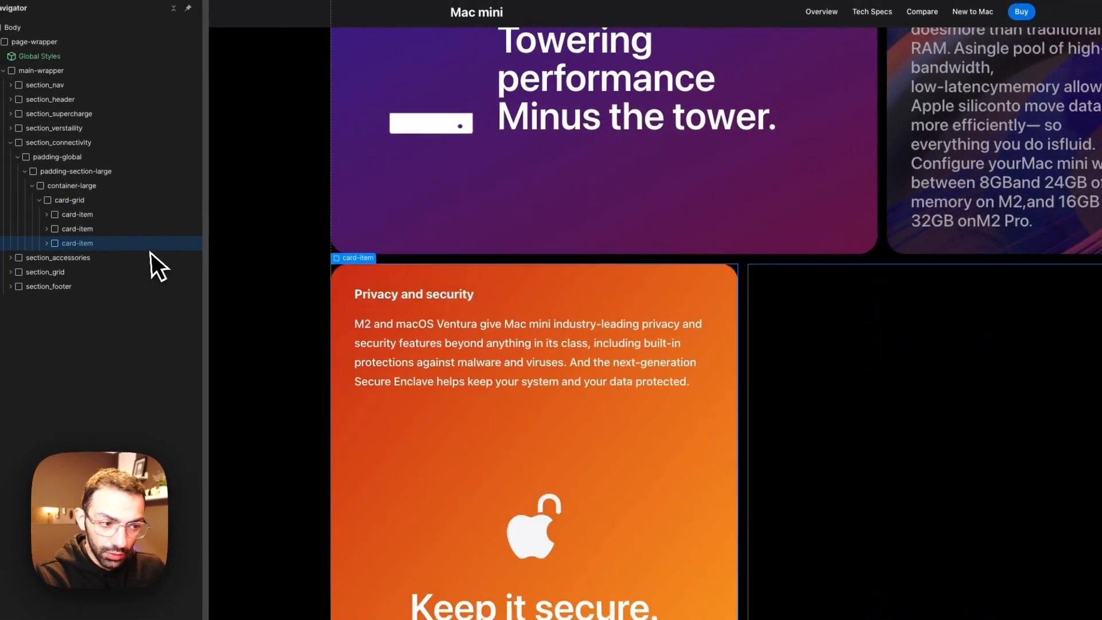
key("Delete")
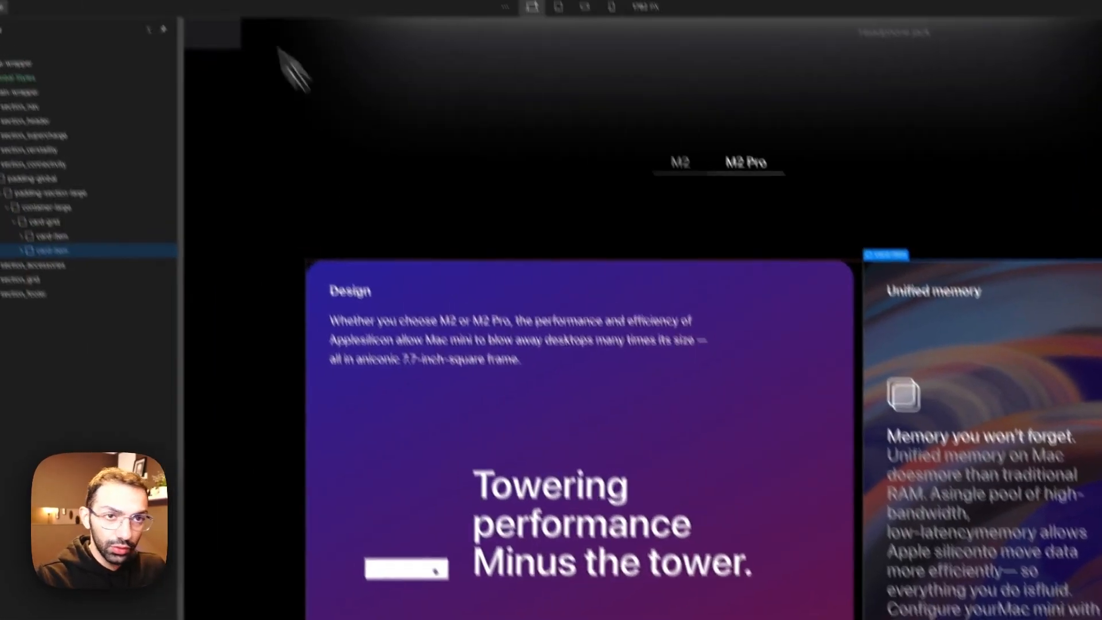
Step: Compare the first card with Apple's Thunderbolt 4 card and delete towering-card-block from the Design card
left_click(211, 25)
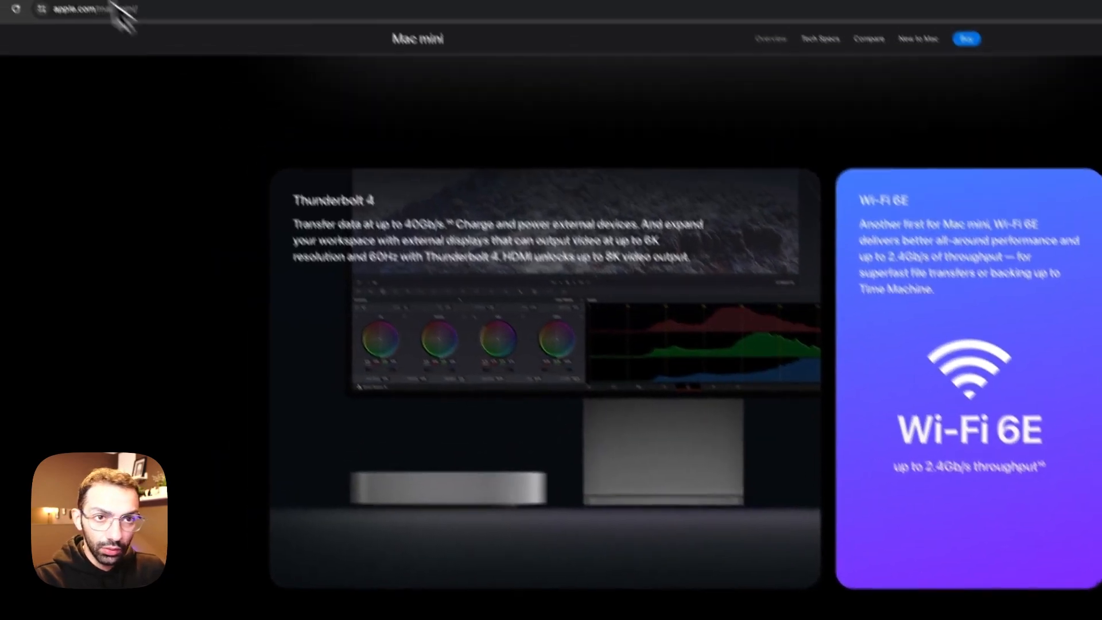
left_click(122, 29)
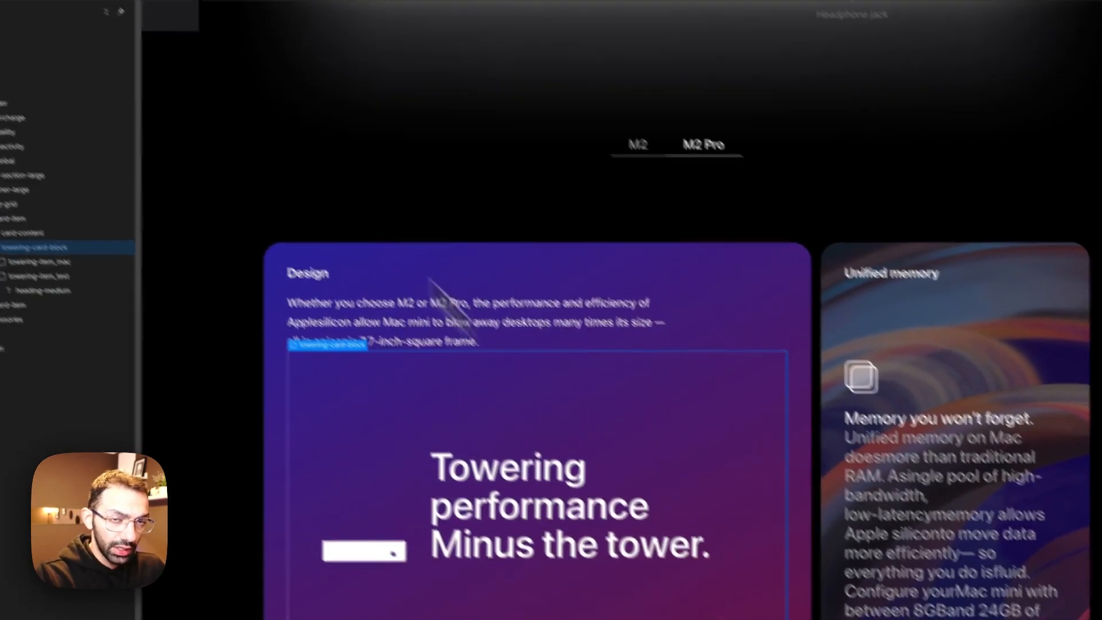
left_click(248, 17)
left_click(124, 26)
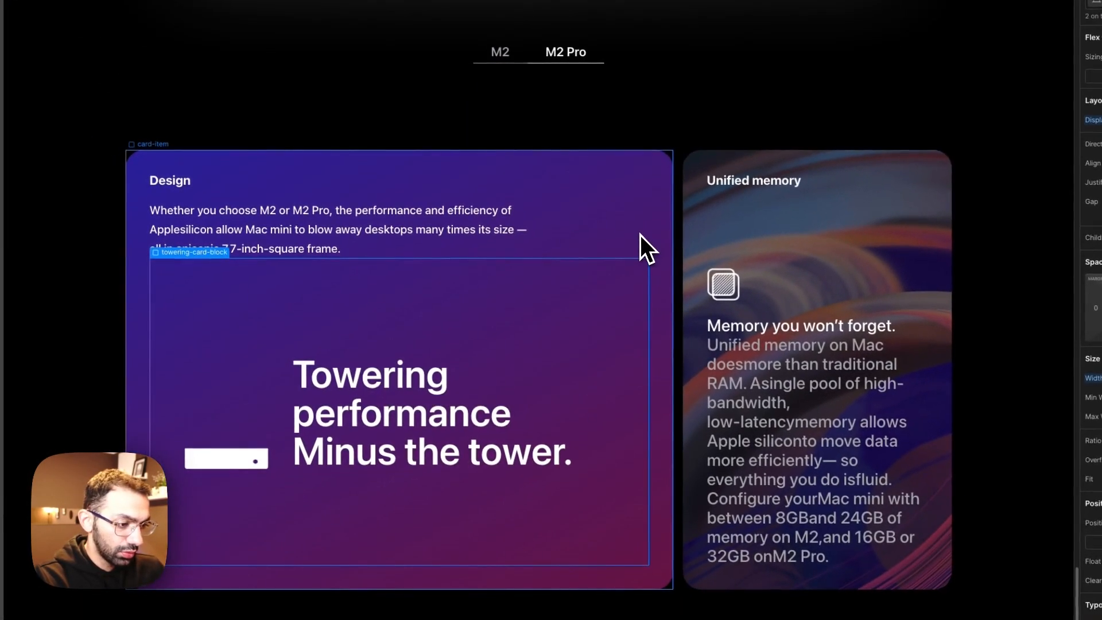
key("Delete")
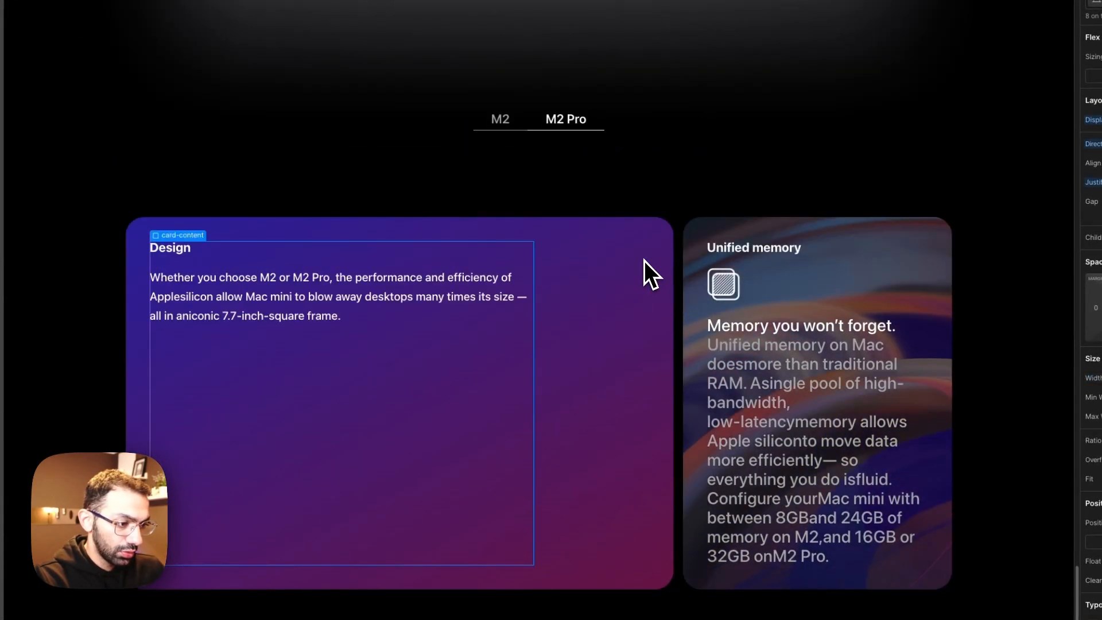
Step: Replace the is-design combo class on the first connectivity card-item with a new combo class named is-thunderbolt
left_click(573, 366)
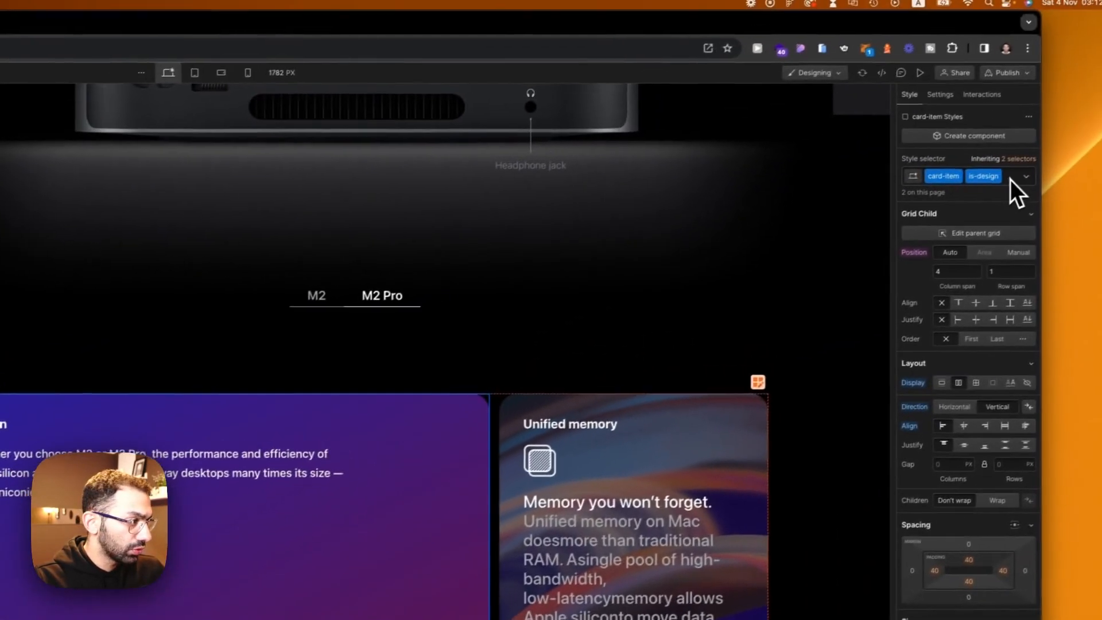
left_click(1001, 183)
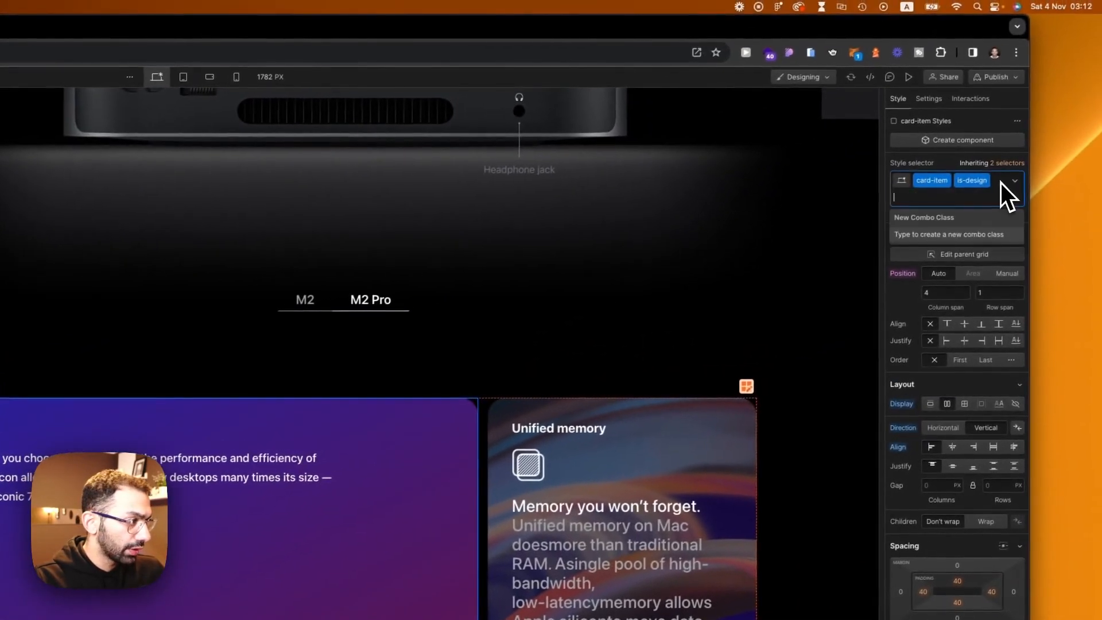
key("BackSpace")
type("is-")
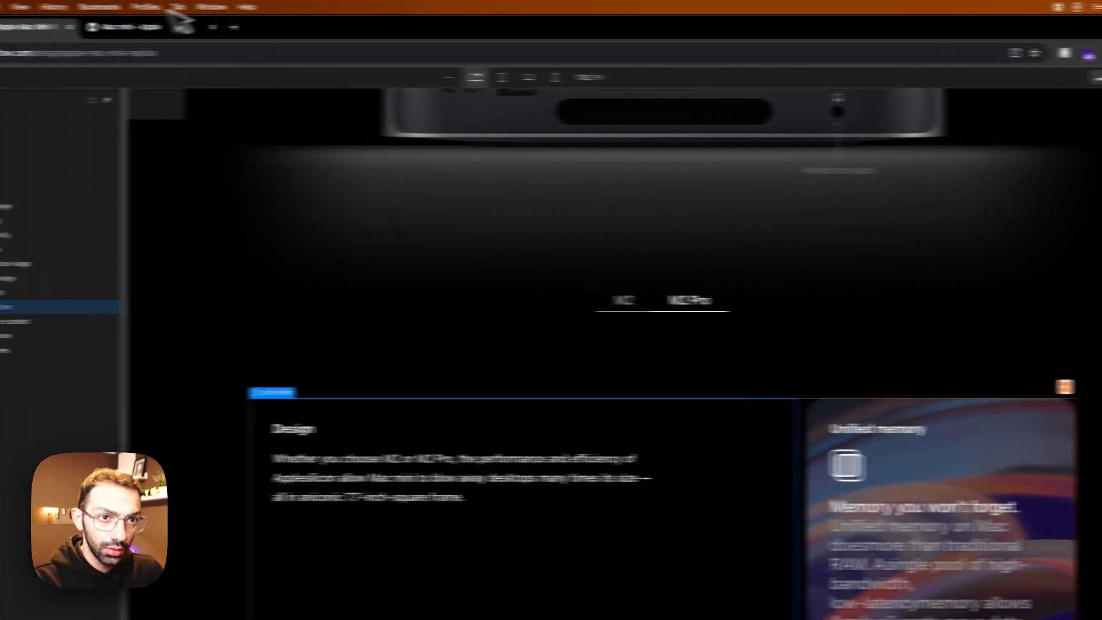
left_click(230, 37)
left_click(160, 33)
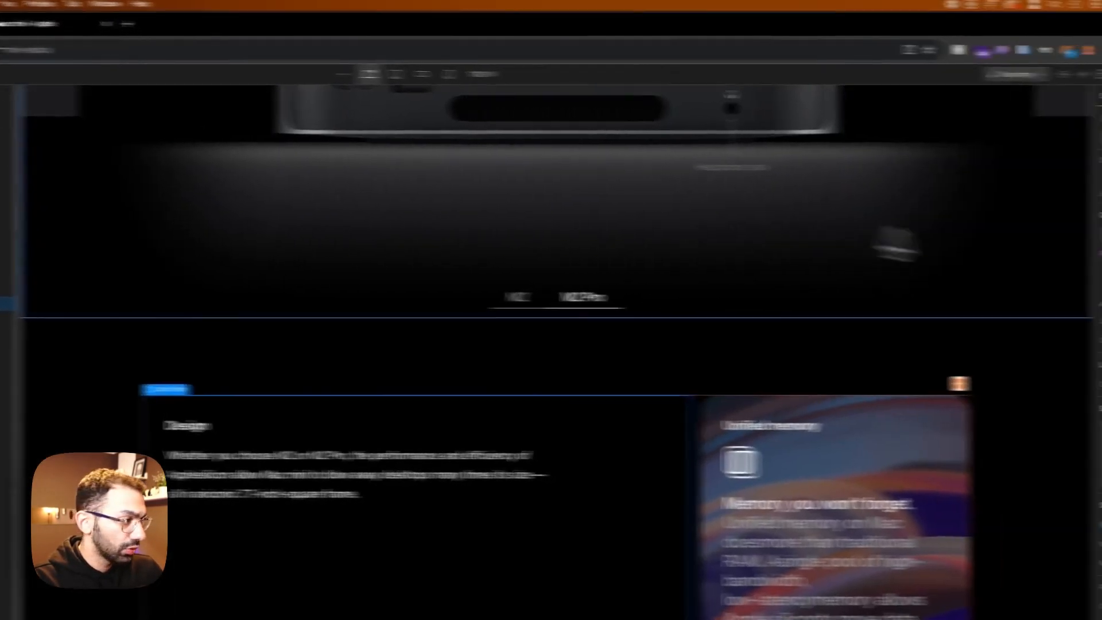
left_click(972, 188)
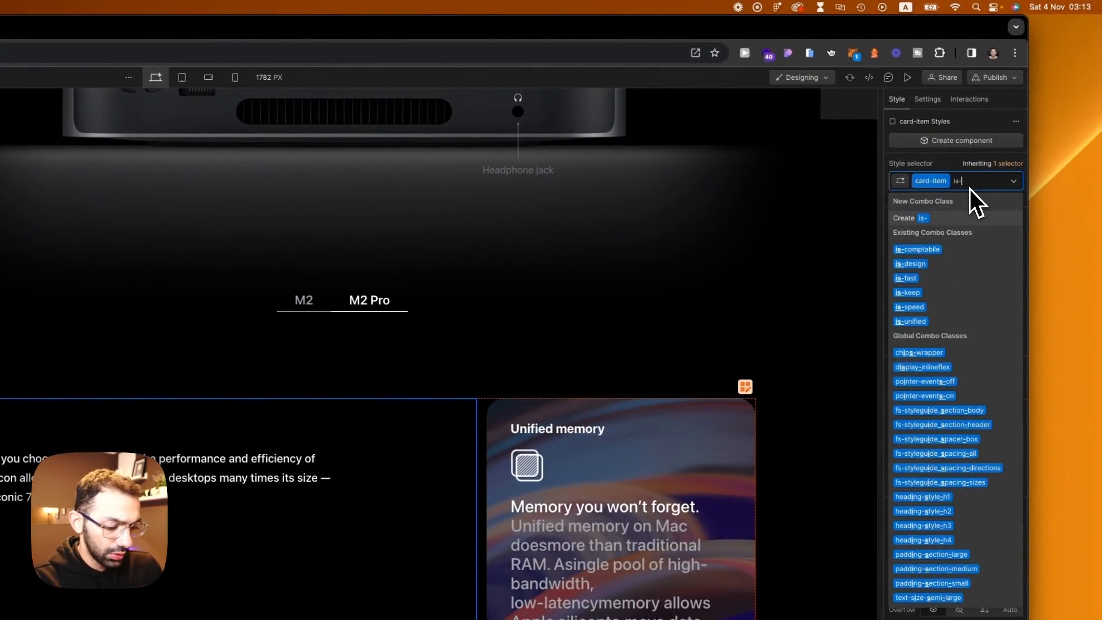
type("thu")
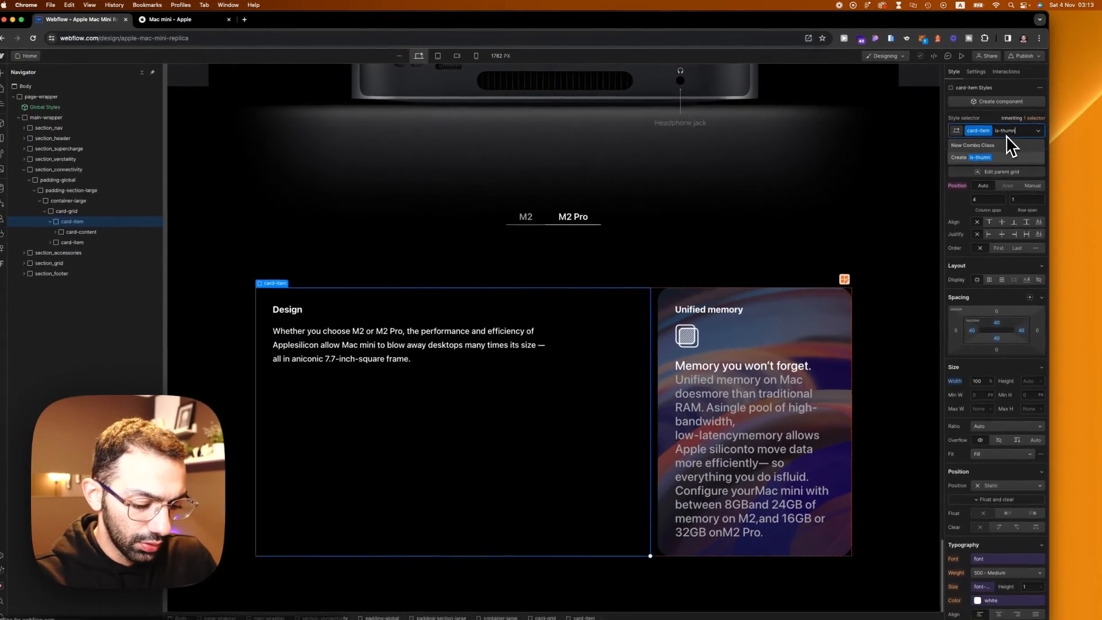
type("nderbolt")
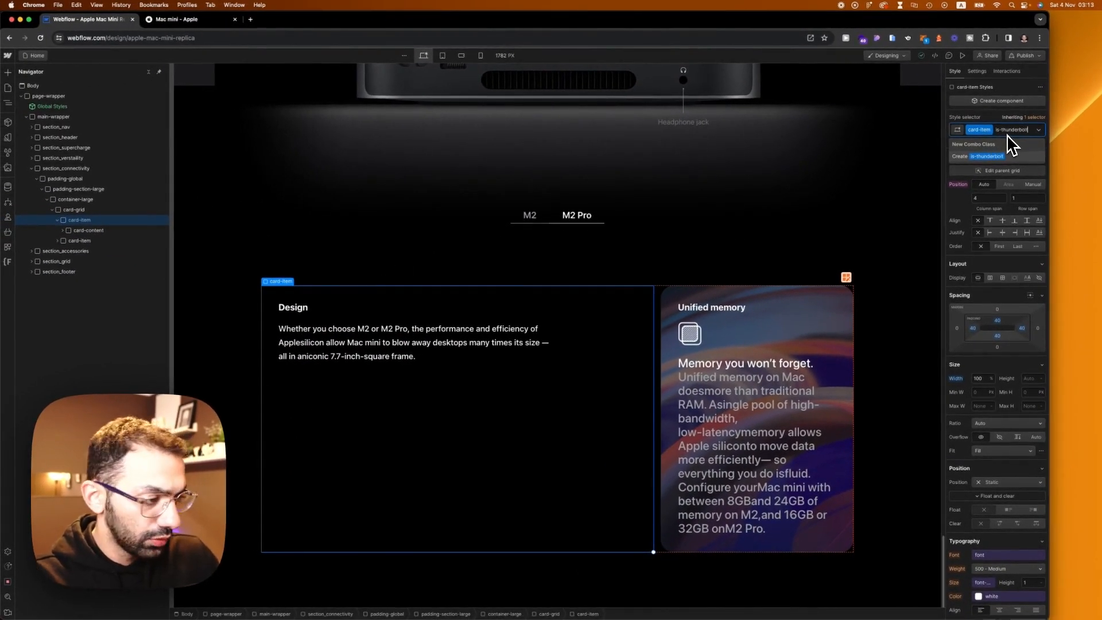
key("Return")
Step: Add the thunderbolt image from the assets as the background of the is-thunderbolt card, using Apple's card as reference
scroll(1011, 380, "down", 10)
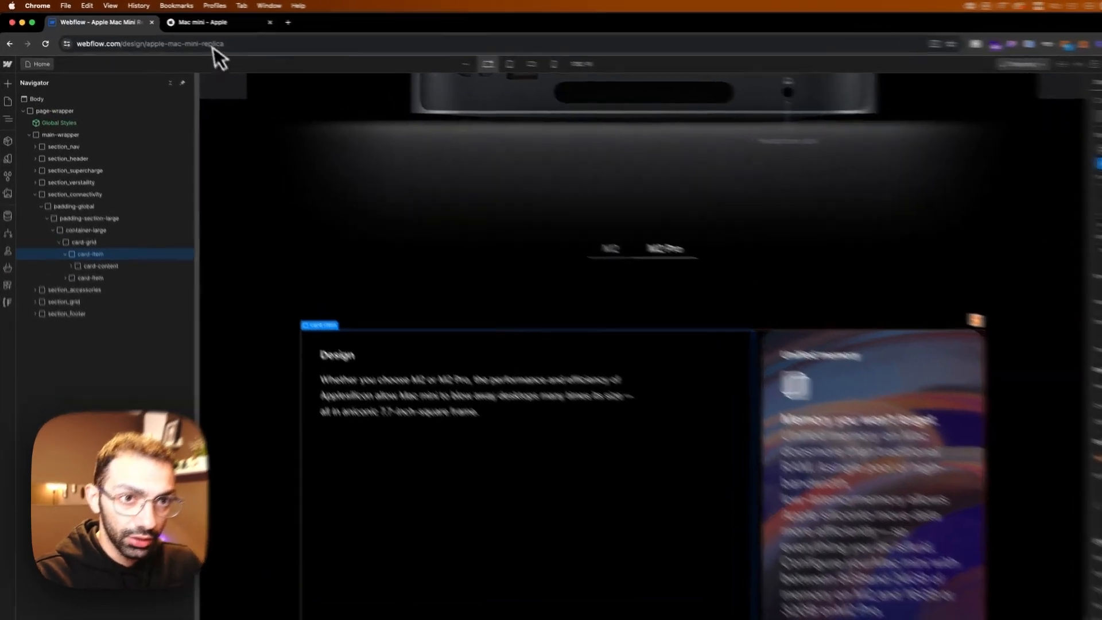
left_click(177, 20)
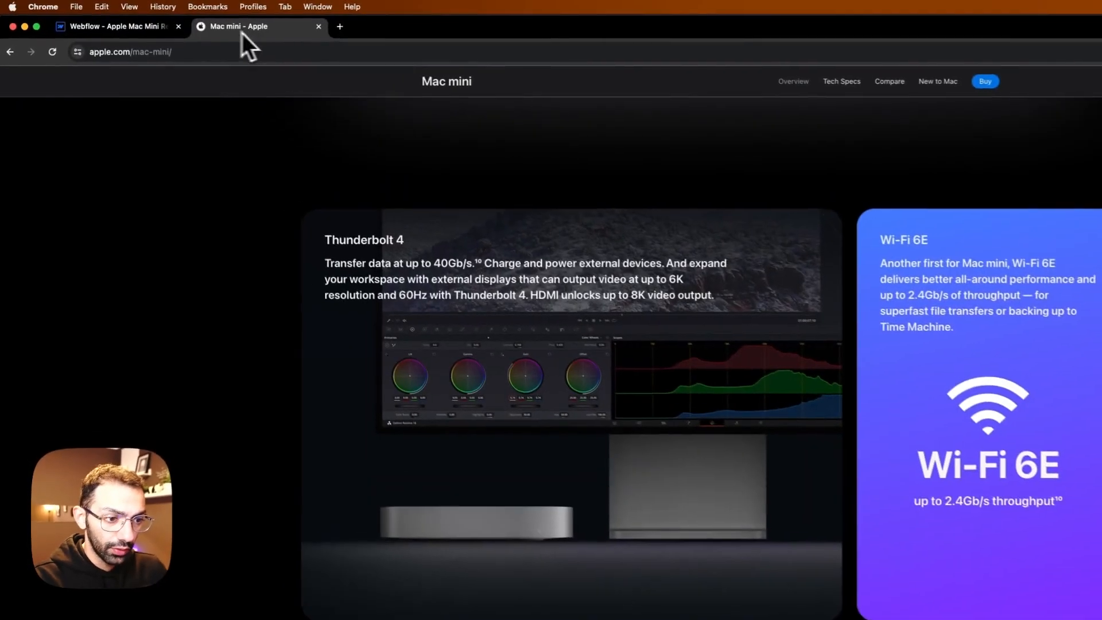
left_click(129, 38)
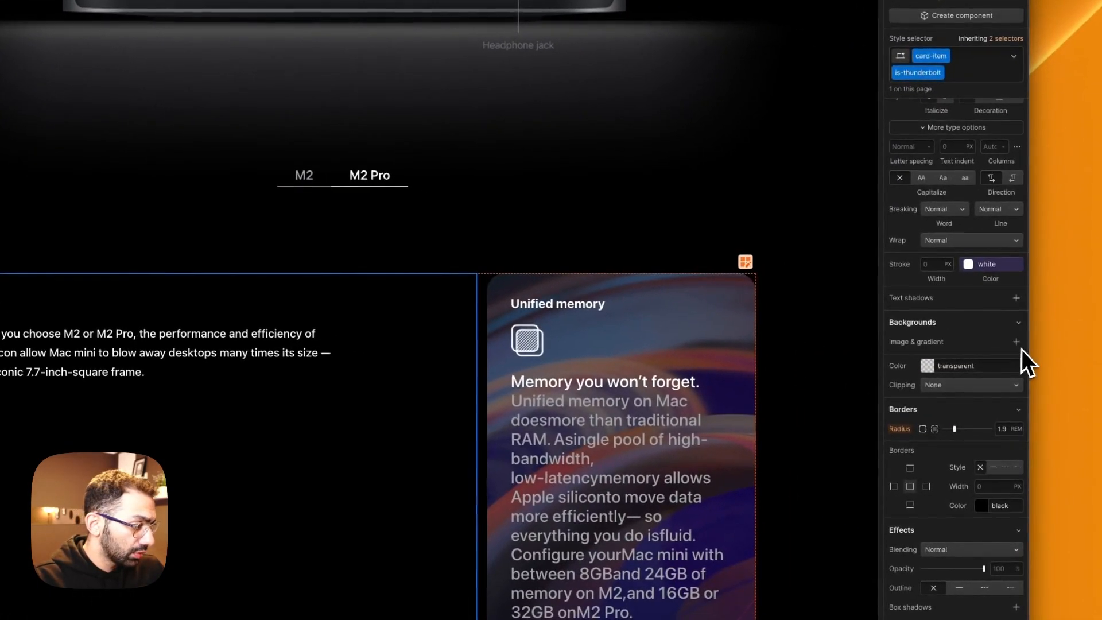
left_click(1016, 341)
left_click(960, 460)
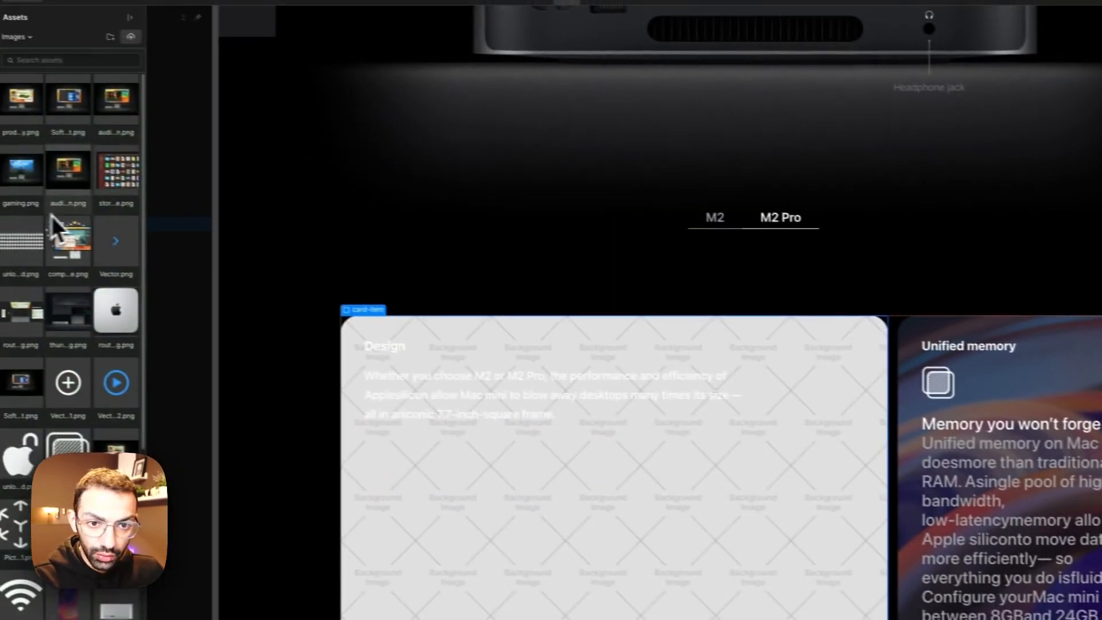
scroll(52, 216, "down", 5)
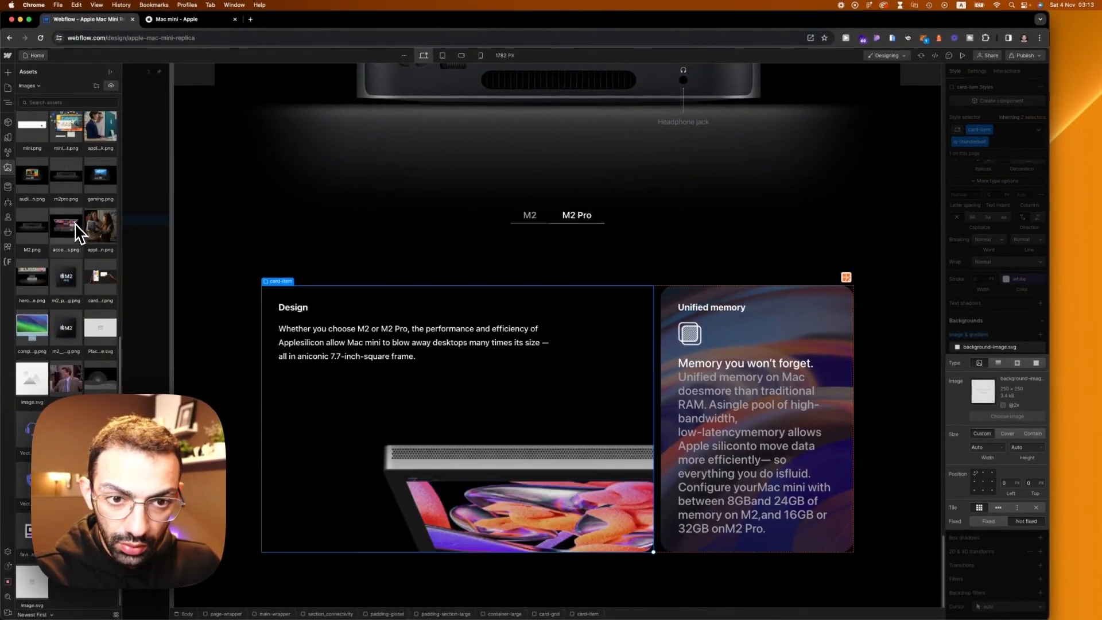
scroll(77, 231, "up", 3)
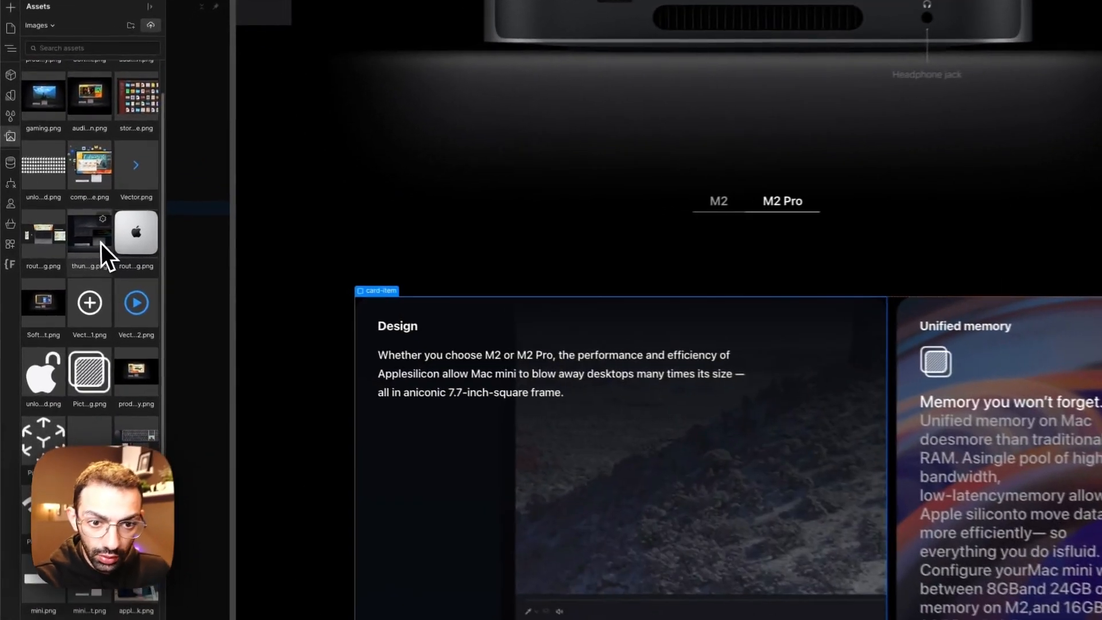
left_click(74, 233)
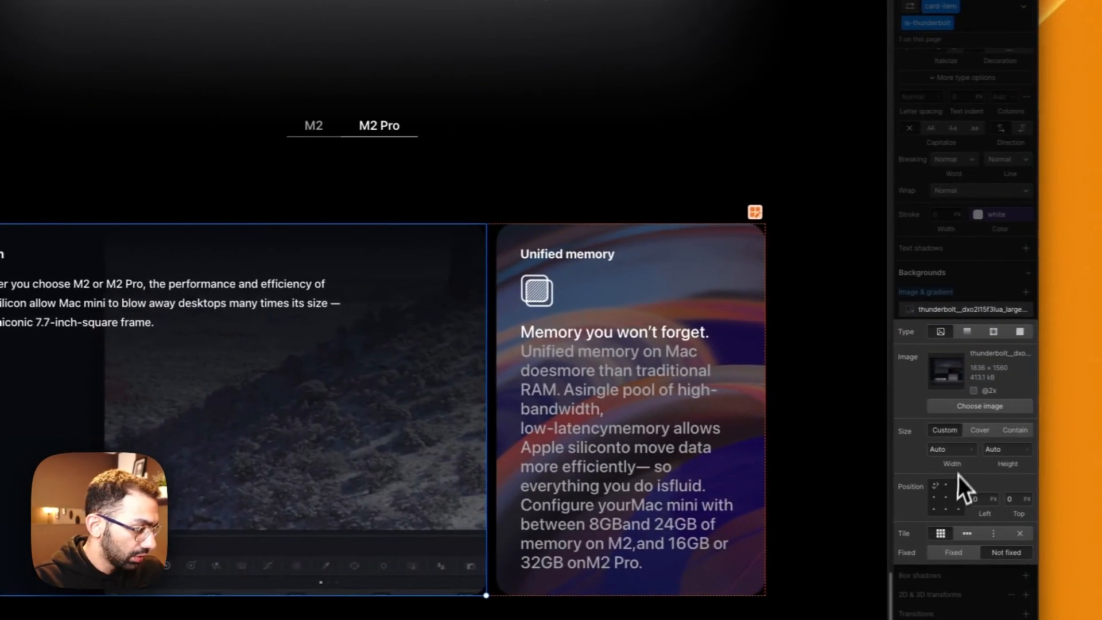
Step: Set the thunderbolt background to Cover without tiling, positioned at 50% left and 50% top, after trying Contain aligned at 100% left
left_click(1003, 431)
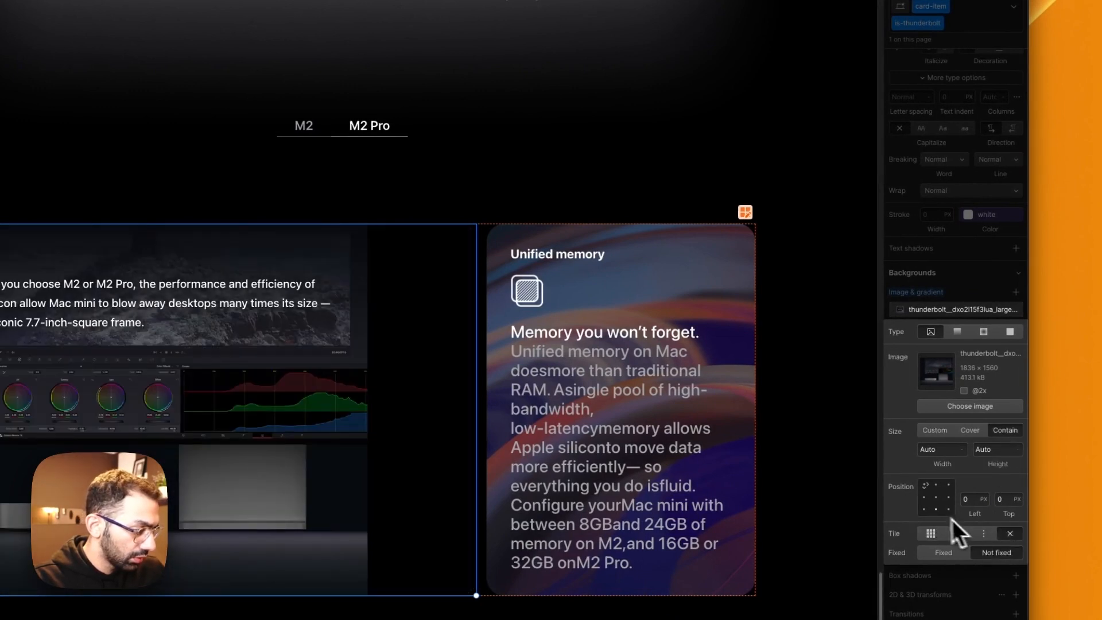
left_click(948, 497)
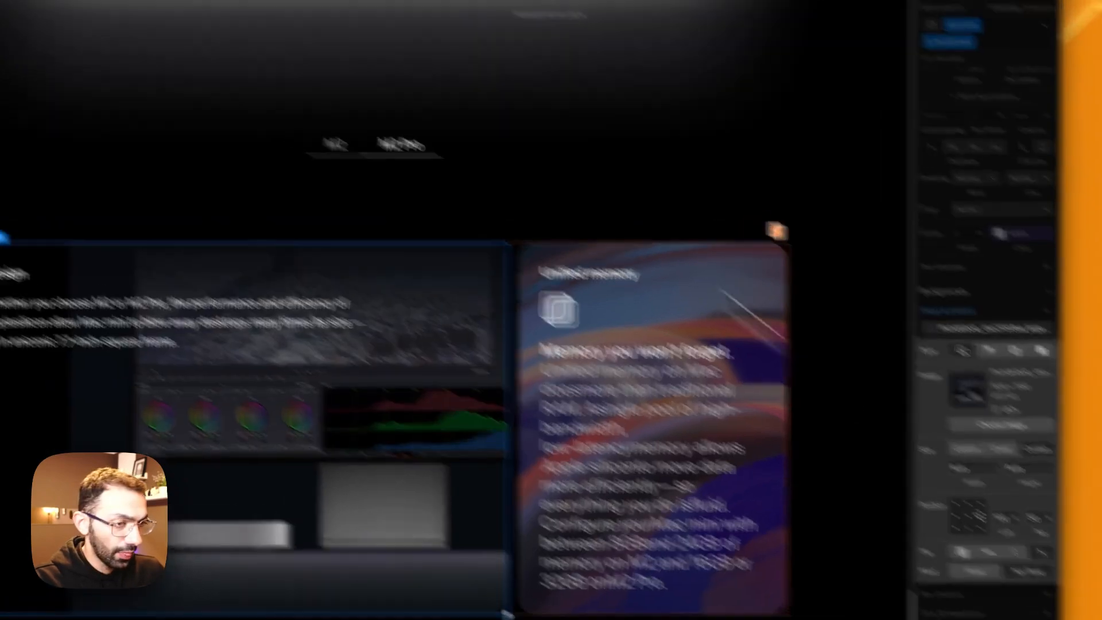
left_click(171, 15)
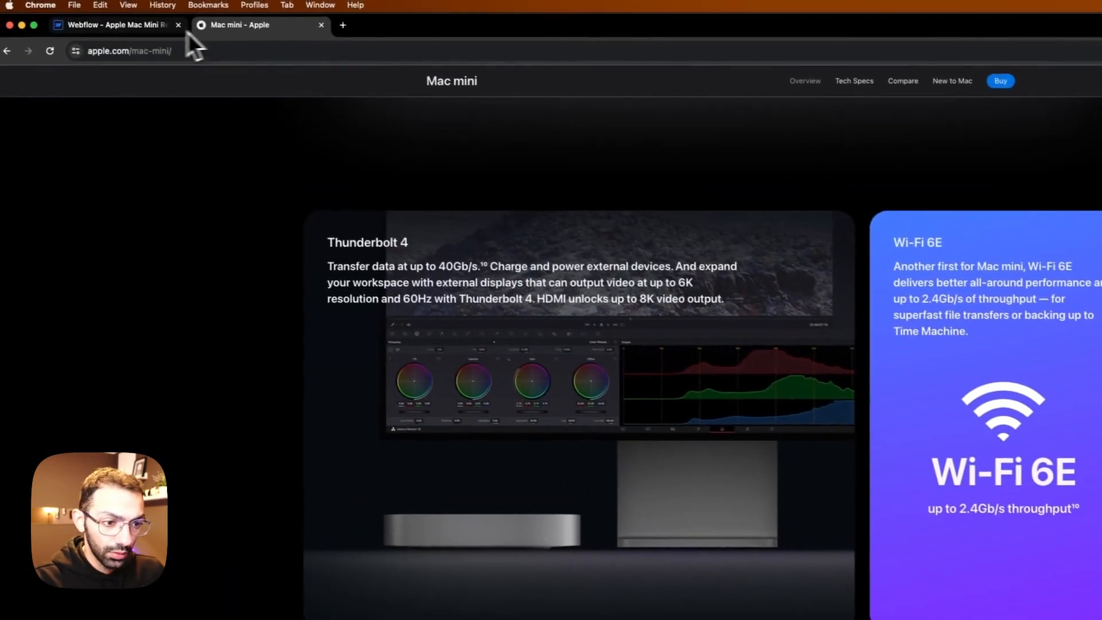
left_click(151, 32)
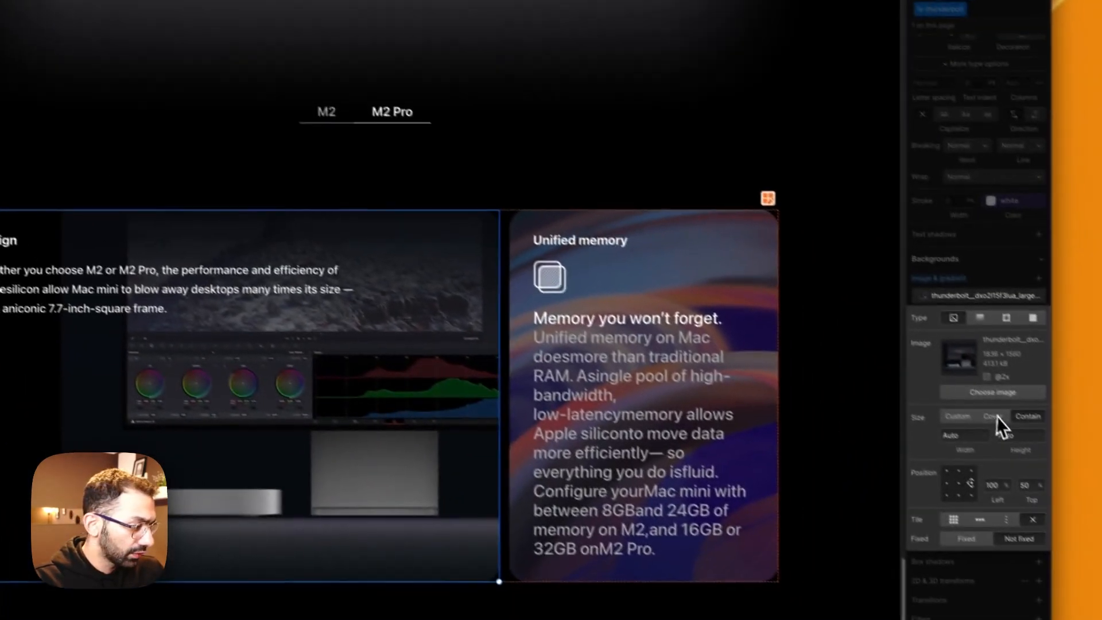
left_click(972, 398)
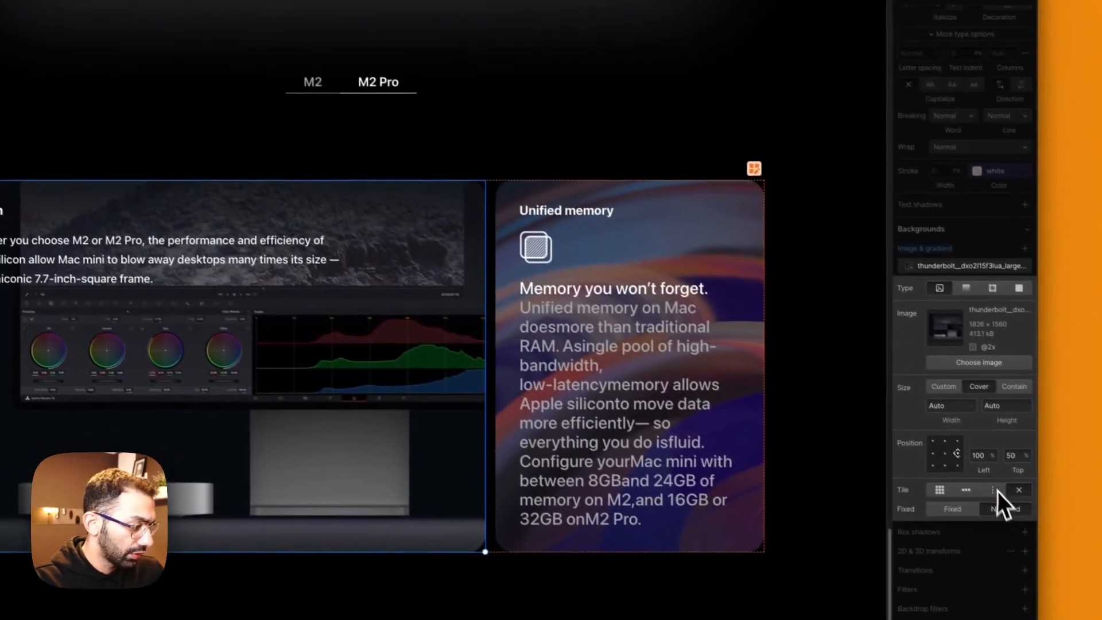
left_click(934, 449)
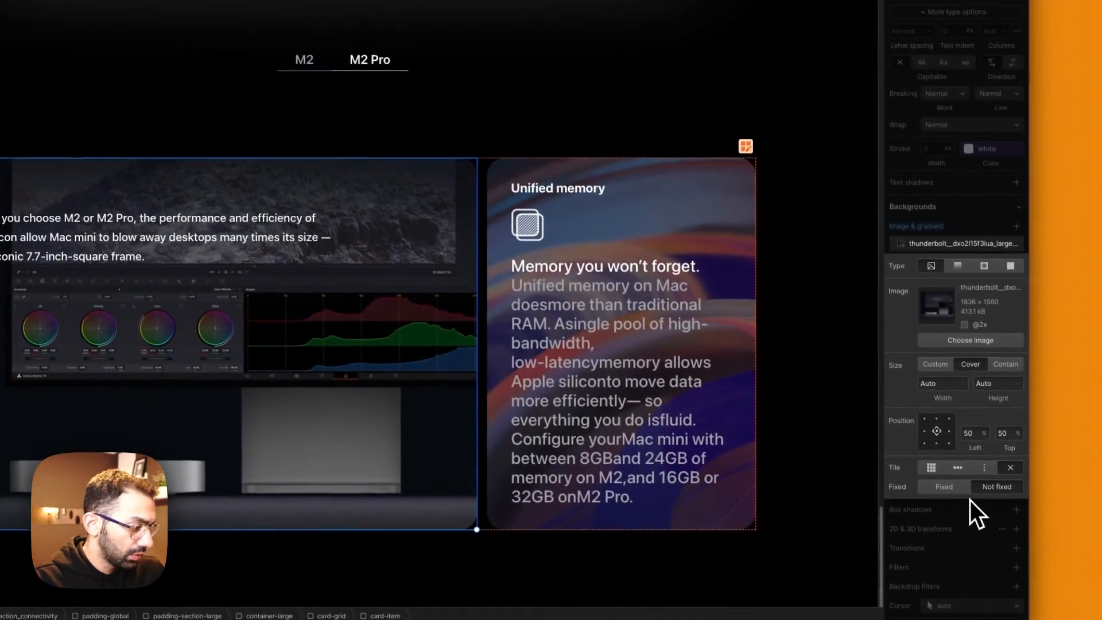
left_click(949, 512)
Step: Copy the title Thunderbolt 4 from Apple's page and replace the first card's Design title with it
left_click(18, 246)
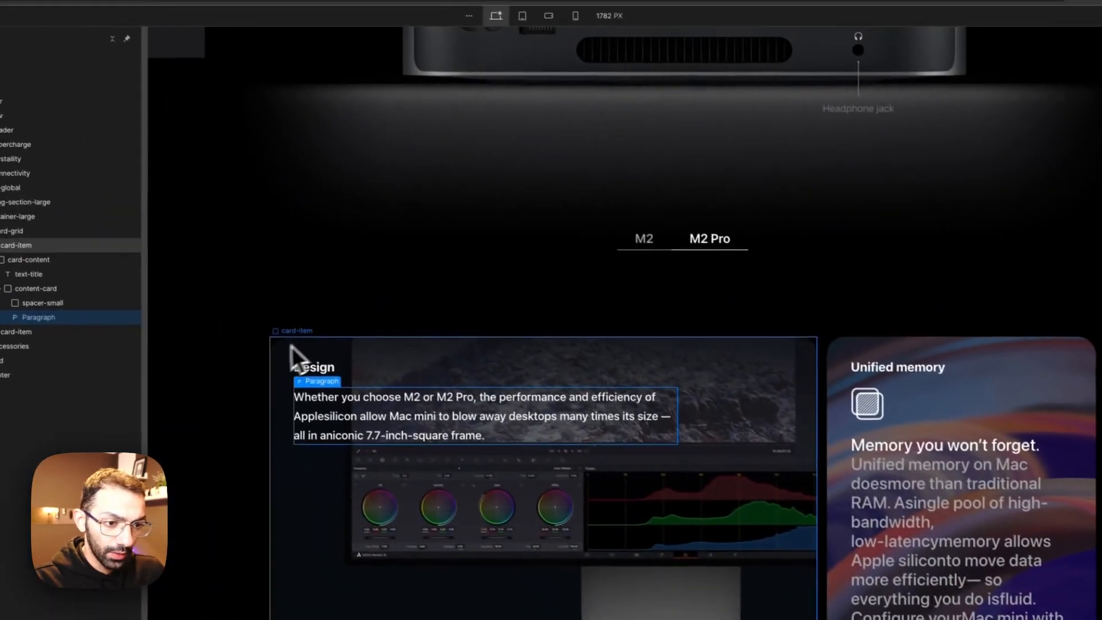
left_click(226, 13)
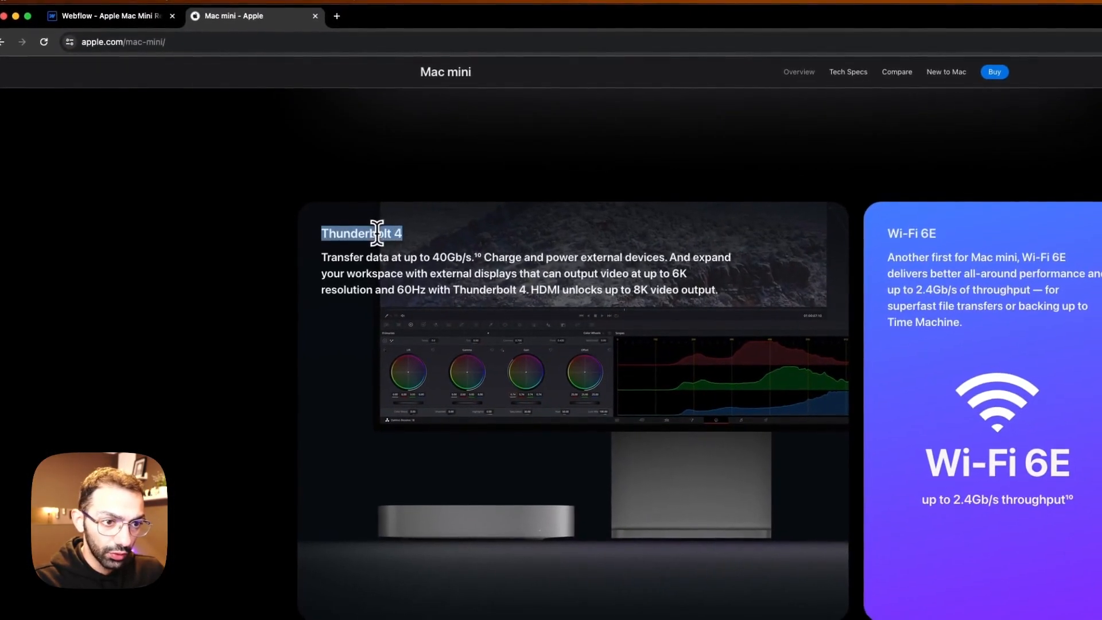
left_click(103, 16)
double_click(403, 417)
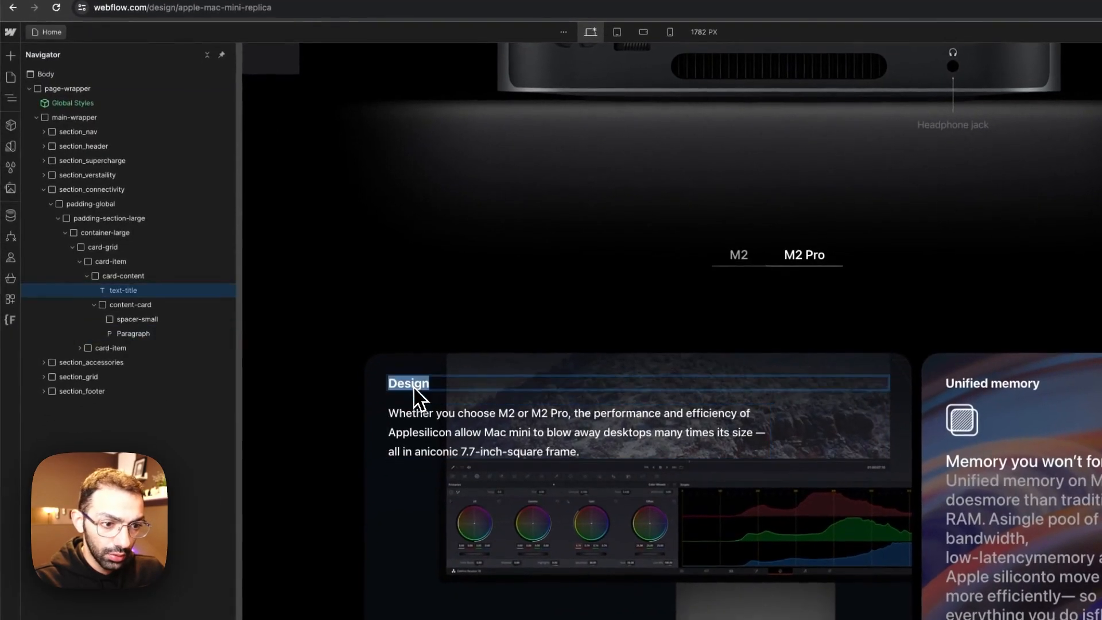
type("Thunderbolt 4")
Step: Replace the first card's paragraph with Apple's Thunderbolt 4 description, starting "Transfer data at up to 40Gb/s"
left_click(230, 11)
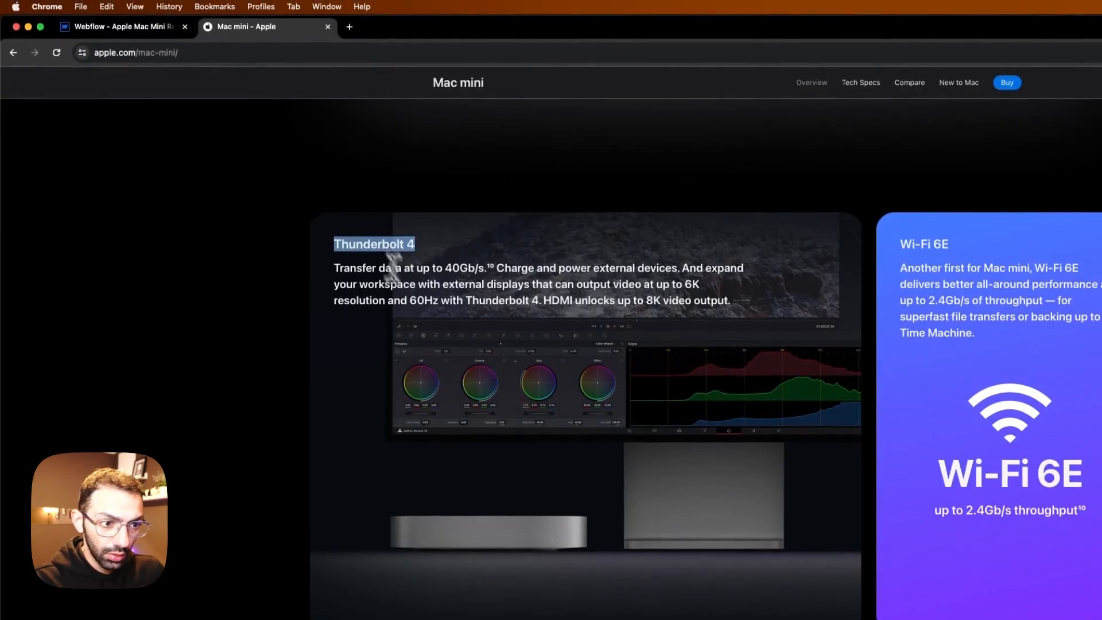
left_click(121, 31)
left_click(488, 402)
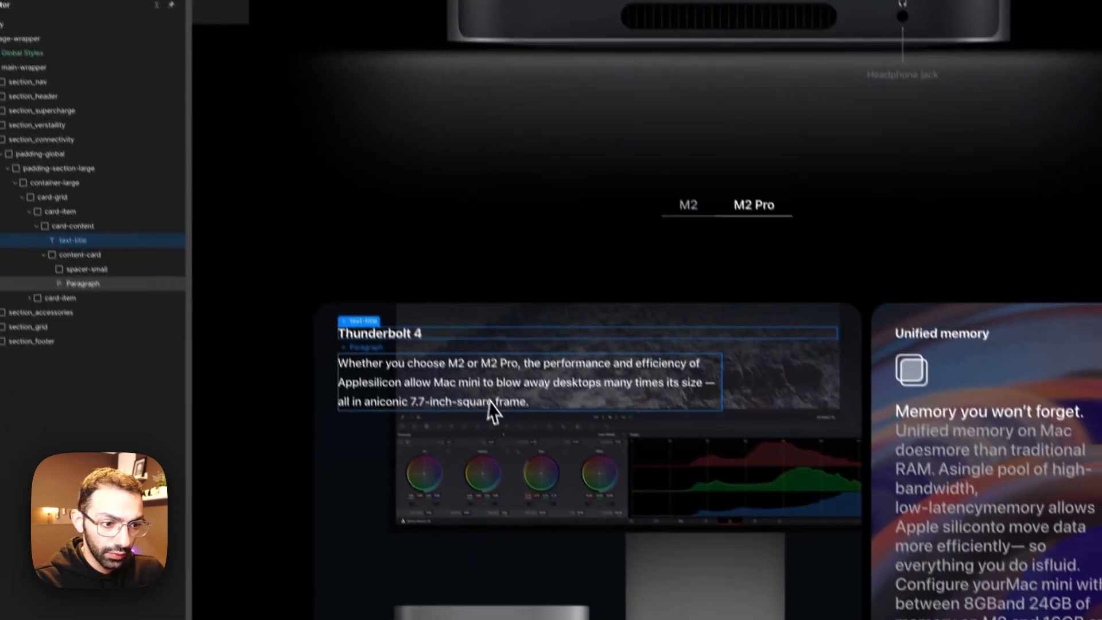
double_click(487, 397)
type("Transfer data at up to 40Gb/s.10 Charge and power external devices. And expand your workspace with external displays that can output video at up to 6K resolution and 60Hz with Thunderbolt 4. HDMI unlocks up to 8K video output.")
left_click(588, 521)
Step: Check Apple's text width and remove the design-width combo class from the Thunderbolt 4 card's content-card
left_click(174, 19)
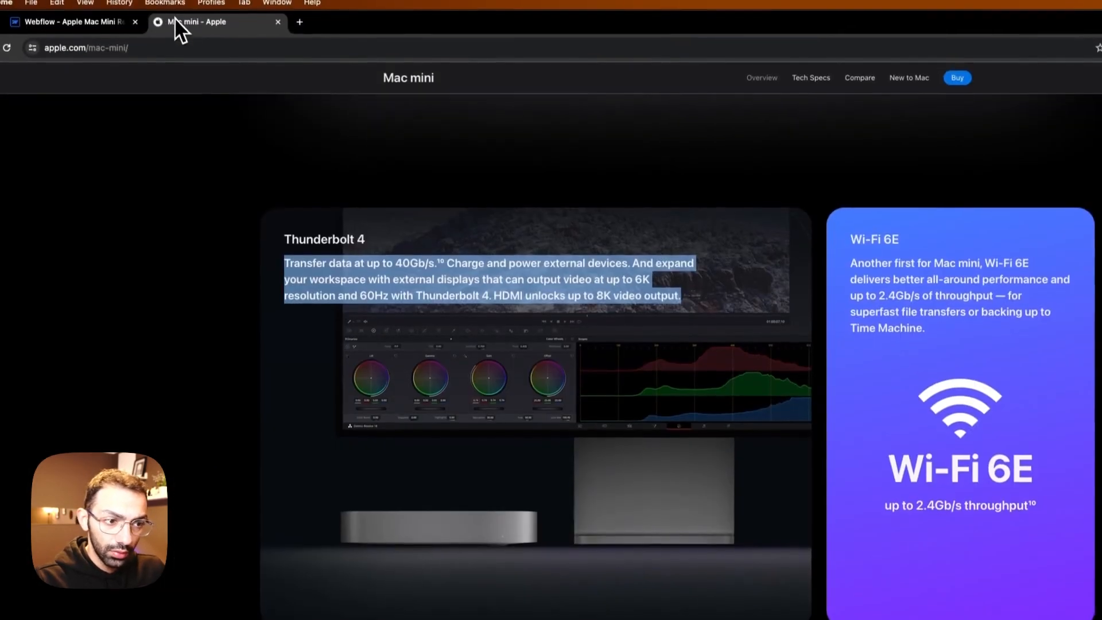
left_click(117, 23)
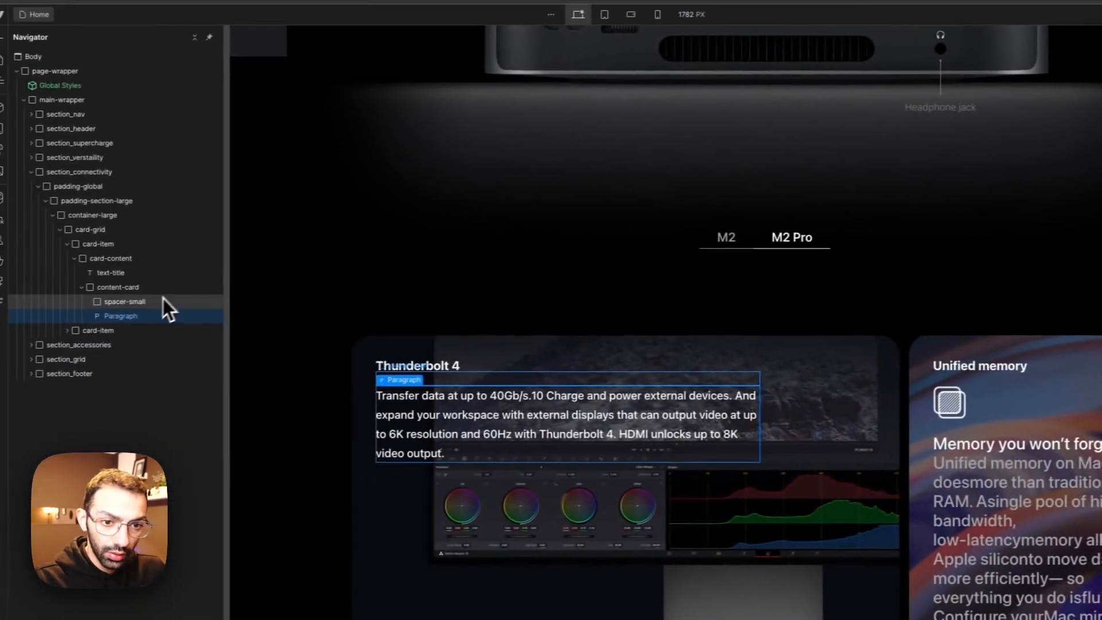
left_click(161, 290)
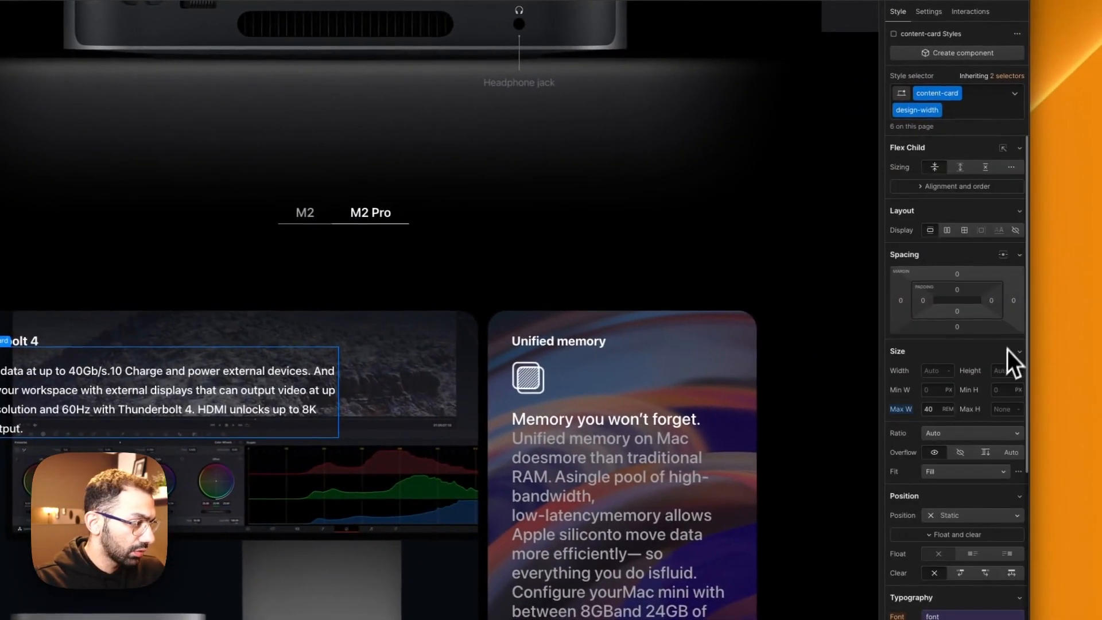
key("BackSpace")
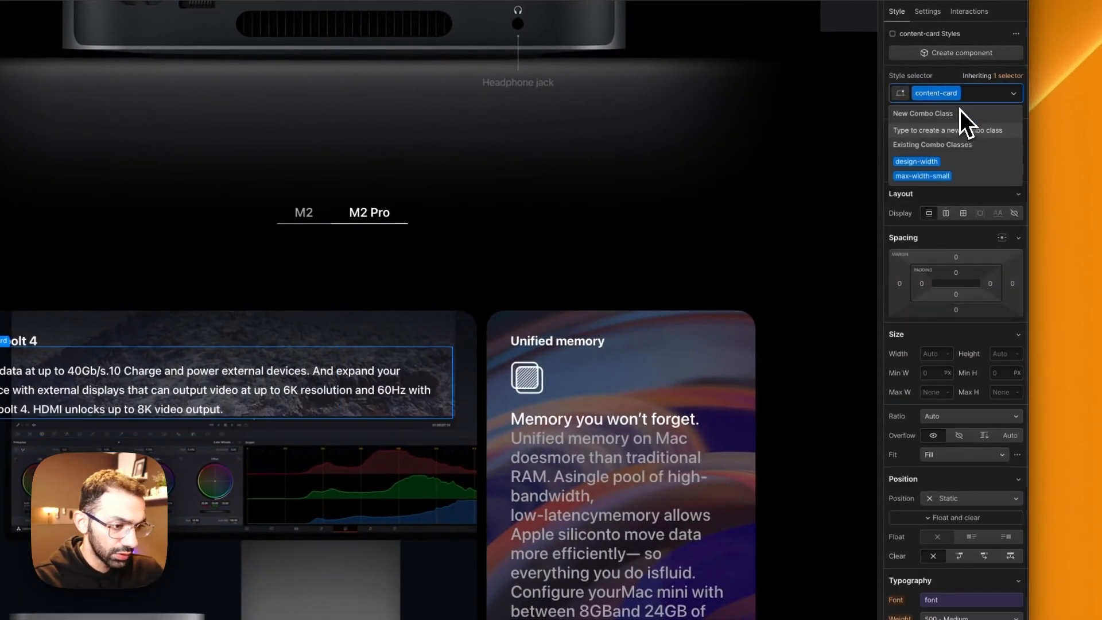
key("Escape")
Step: Select the Thunderbolt 4 card's card-content and compare its text layout with Apple's card
left_click(330, 609)
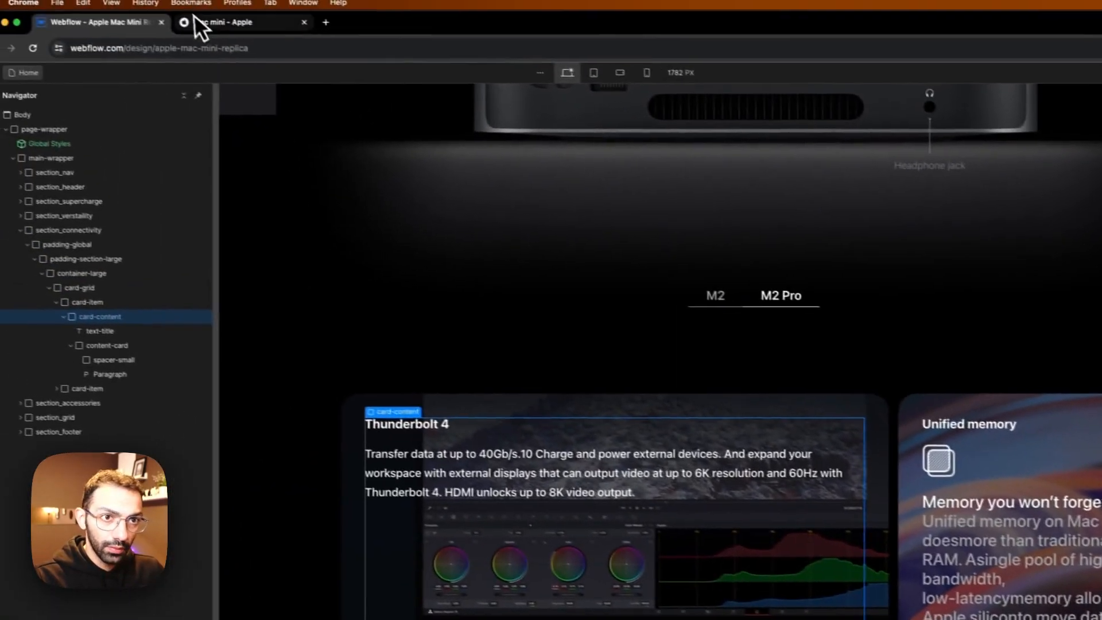
left_click(195, 29)
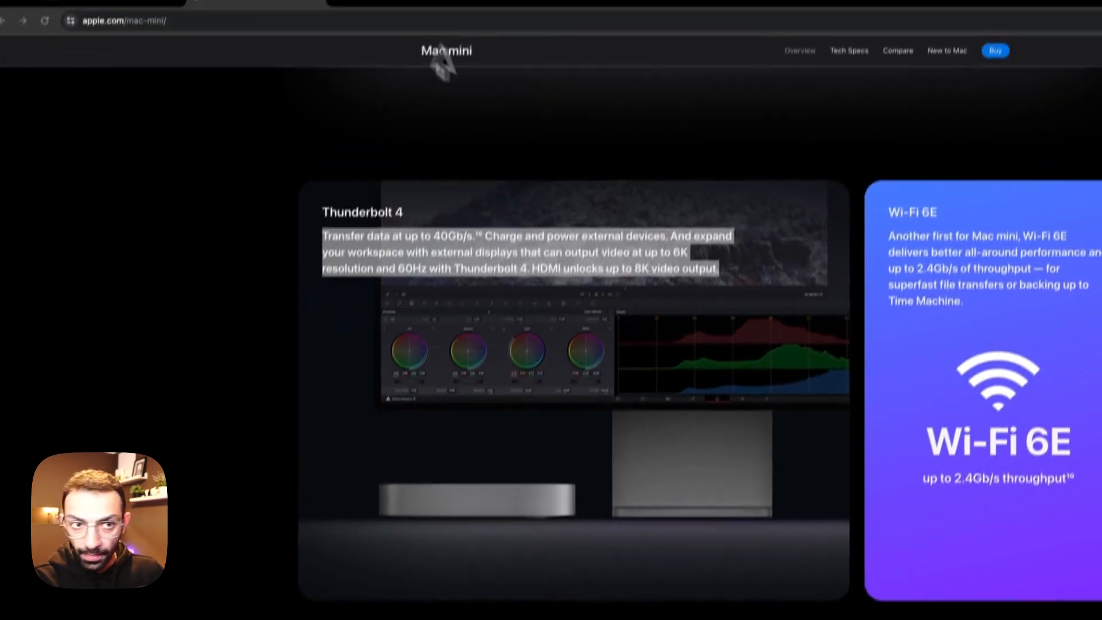
left_click(153, 26)
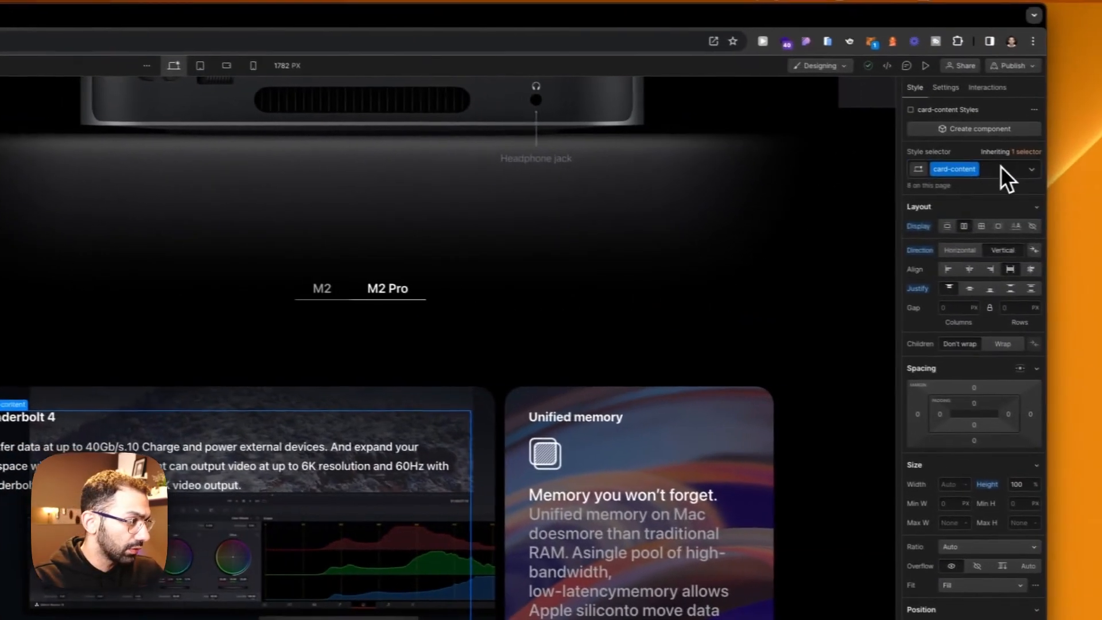
left_click(1001, 168)
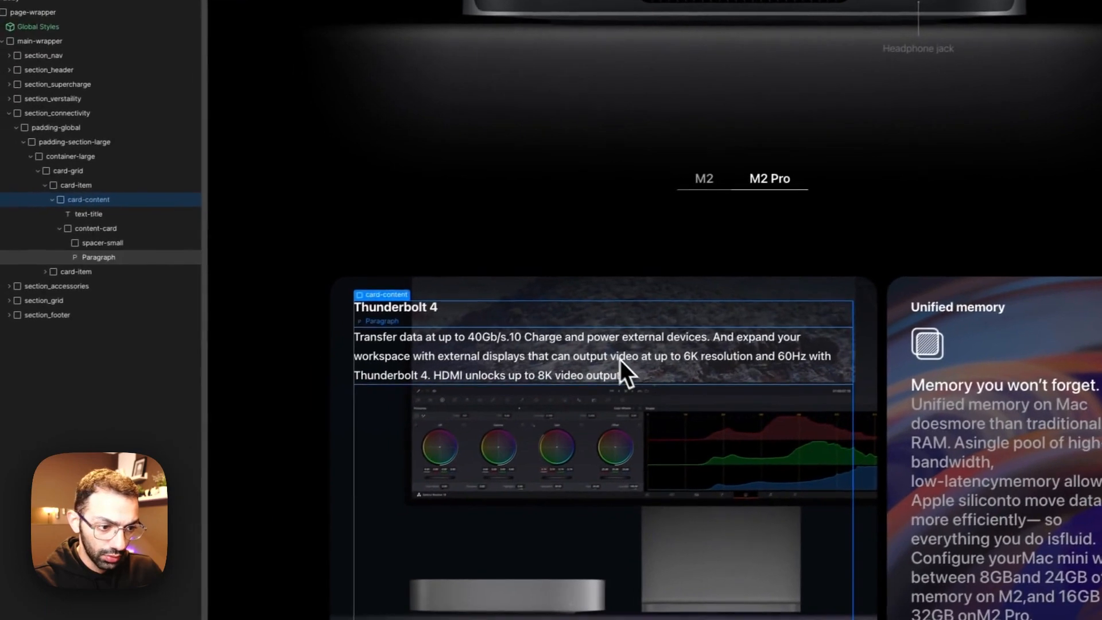
Step: Try the max-width-medium and max-width-large combo classes on the Thunderbolt 4 card's content-card
left_click(228, 476)
left_click(123, 247)
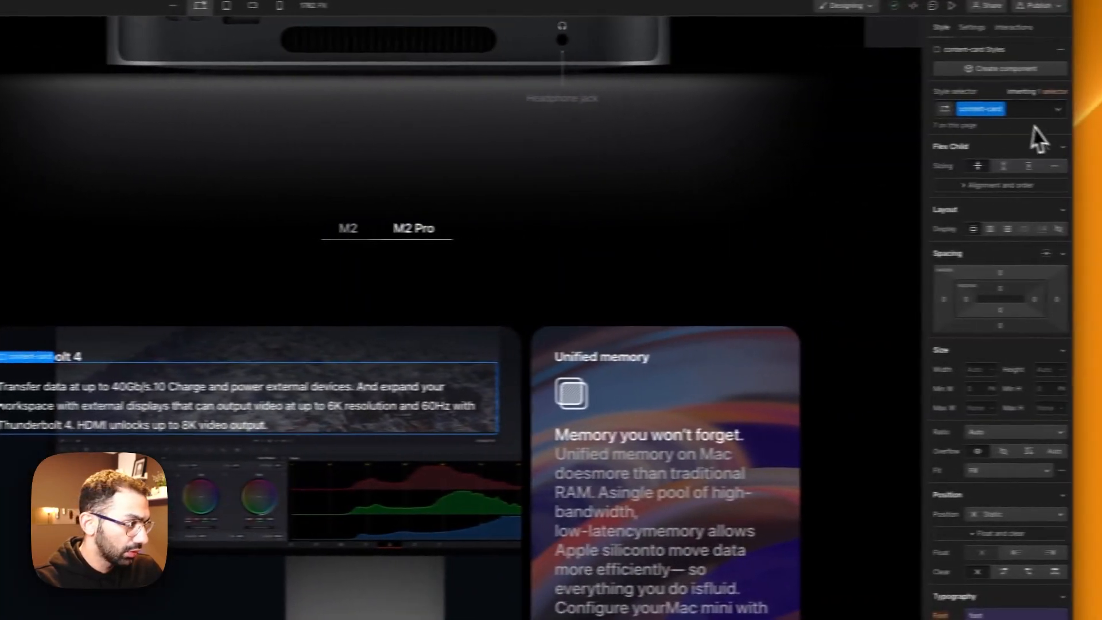
left_click(975, 112)
type("max")
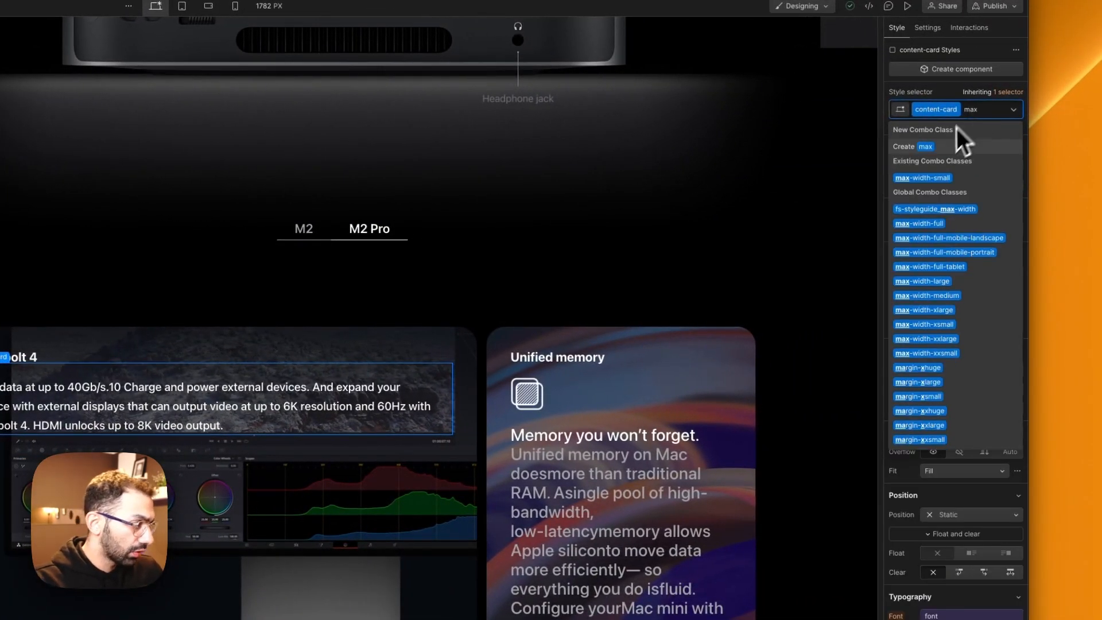
left_click(952, 300)
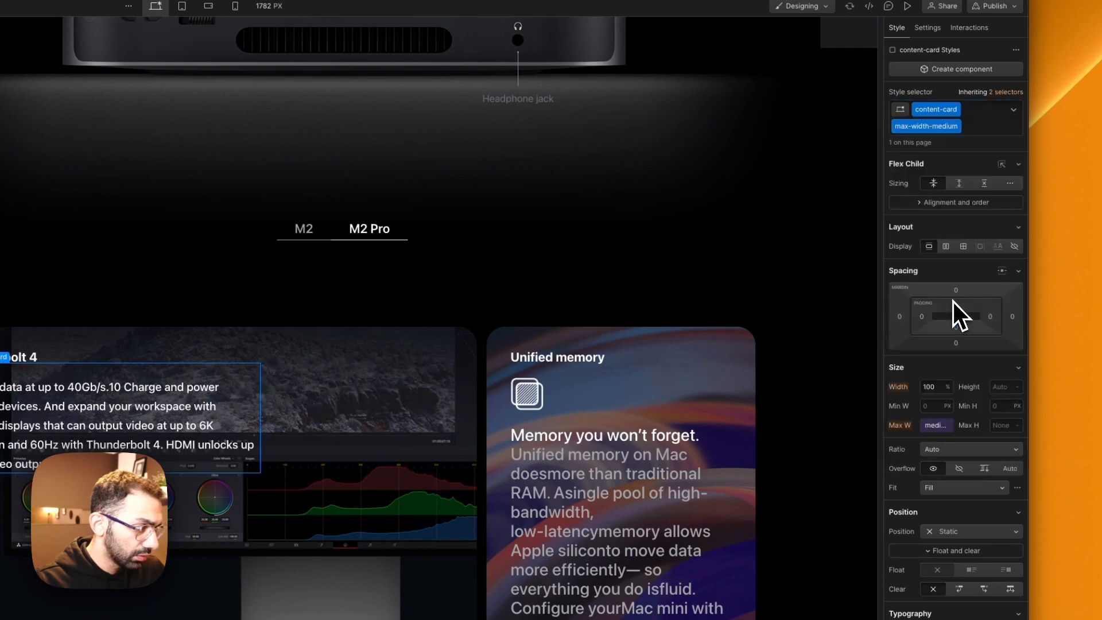
key("super+z")
left_click(979, 112)
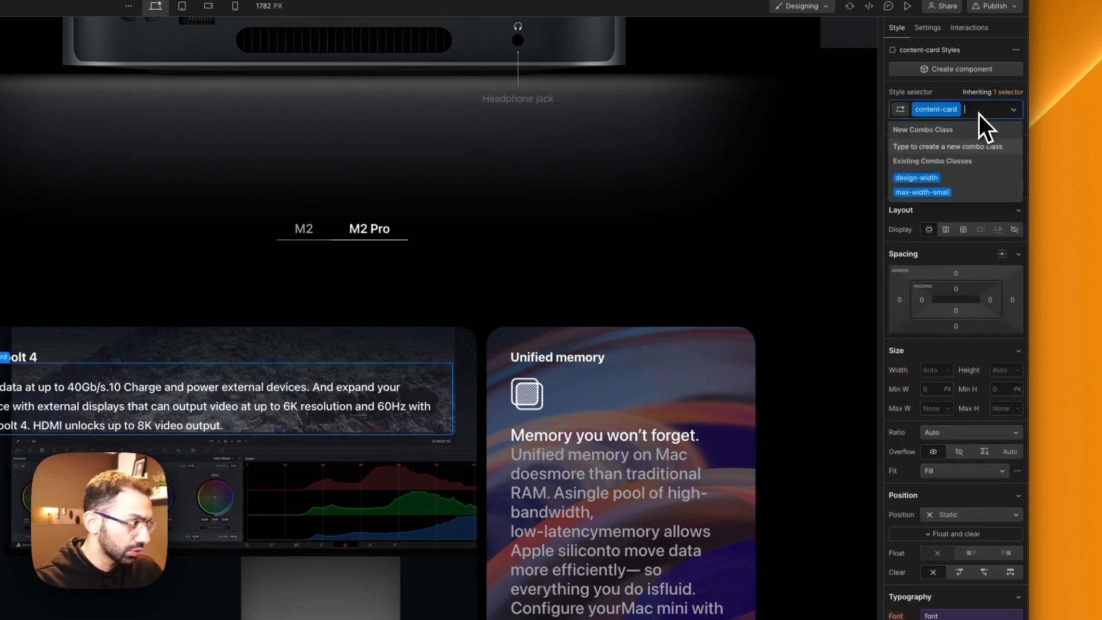
type("max-wd")
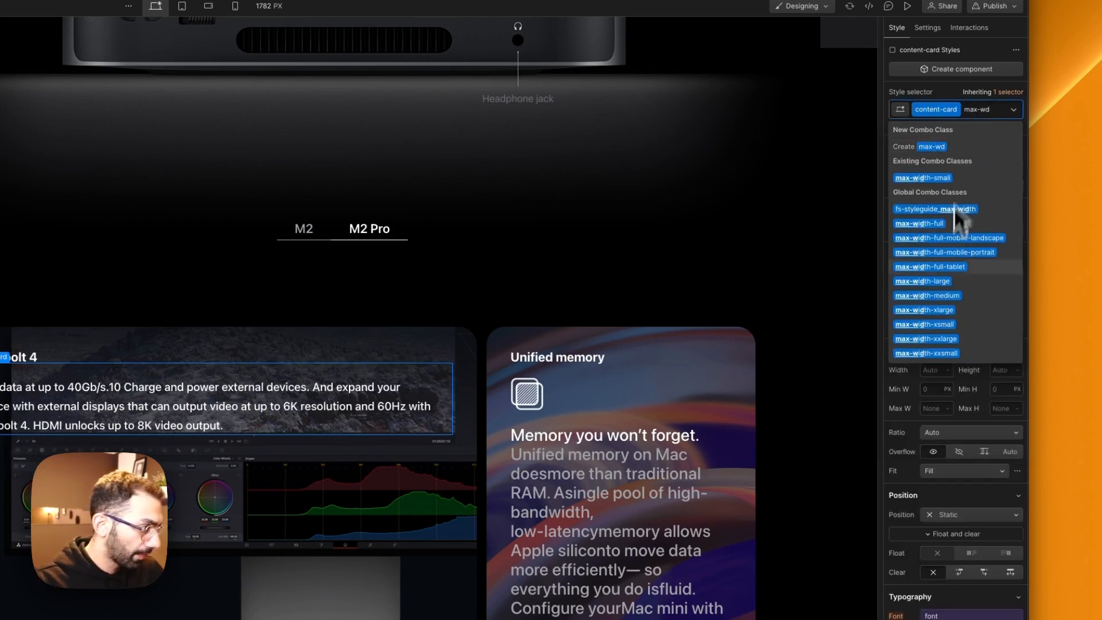
left_click(956, 279)
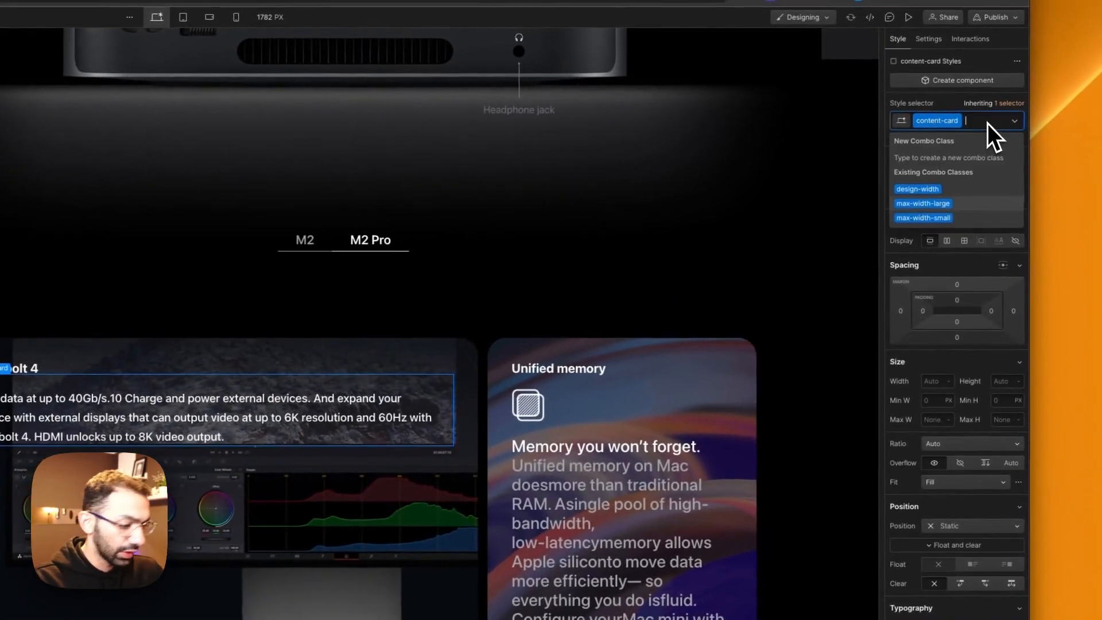
Step: Add an is-thunder combo class to the Thunderbolt 4 content-card and limit its maximum width to match Apple's text wrapping
type("is-thun")
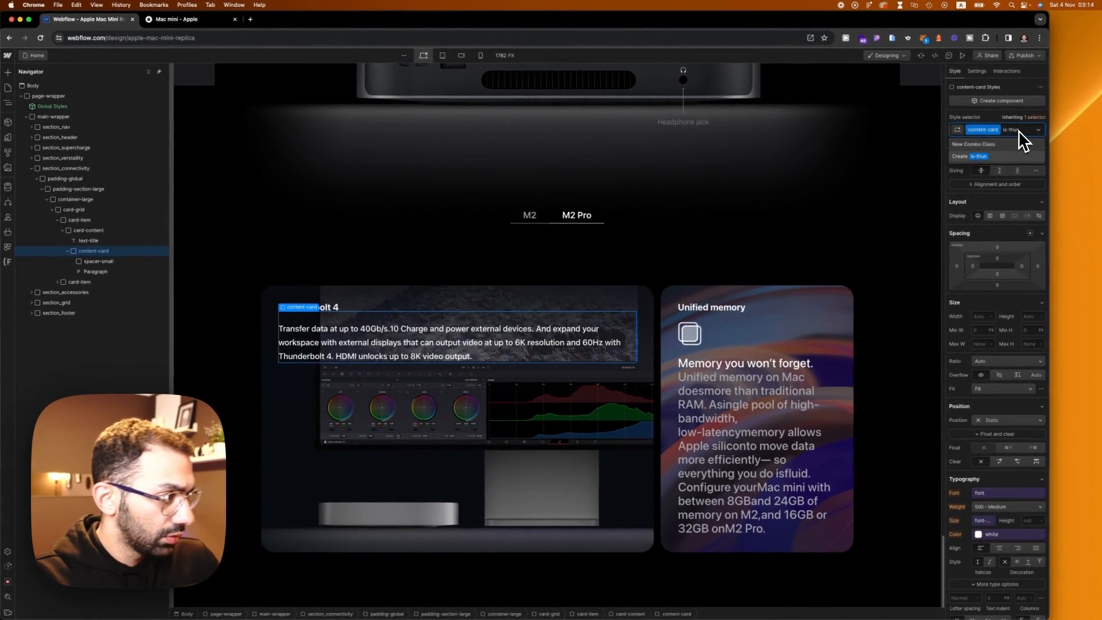
type("der")
key("Return")
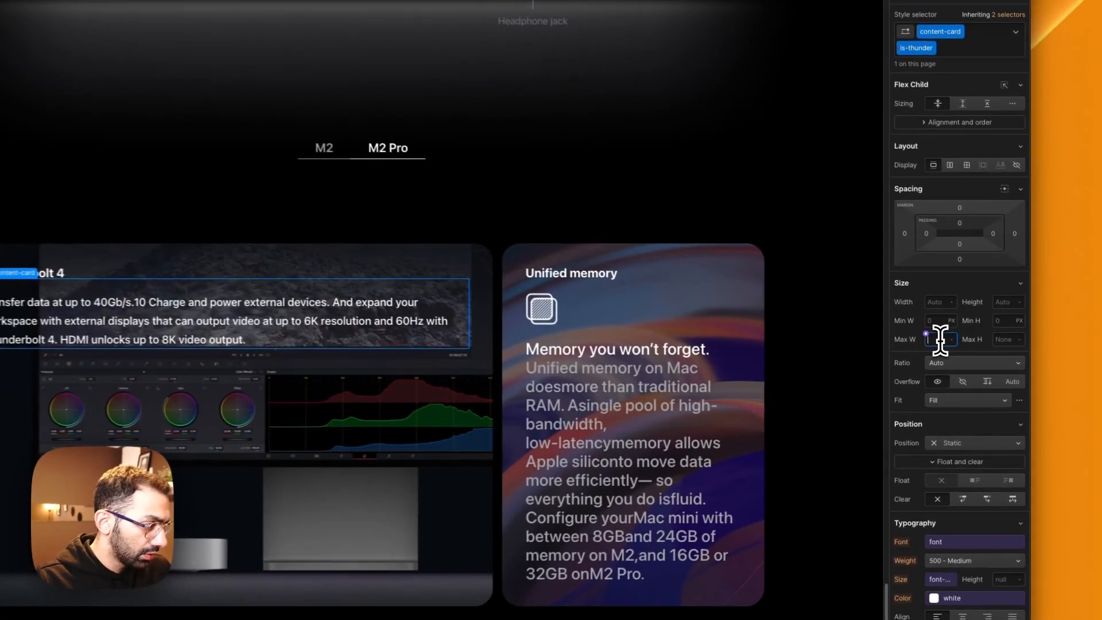
left_click(982, 356)
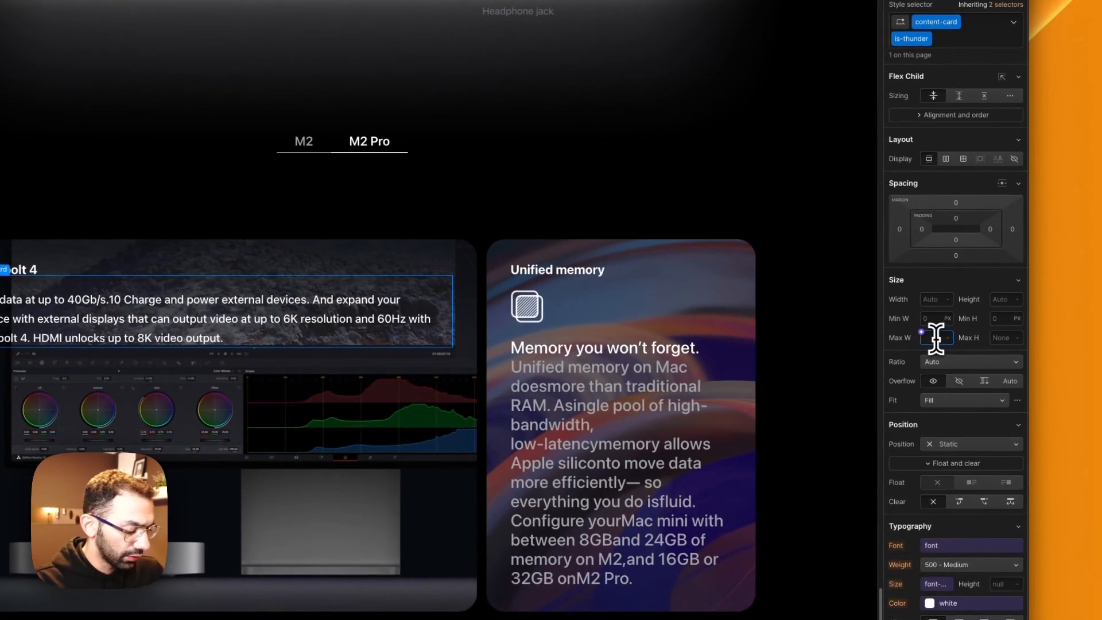
type("670")
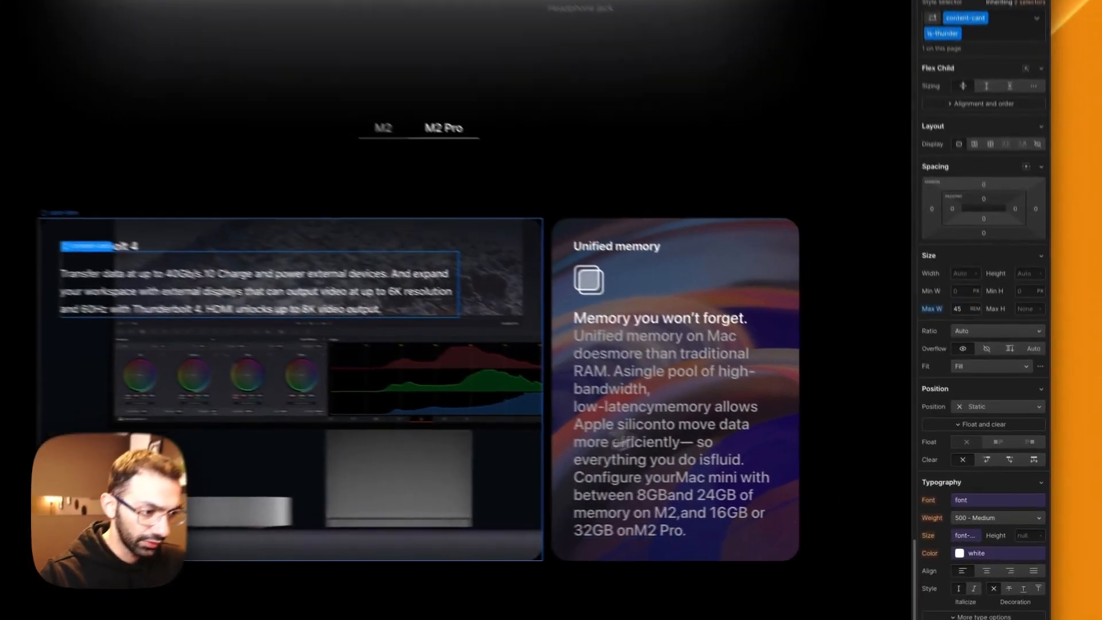
left_click(643, 482)
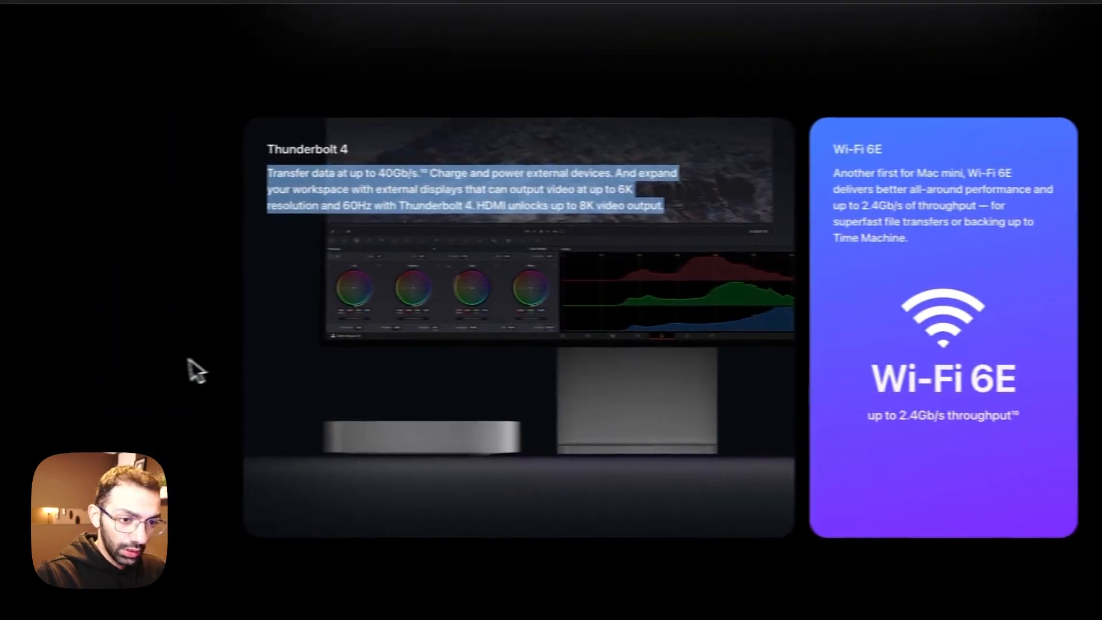
Step: Replace the second card's title with Wi-Fi 6E and its paragraph with Apple's description starting "Another first for Mac mini"
left_click(188, 359)
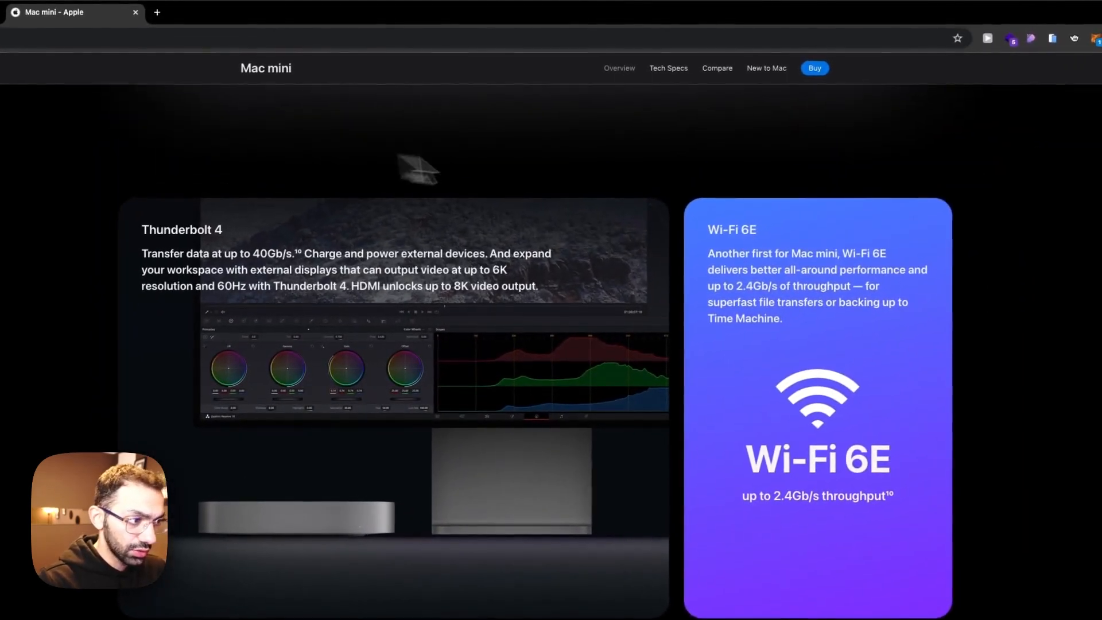
left_click_drag(737, 229, 859, 460)
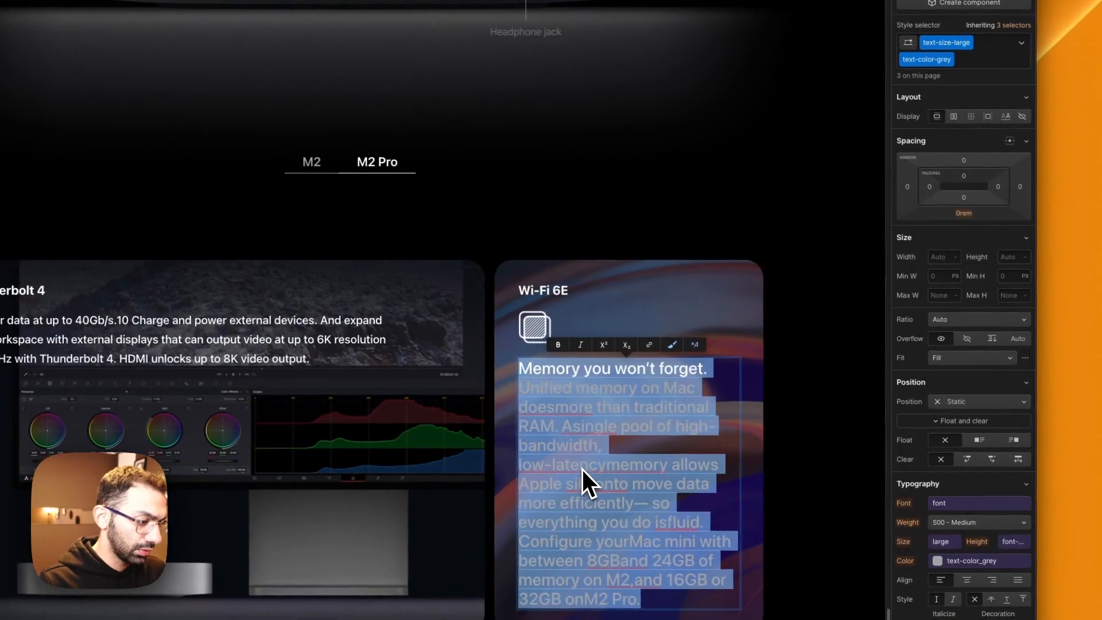
type("Another first for Mac mini, Wi-Fi 6Edelivers better all-around performance andup to 2.4Gb/s of throughput — forsuperfast file transfers or backing up toTime Machine.")
Step: Clear the white text span in the Wi-Fi 6E paragraph and remove its text-size-large and text-color-grey classes
left_click(580, 526)
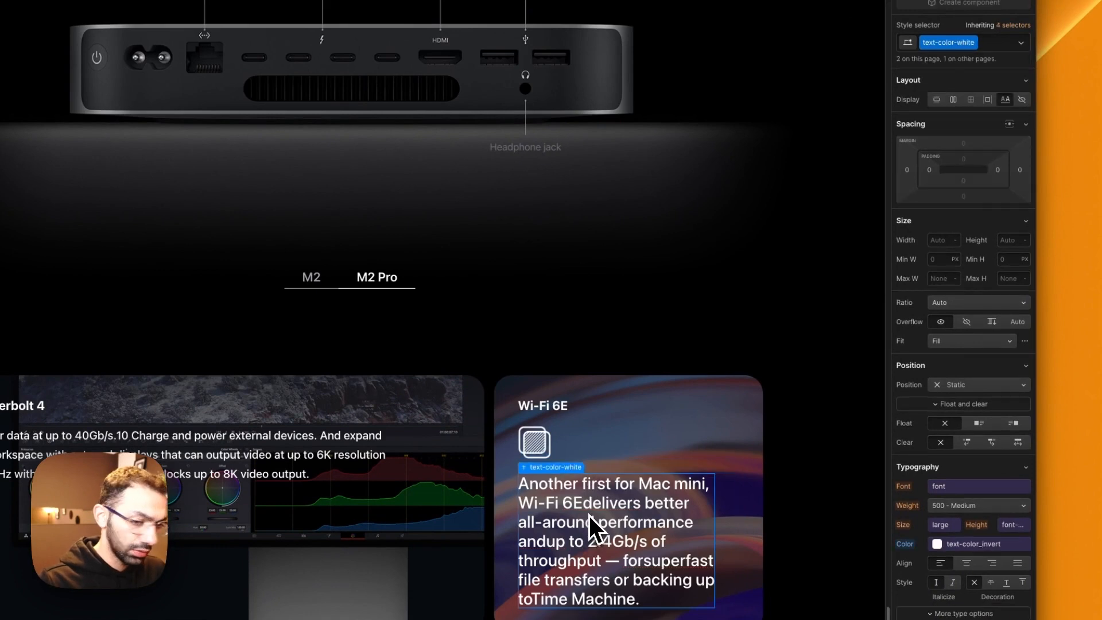
double_click(589, 497)
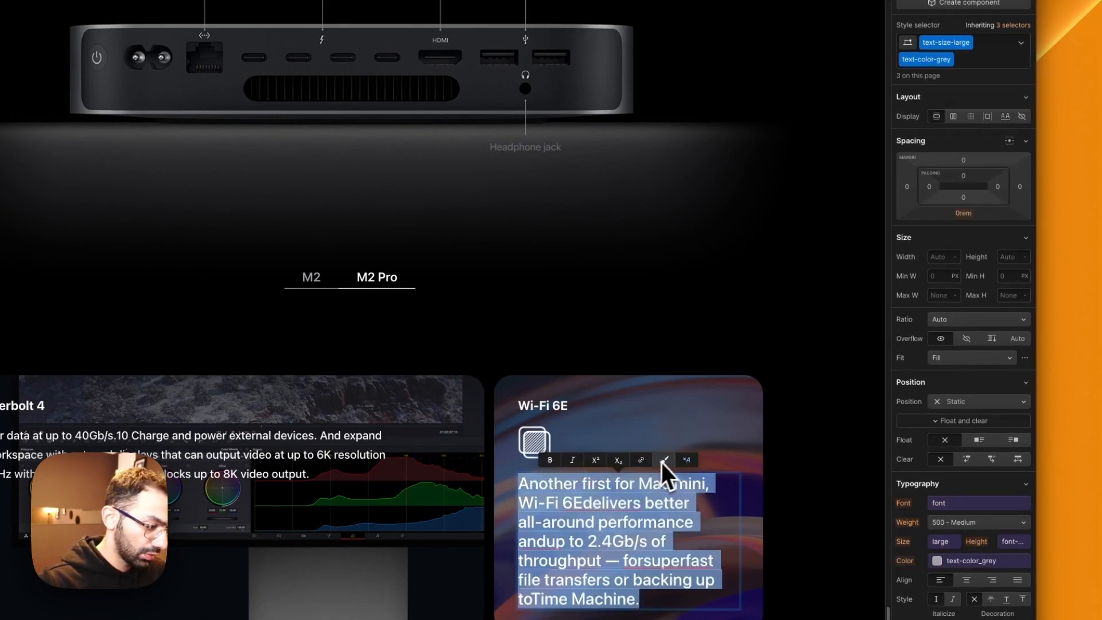
key("Escape")
left_click(970, 59)
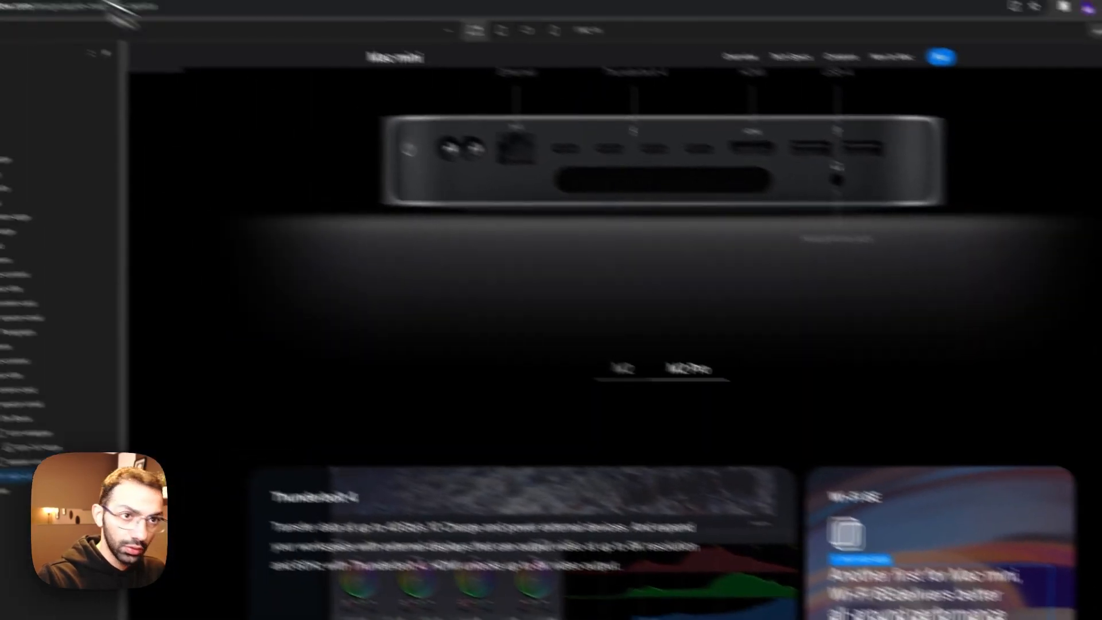
key("BackSpace")
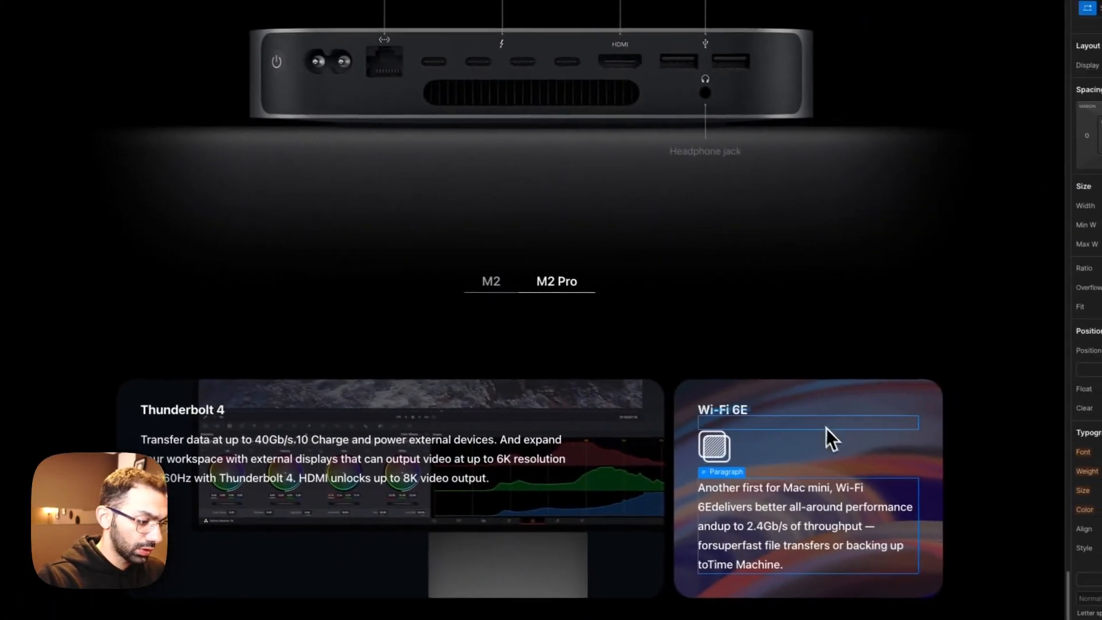
Step: Delete the old unified memory icon above the paragraph in the Wi-Fi 6E card
left_click(1066, 542)
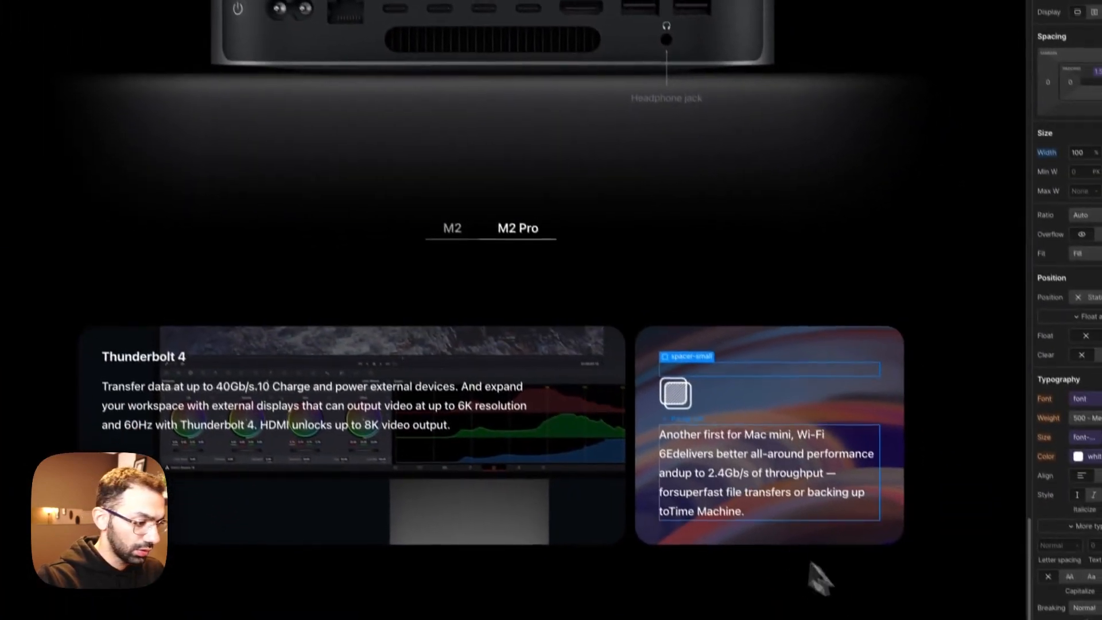
left_click(692, 449)
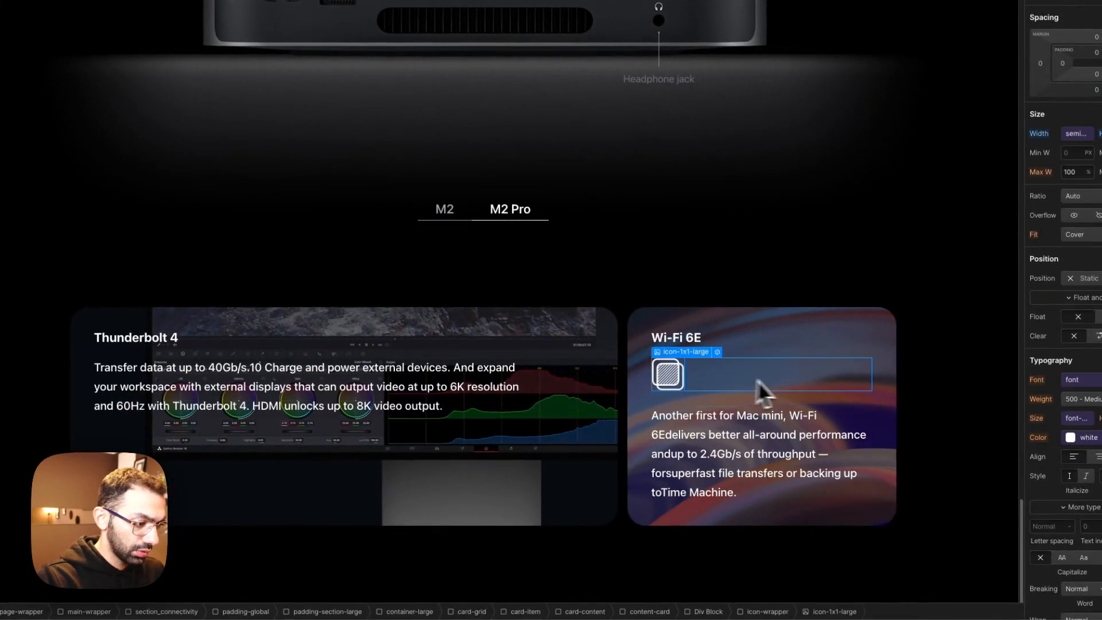
key("BackSpace")
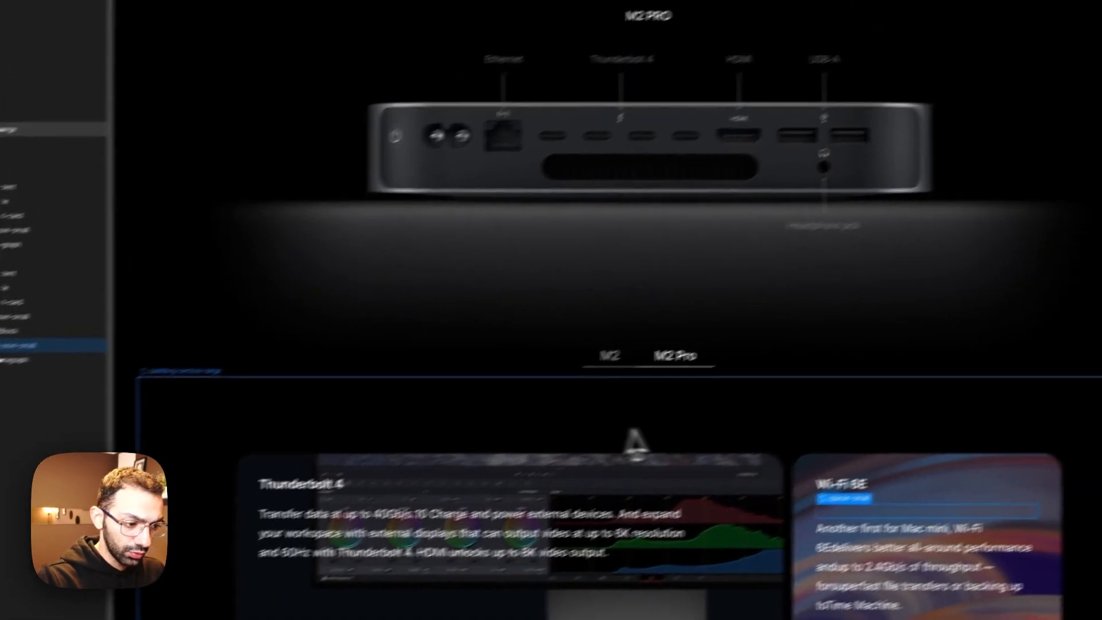
Step: Copy the keep-it-safe block from the supercharge section's last card into the Wi-Fi 6E card's card-content
scroll(507, 286, "up", 15)
scroll(610, 458, "up", 10)
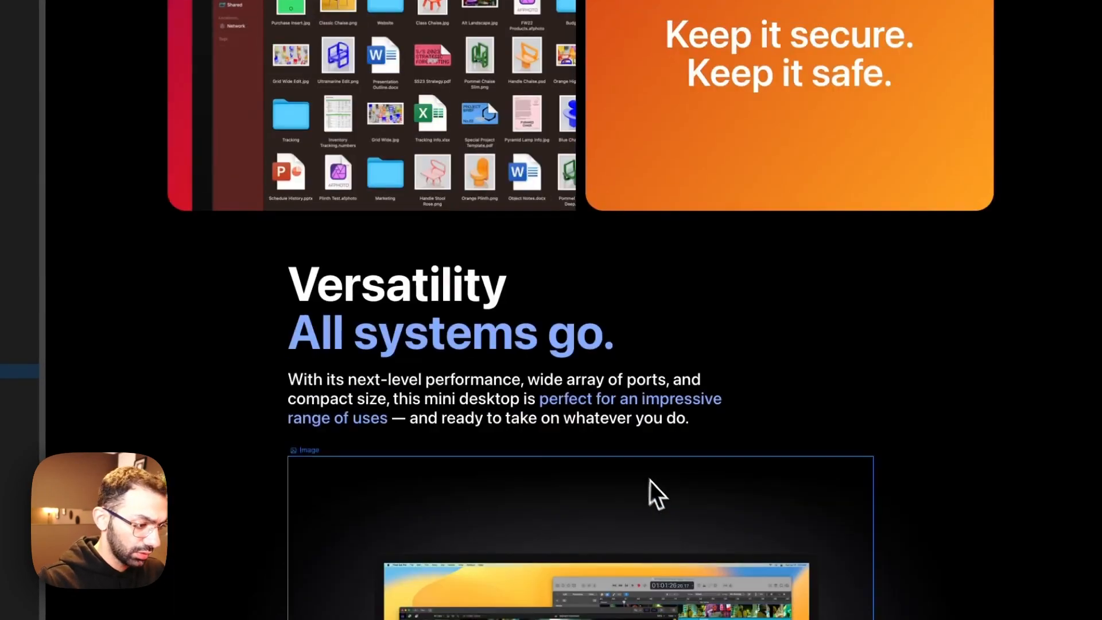
scroll(662, 184, "up", 4)
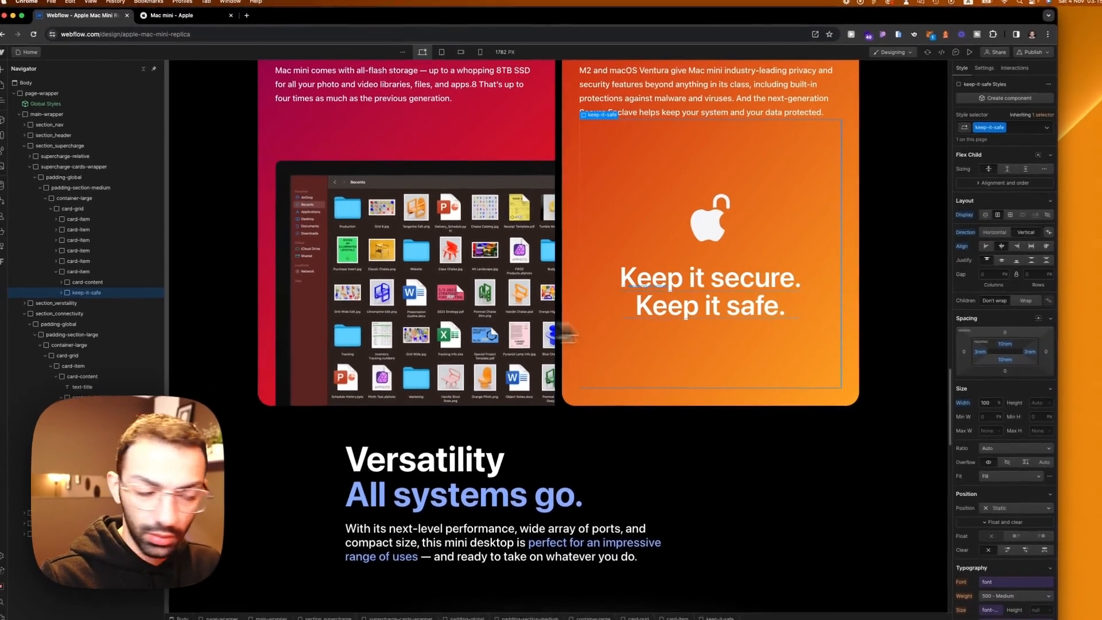
scroll(633, 333, "down", 4)
scroll(634, 333, "down", 10)
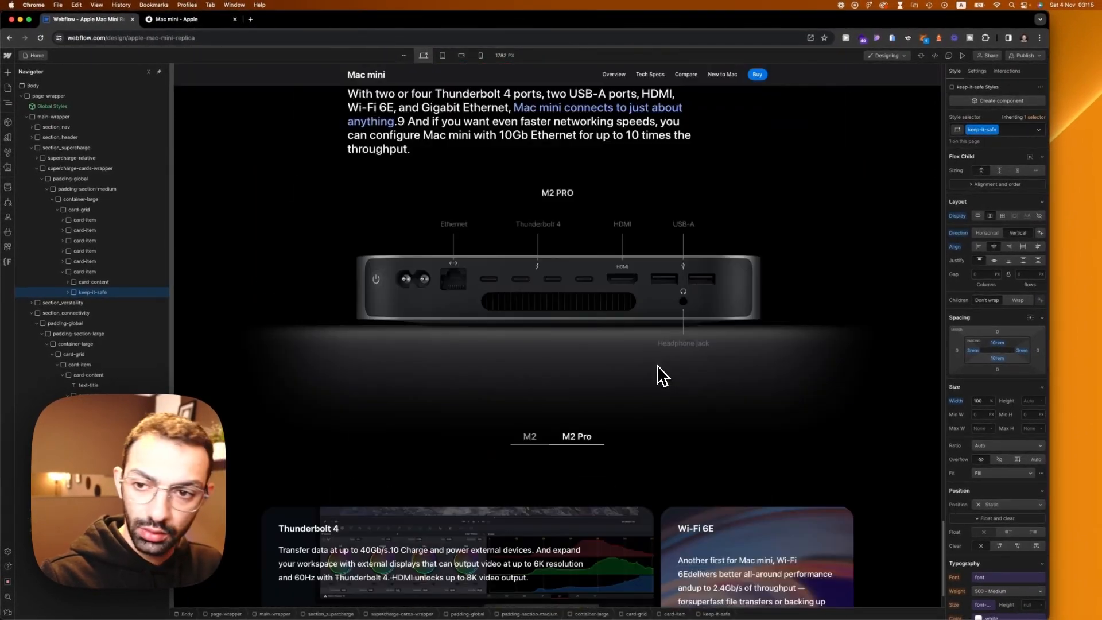
scroll(656, 365, "down", 3)
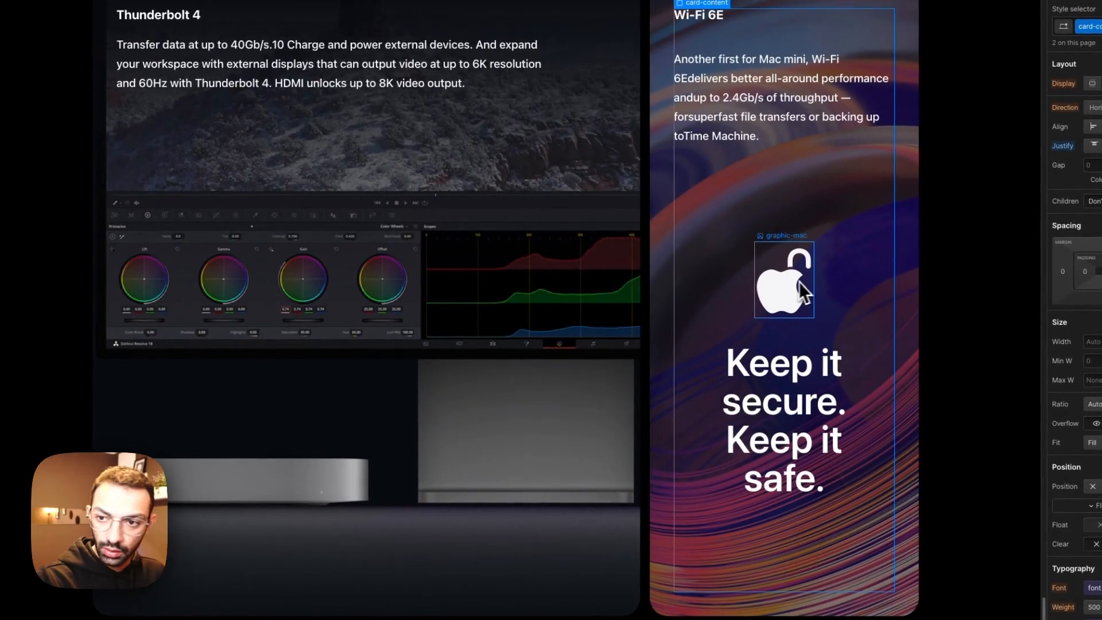
Step: Replace the unlocked Apple image in the copied block with the Wi-Fi symbol from the assets
double_click(802, 258)
left_click(818, 347)
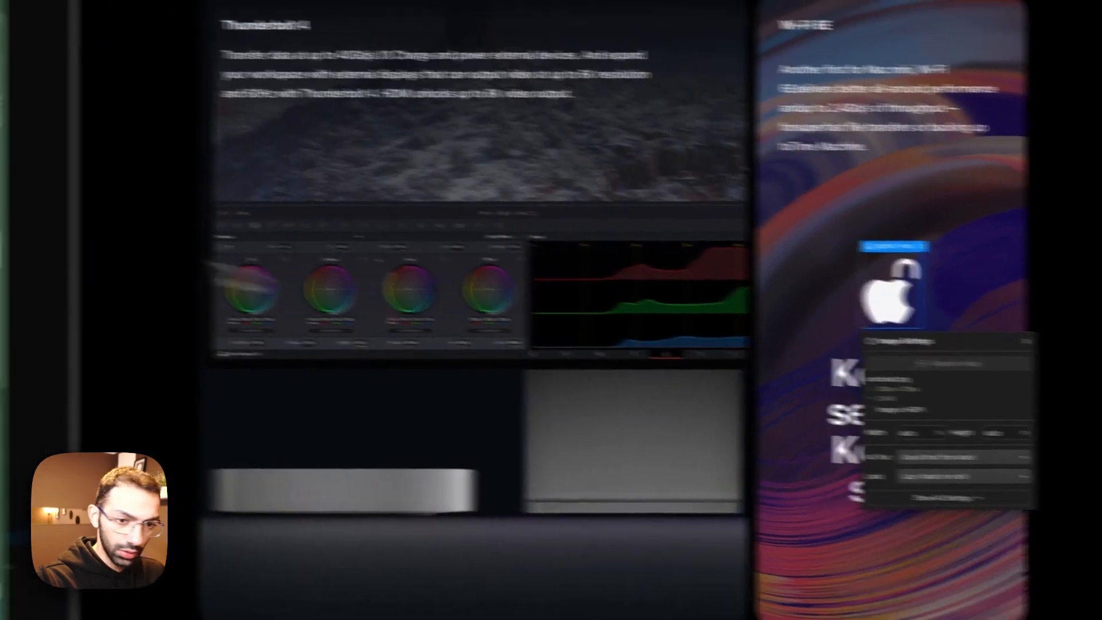
scroll(86, 339, "down", 4)
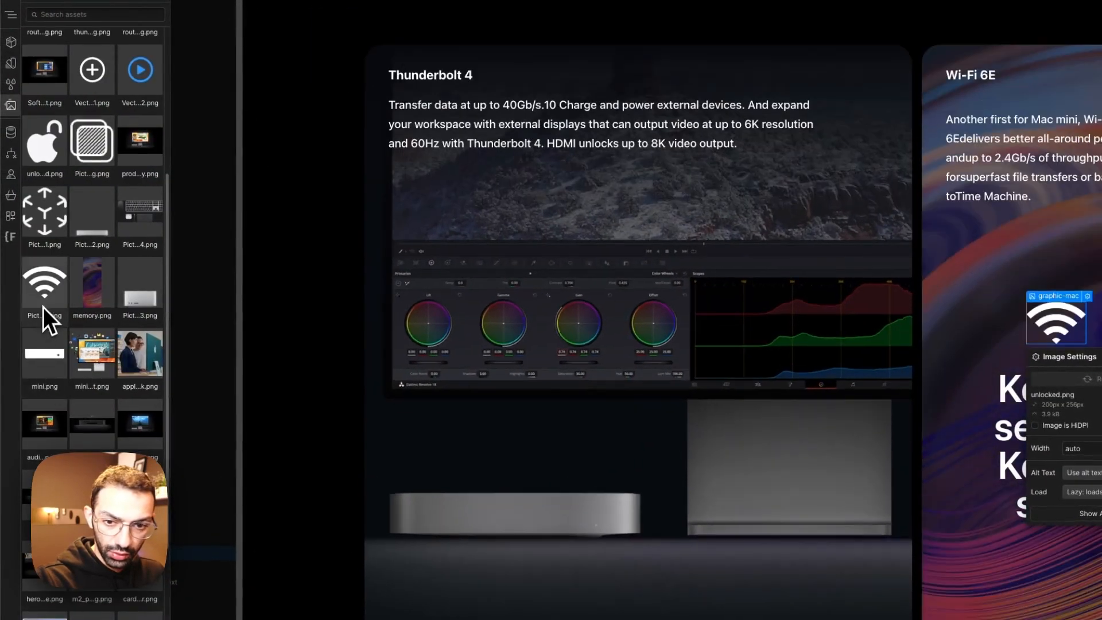
left_click(46, 304)
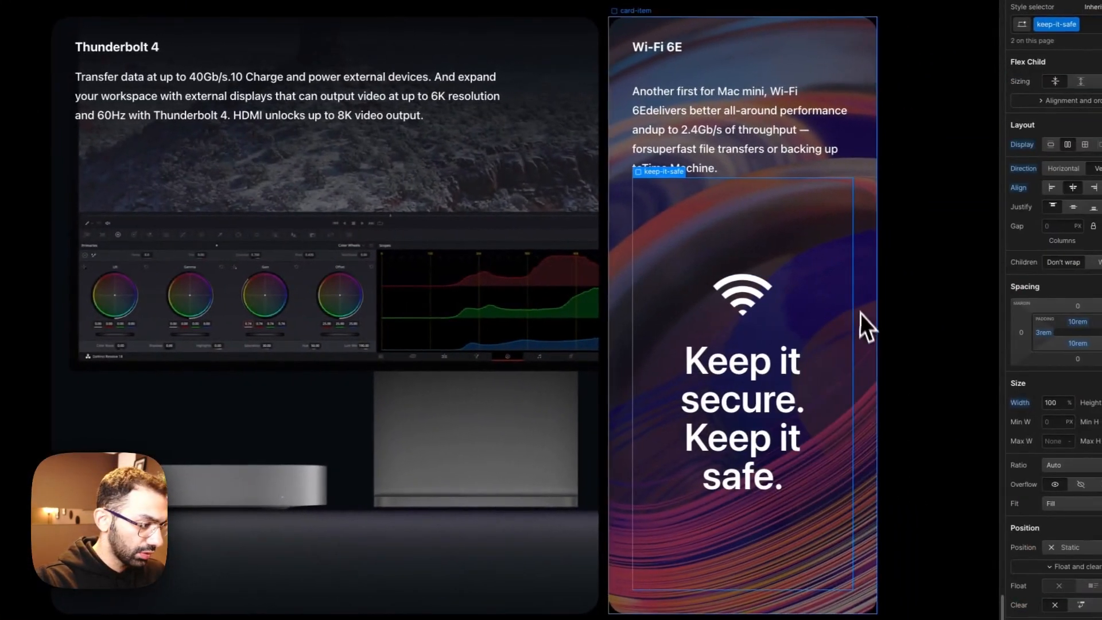
Step: Change the "Keep it secure." heading to Wi-Fi 6E and delete the "Keep it safe." heading beneath it
left_click(763, 400)
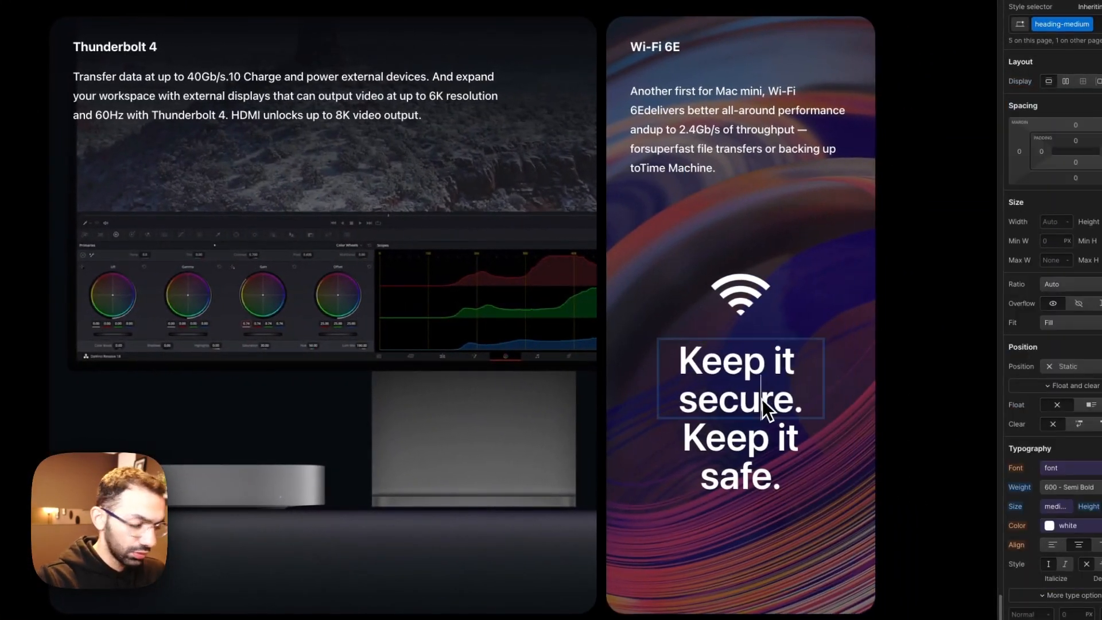
type("W")
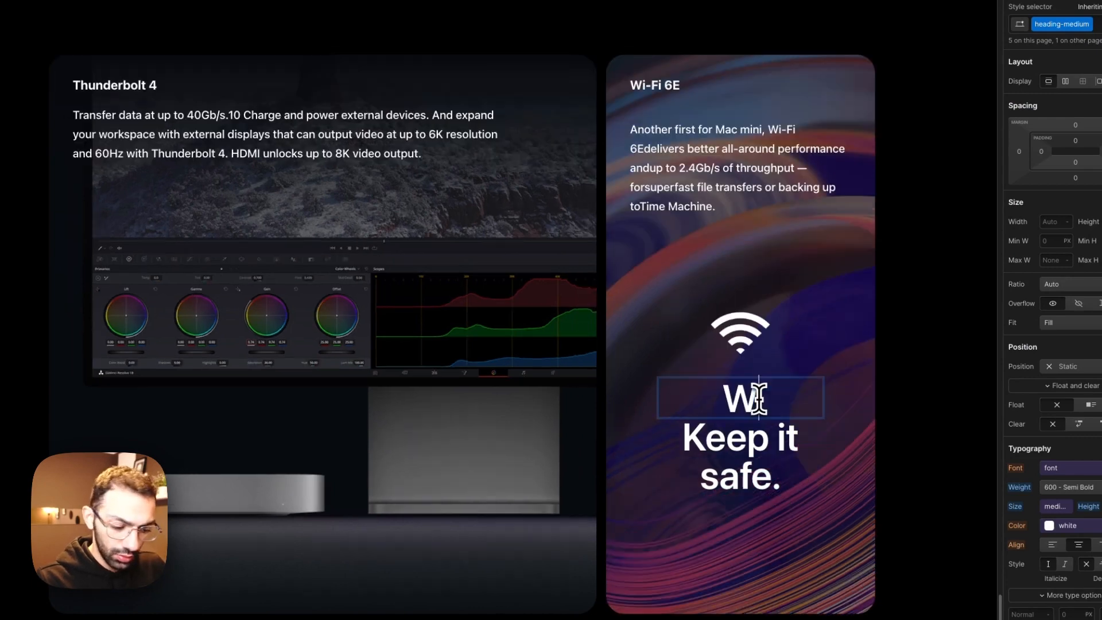
type("i-Fi 6E")
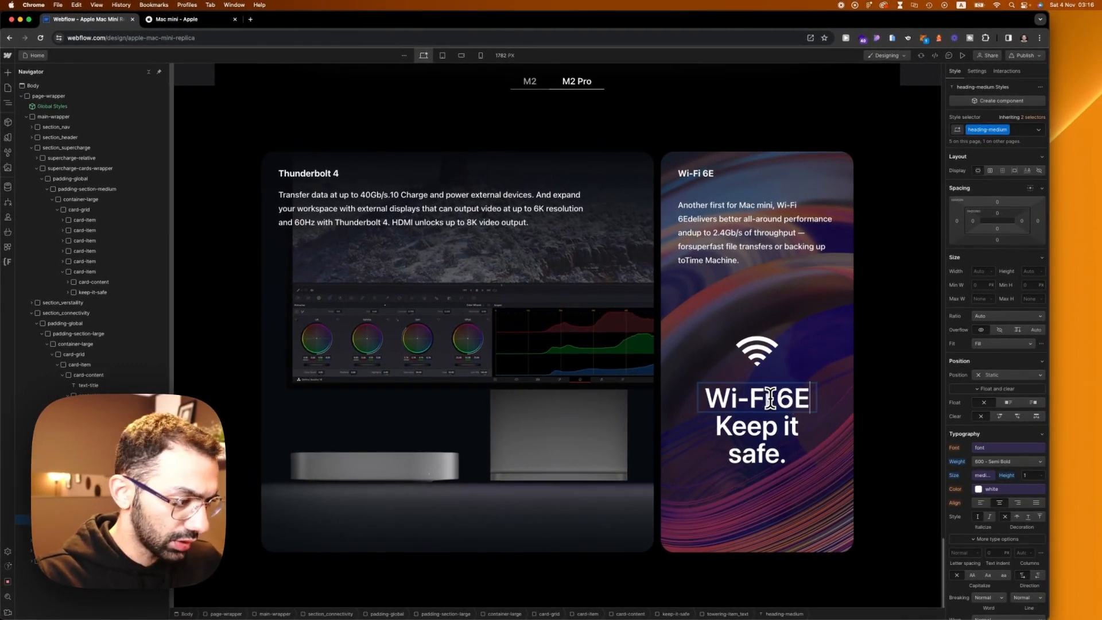
key("Escape")
left_click(770, 432)
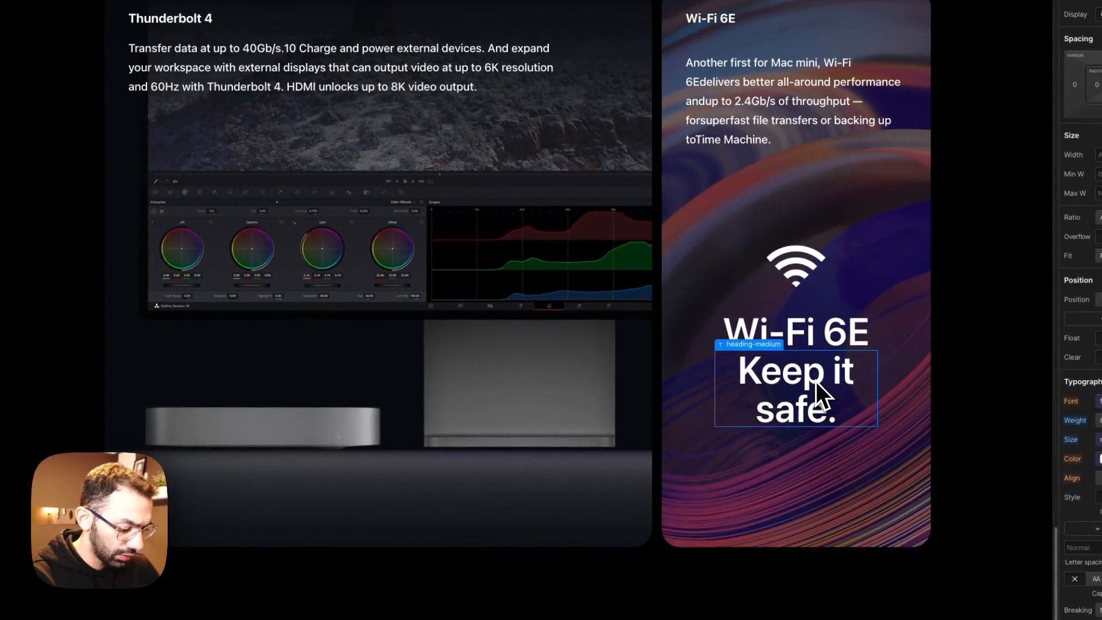
key("Delete")
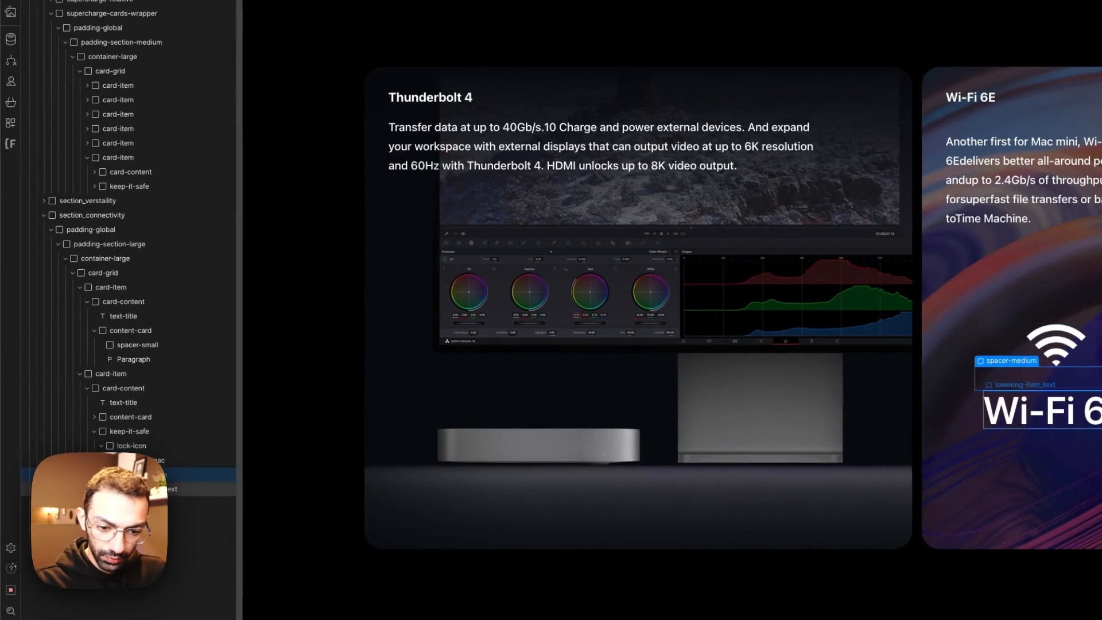
Step: Add a text block inside towering-item_text, below the large Wi-Fi 6E heading
key("a")
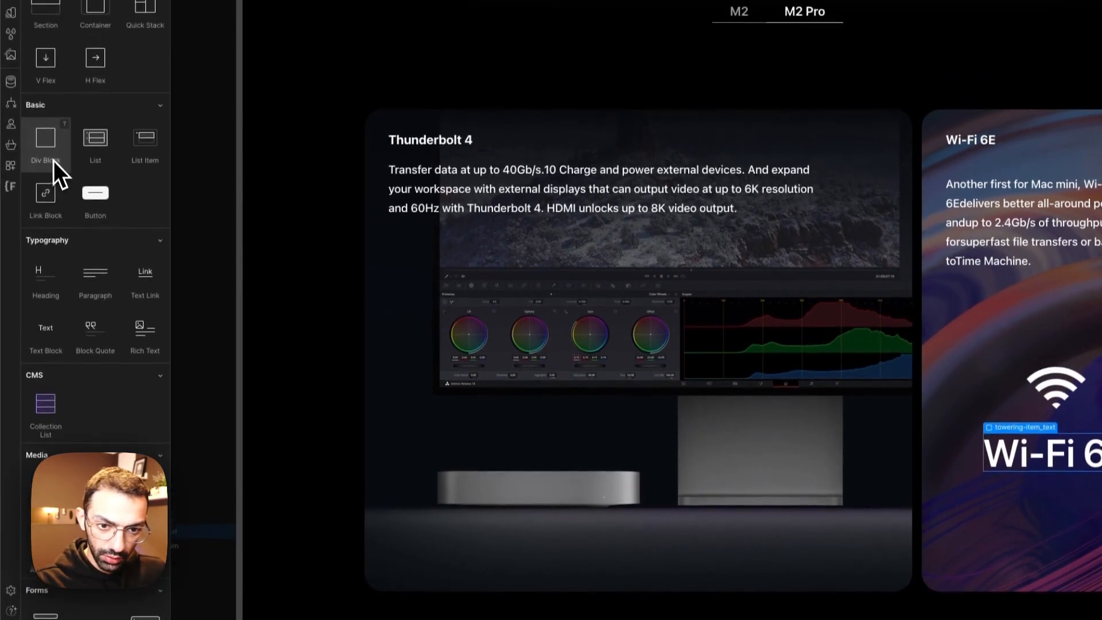
left_click(53, 118)
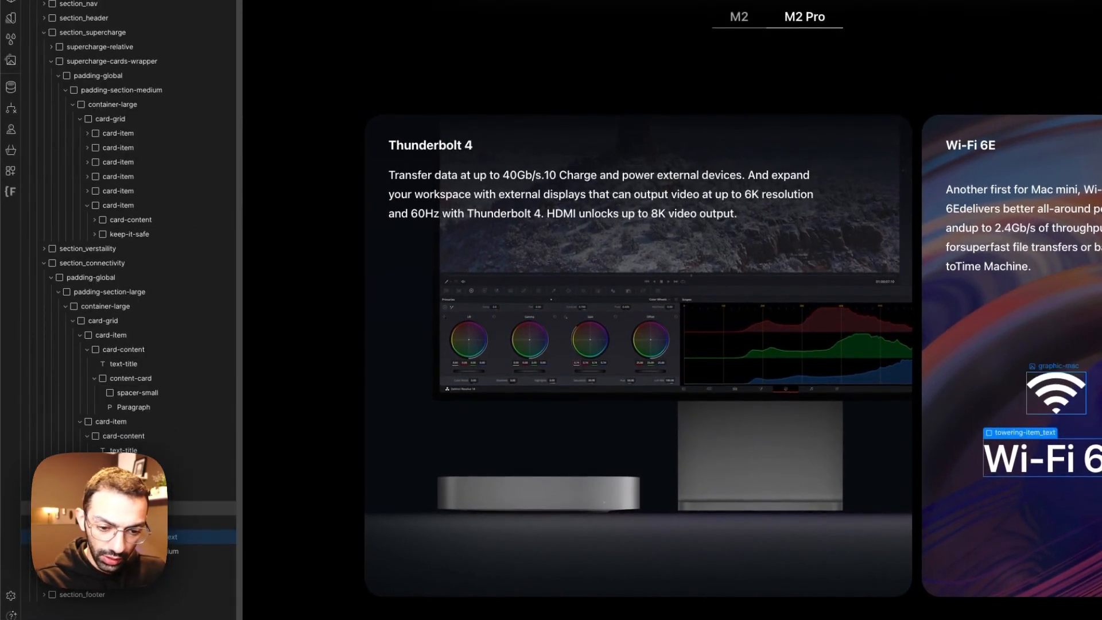
key("a")
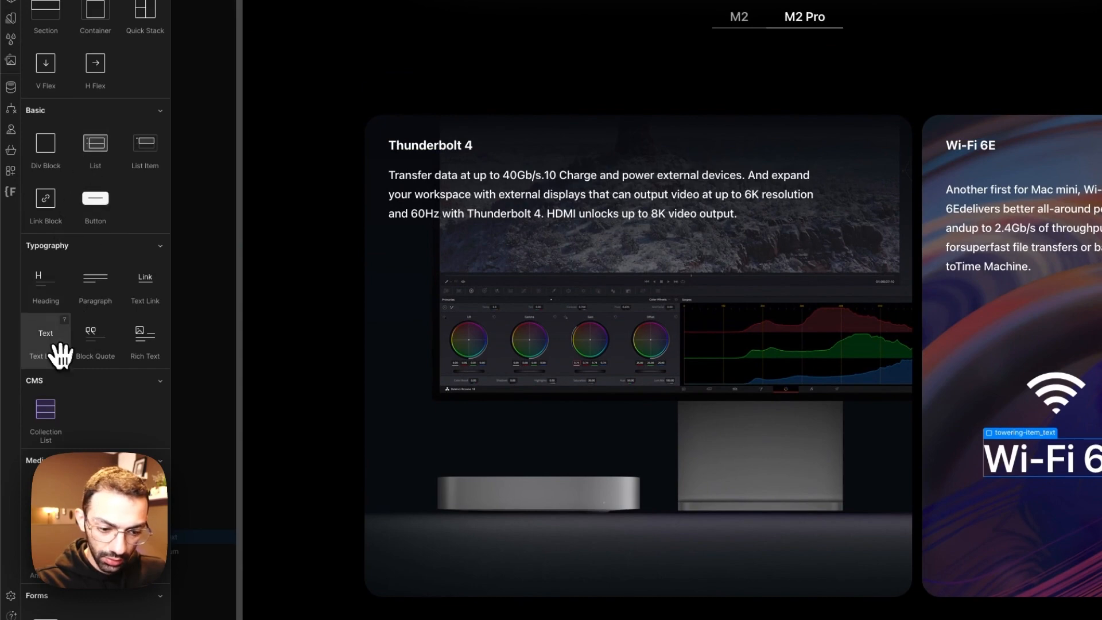
left_click_drag(60, 353, 174, 529)
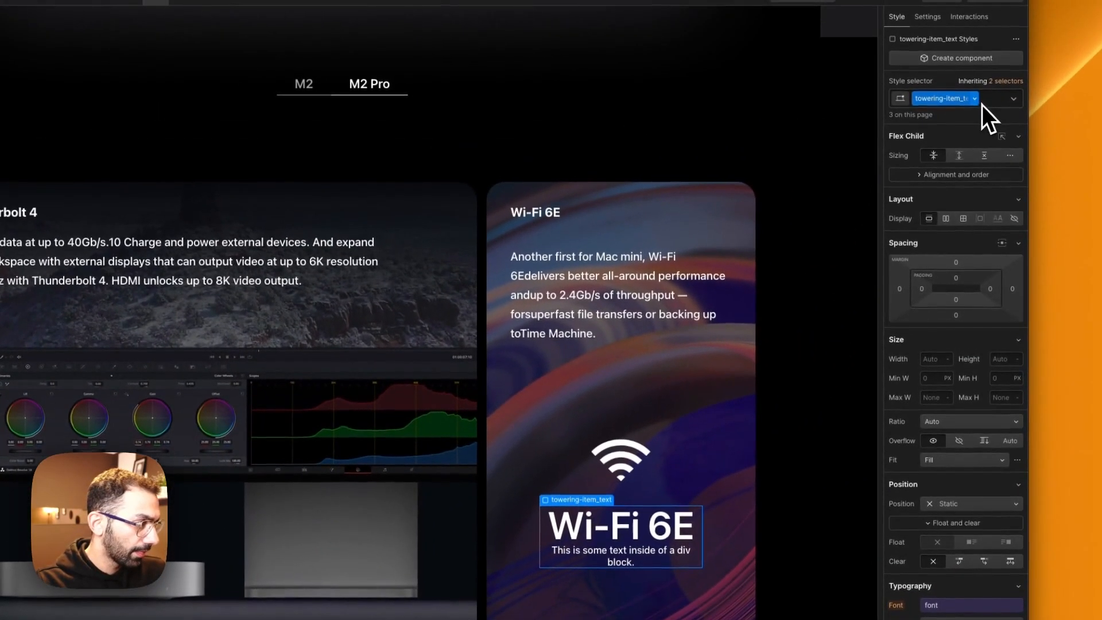
Step: Add a div with a spacer class inside towering-item_text, between the large Wi-Fi 6E heading and the text block
left_click(974, 99)
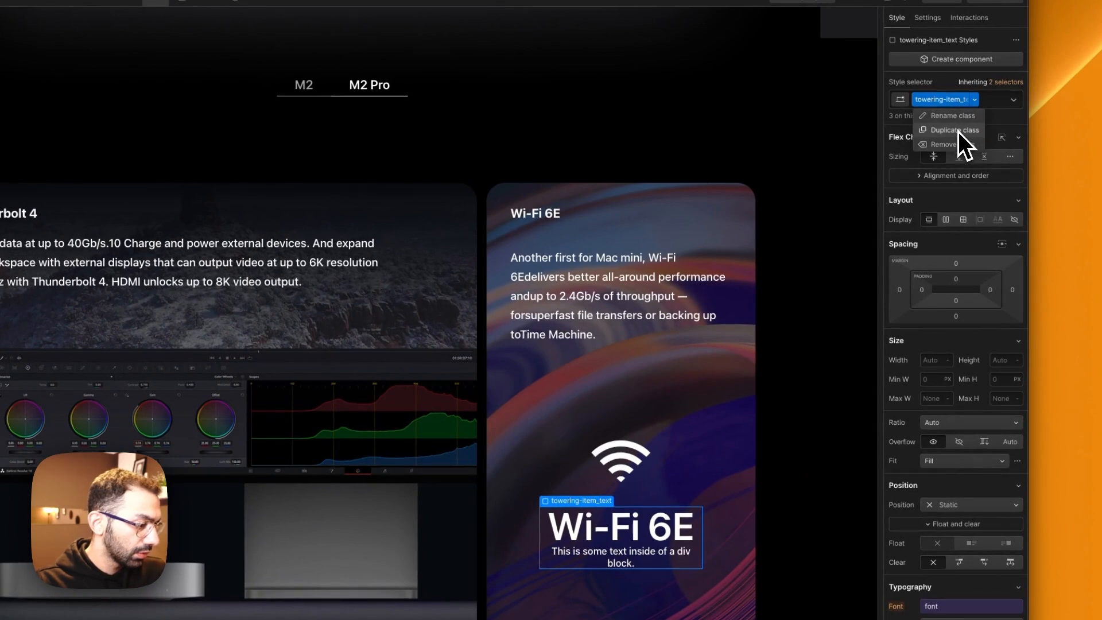
key("Escape")
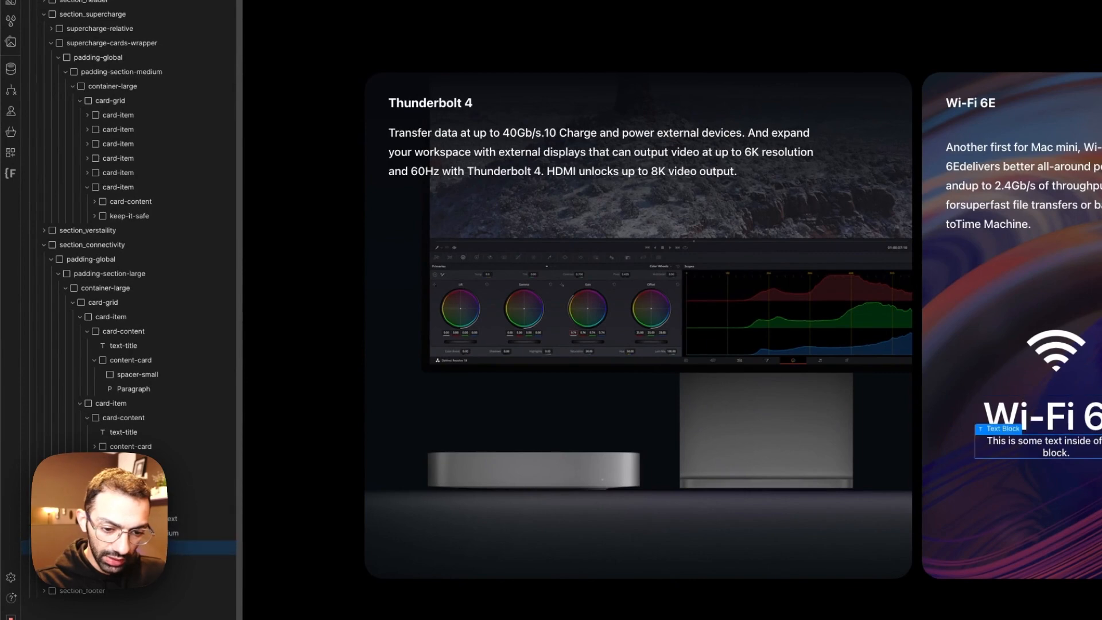
left_click(114, 518)
key("a")
left_click(61, 122)
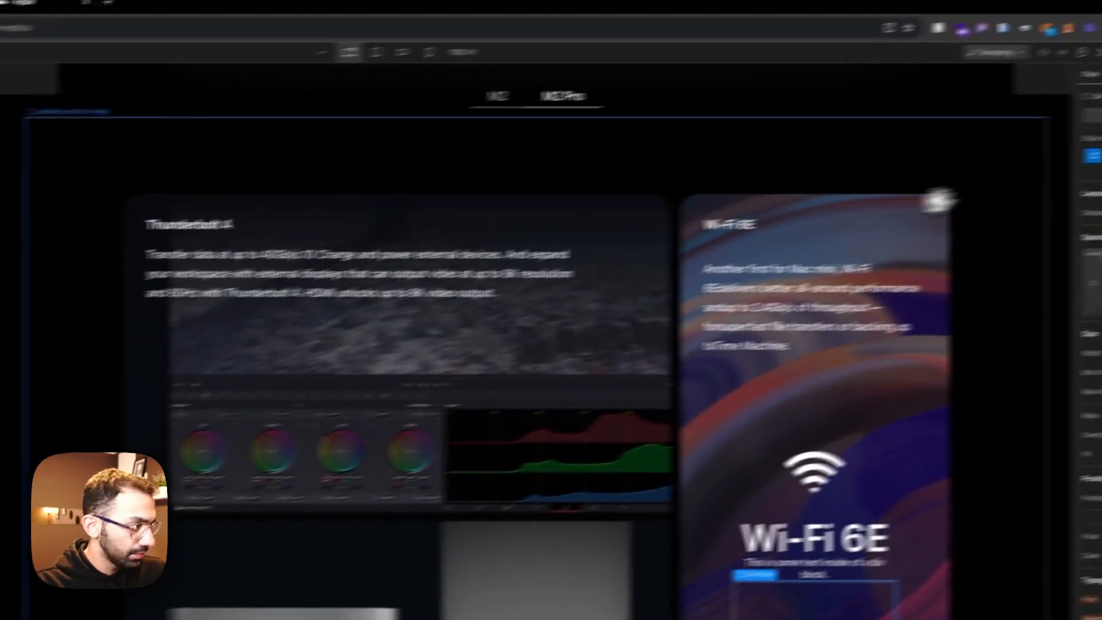
left_click(954, 104)
type("spacer-")
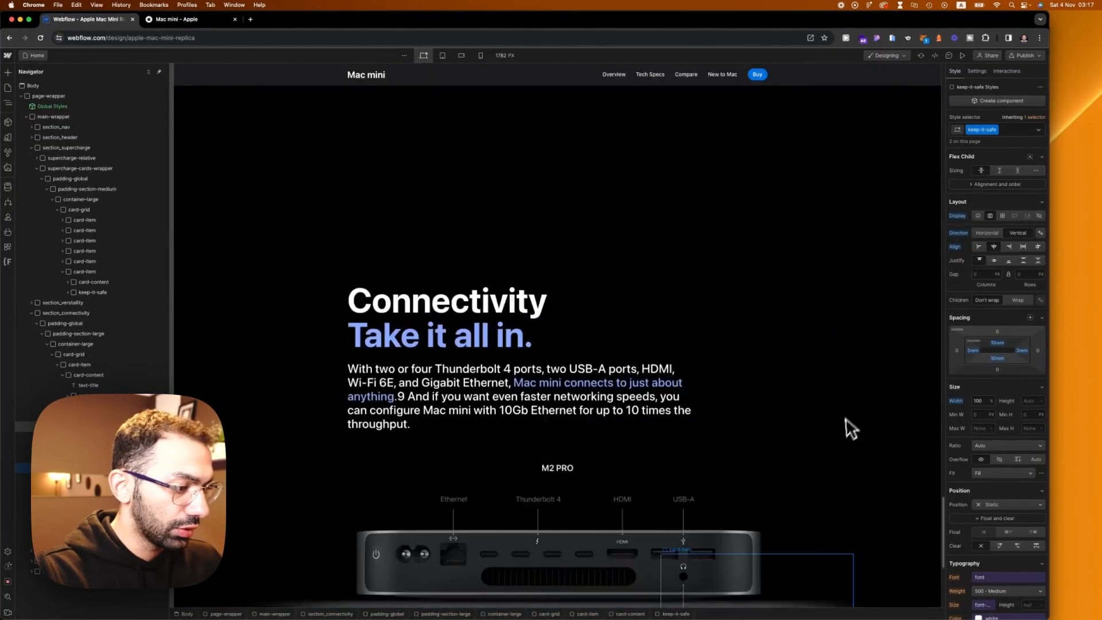
Step: Duplicate the keep-it-safe class on the Wi-Fi 6E card's copied block and name the duplicate wifi-content
scroll(842, 429, "up", 18)
scroll(840, 428, "down", 18)
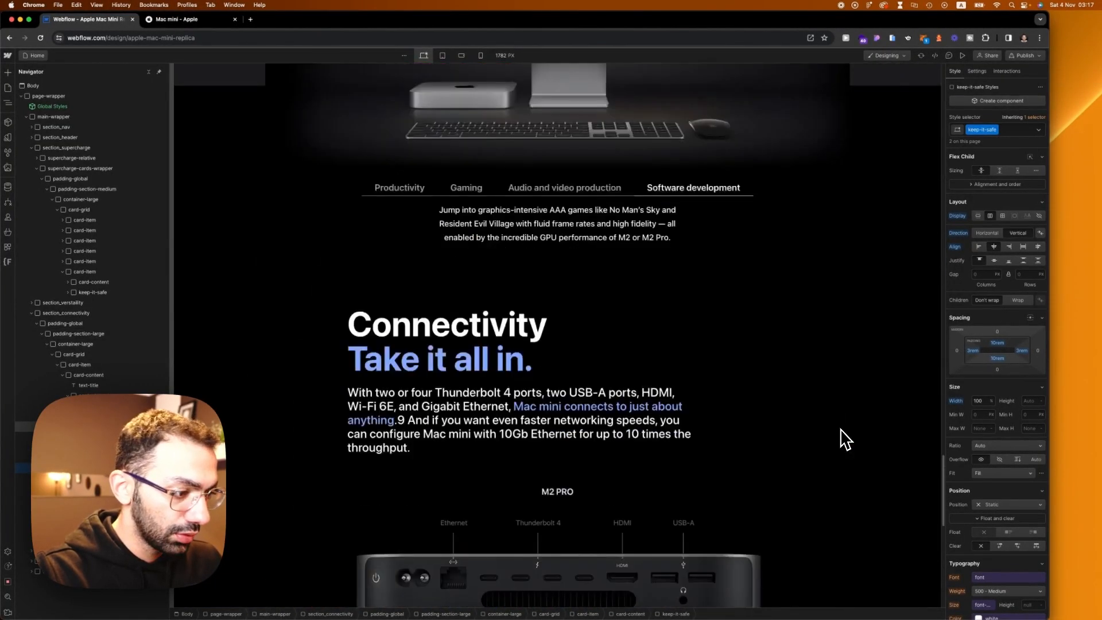
scroll(840, 429, "up", 15)
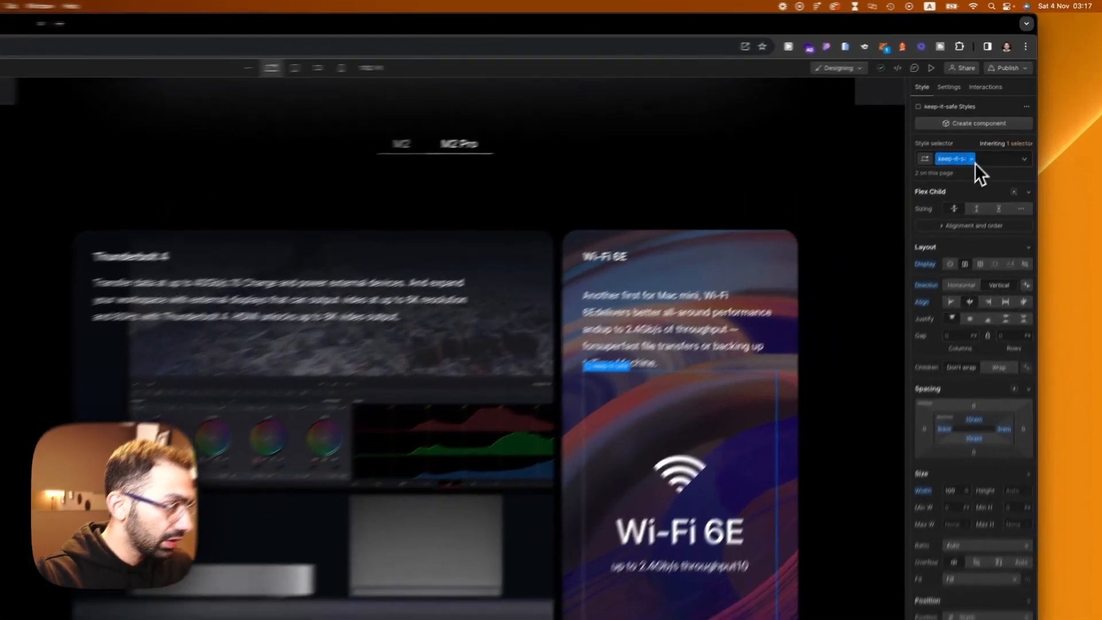
left_click(982, 129)
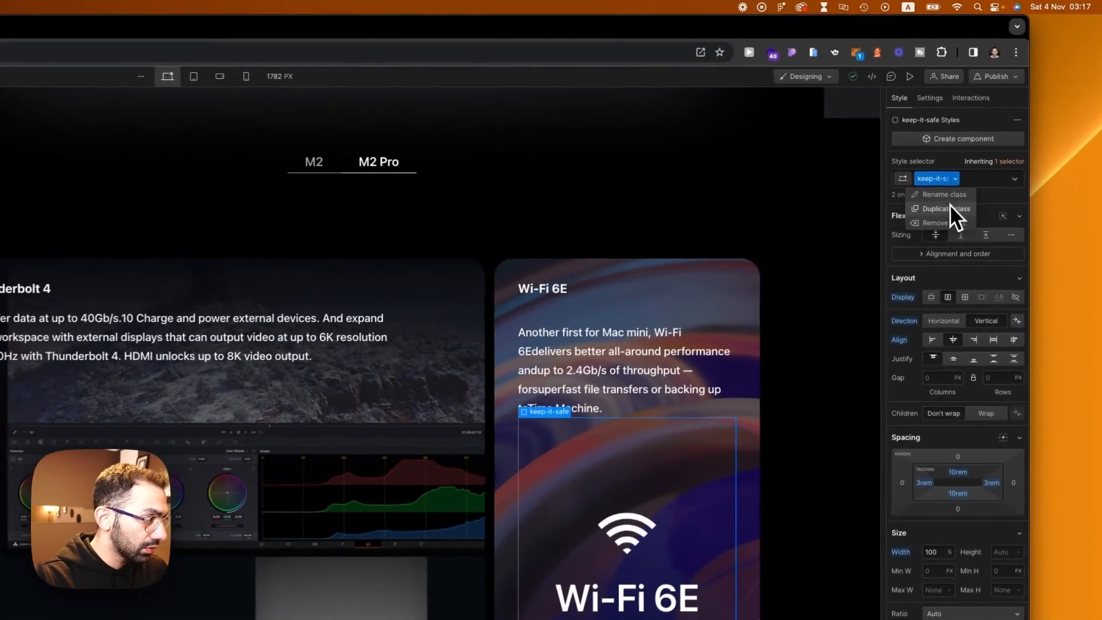
left_click(991, 145)
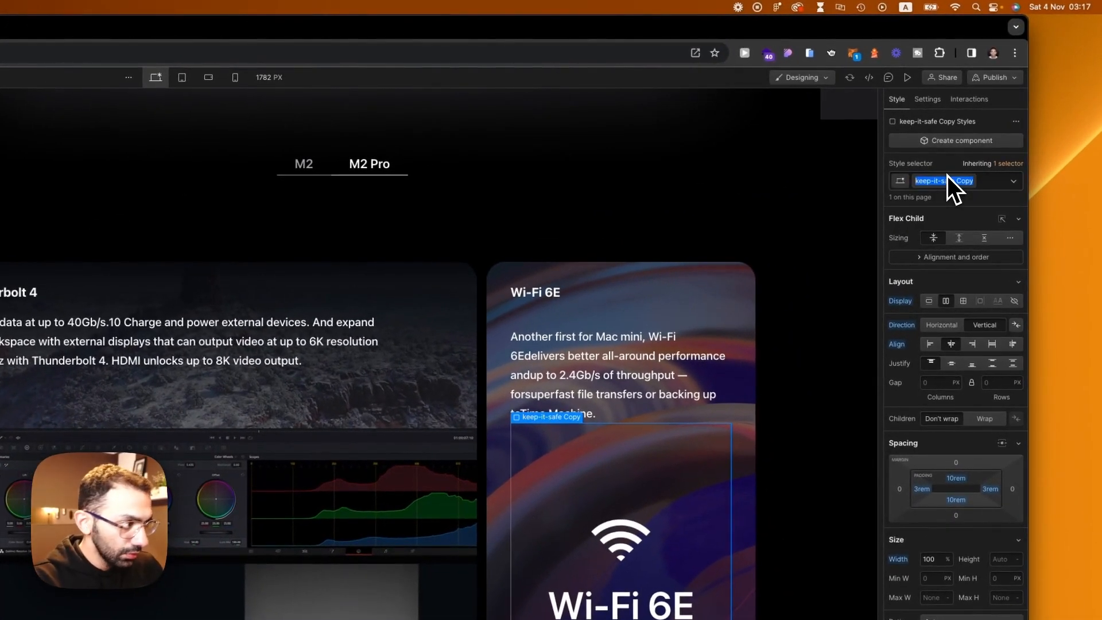
key("BackSpace")
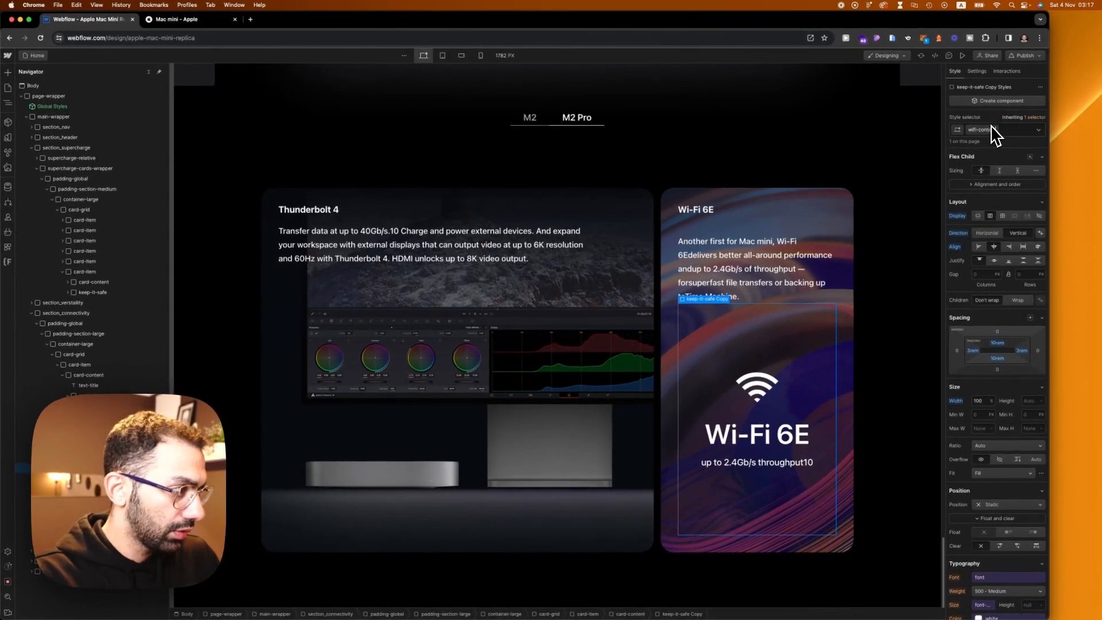
Step: Set the top and bottom padding of wifi-content to 5rem
left_click(997, 343)
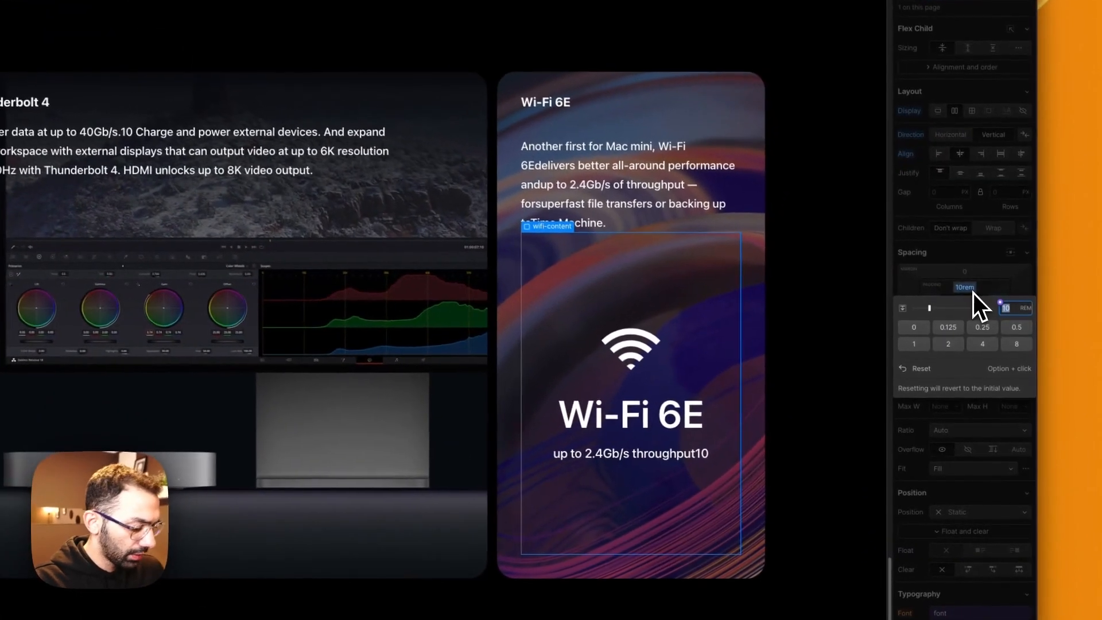
type("5")
key("Return")
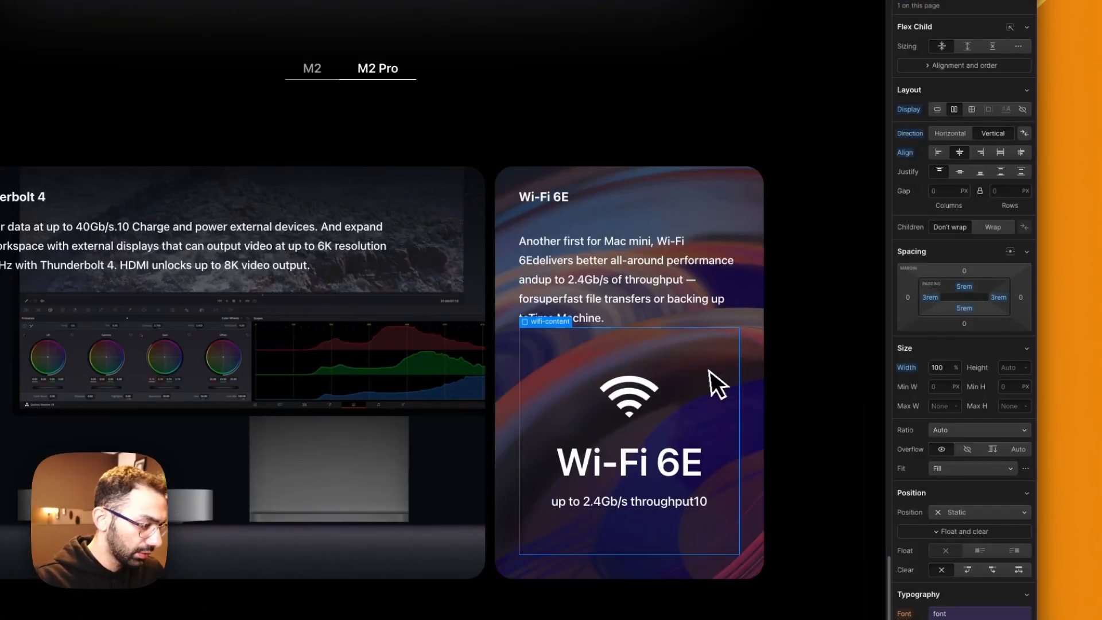
left_click(760, 361)
left_click(783, 369)
Step: Replace the lock-icon class on the div around the Wi-Fi symbol with a new wifi-icon class
left_click(631, 398)
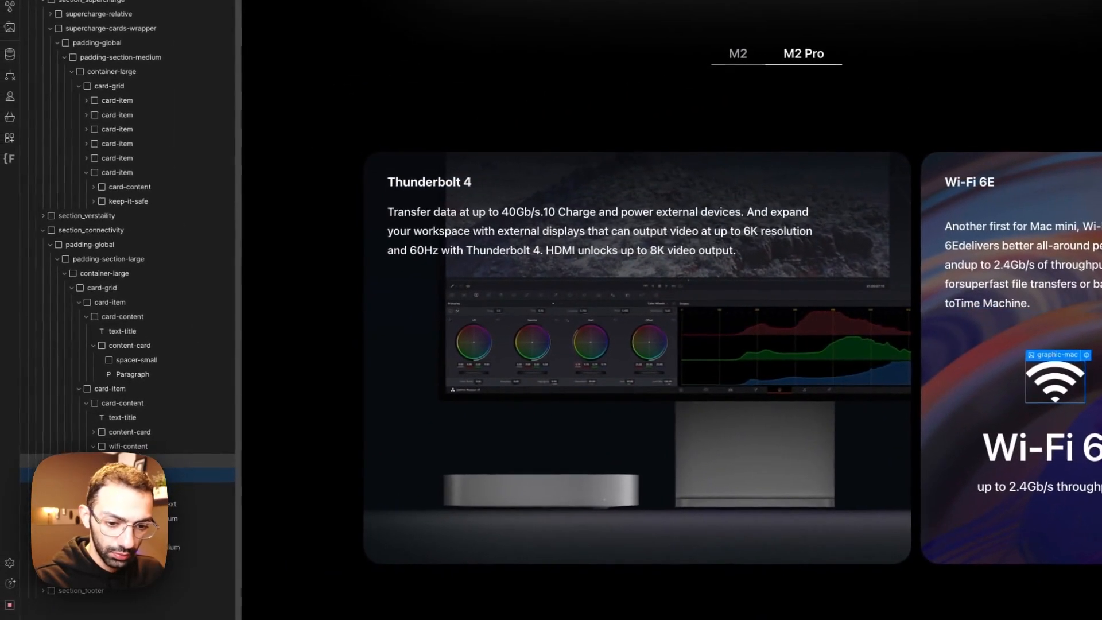
left_click(135, 463)
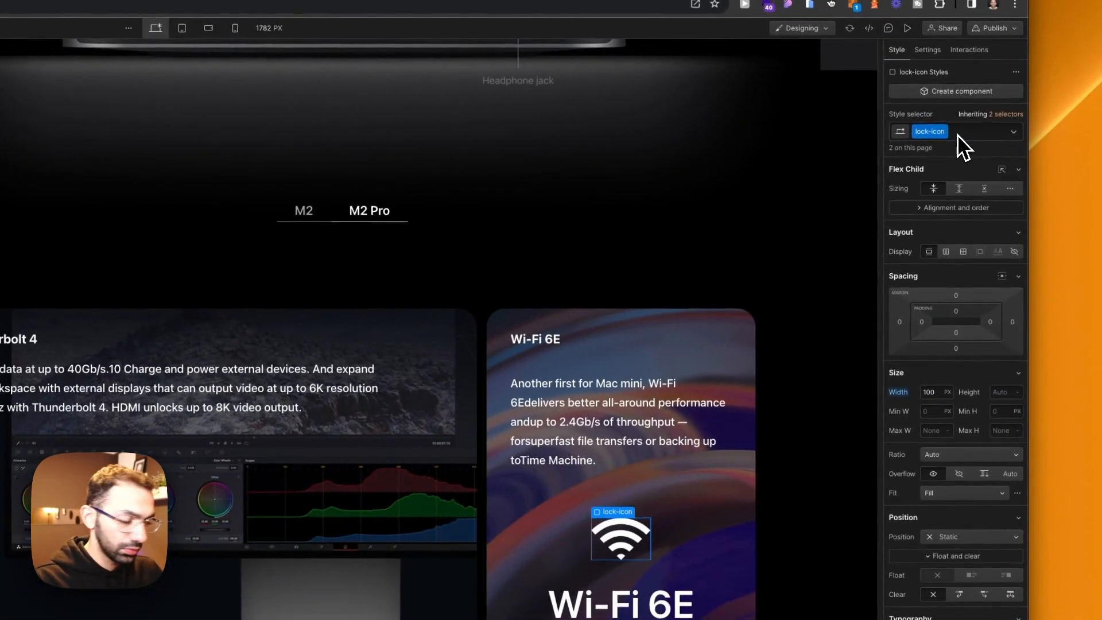
left_click(957, 135)
key("BackSpace")
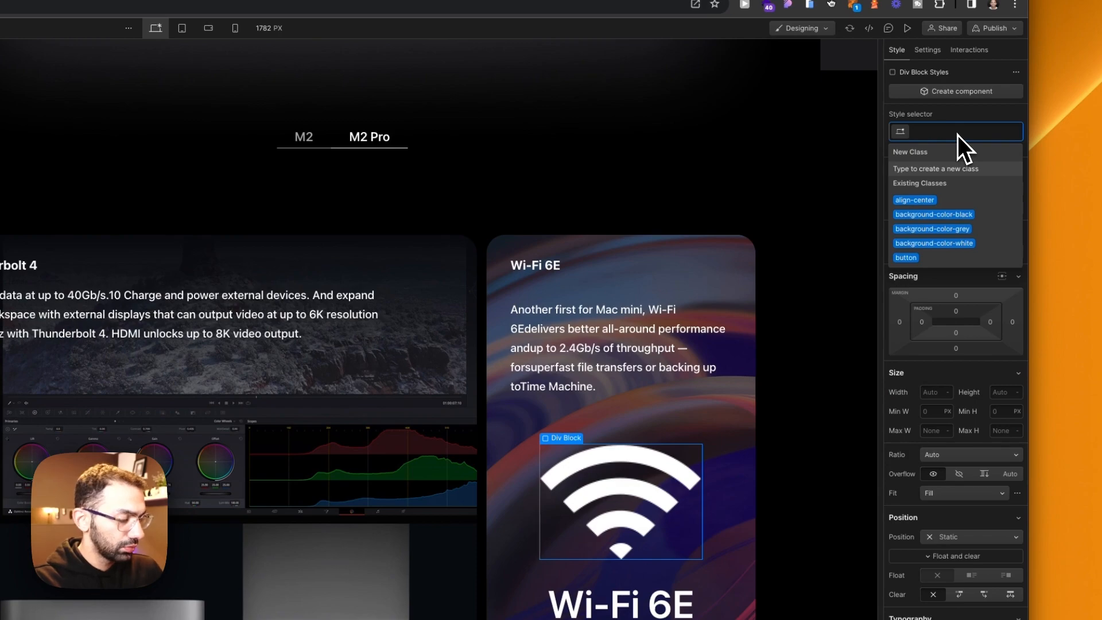
type("wifi-icon")
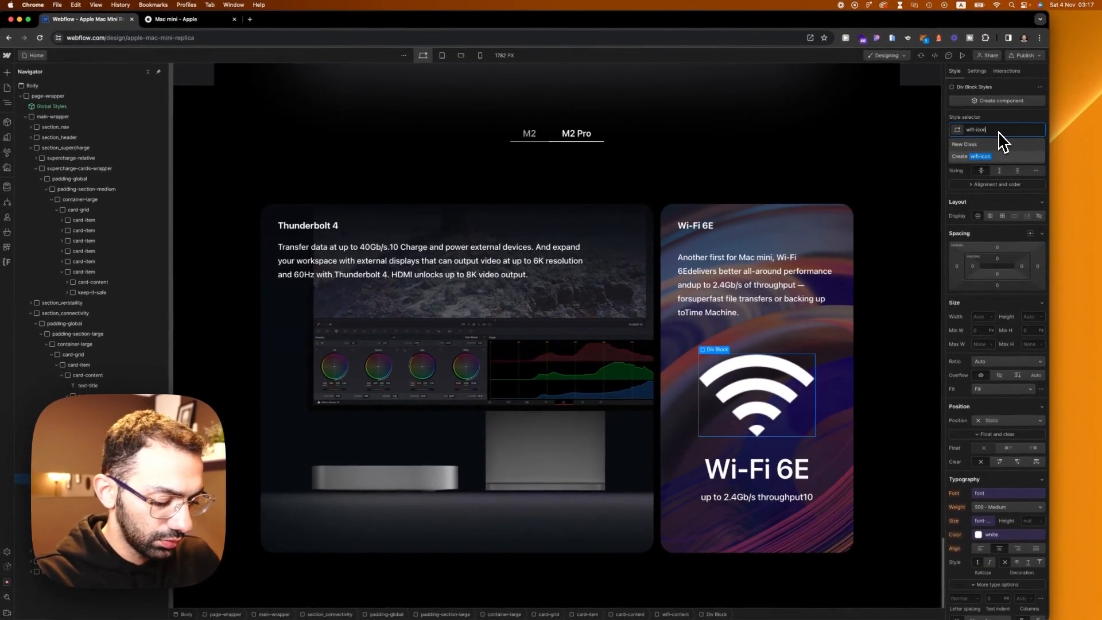
key("Return")
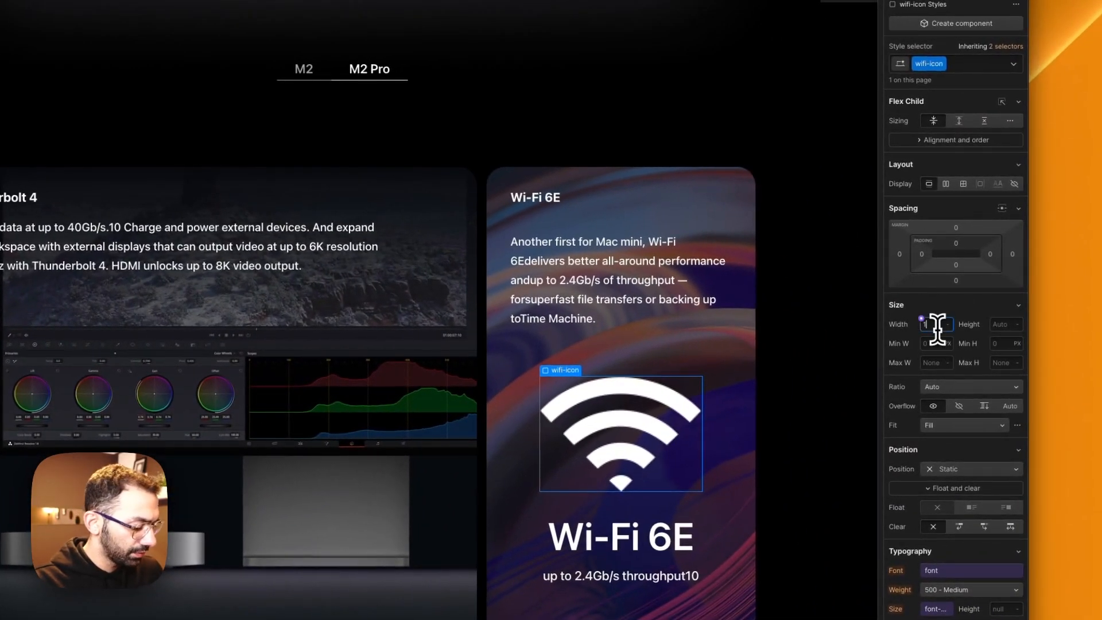
Step: Set the wifi-icon div's width to 9rem
key("Return")
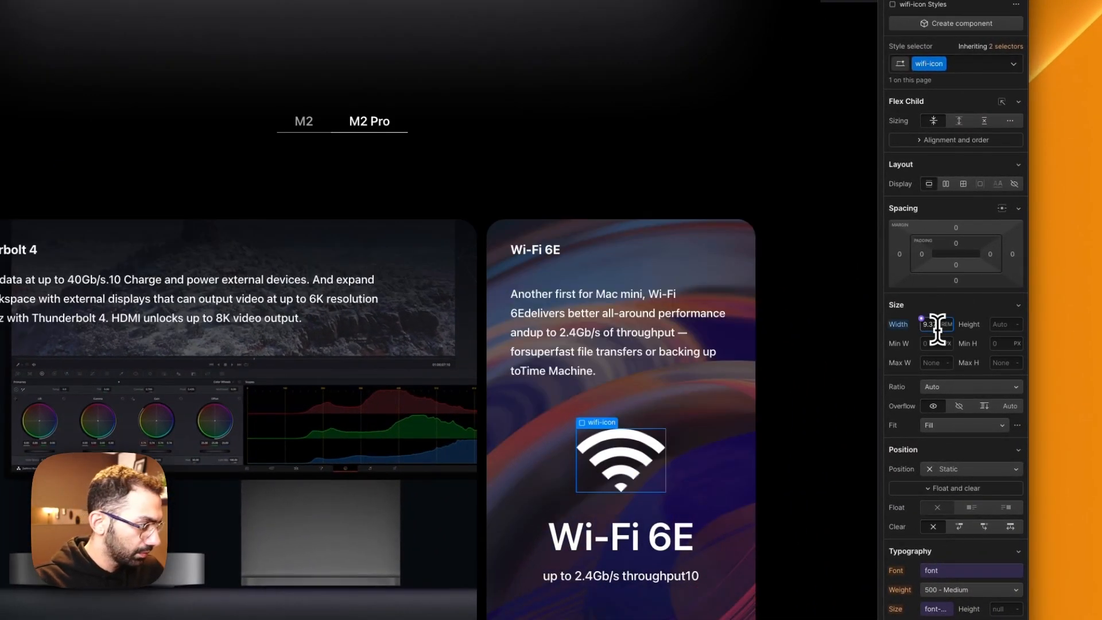
type("9")
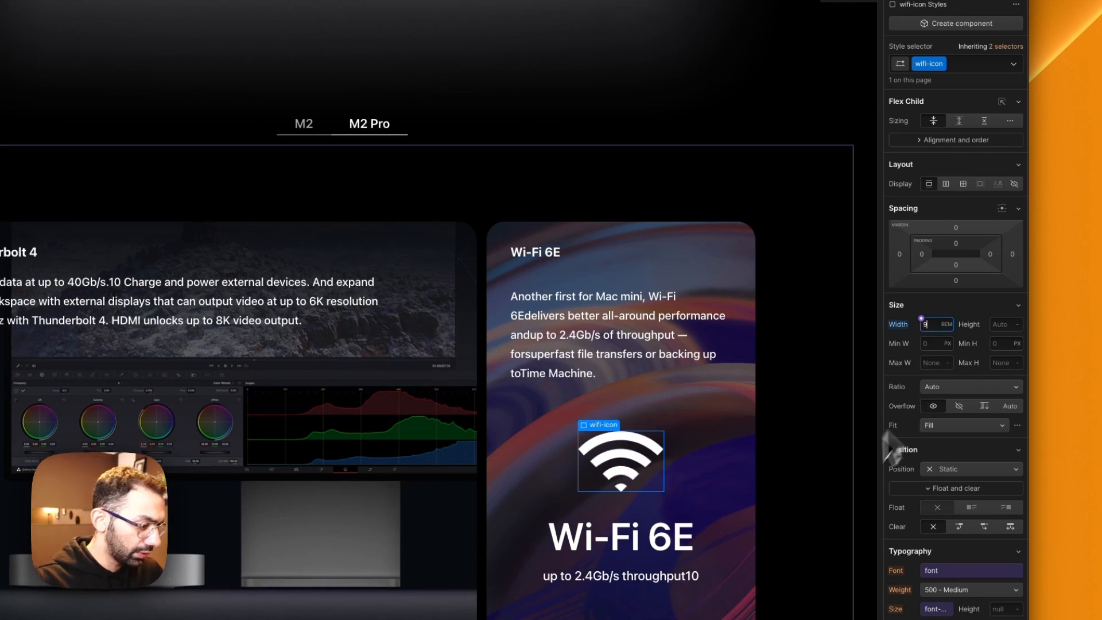
left_click(745, 522)
Step: Replace the is-unified combo class on the Wi-Fi 6E card-item with a new is-wifi combo class
left_click(638, 359)
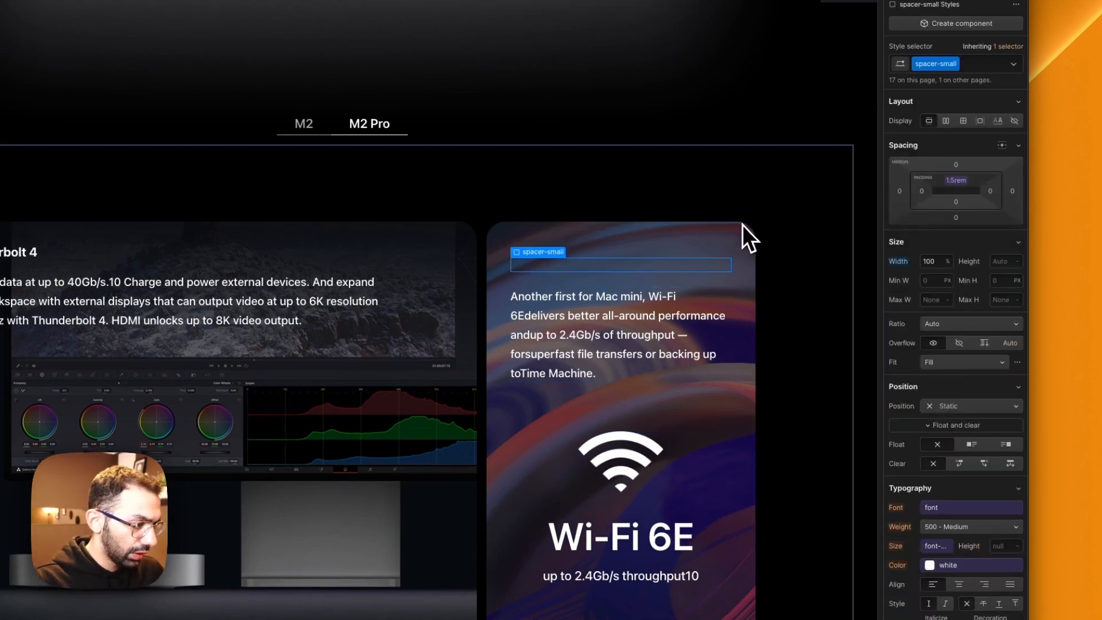
left_click(742, 225)
left_click(995, 88)
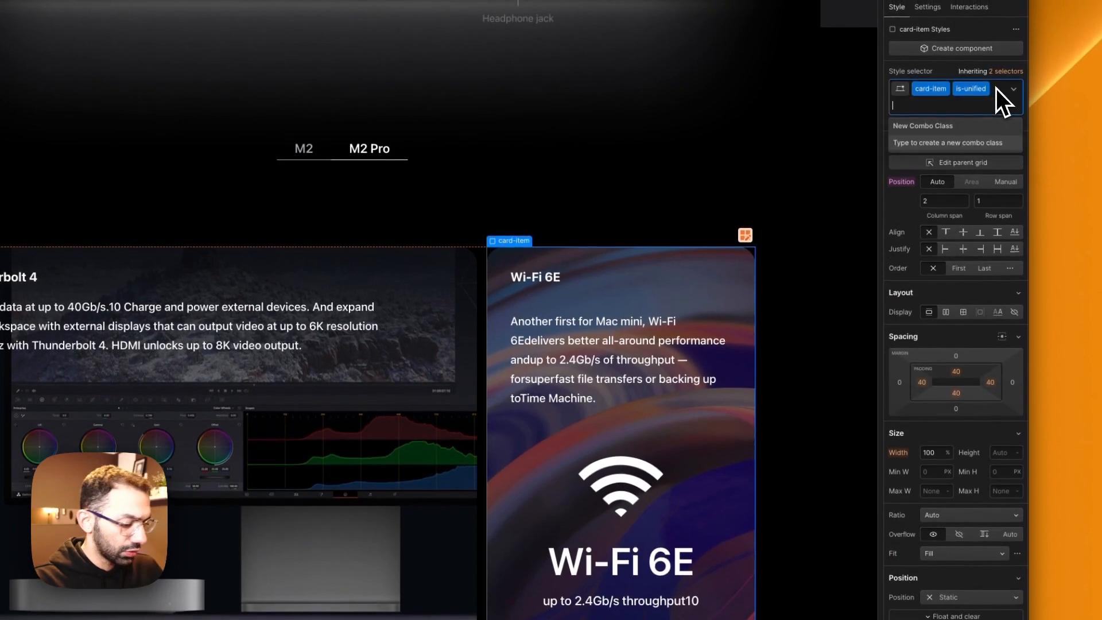
key("BackSpace")
type("is-wifi")
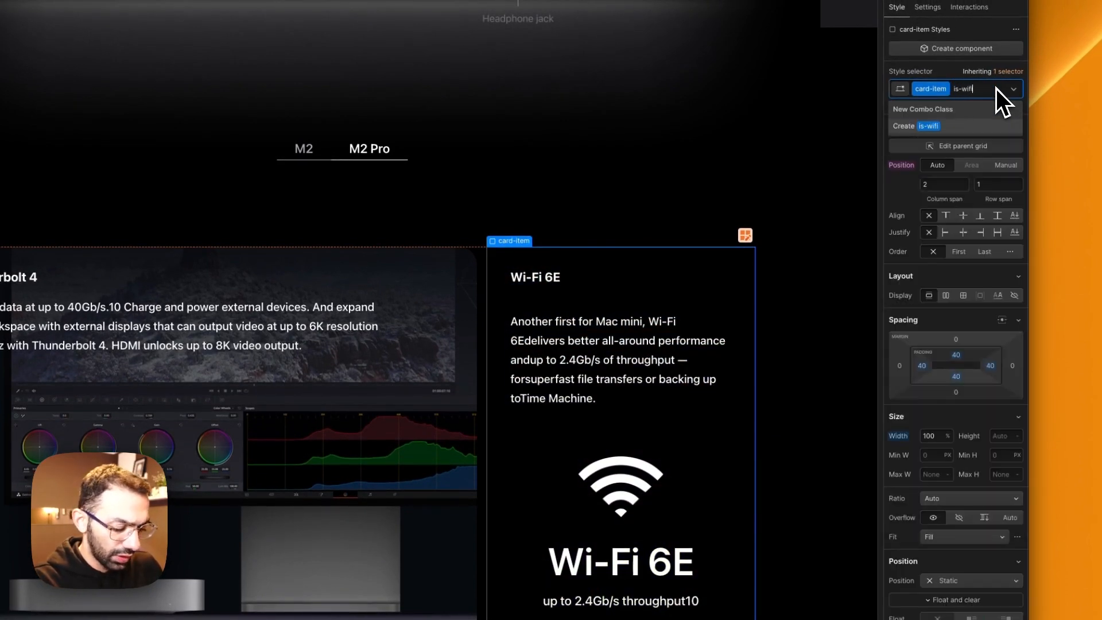
key("Return")
Step: Add a linear gradient background to the Wi-Fi 6E card's is-wifi class
scroll(975, 575, "down", 15)
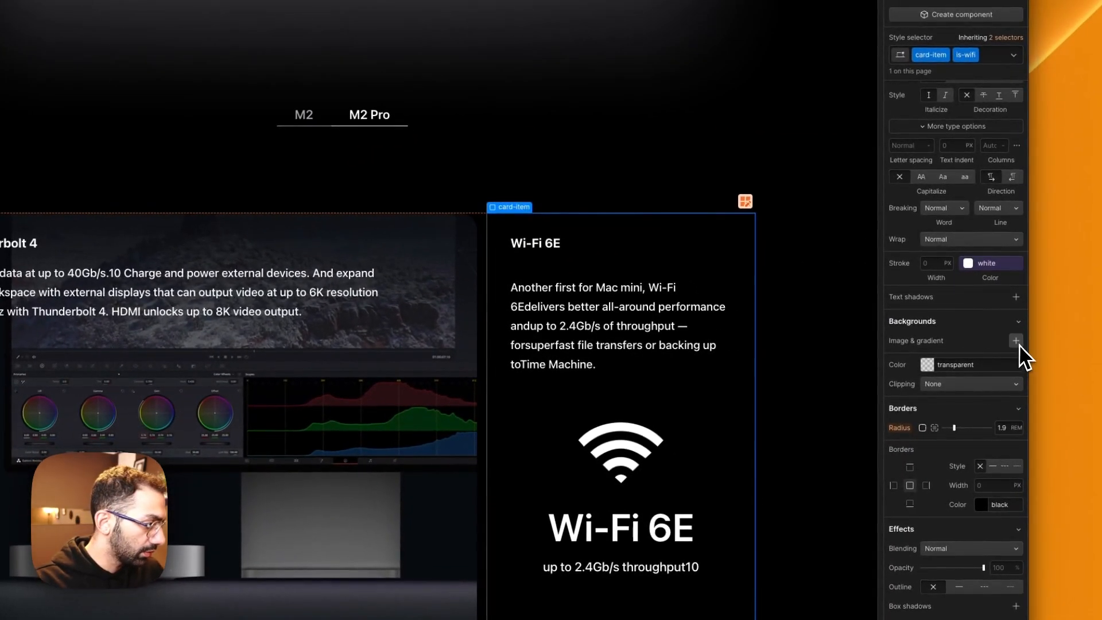
left_click(1016, 340)
left_click(956, 381)
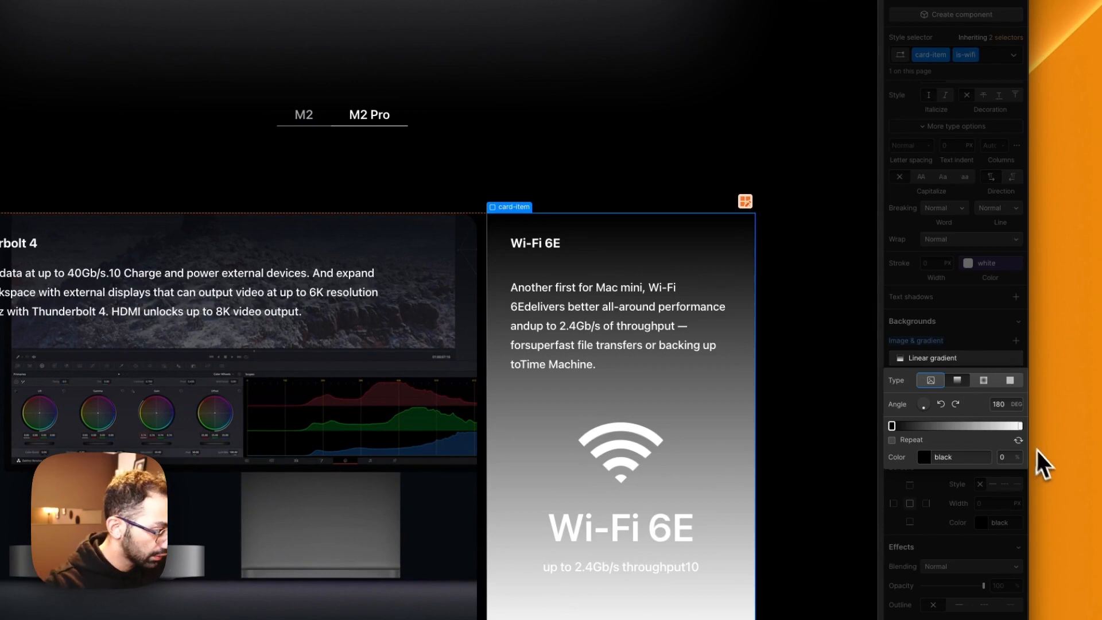
left_click(955, 458)
type("427CFF")
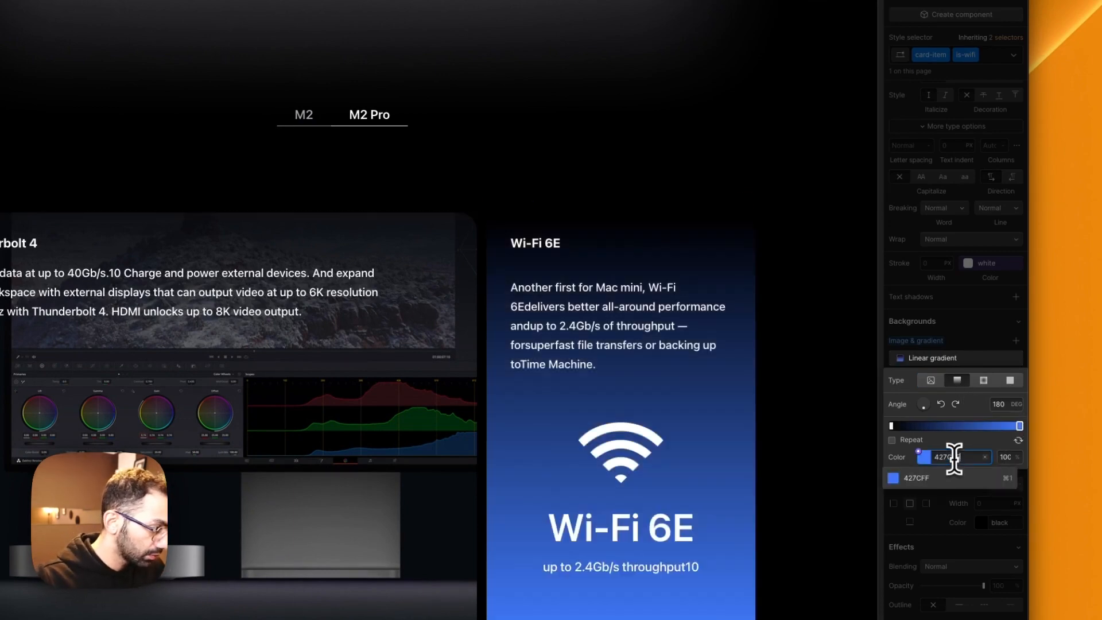
key("Return")
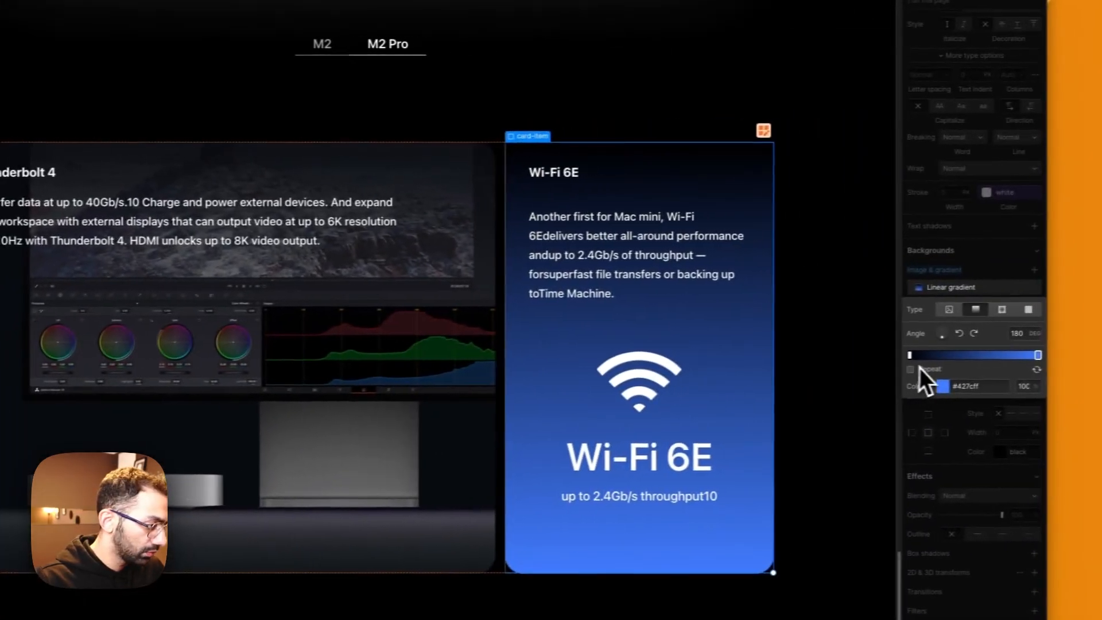
left_click(935, 386)
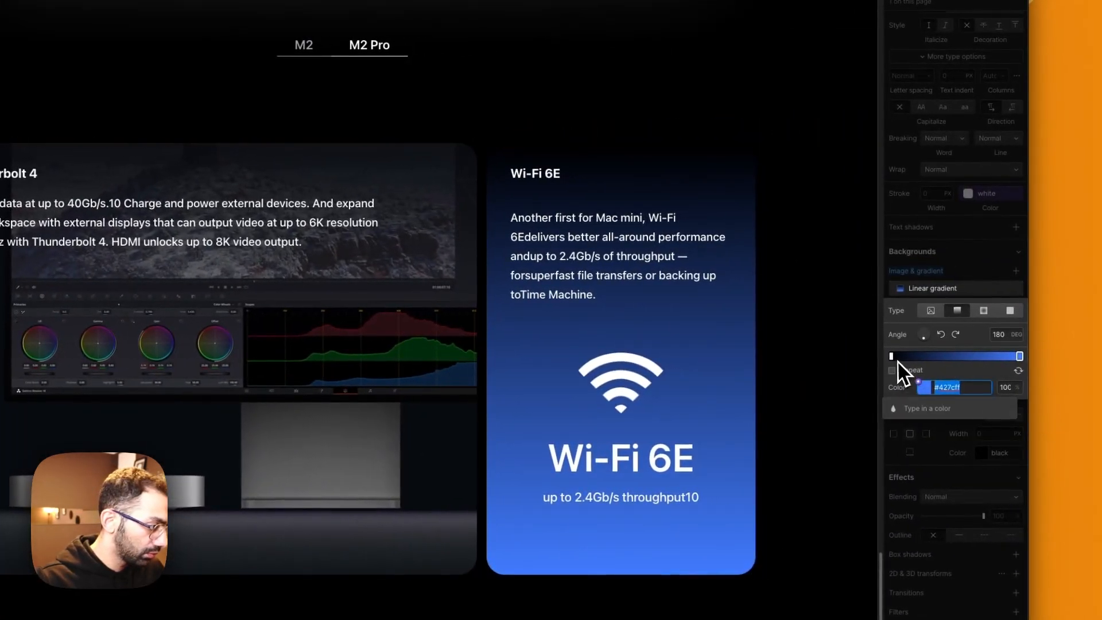
type("427CFF")
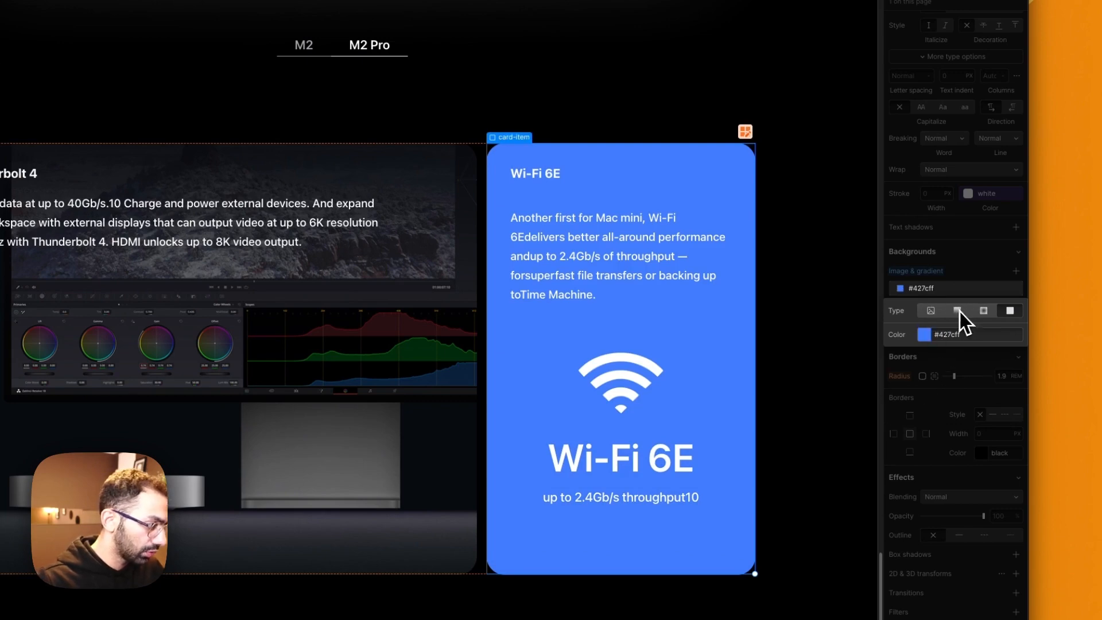
Step: Make the Wi-Fi 6E card's background a linear gradient from #427cff to #7e2fff at an angle of 133 degrees
left_click(958, 311)
left_click(938, 386)
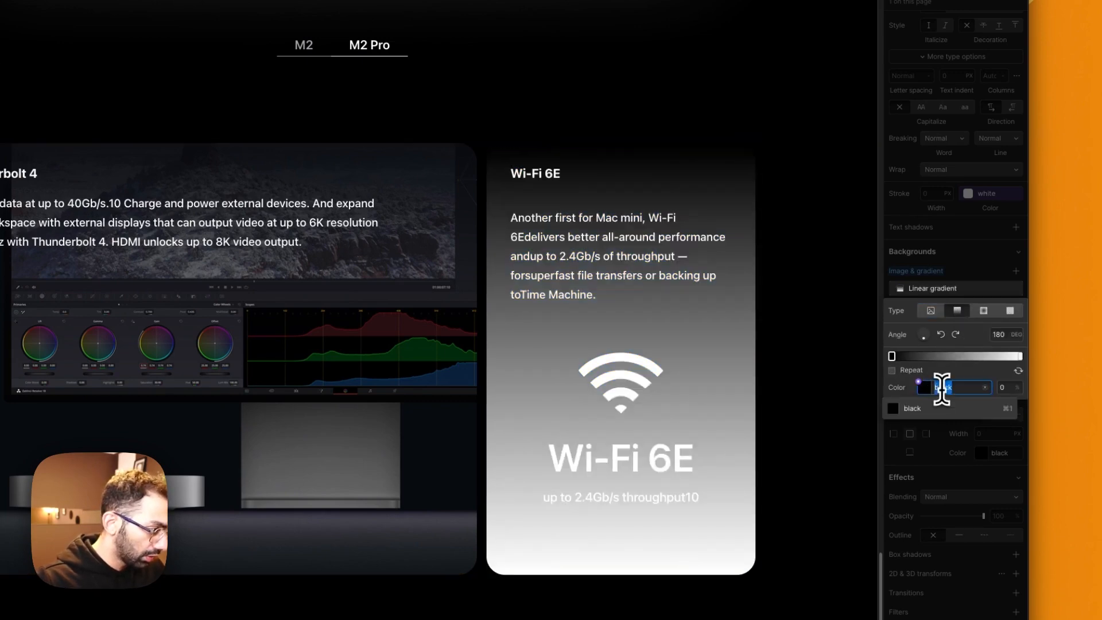
type("427CFF")
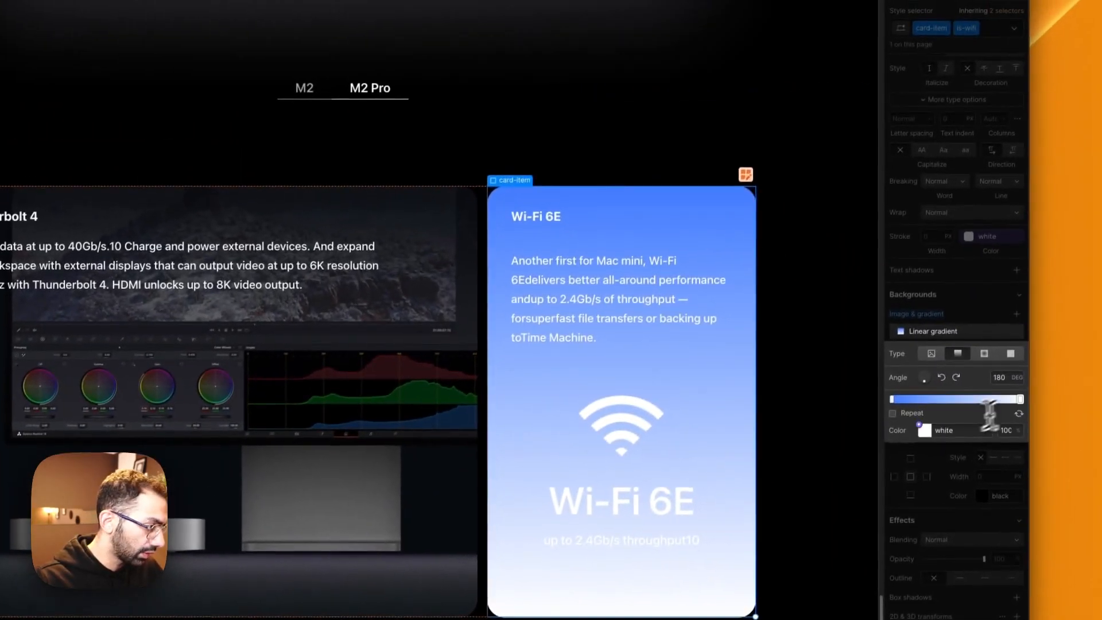
left_click(949, 430)
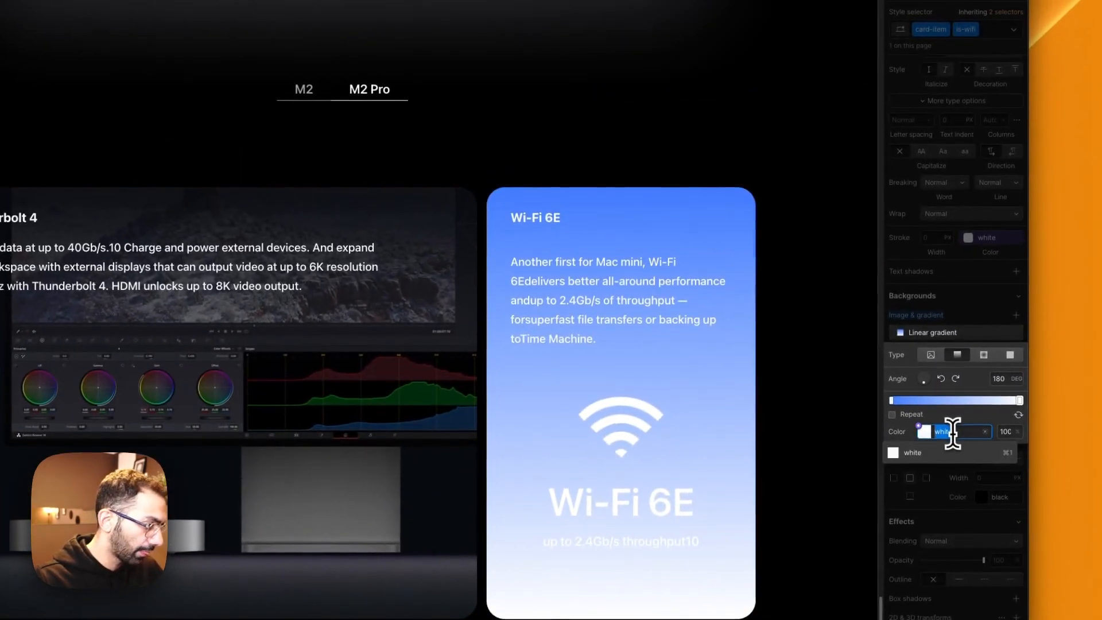
key("super+v")
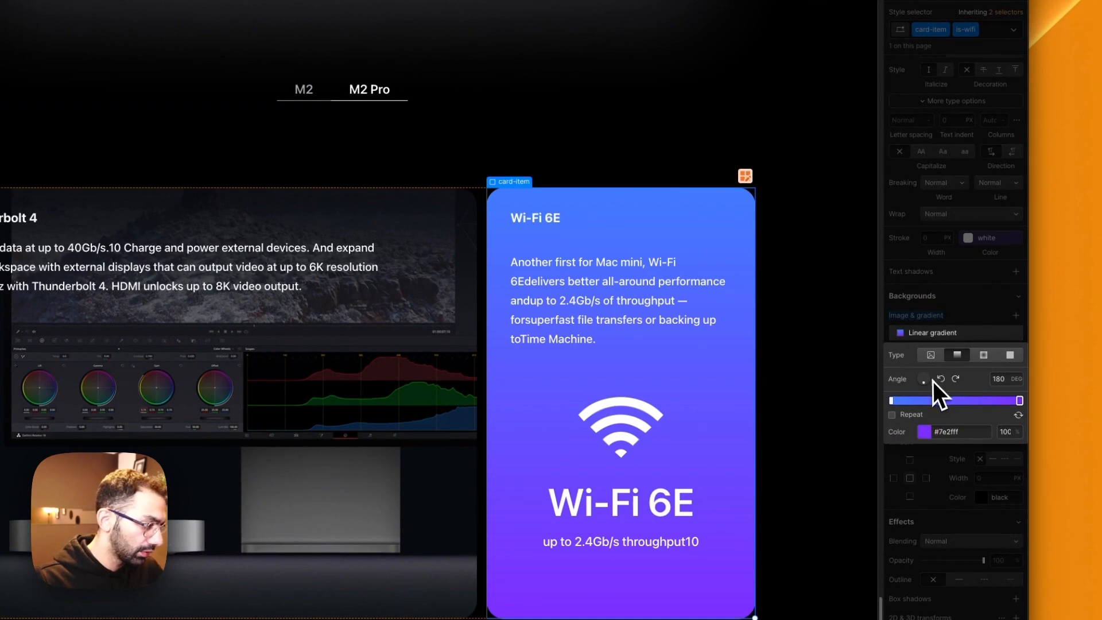
left_click_drag(932, 381, 931, 388)
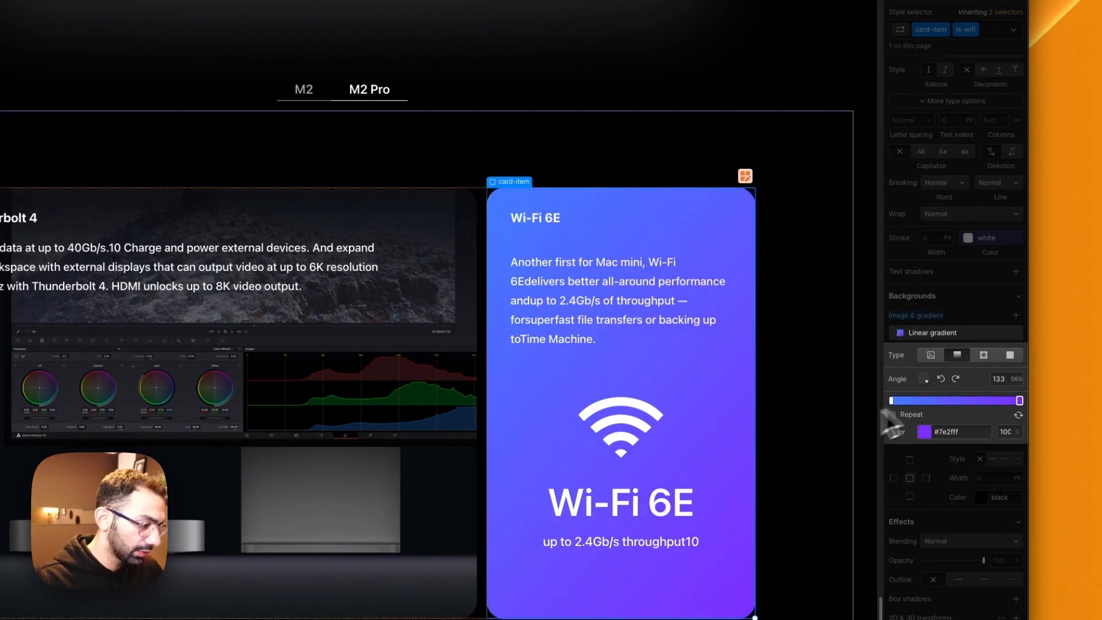
left_click(818, 435)
key("Escape")
left_click(782, 313)
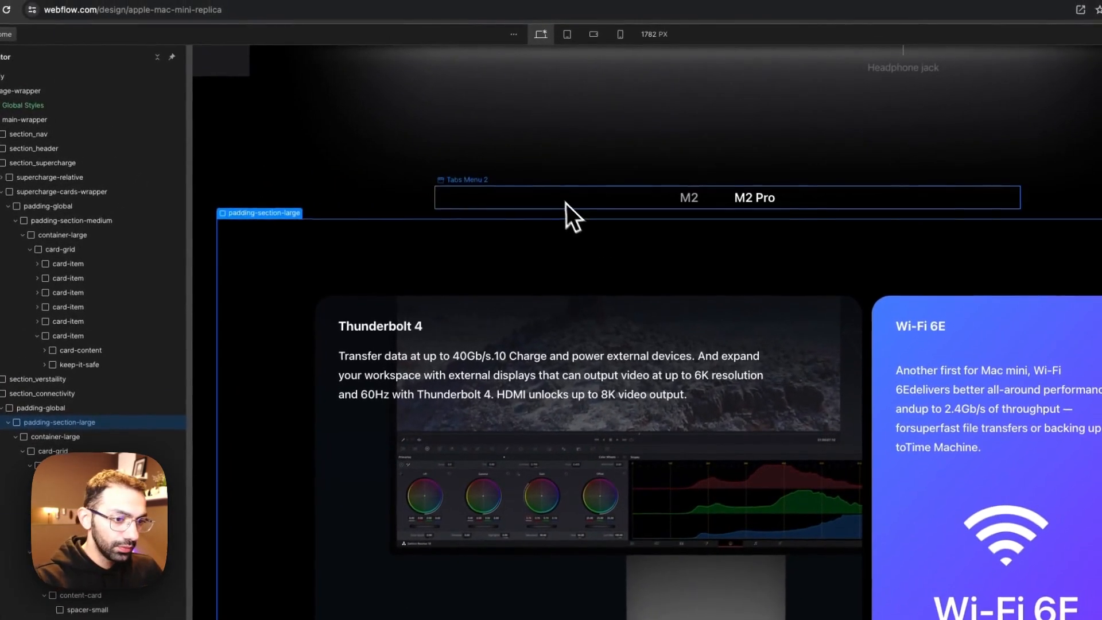
left_click(566, 203)
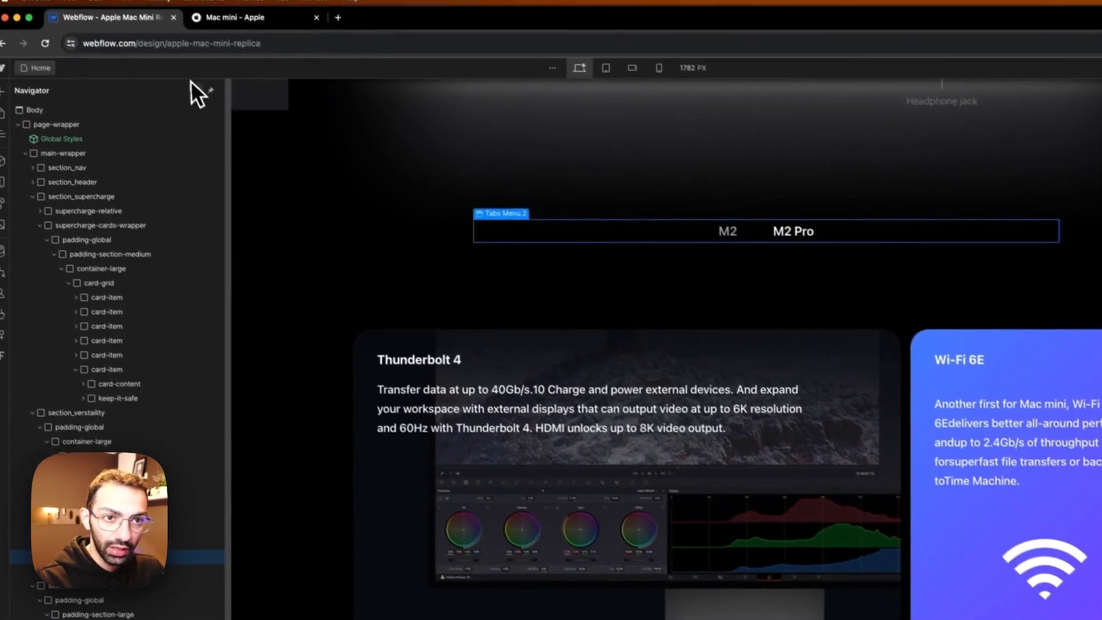
left_click(287, 238)
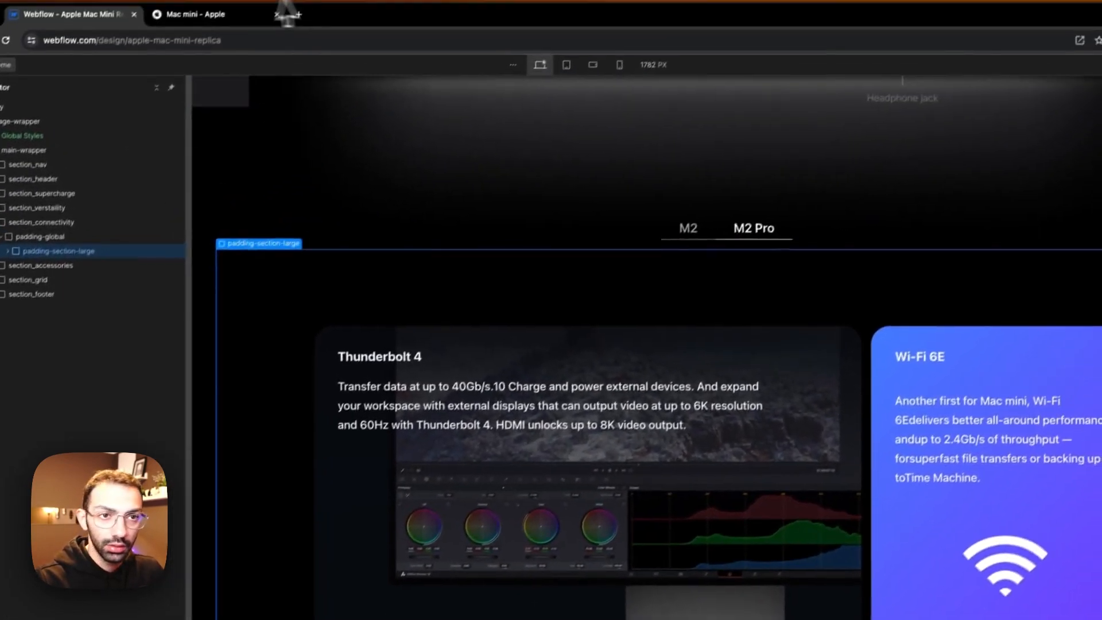
left_click(284, 14)
scroll(794, 337, "down", 10)
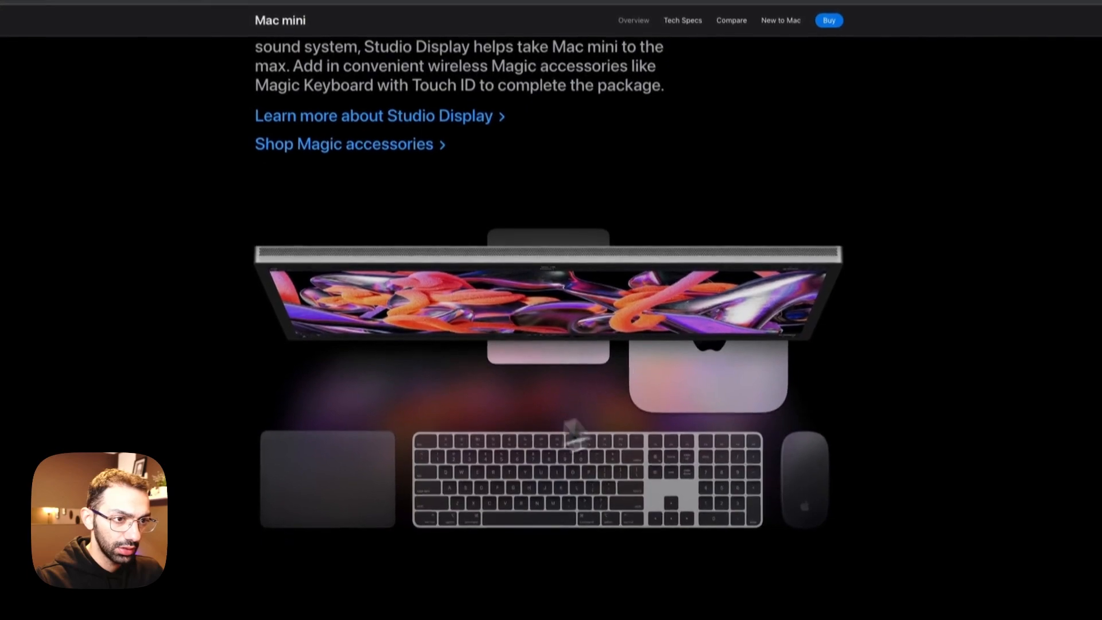
scroll(565, 422, "up", 4)
scroll(466, 381, "down", 4)
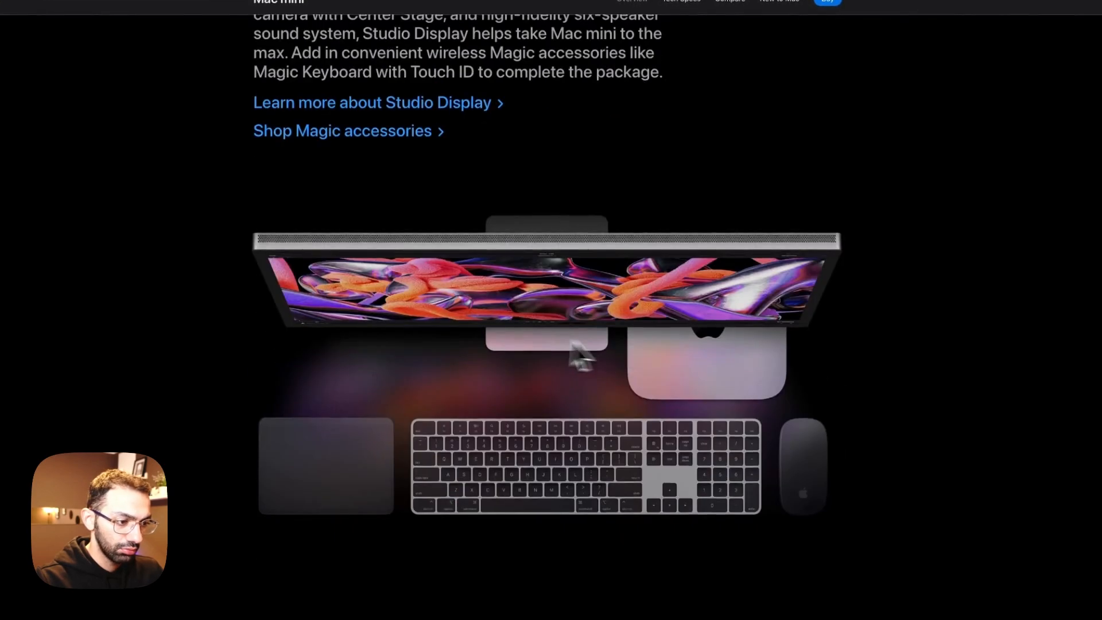
Step: Switch back to Webflow and copy the container-medium holding the Connectivity heading and tabs in section_verstaility
scroll(570, 341, "up", 4)
scroll(444, 408, "down", 2)
left_click(113, 23)
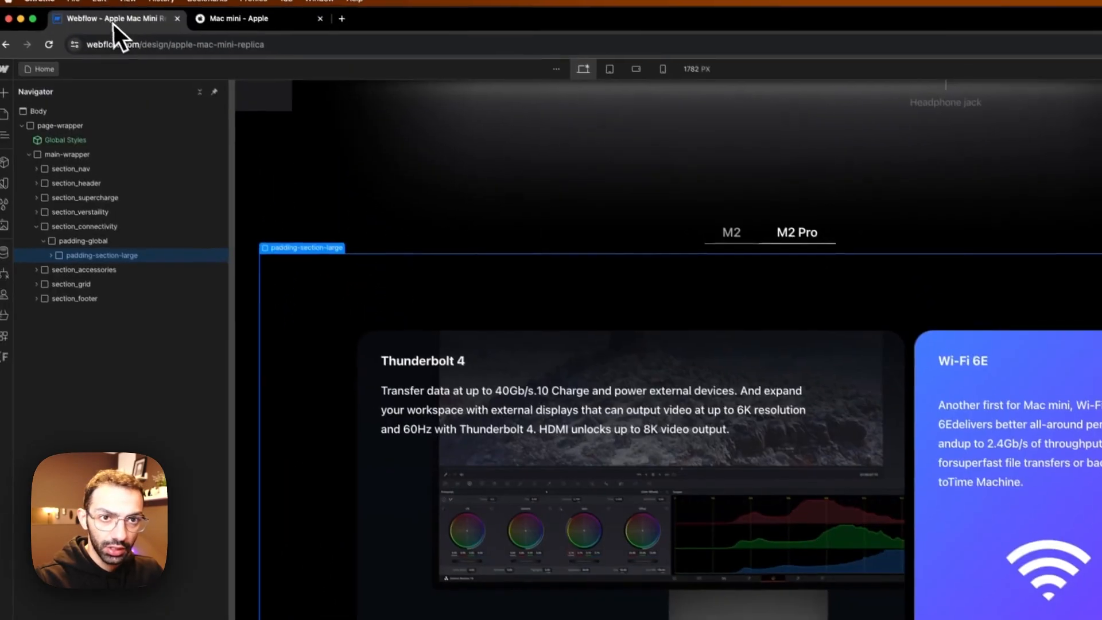
scroll(705, 373, "up", 10)
left_click(688, 368)
left_click(443, 274)
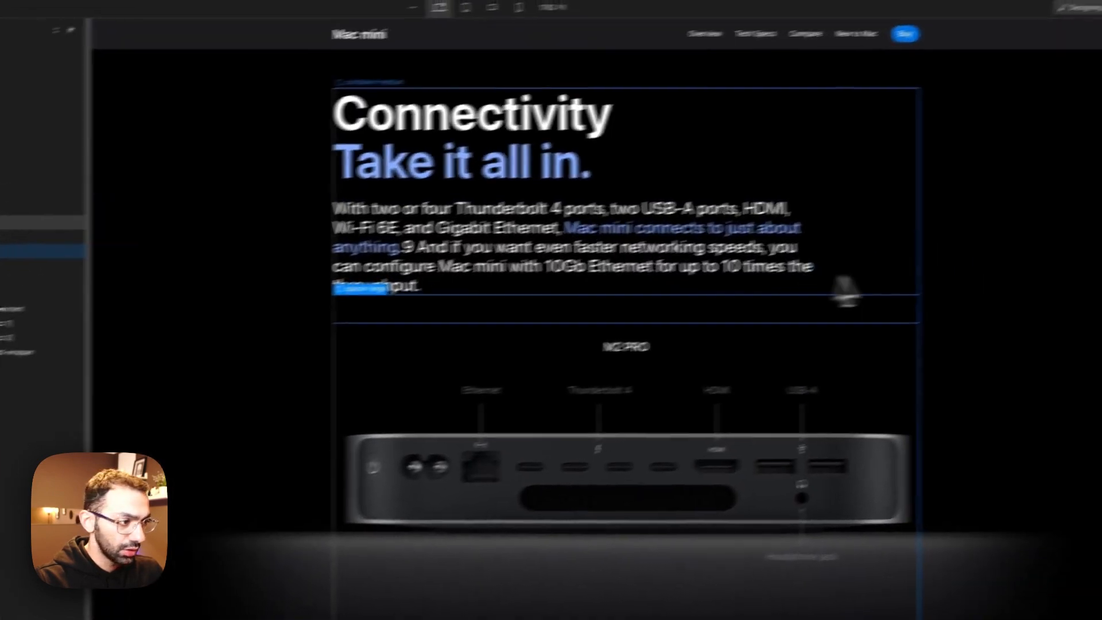
left_click(107, 192)
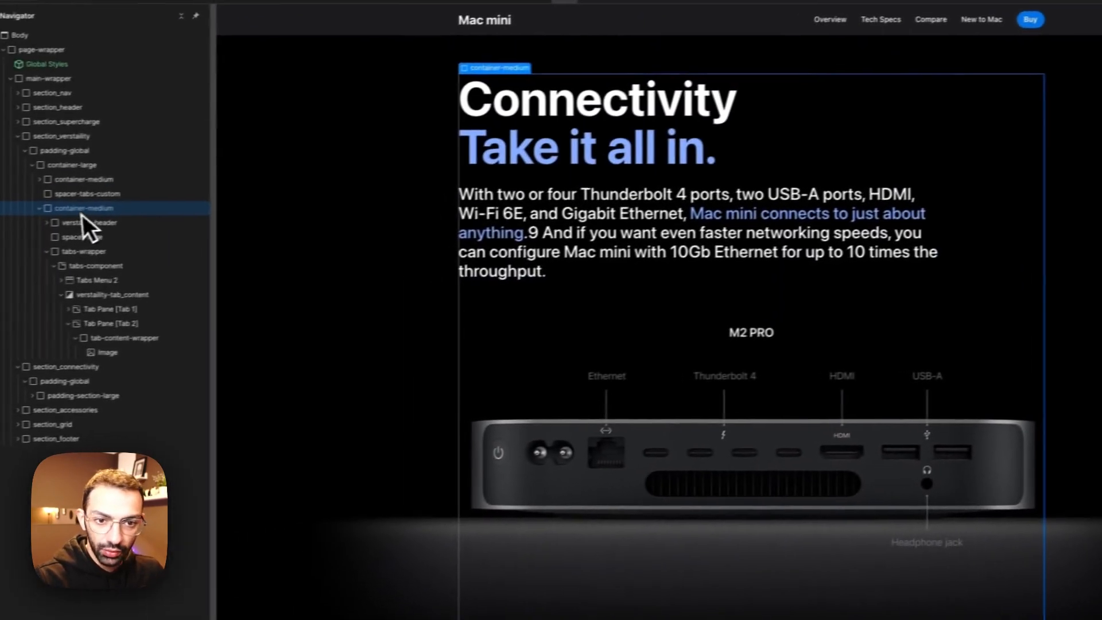
left_click(39, 207)
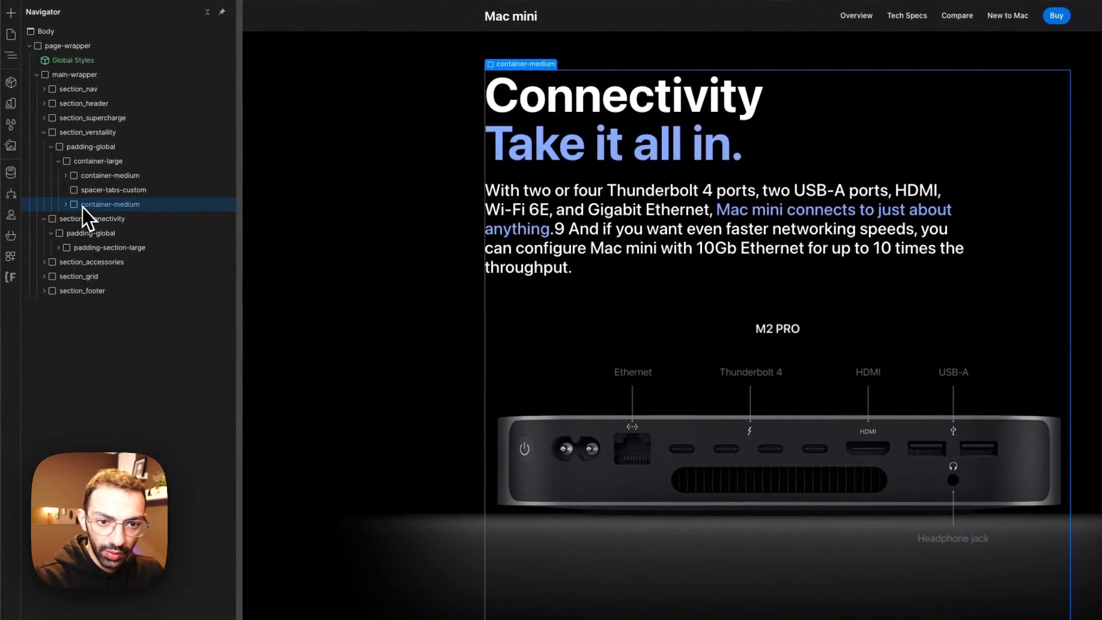
Step: Paste the copied container-medium below container-large inside section_connectivity's padding-section-large
left_click(90, 252)
left_click(59, 248)
left_click(81, 261)
left_click(65, 262)
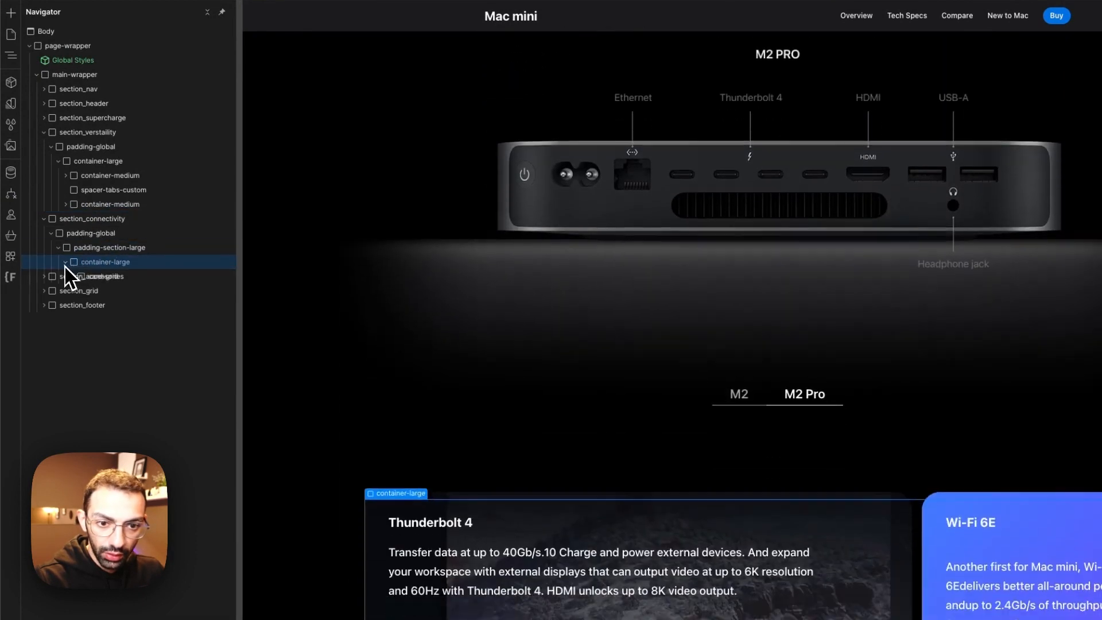
left_click(89, 274)
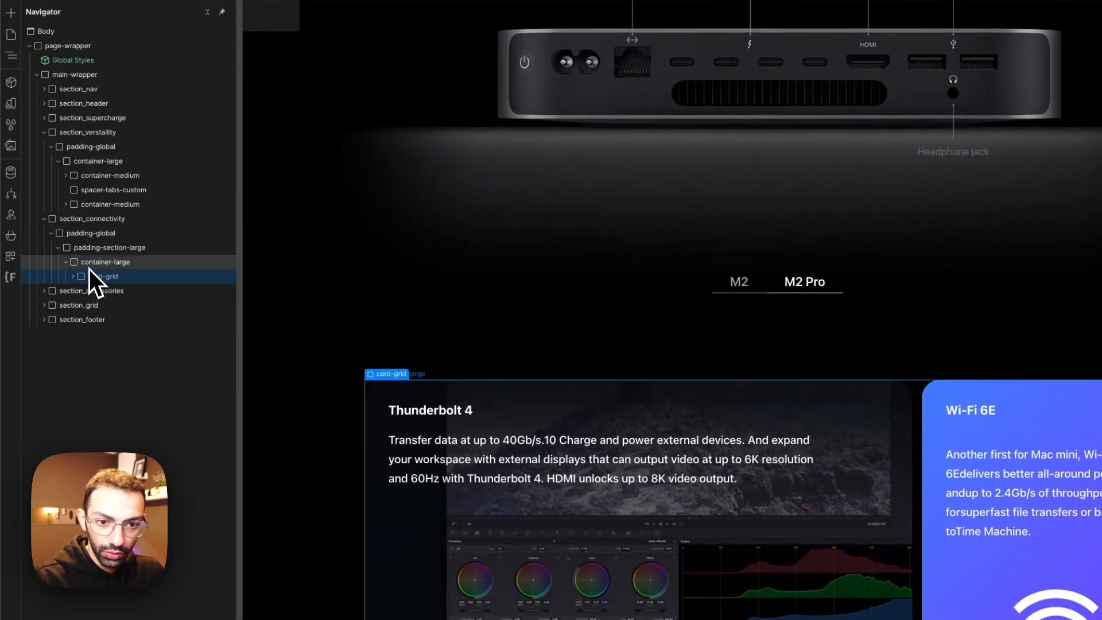
left_click(95, 248)
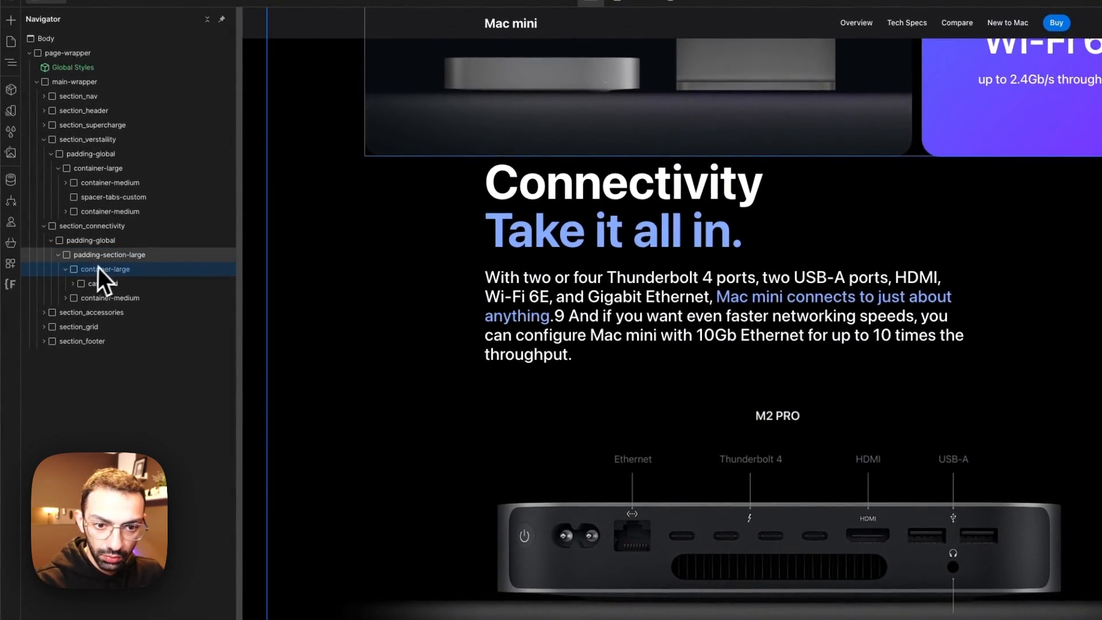
Step: Add a div block between container-large and the pasted container-medium in section_connectivity
key("a")
left_click(63, 257)
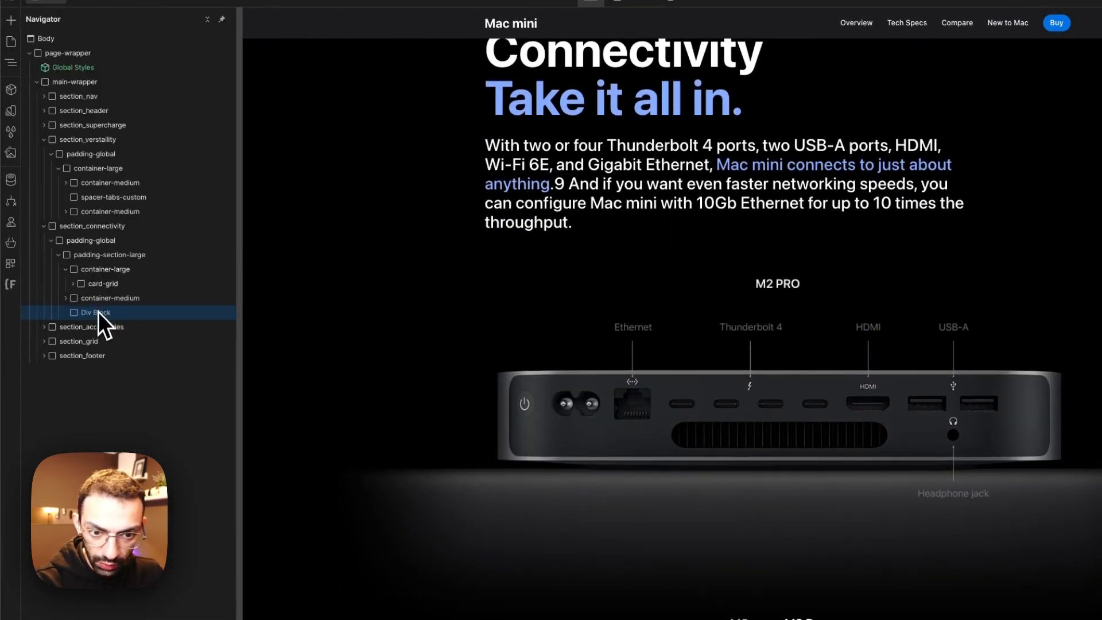
left_click_drag(99, 311, 102, 299)
Step: Apply the spacer-large class to the new div block below the card grid's container
left_click(942, 101)
type("spacer")
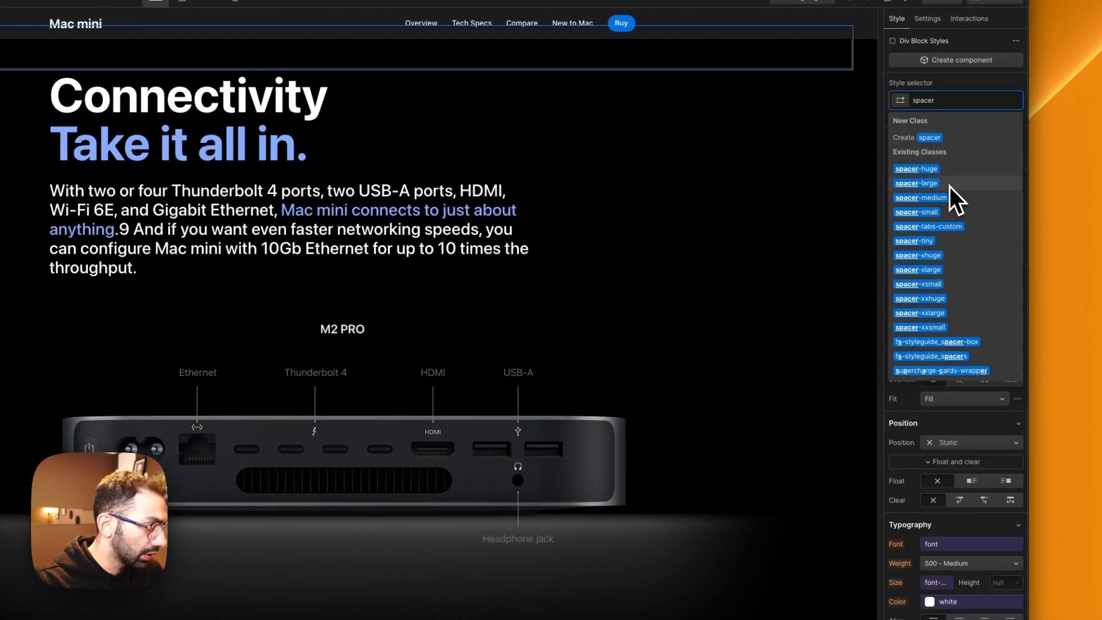
left_click(949, 183)
scroll(613, 297, "up", 5)
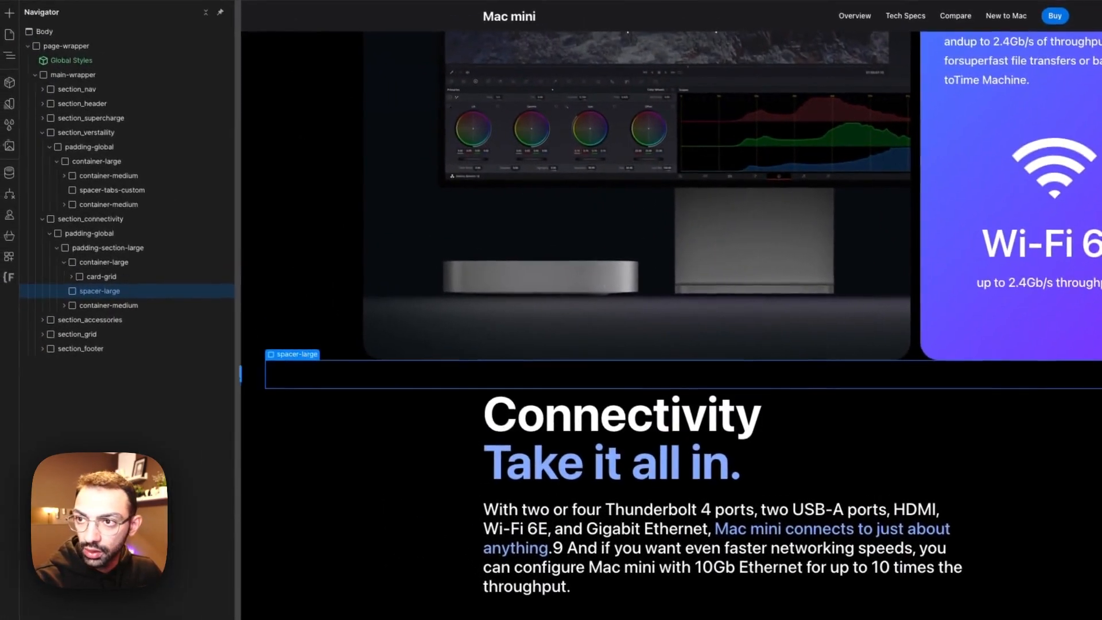
Step: Replace the new spacer div's class with spacer-huge
left_click(999, 83)
key("BackSpace")
type("spa")
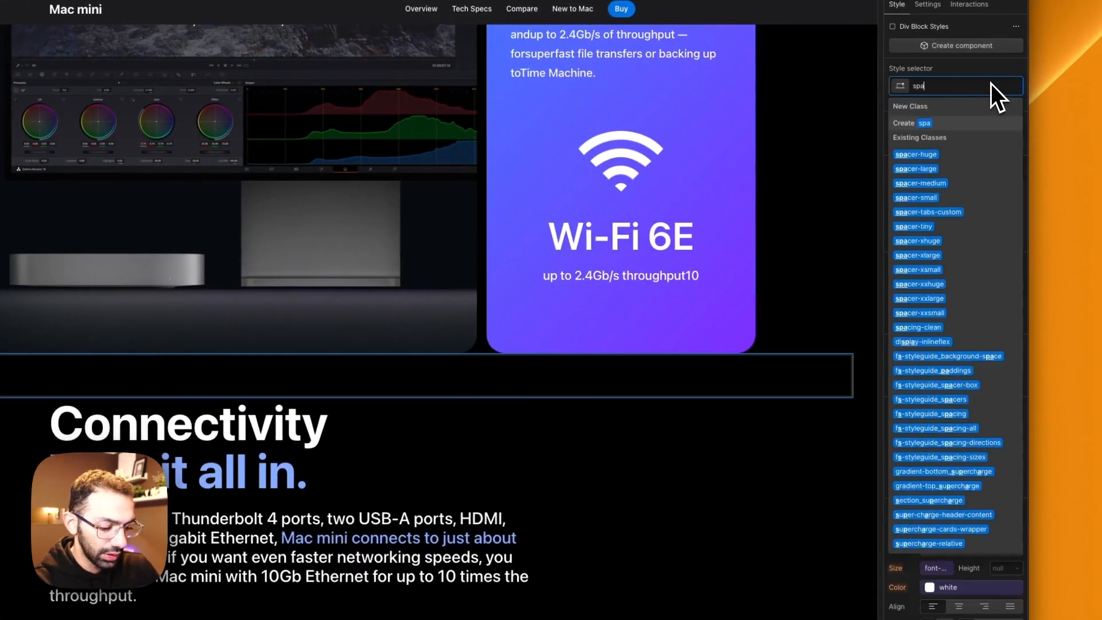
type("cer")
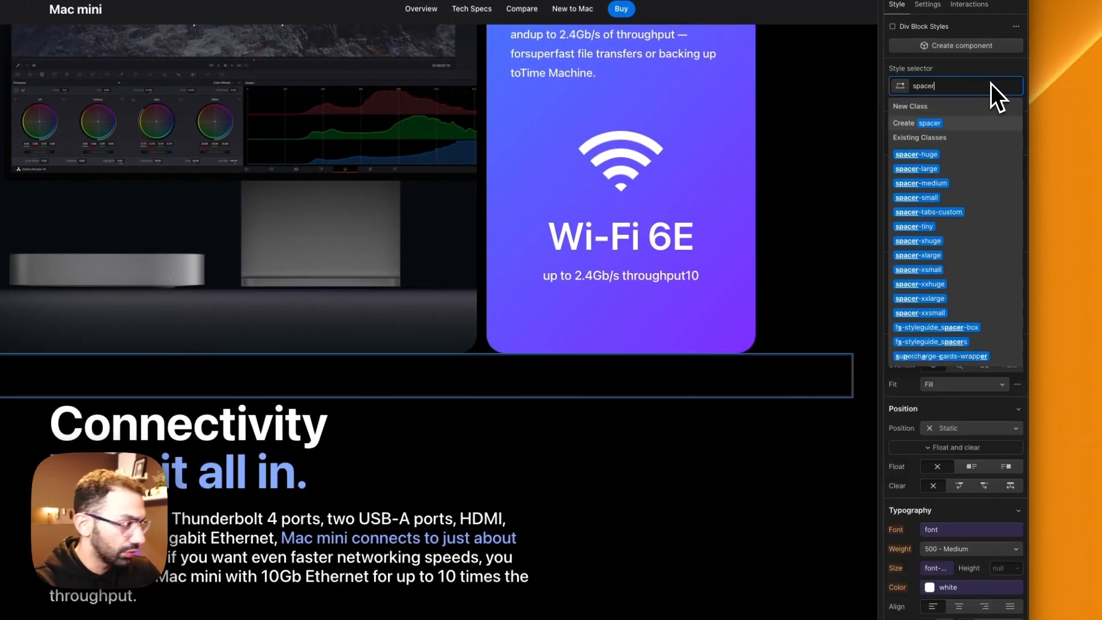
left_click(957, 167)
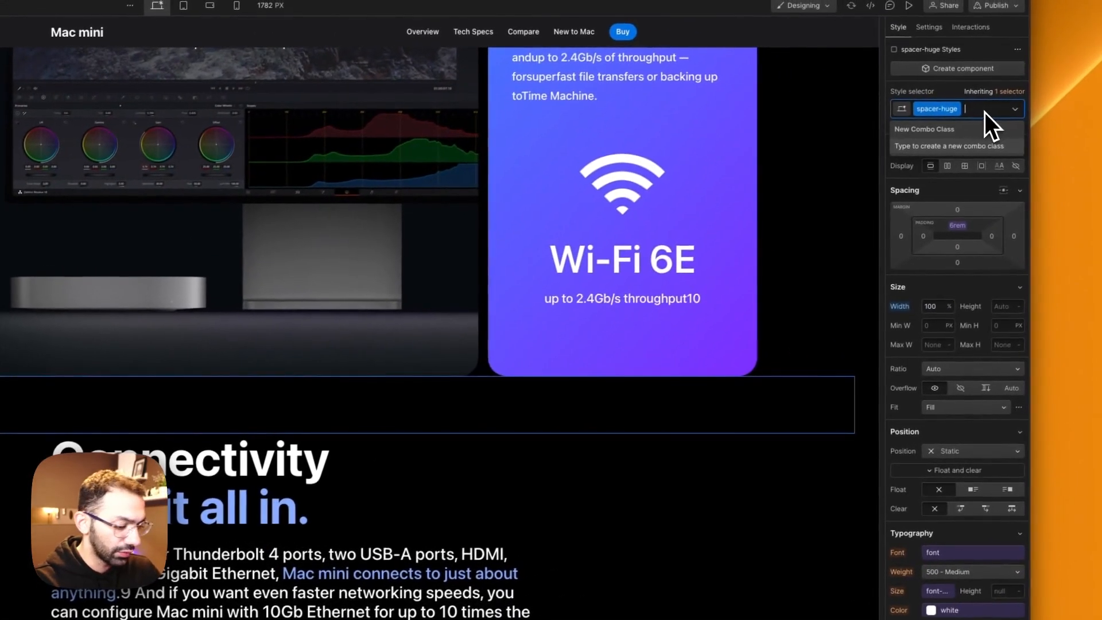
Step: Change the spacer div above the pasted container to the spacer-xxhuge class
key("BackSpace")
type("spacer")
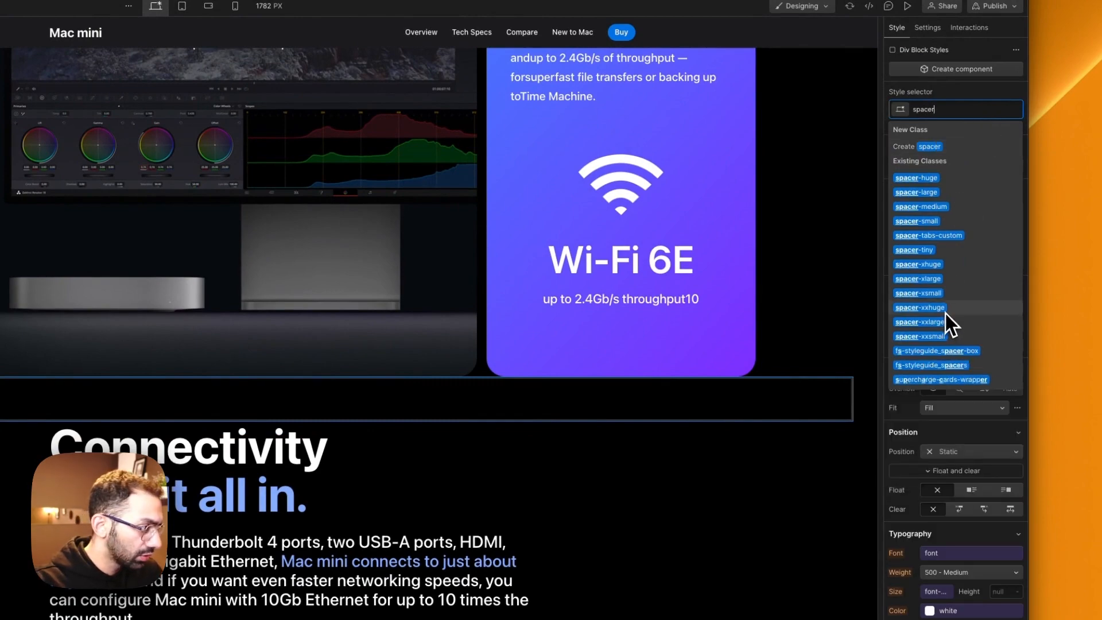
left_click(944, 310)
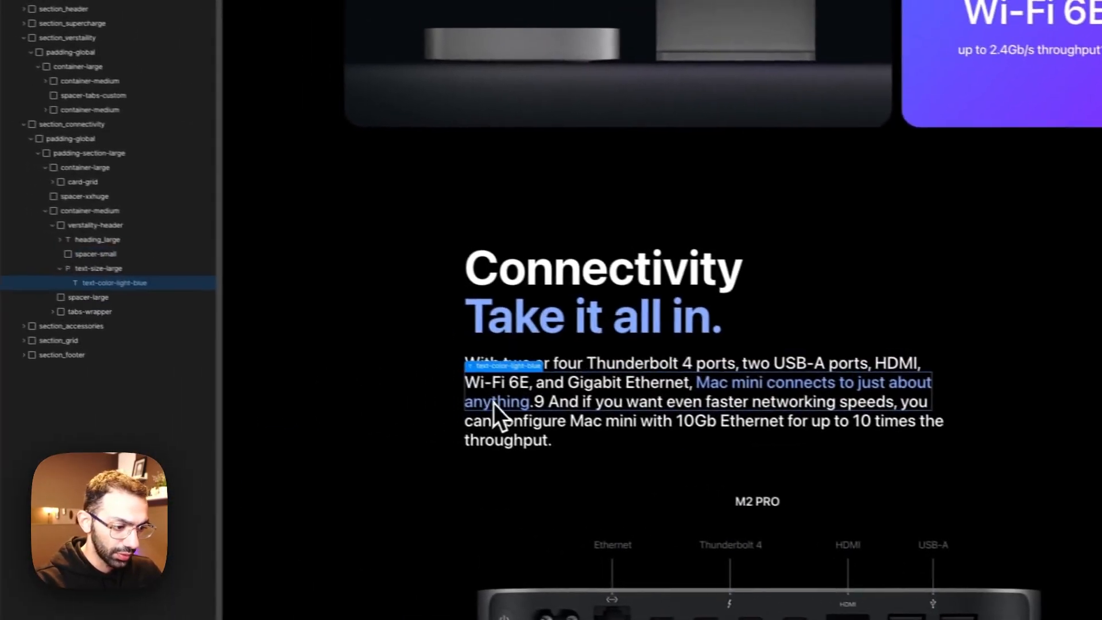
Step: Move the pasted container's M2 Pro image out of its tab pane to just below spacer-large and delete tabs-wrapper
scroll(493, 402, "down", 5)
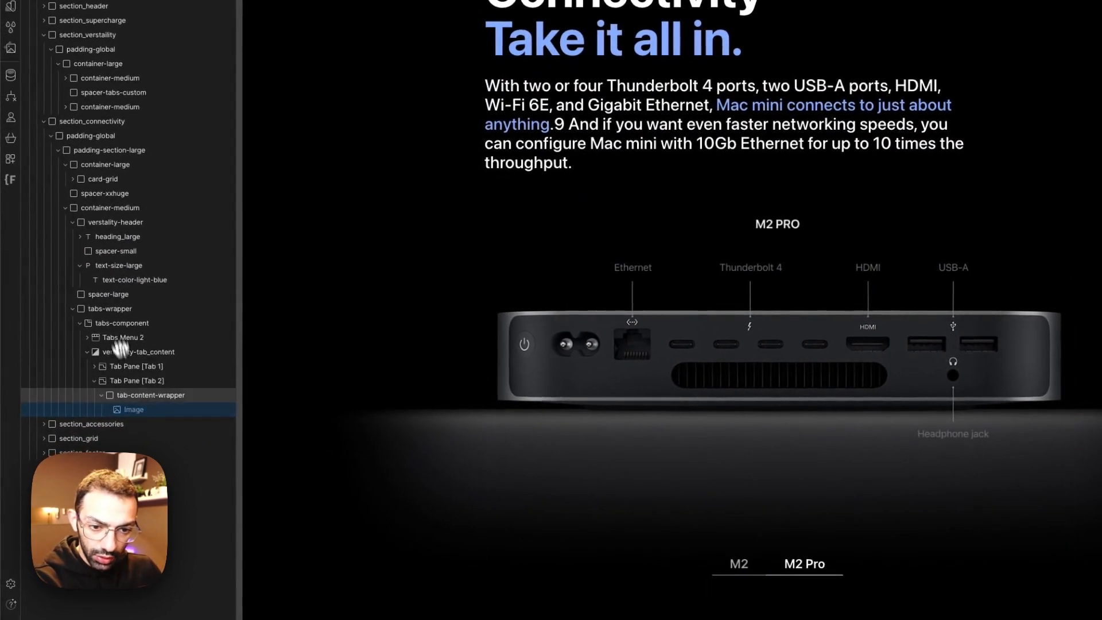
left_click_drag(120, 347, 111, 317)
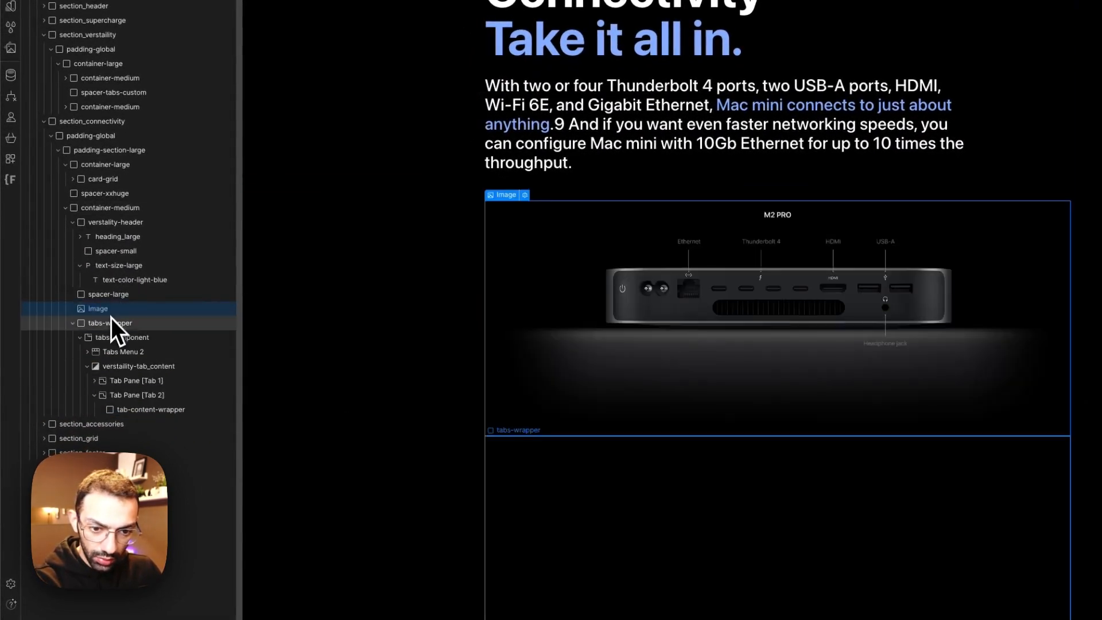
Step: Replace the M2 Pro image with accessories.png from the site's assets
left_click(408, 375)
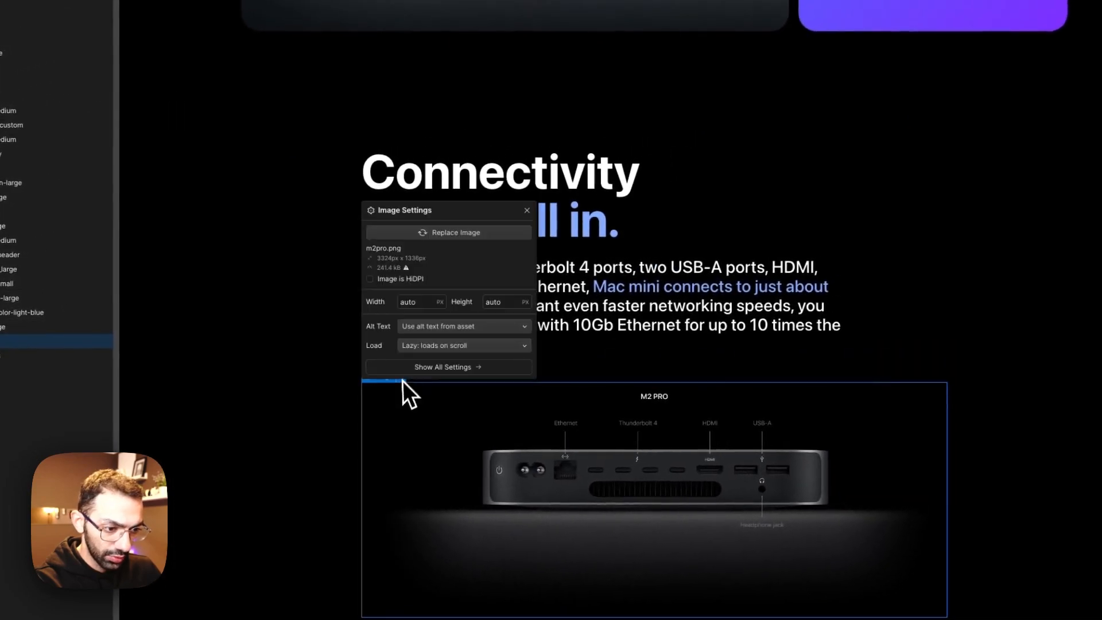
left_click(450, 233)
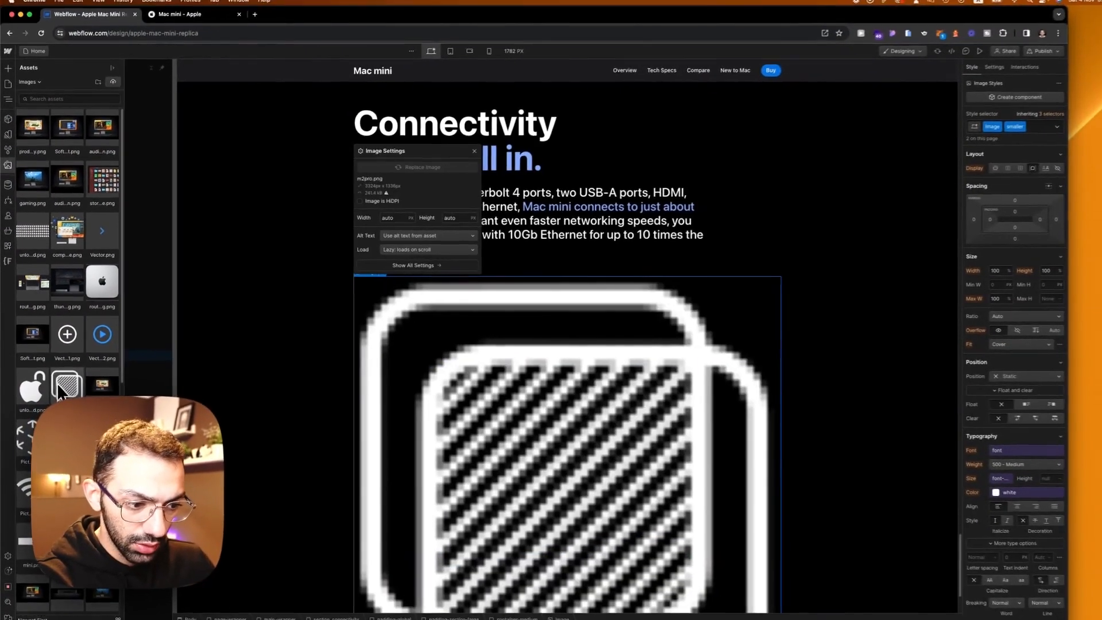
scroll(82, 418, "down", 1)
scroll(57, 385, "down", 3)
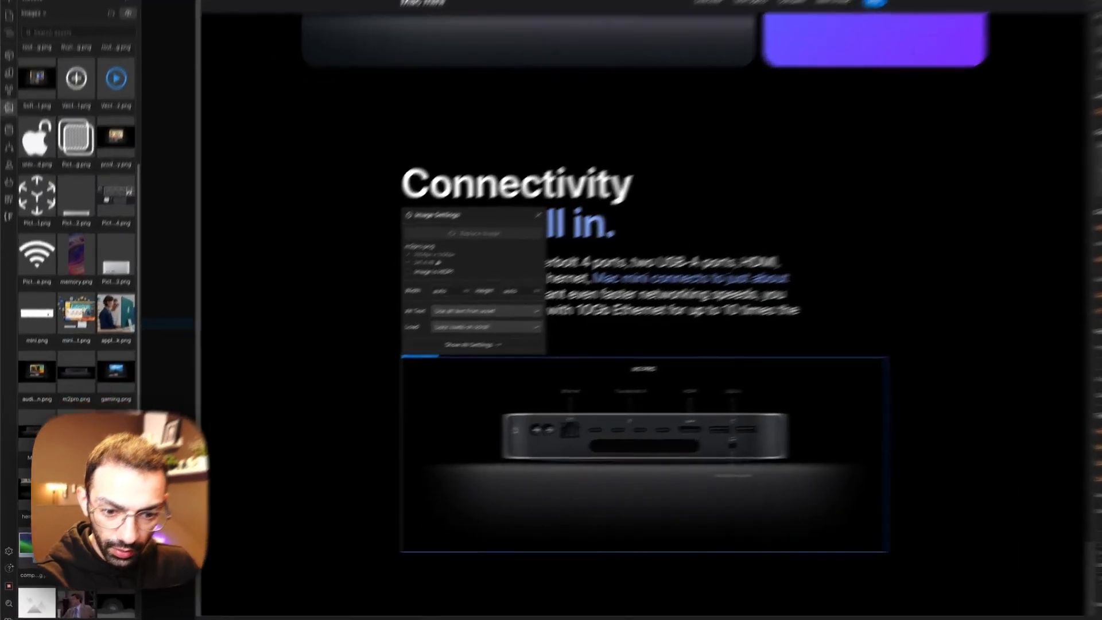
left_click(70, 454)
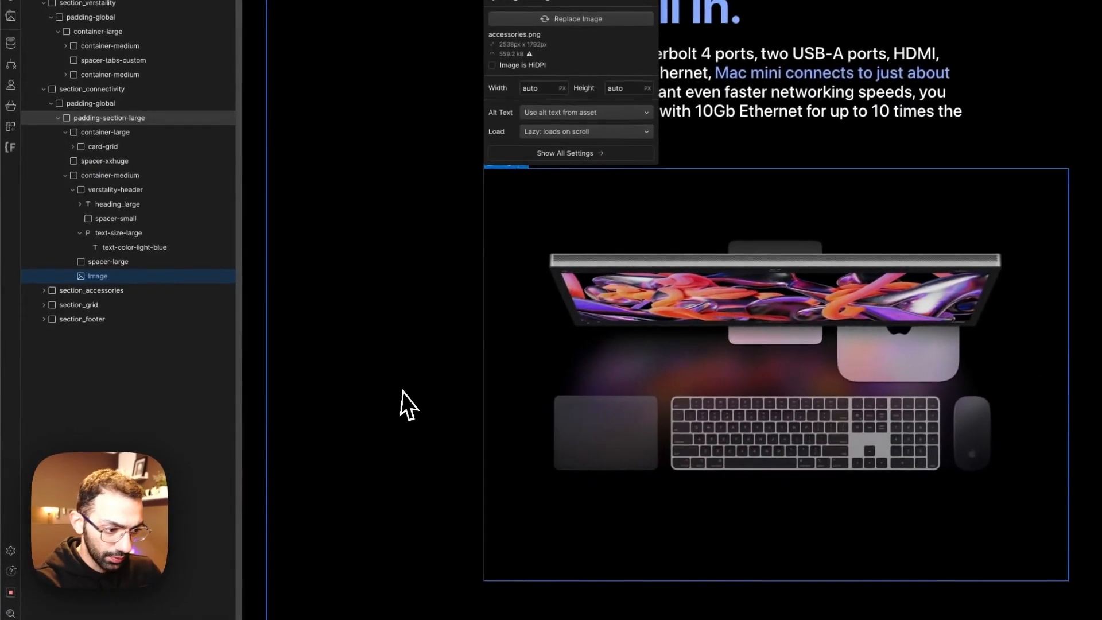
left_click(290, 438)
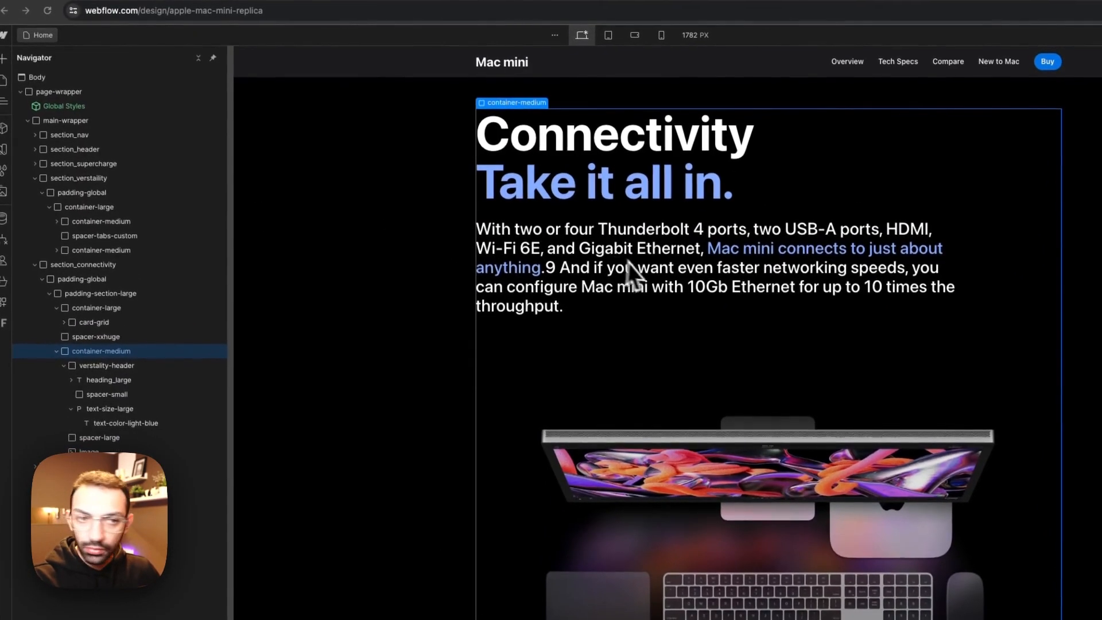
Step: Replace the pasted container's paragraph with Apple's Studio Display text and add the text-color-grey combo class
triple_click(631, 276)
type("With its breathtaking 27-inch 5K Retina display, 12MP camera with Center Stage, and high-fidelity six-speaker sound system, Studio Display helps take Mac mini to the max. Add in convenient wireless Magic accessories like Magic Keyboard with Touch ID to complete the package.")
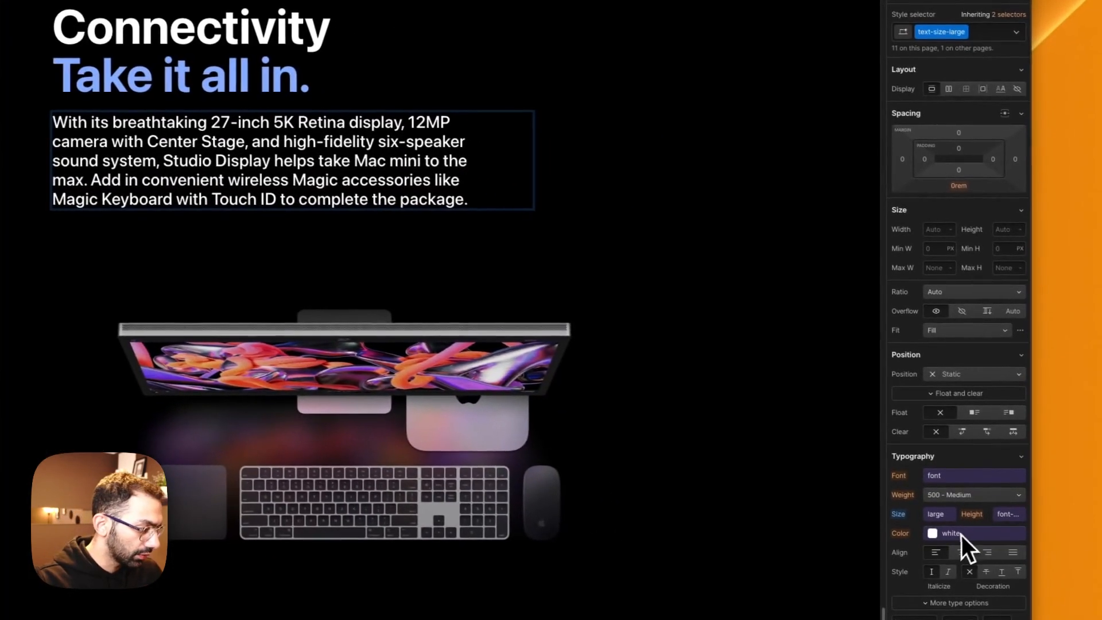
left_click(980, 46)
type("te")
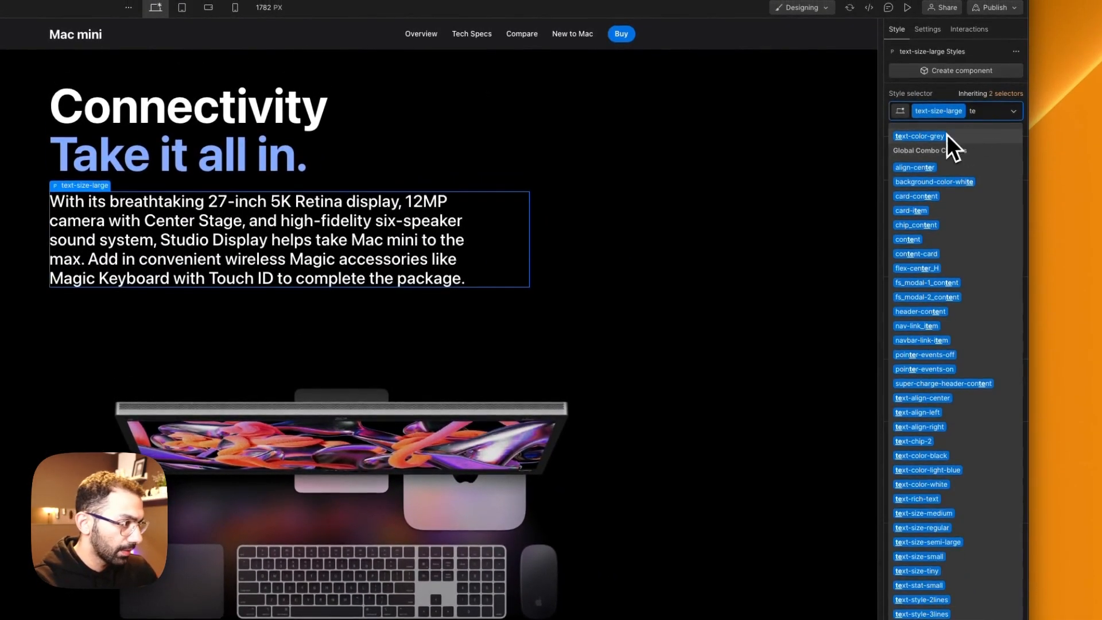
left_click(946, 135)
left_click(127, 160)
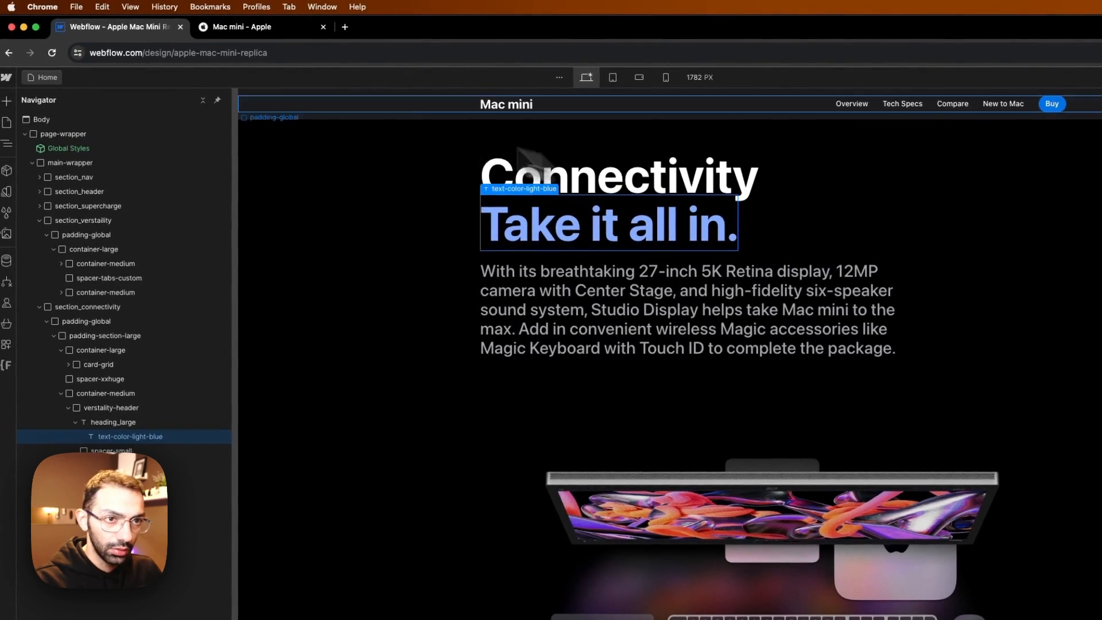
left_click(236, 37)
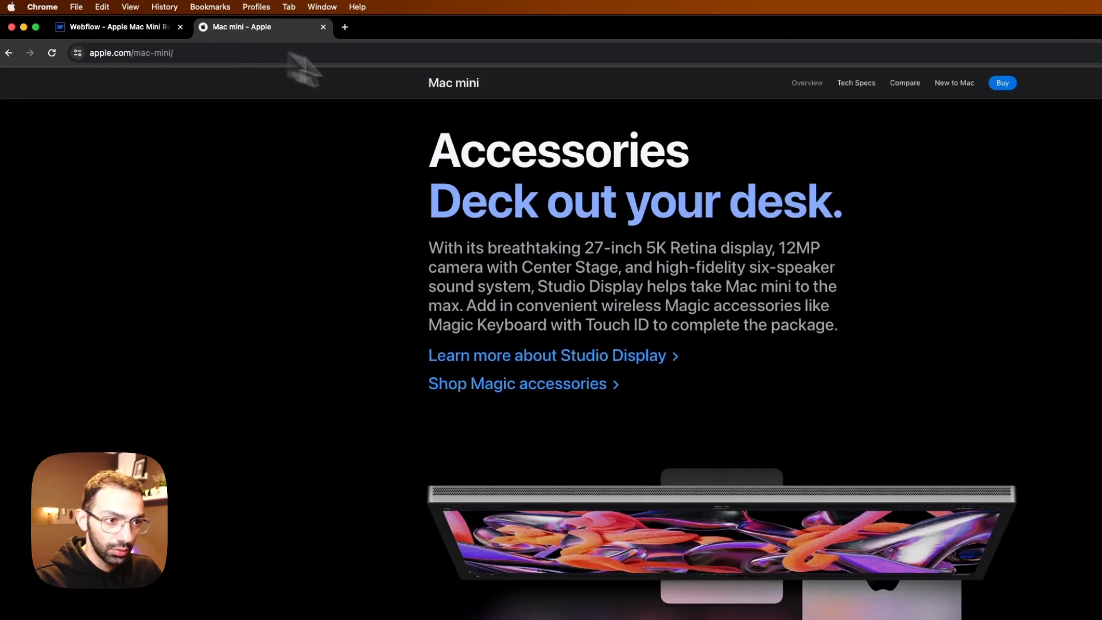
left_click(109, 26)
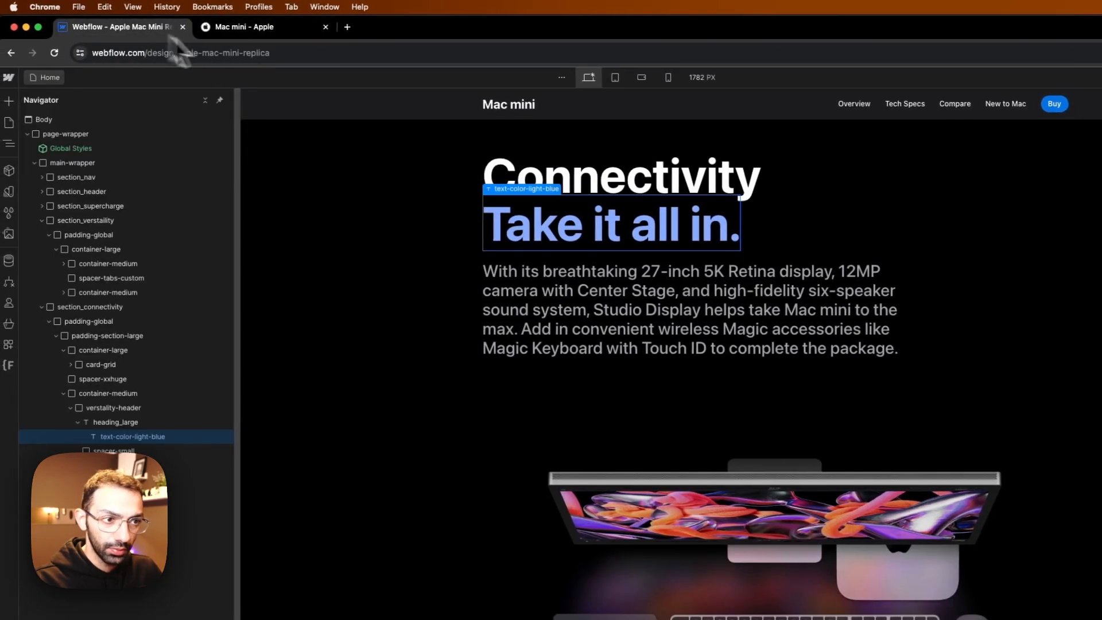
double_click(628, 224)
type("Deck out your desk.")
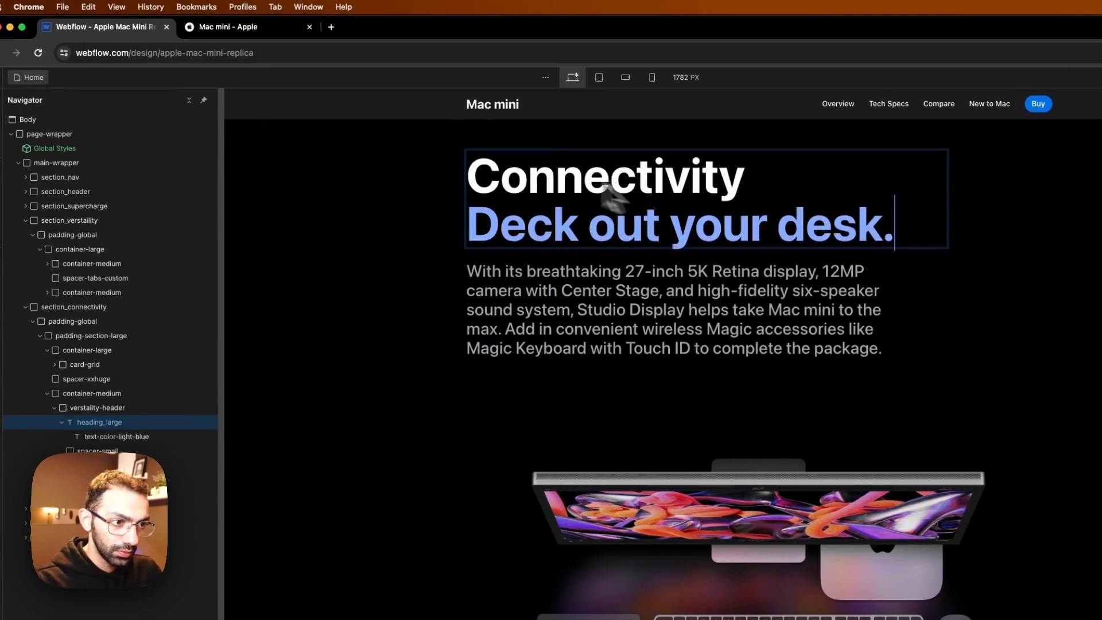
left_click(276, 30)
double_click(553, 166)
key("super+c")
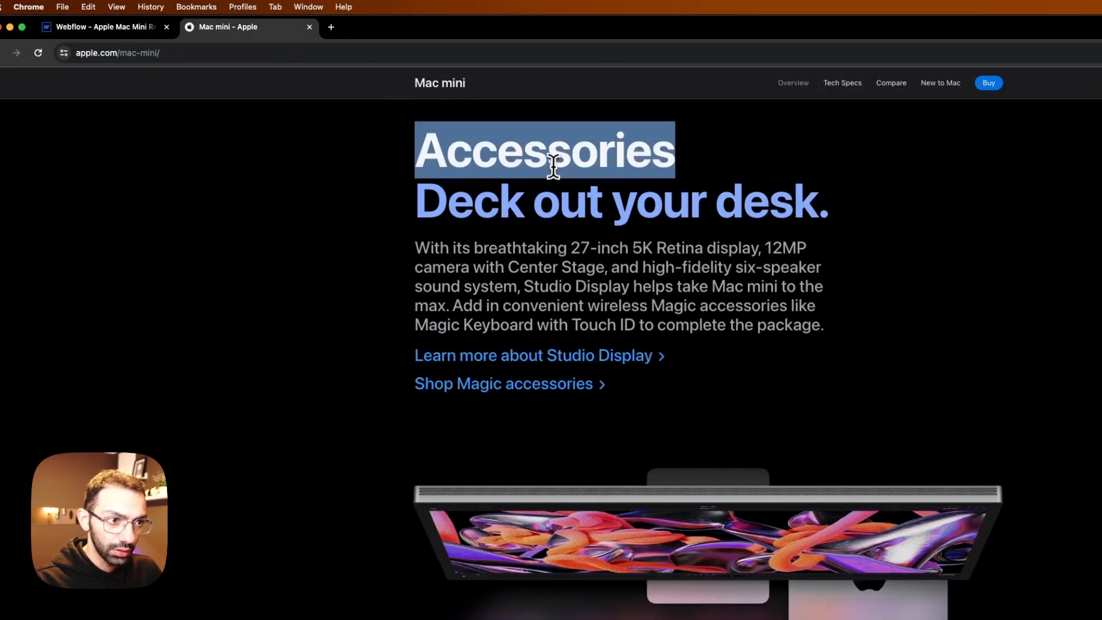
left_click(123, 27)
double_click(689, 178)
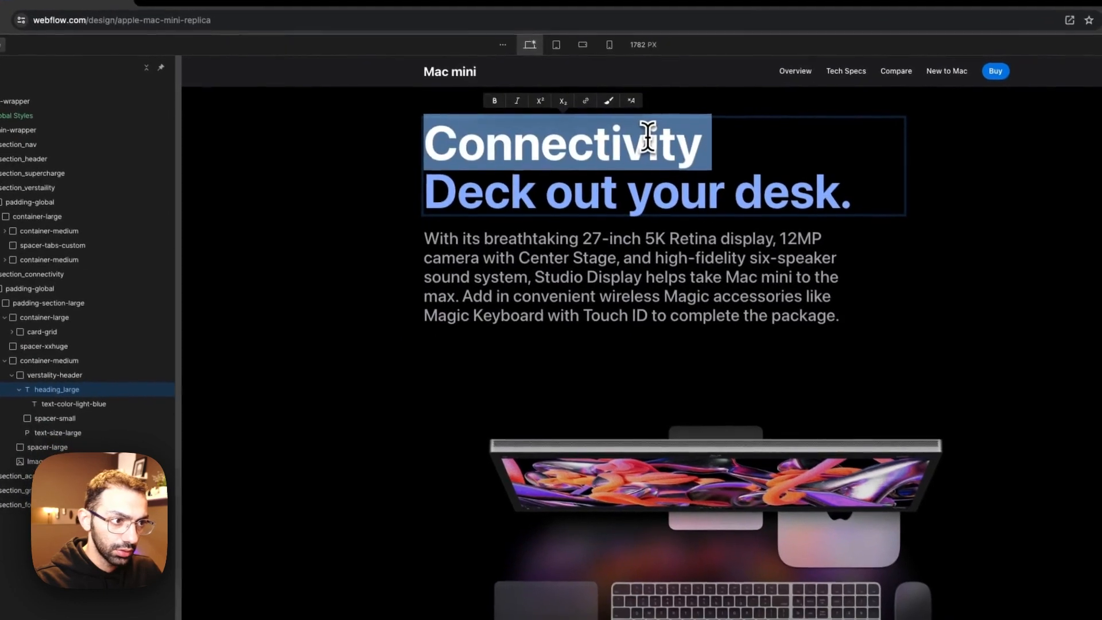
key("super+v")
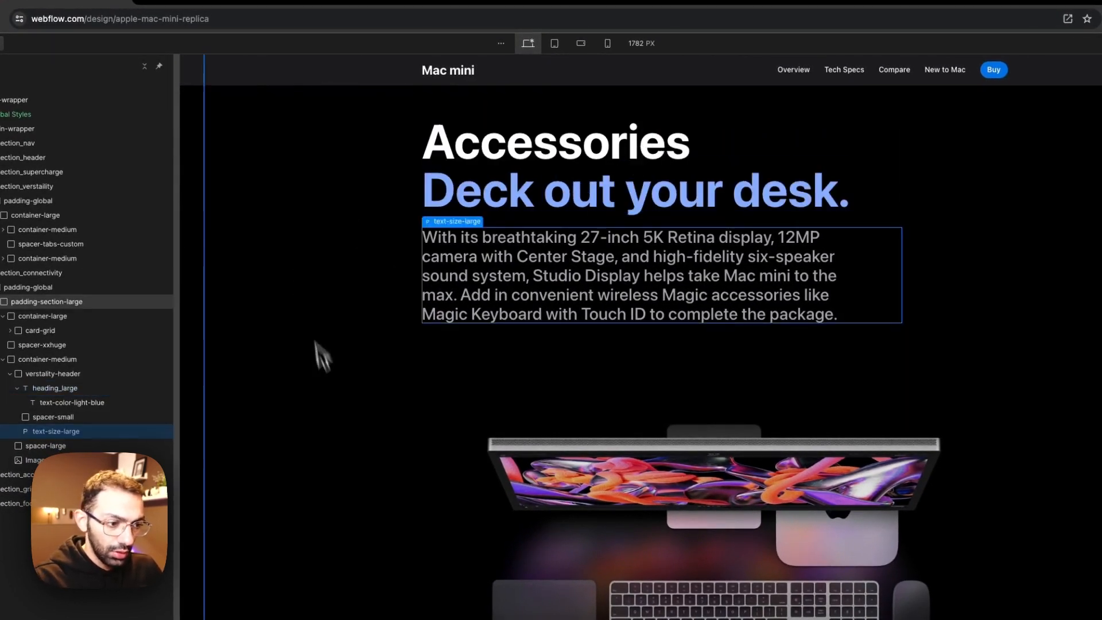
Step: Check the links under Apple's Accessories text, and add a div block inside the copied container's verstality-header
left_click(225, 27)
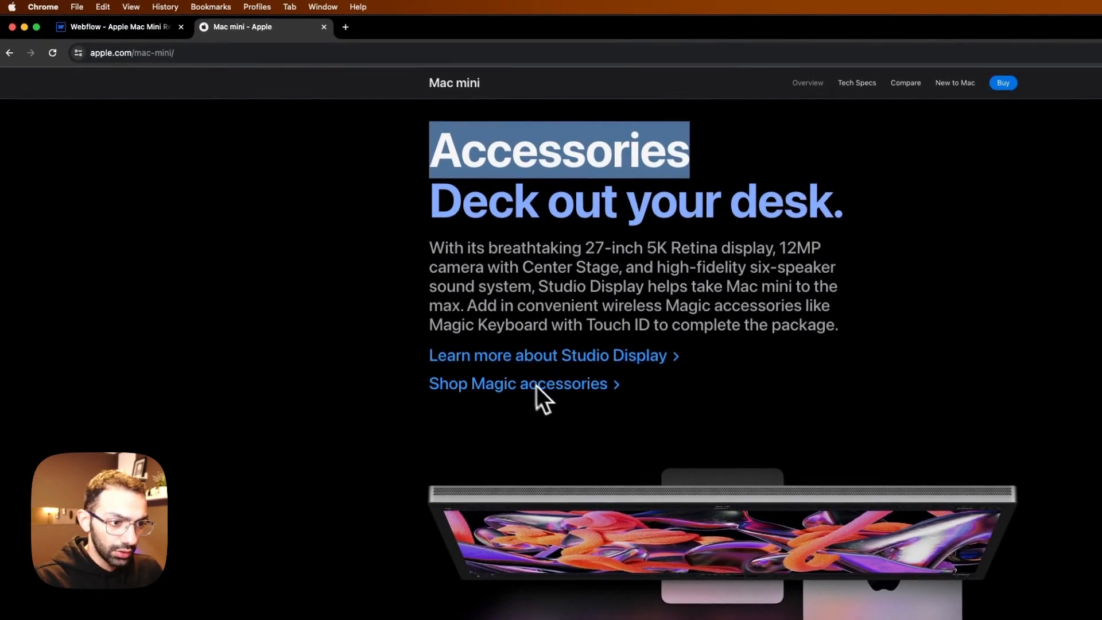
key("ctrl+Tab")
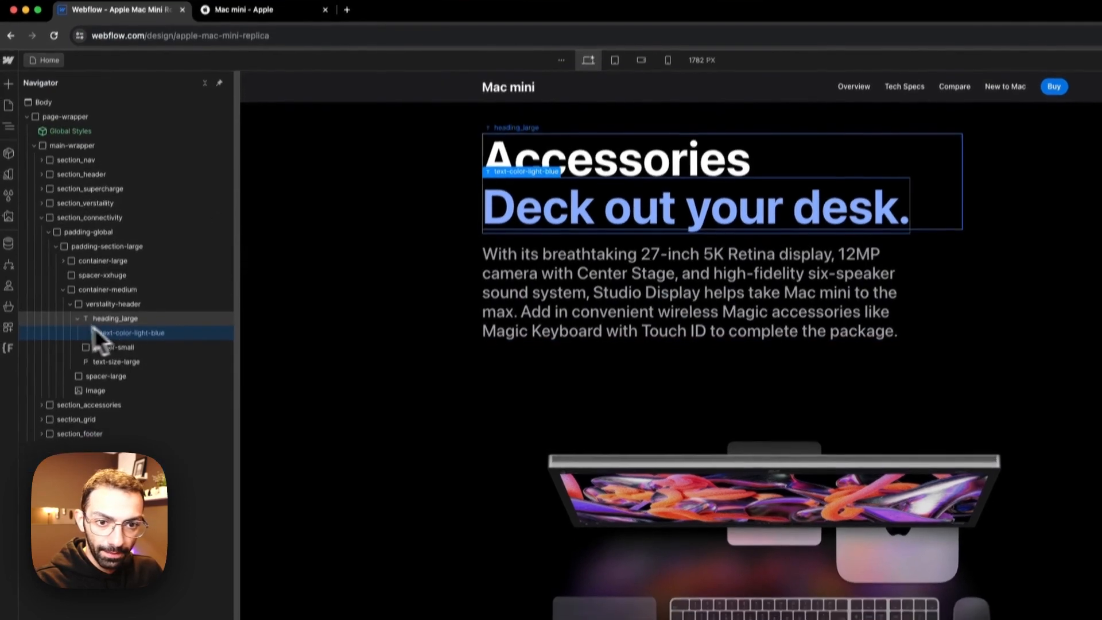
left_click(69, 322)
left_click(100, 323)
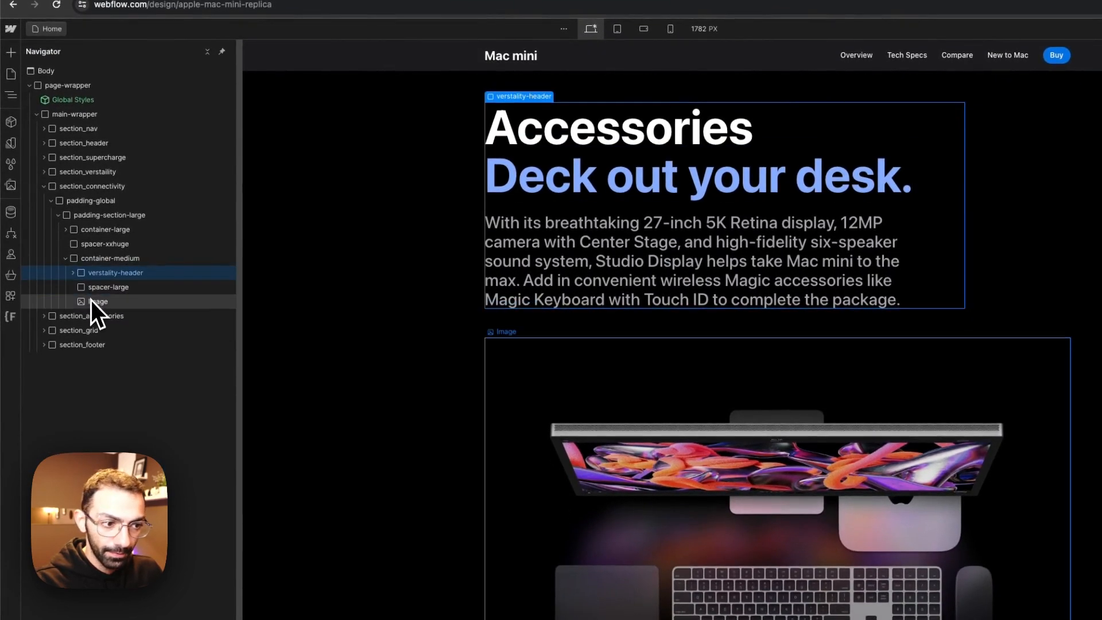
left_click(94, 289)
left_click(104, 258)
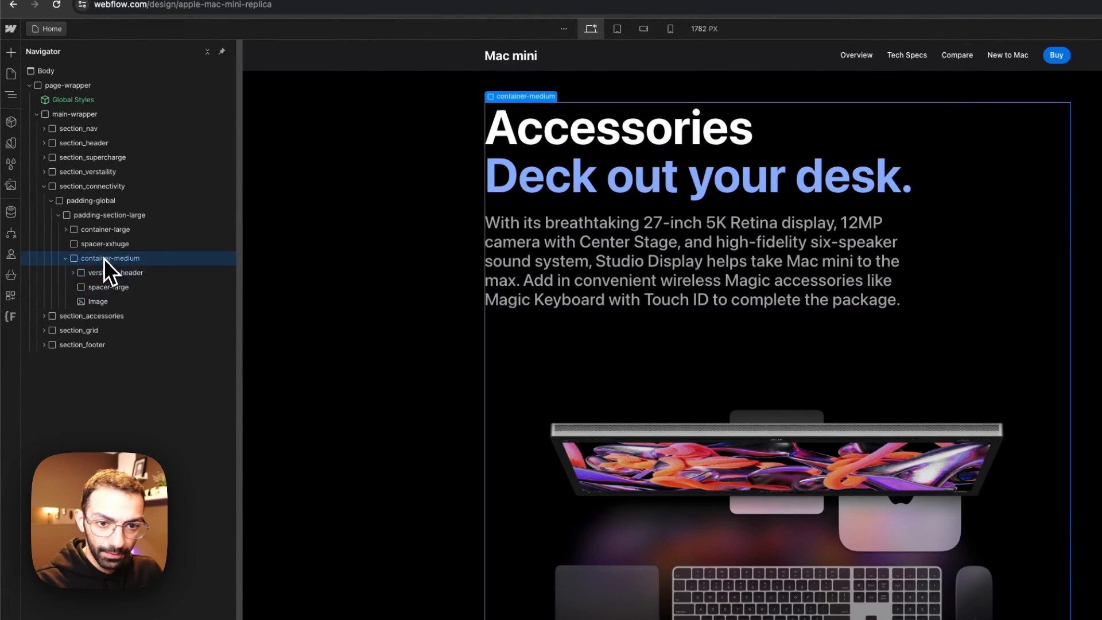
left_click(73, 272)
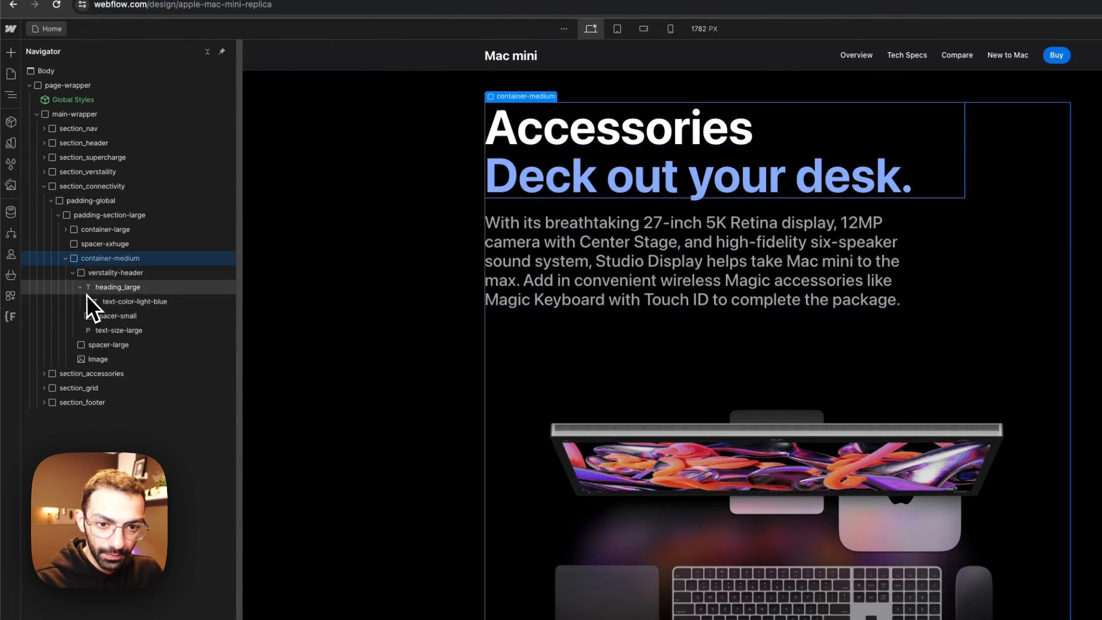
left_click(80, 287)
left_click(105, 273)
key("a")
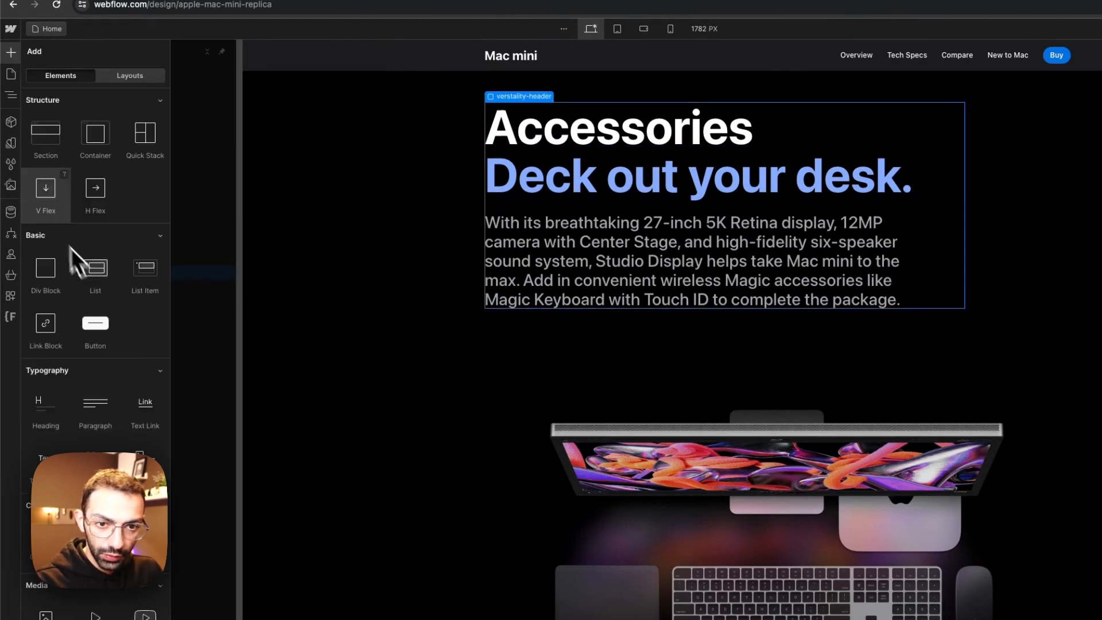
left_click(41, 262)
Step: Apply the existing button class to the new div block and add a text block inside it
left_click(950, 178)
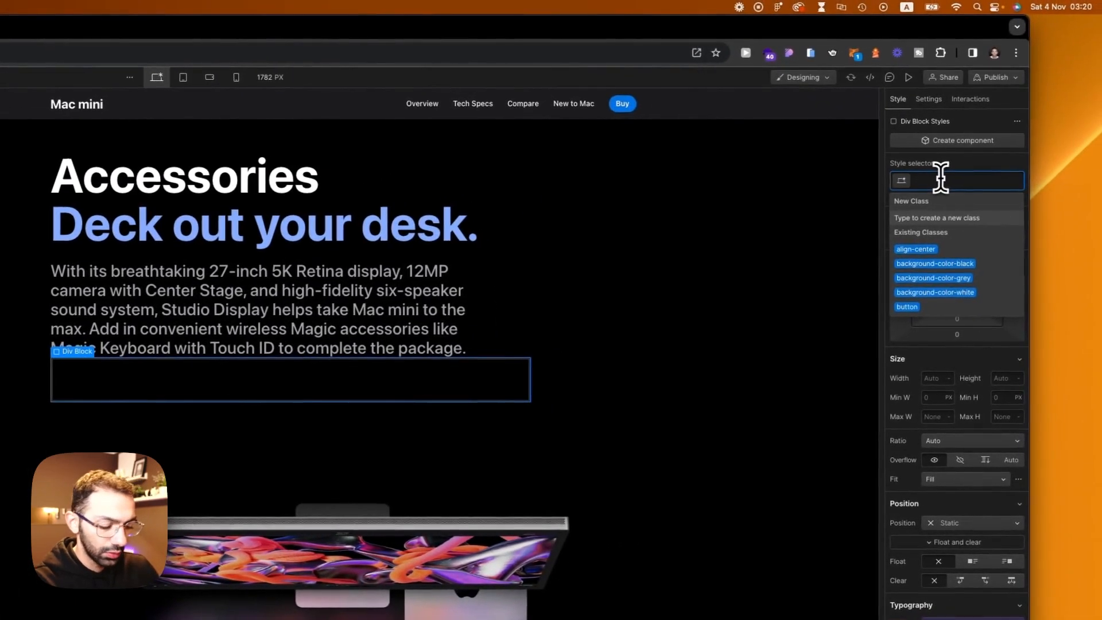
type("buttons")
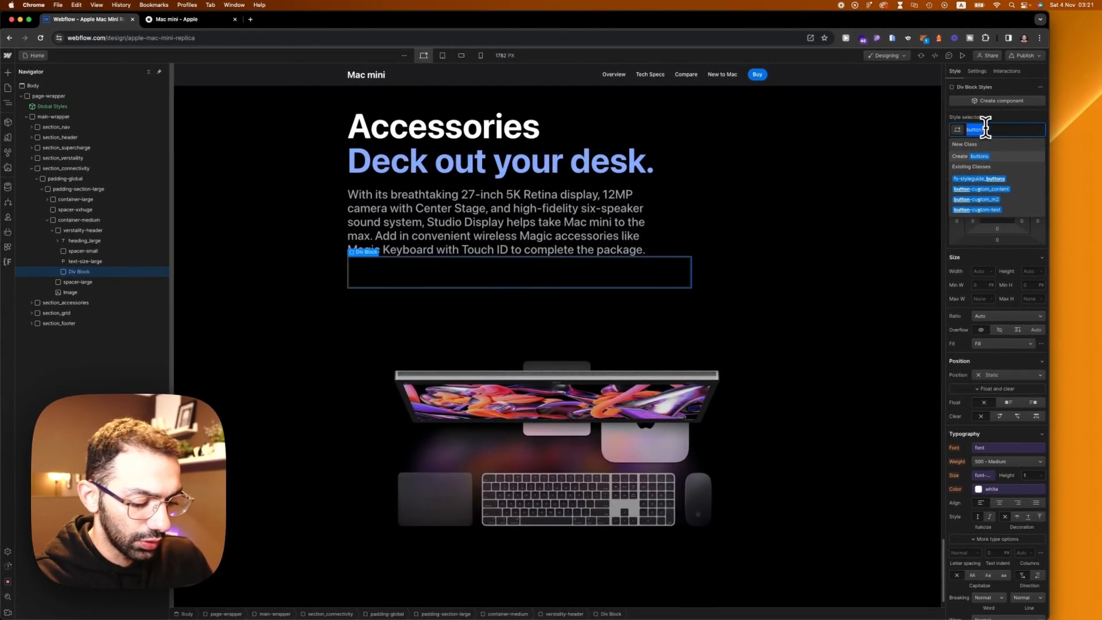
type("bu")
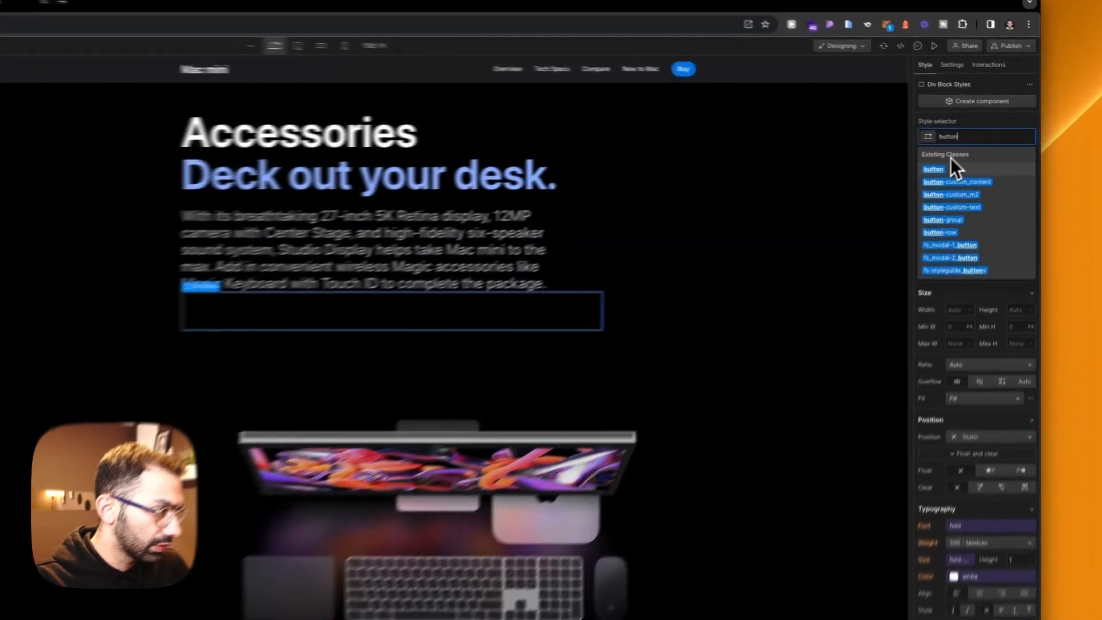
left_click(961, 156)
key("a")
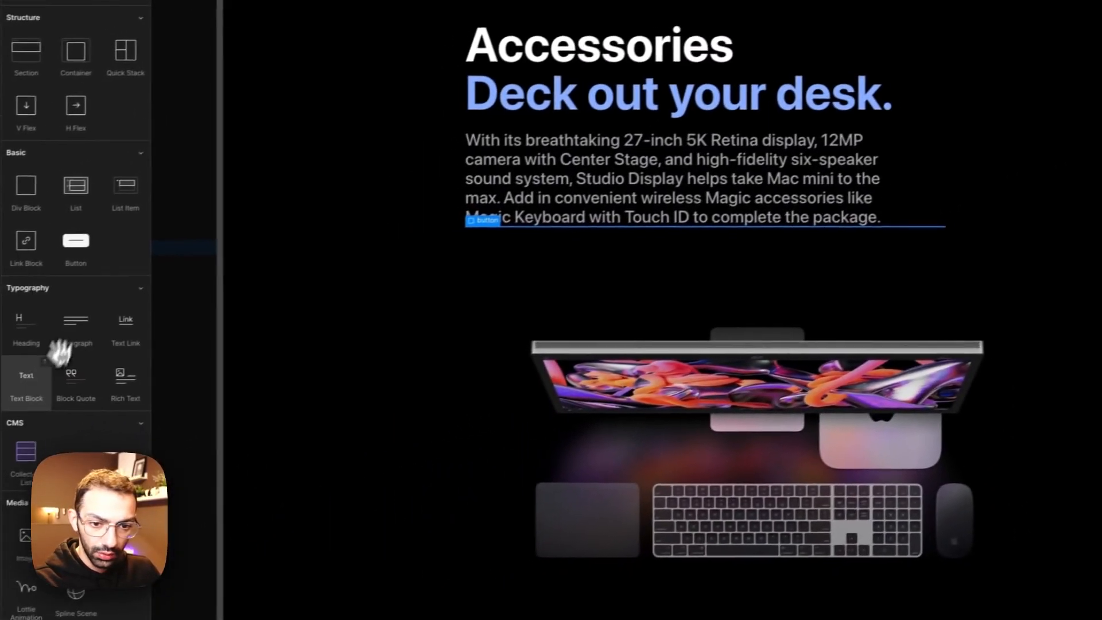
left_click(26, 384)
key("a")
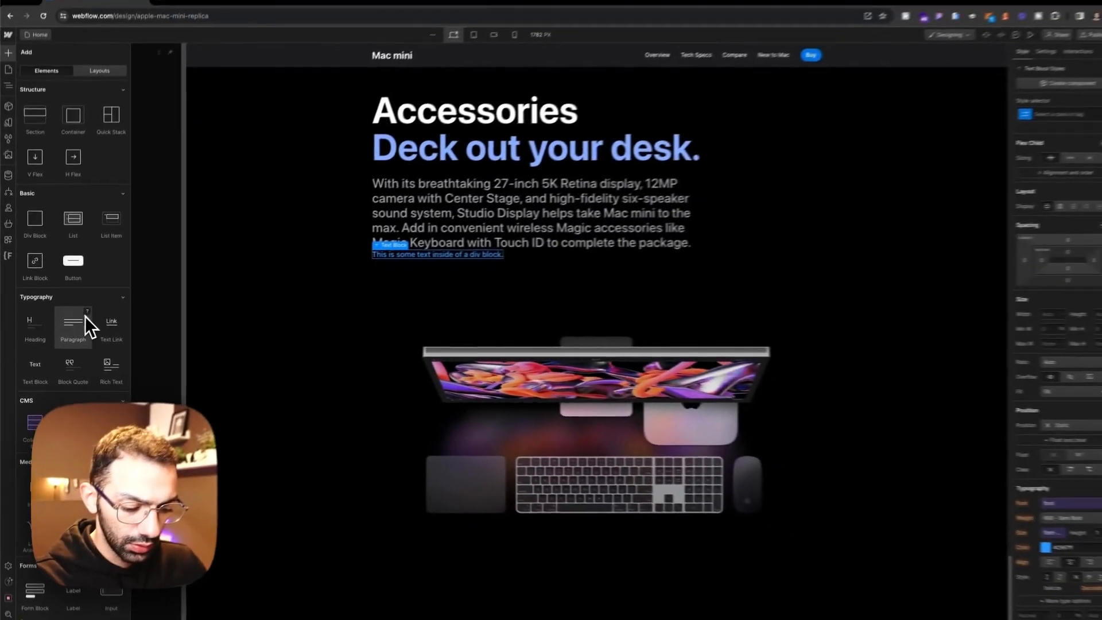
key("super+k")
type("i")
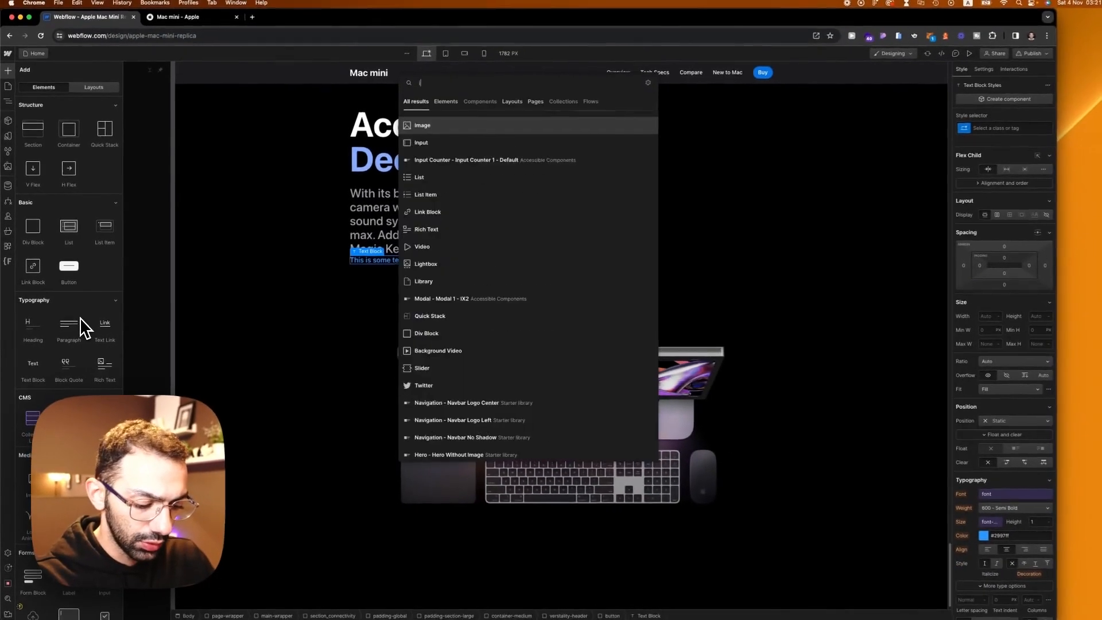
type("m")
key("Return")
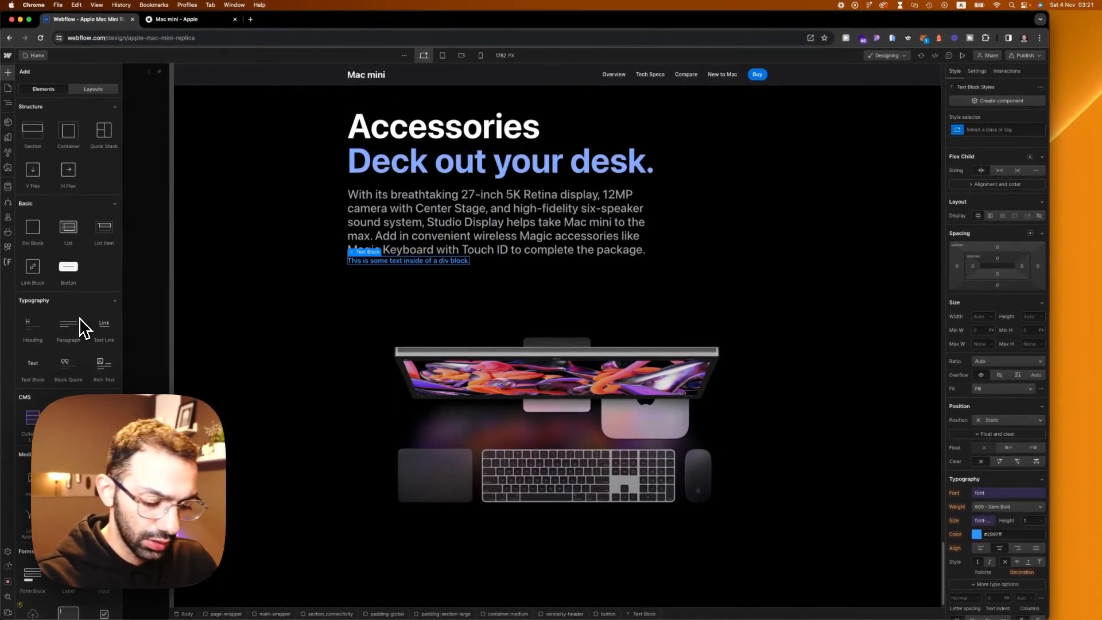
key("super+e")
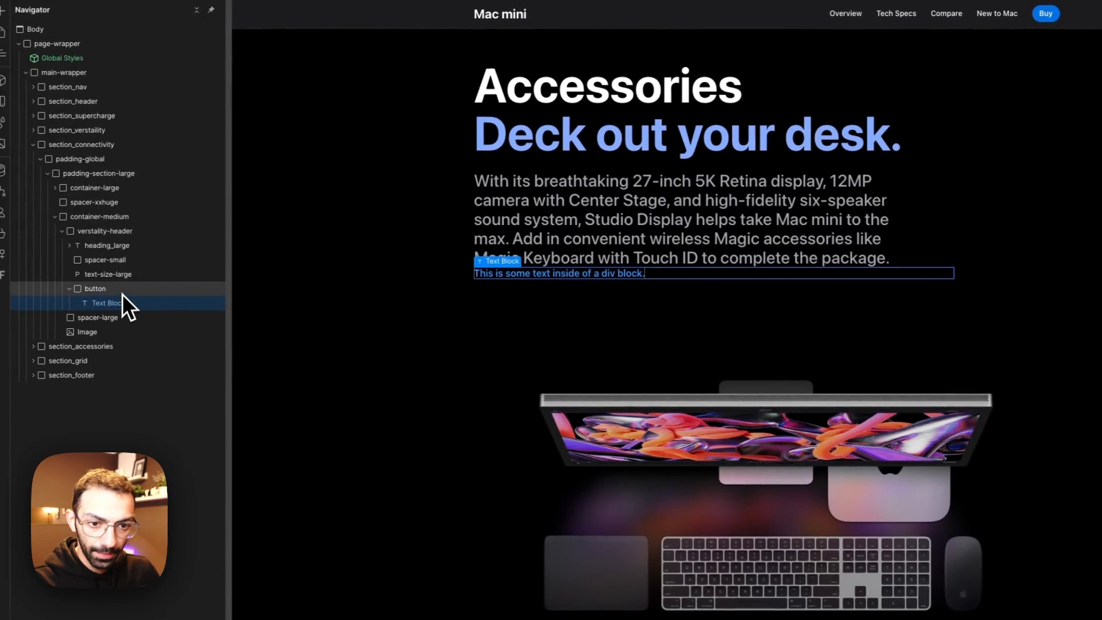
key("a")
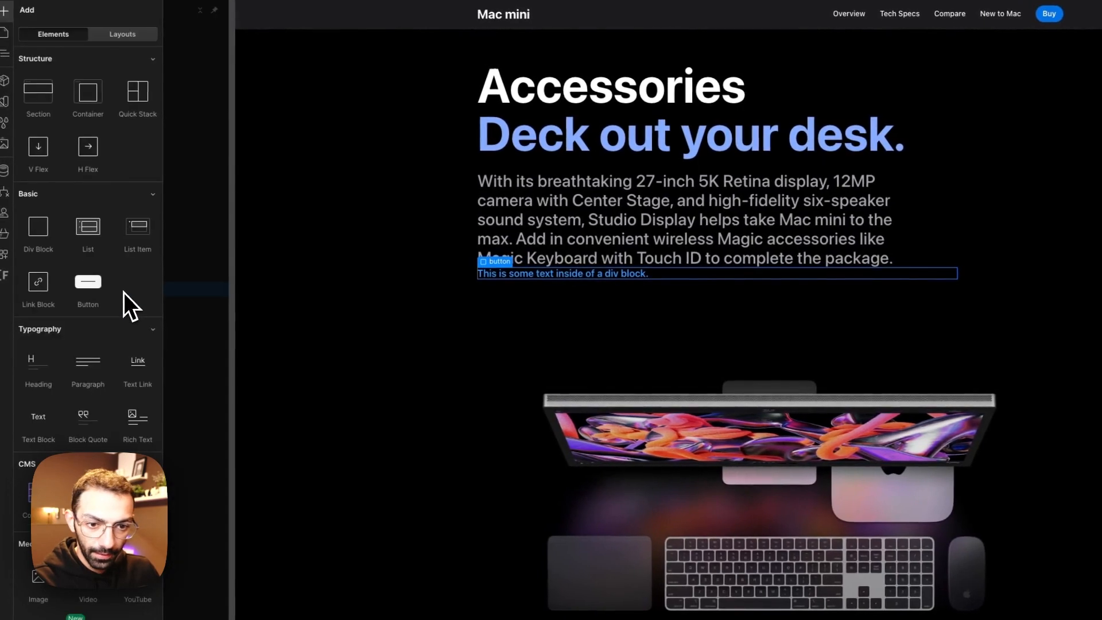
key("z")
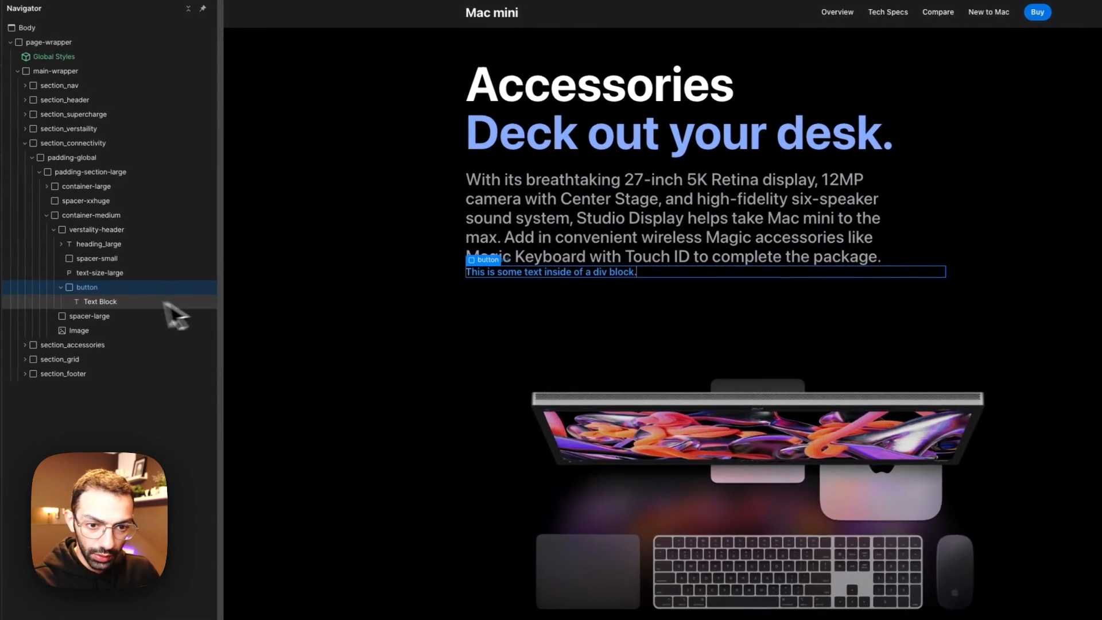
Step: Add an HTML embed inside the button block containing the pasted blue chevron SVG code
key("super+e")
type("embed")
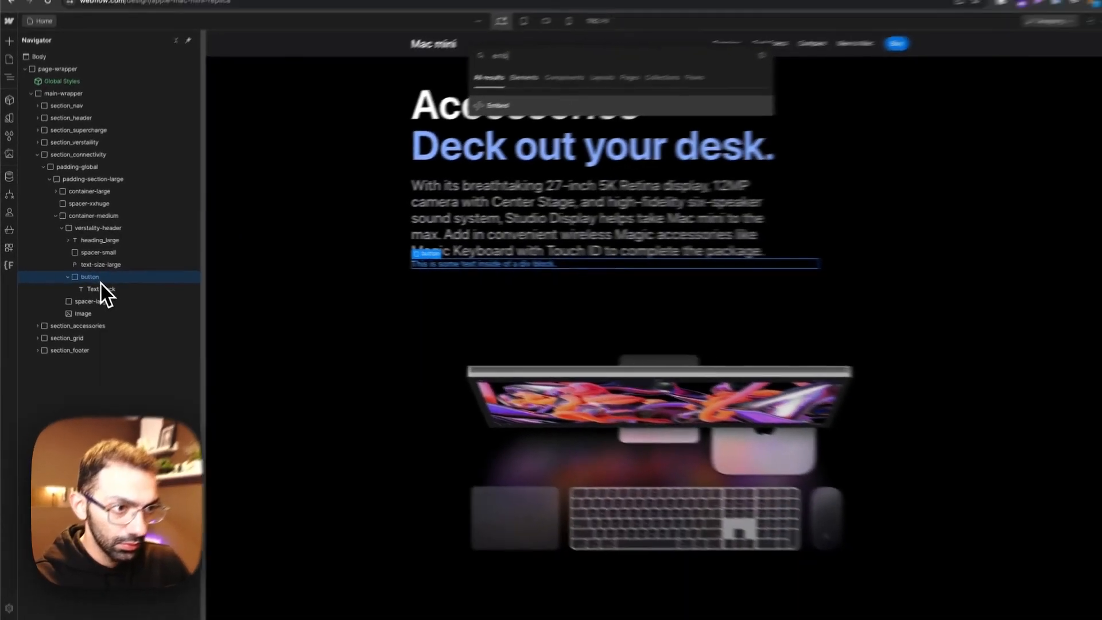
key("Return")
type("<svg width=\"9\" height=\"16\" viewBox=\"0 0 9 16\" fill=\"none\" xmlns=\"http://www.w3.org/2000/svg\"> <path d=\"M1.3252 15.0273C1.04264 15.0273 0.801107 14.9294 0.600586 14.7334C0.400065 14.5374 0.299805 14.2982 0.299805 14.0156C0.299805 13.7331 0.404622 13.487 0.614258 13.2773L6.1377 7.76758L0.614258 2.25781C0.404622 2.04818 0.299805 1.80208 0.299805 1.51953C0.299805 1.23698 0.400065 0.997722 0.600586 0.801758C0.801107 0.605794 1.04264 0.507812 1.3252 0.507812C1.58952 0.507812 1.8265 0.603516 2.03613 0.794922L8.27051 7.00195C8.48926 7.20247 8.59863 7.45768 8.59863 7.76758C8.59863 8.05924 8.48926 8.31445 8.27051 8.5332L2.03613 14.7402C1.84473 14.9316 1.60775 15.0273 1.3252 15.0273Z\" fill=\"#2997FF\"/> </svg>")
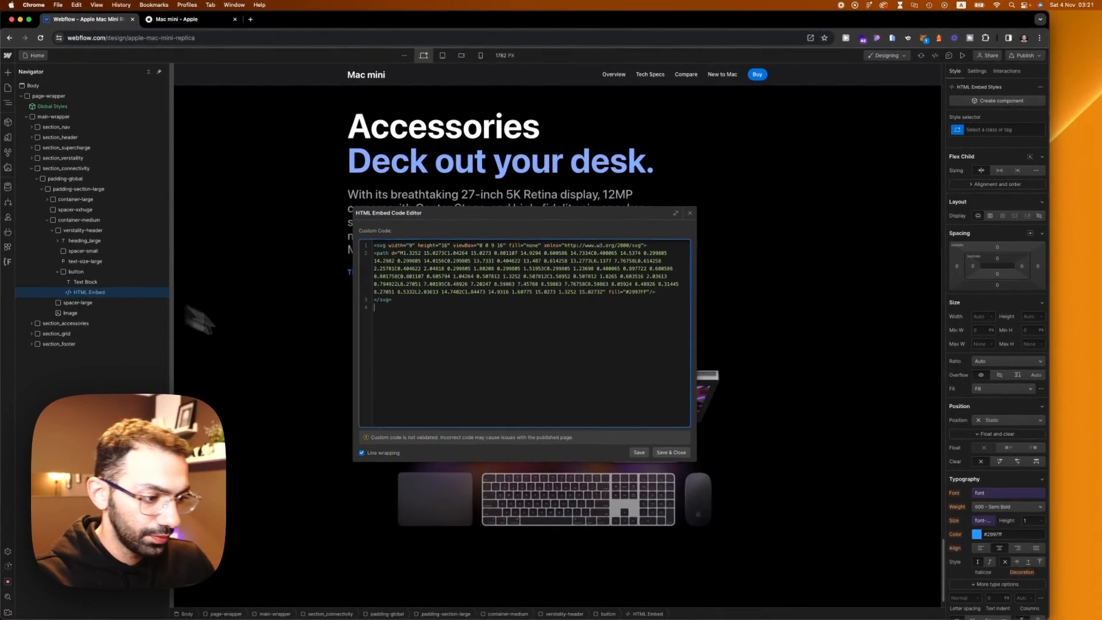
left_click(671, 452)
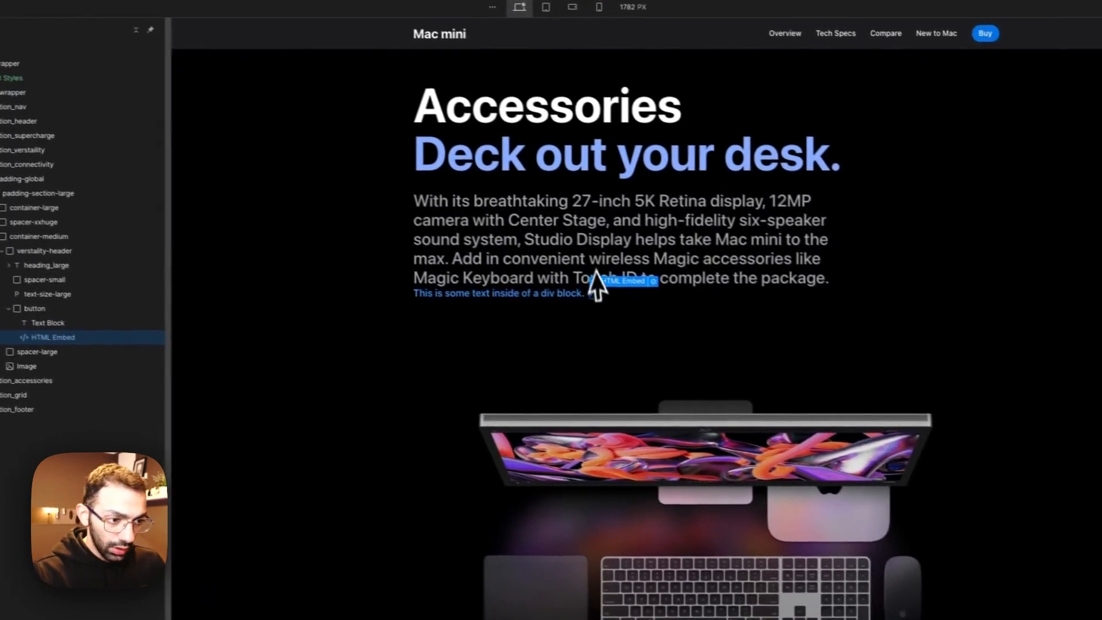
Step: Apply the existing text-size-large class to the text block inside the button
left_click(553, 294)
left_click(950, 150)
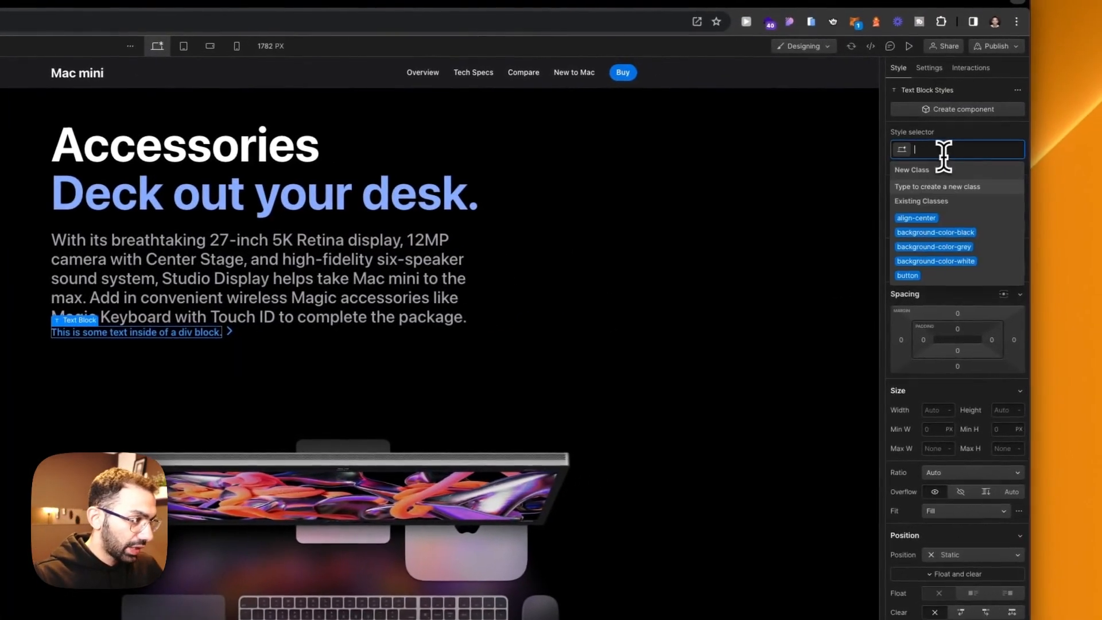
type("etxt-size")
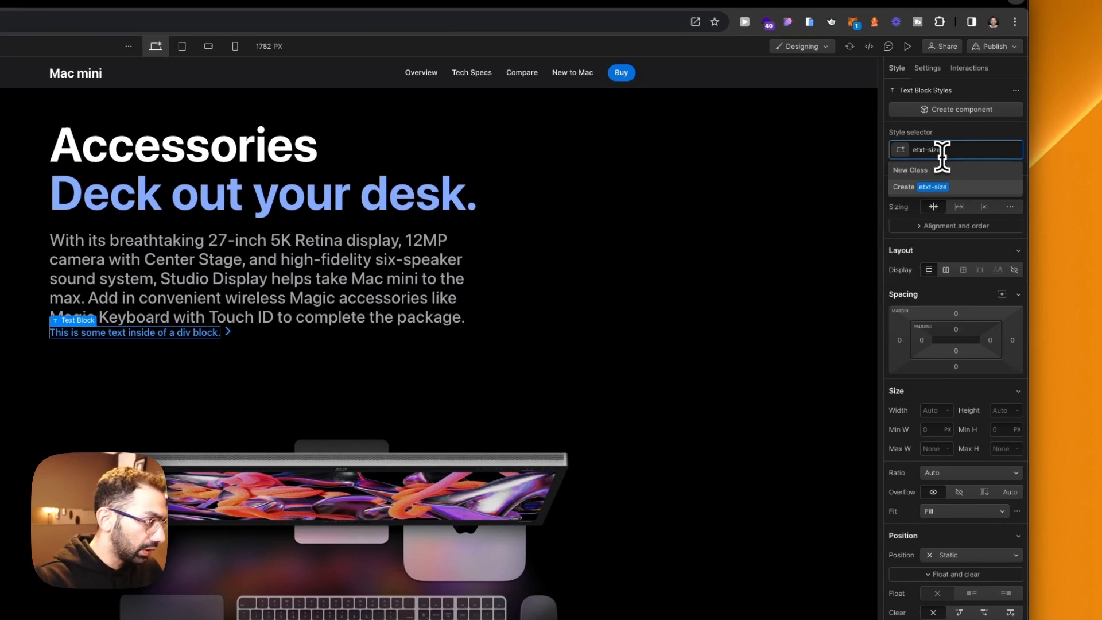
key("super+a")
type("tex")
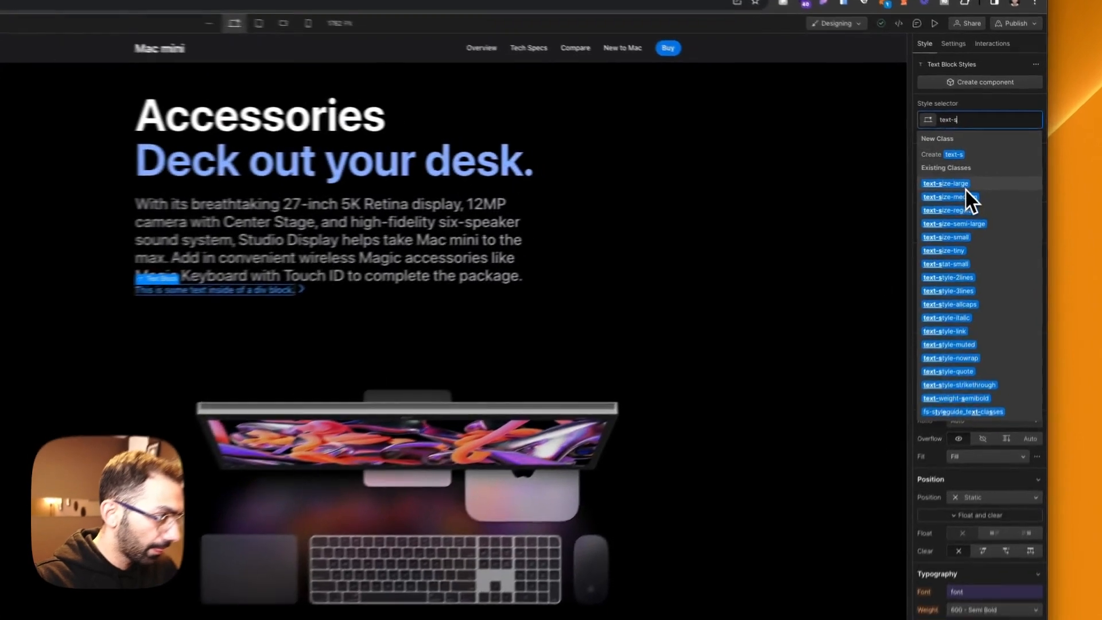
left_click(971, 179)
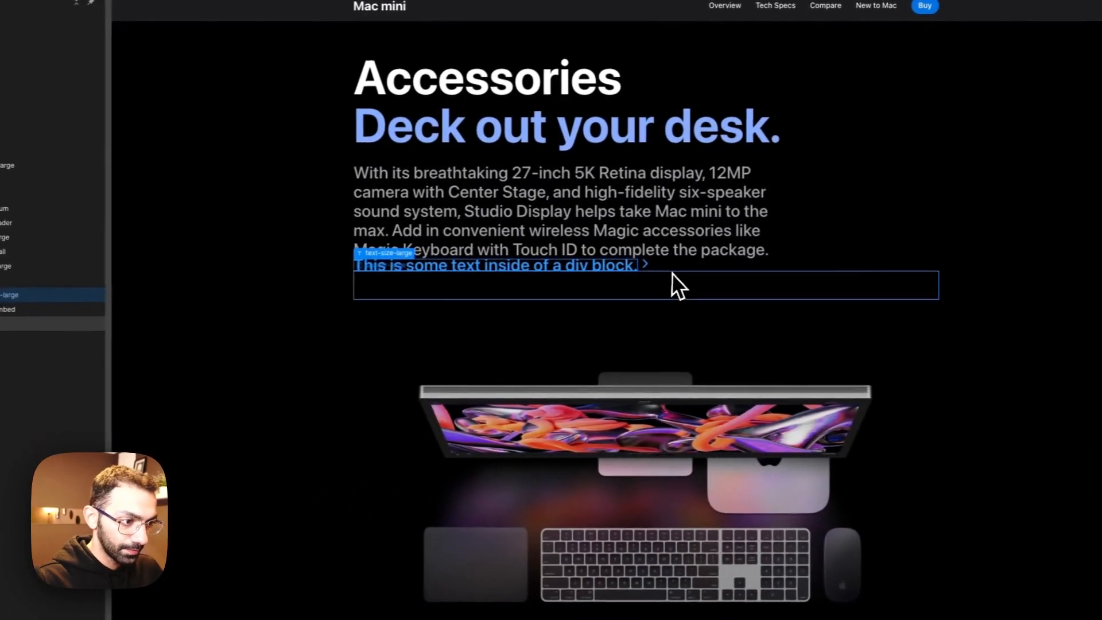
Step: Duplicate spacer-small between the paragraph and the button, and set the text-size-large class's line height to 1
left_click(670, 268)
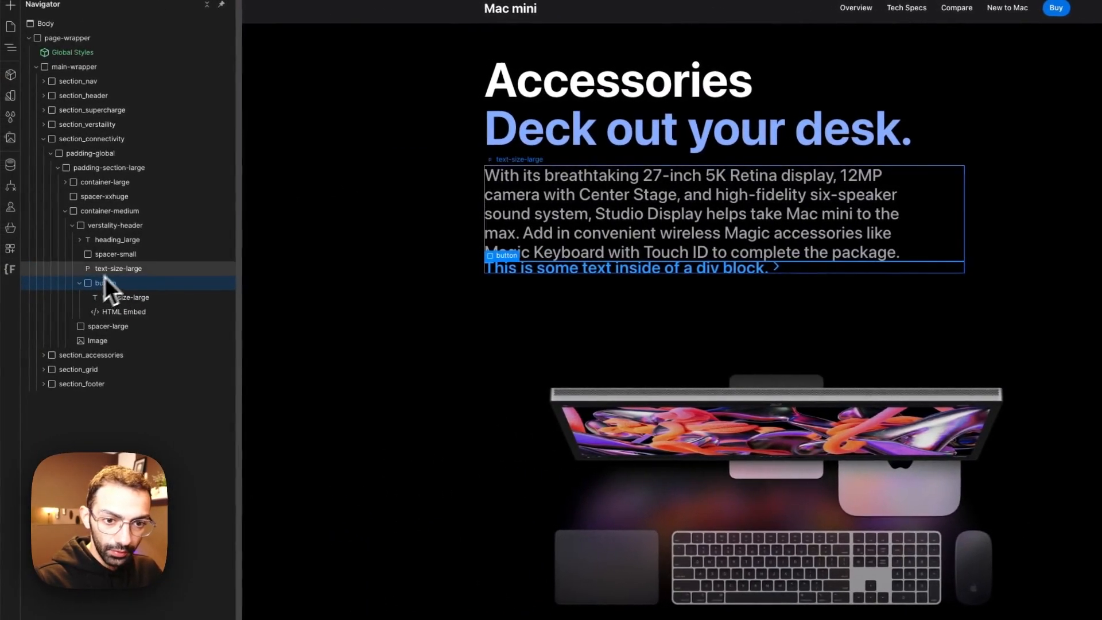
left_click_drag(121, 260, 115, 305)
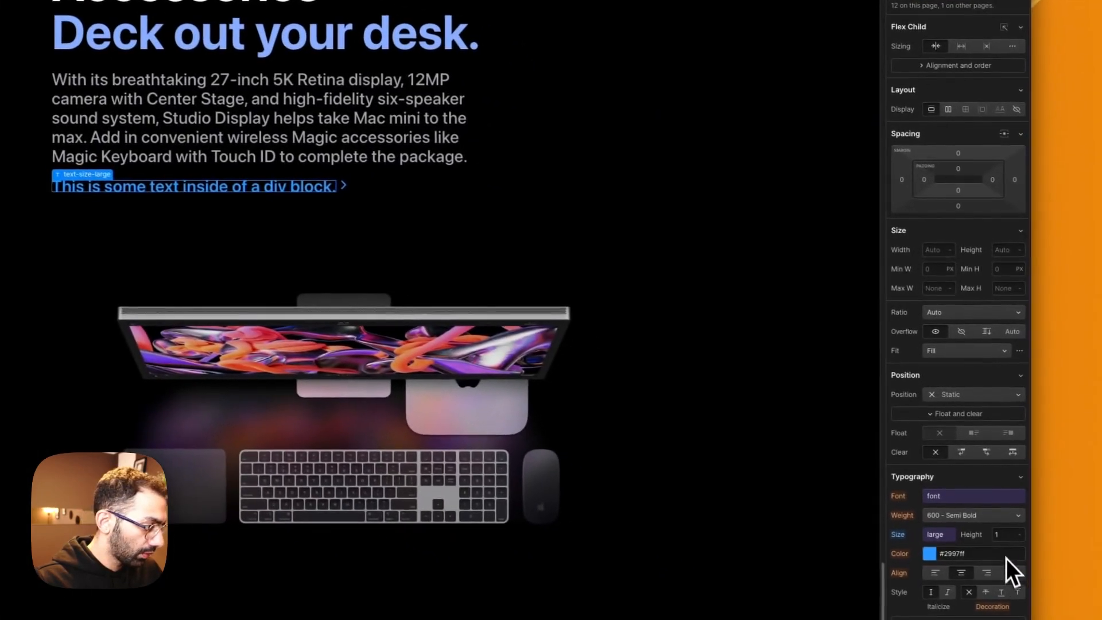
left_click(1005, 535)
key("BackSpace")
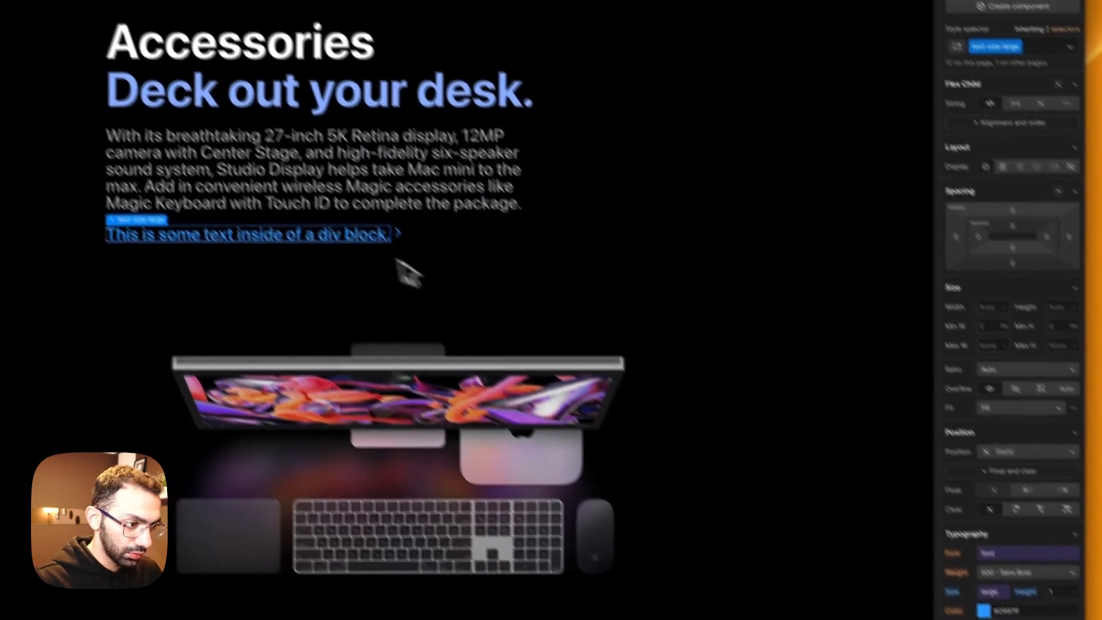
Step: Duplicate the button block and set the two link texts to "Learn more about Studio Display" and "Shop Magic accessories"
left_click(369, 162)
left_click(370, 174)
key("super+d")
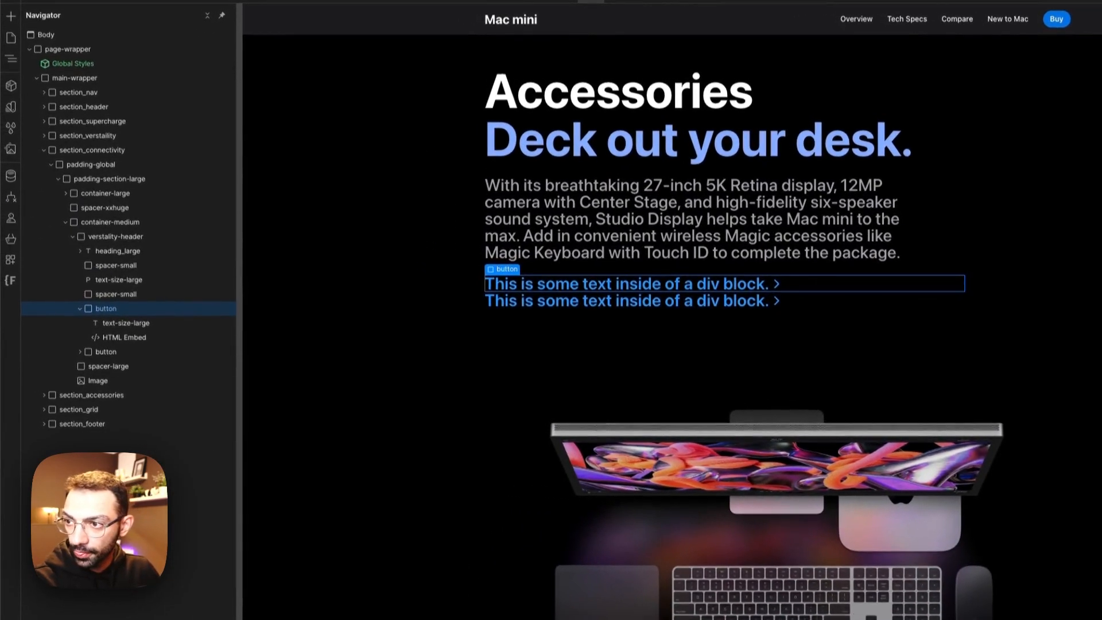
type("Shop Magic accessories")
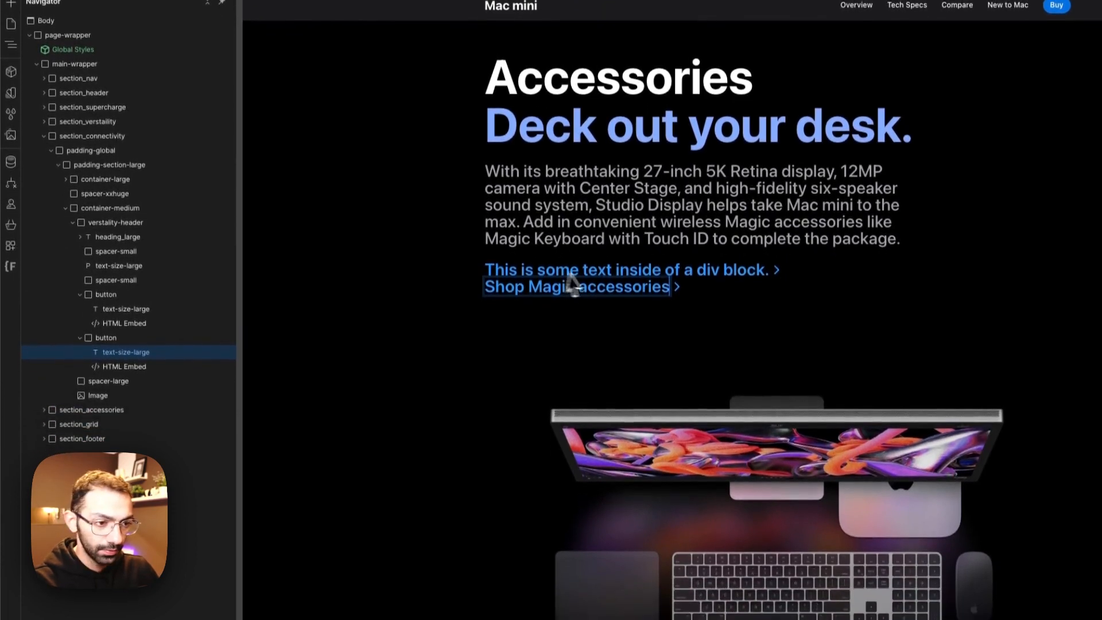
double_click(595, 317)
type("Learn more about Studio Display")
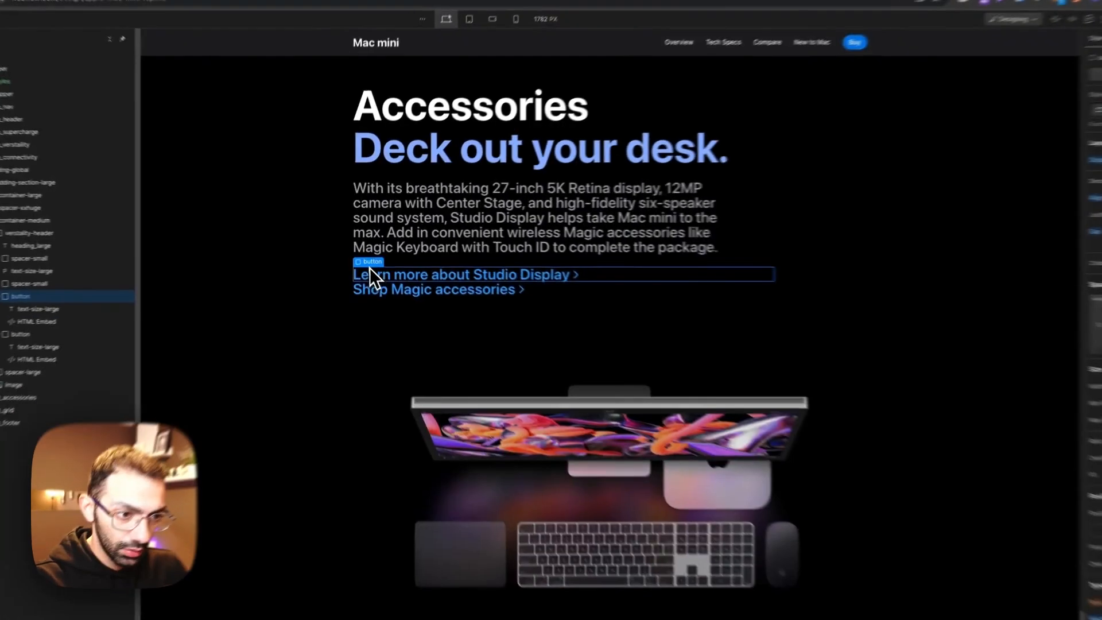
Step: Try to group the two button blocks in a shared div block with a horizontal flex layout and a gap
right_click(507, 263)
mouse_move(529, 279)
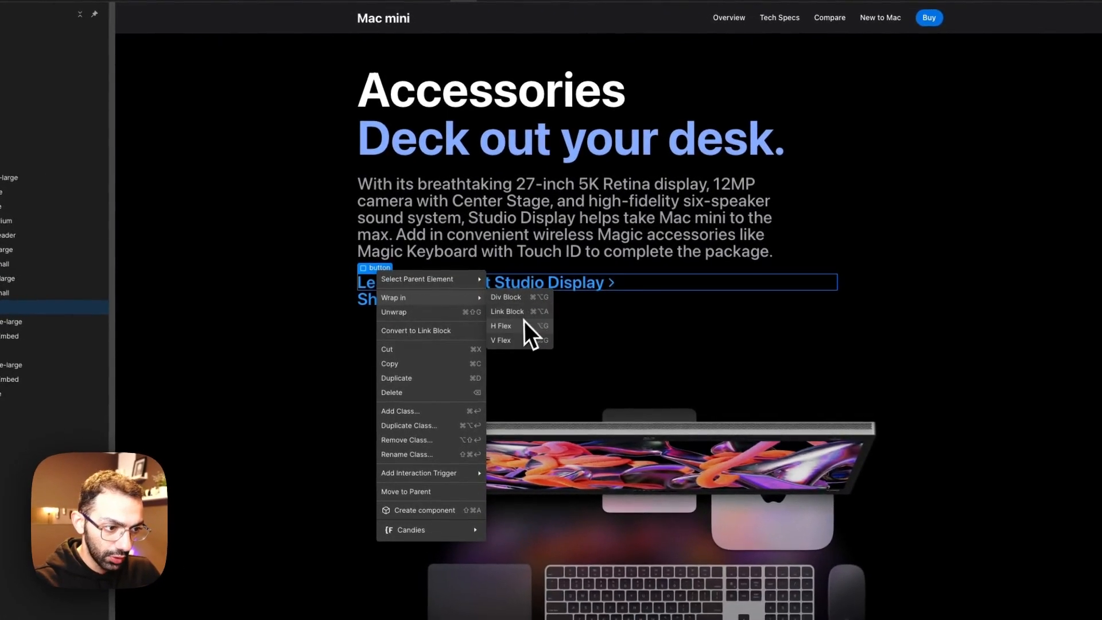
left_click(518, 335)
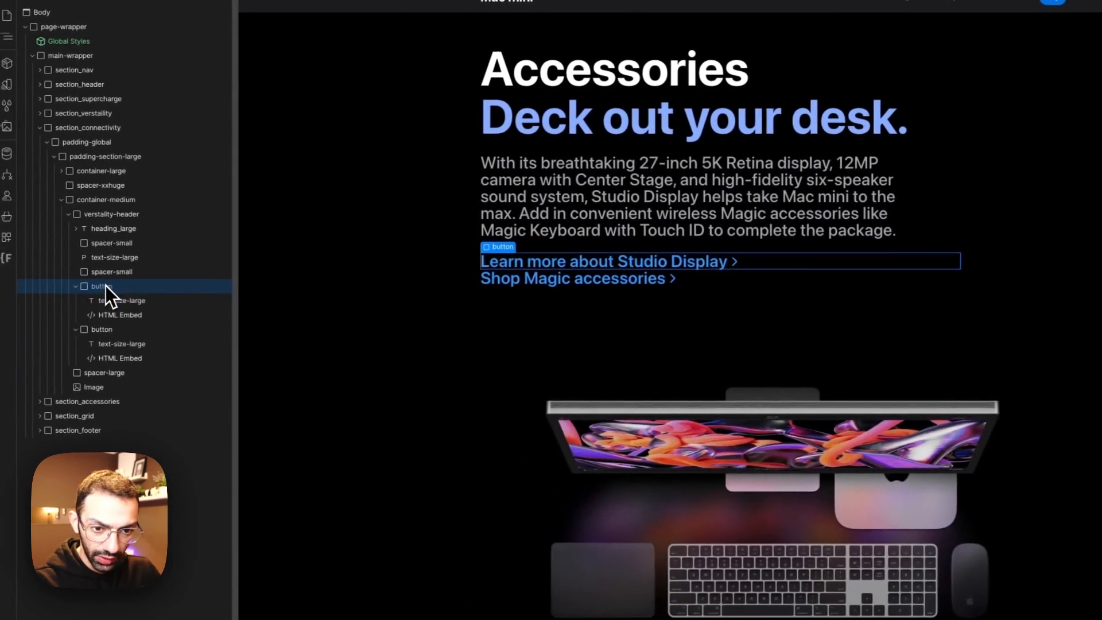
right_click(107, 287)
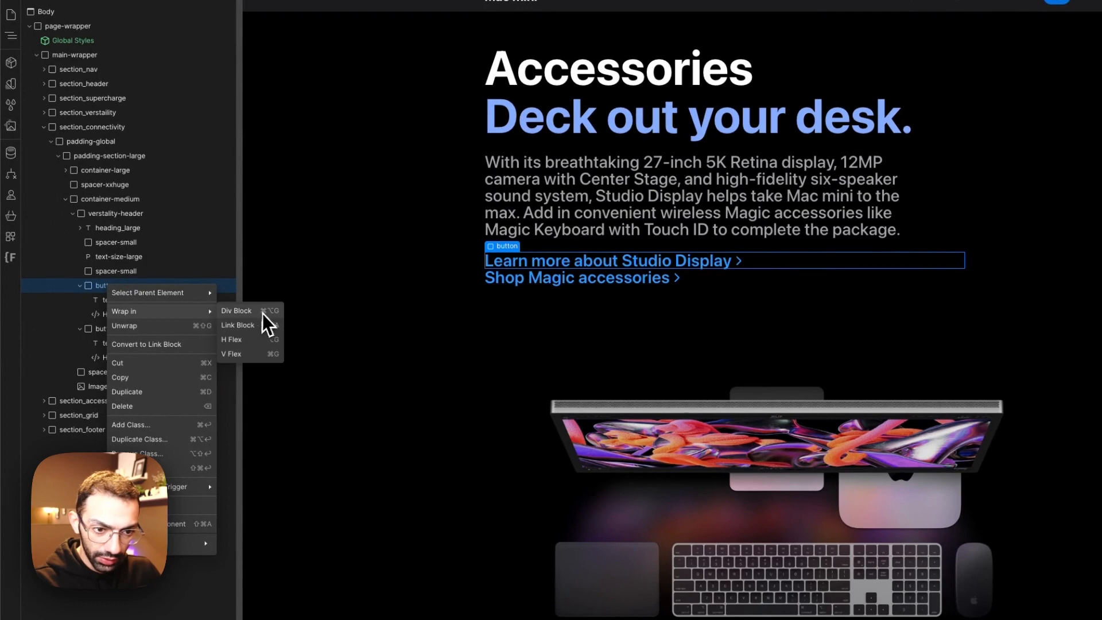
left_click(263, 313)
left_click_drag(103, 359, 155, 359)
left_click(114, 302)
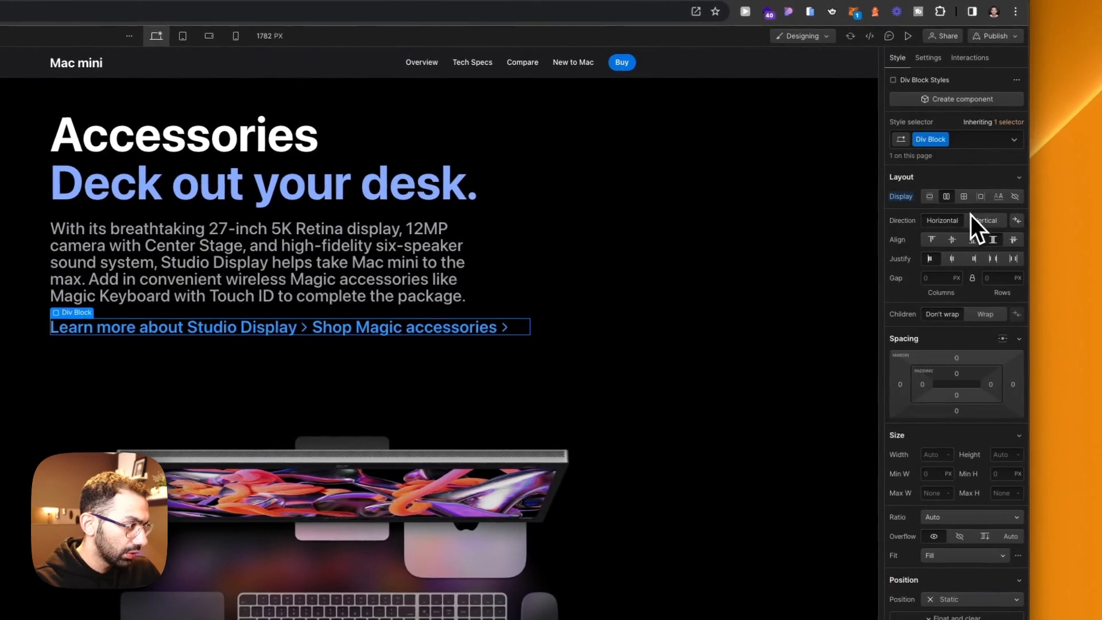
left_click(977, 223)
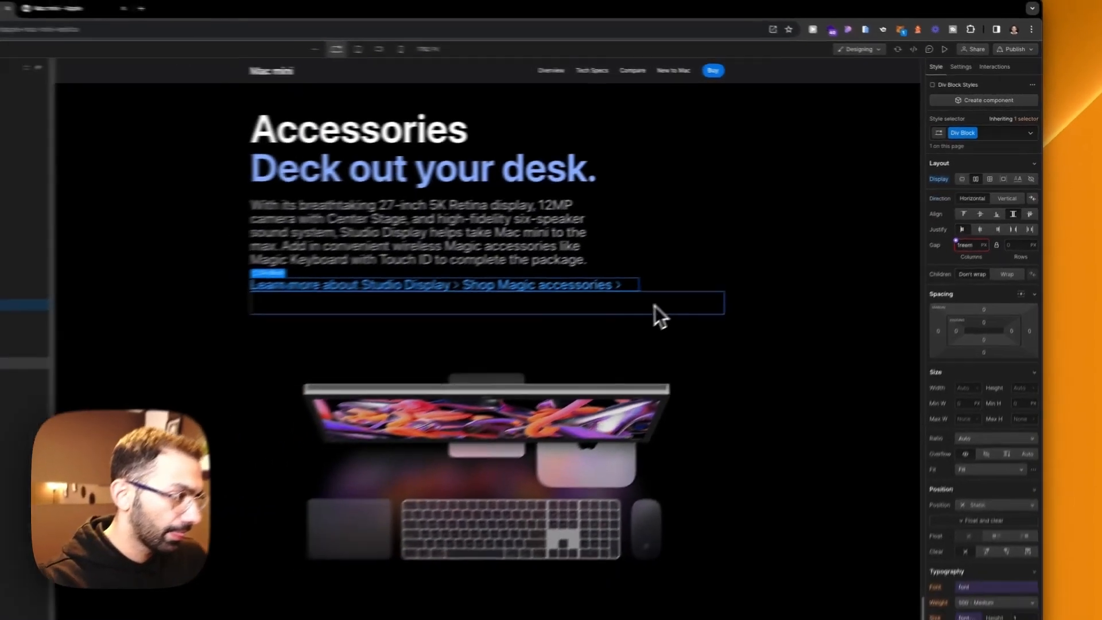
Step: Undo the flex layout and the wrapping of the two button blocks
key("super+z")
key("super+z")
key("super+z")
key("super+z")
key("super+z")
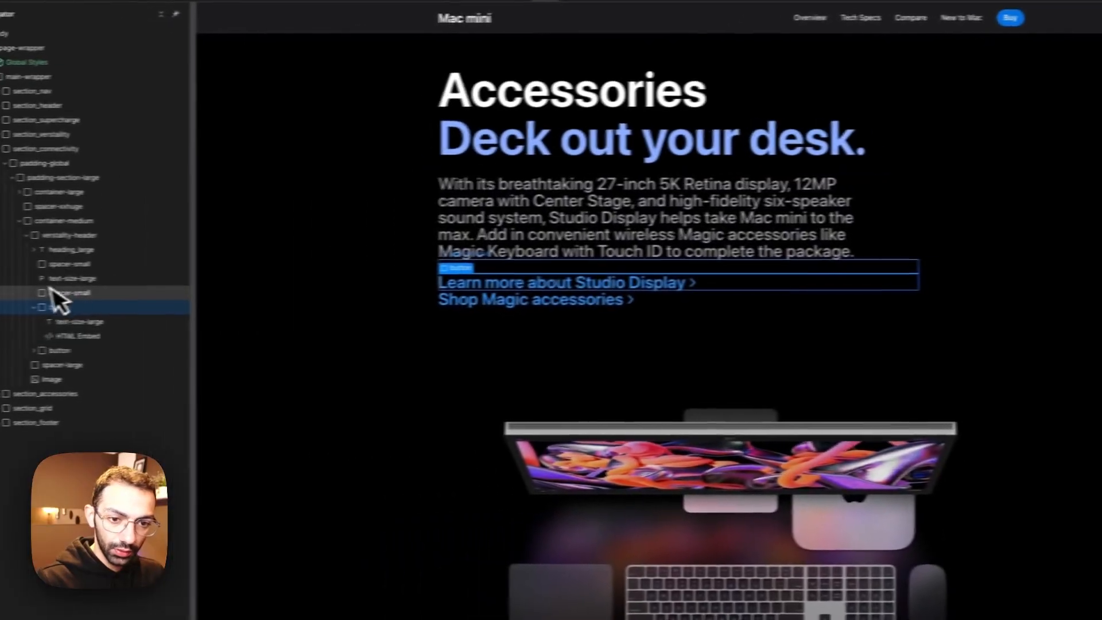
Step: Add a div block between the "Learn more about Studio Display" and "Shop Magic accessories" button blocks
left_click(63, 282)
key("a")
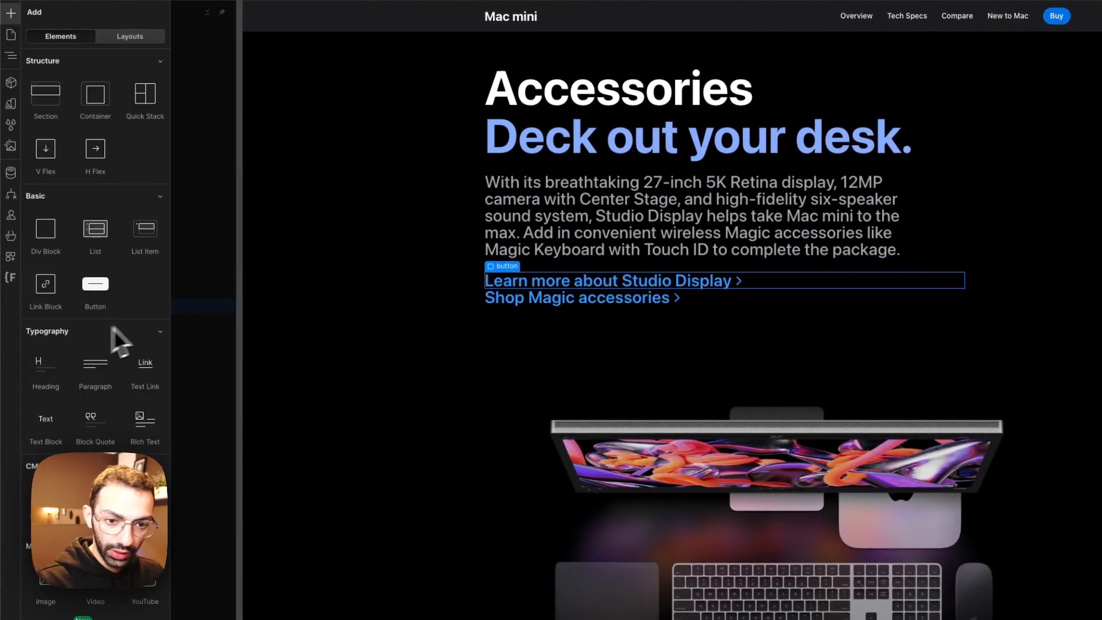
left_click_drag(61, 229, 111, 321)
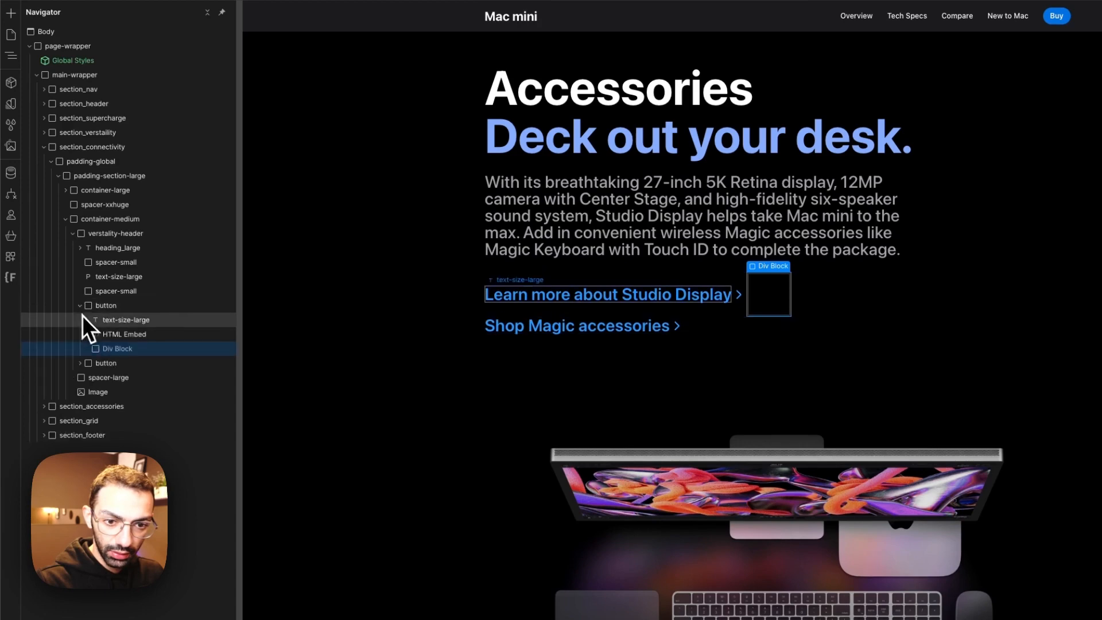
left_click_drag(85, 304, 97, 304)
left_click(89, 322)
left_click(79, 322)
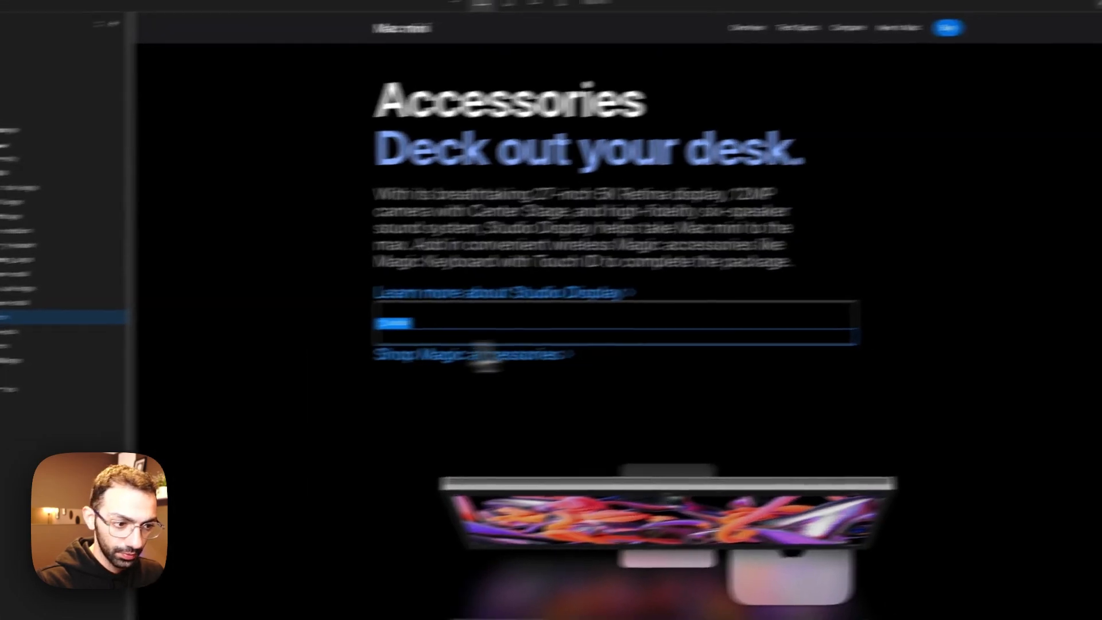
left_click(699, 319)
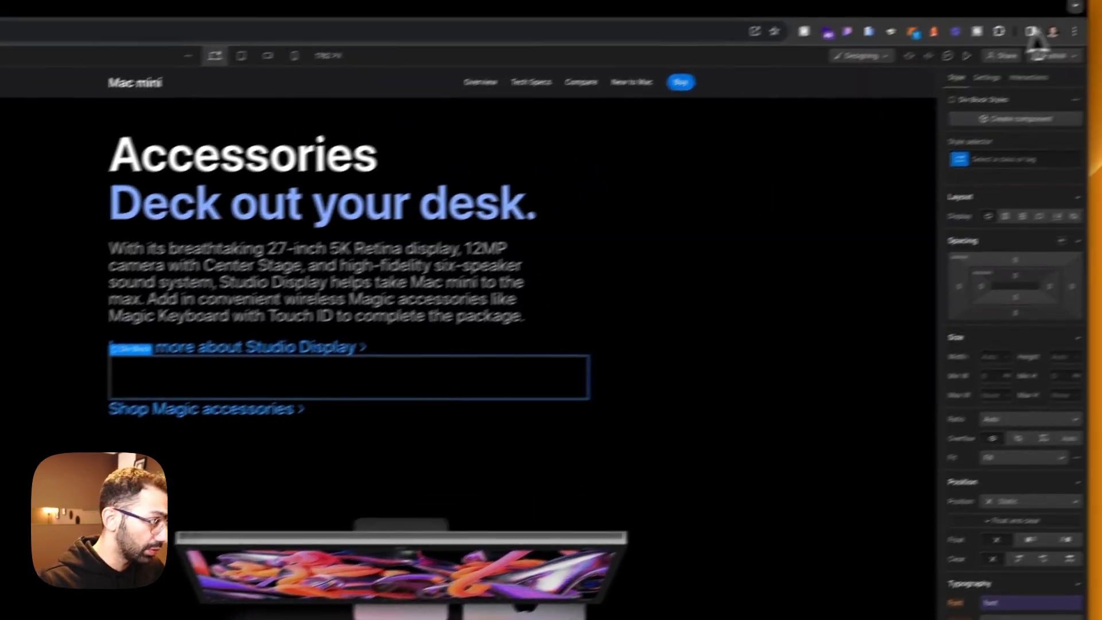
Step: Apply the existing spacer-small class to the new div block between the two link buttons
left_click(1079, 123)
type("spacer")
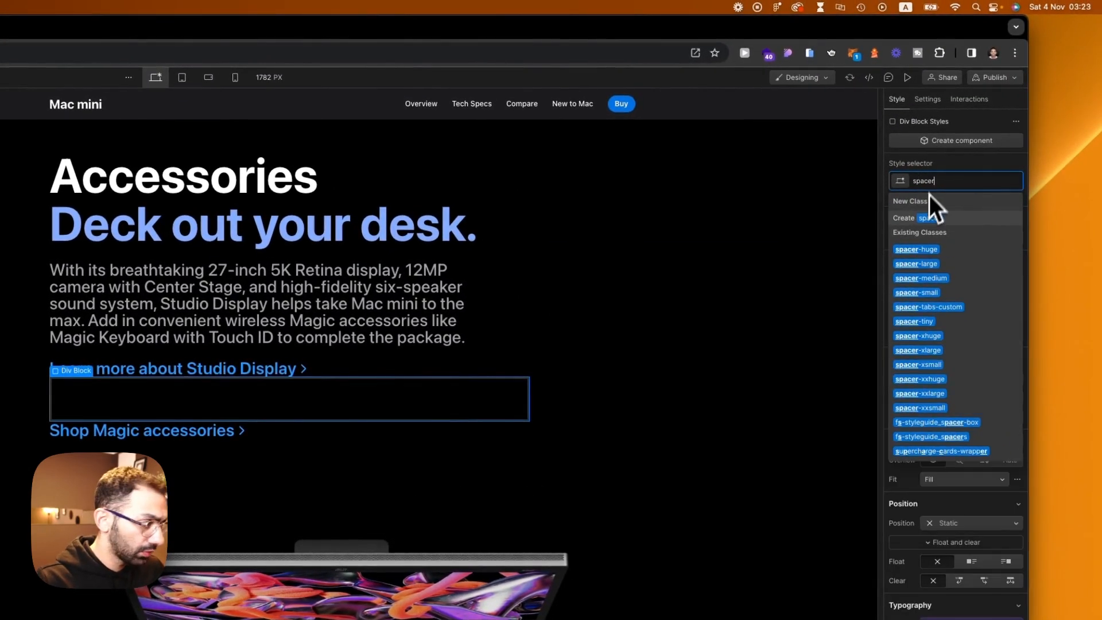
left_click(923, 291)
left_click(631, 385)
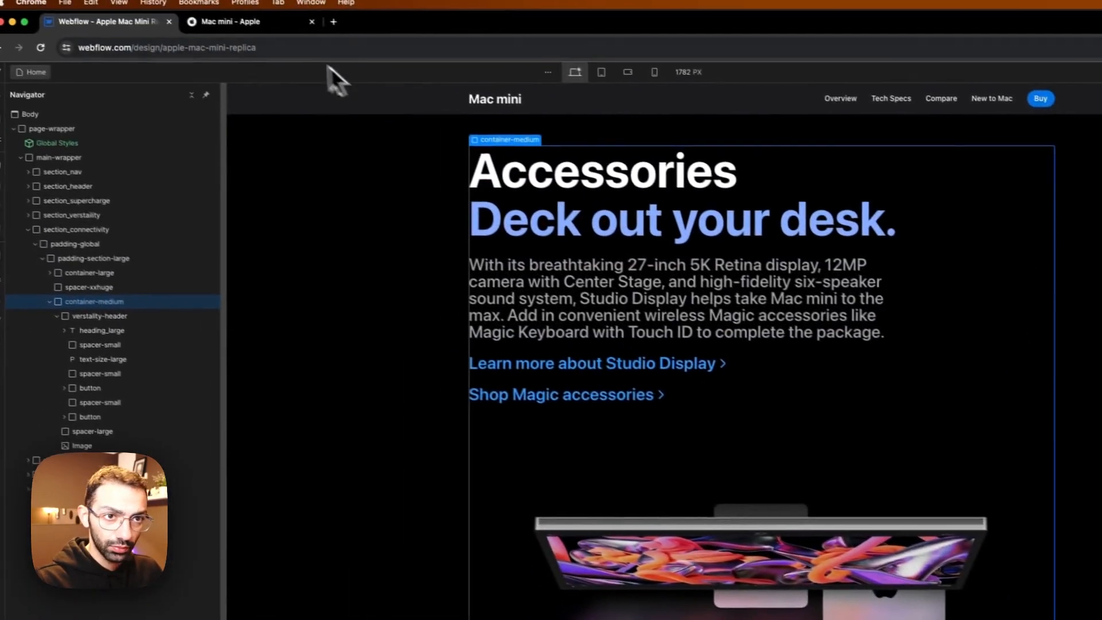
left_click(264, 29)
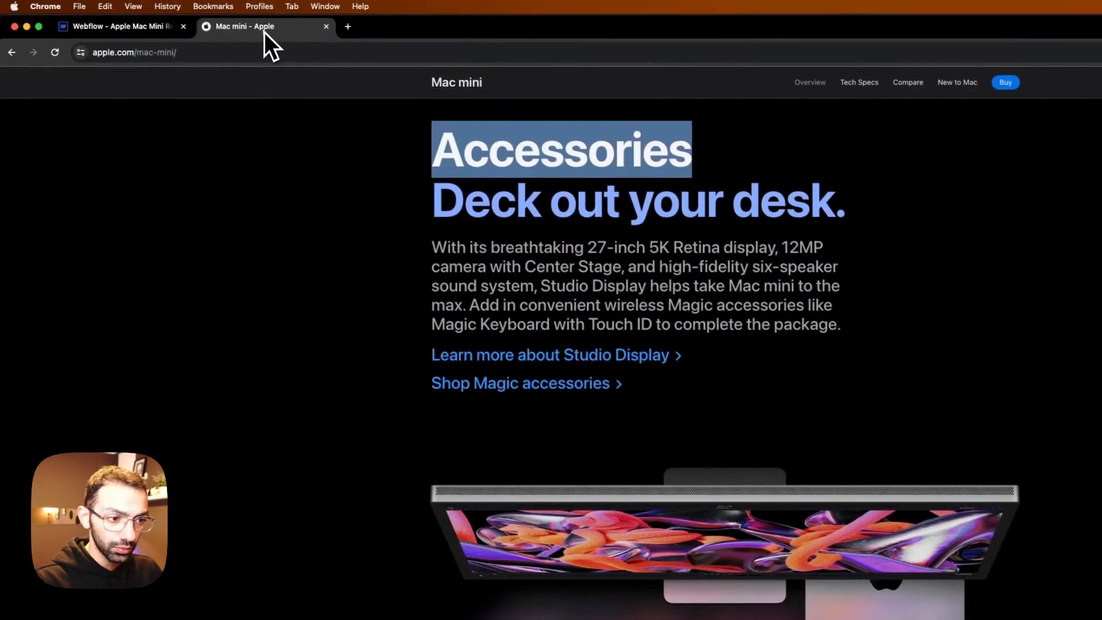
left_click(117, 32)
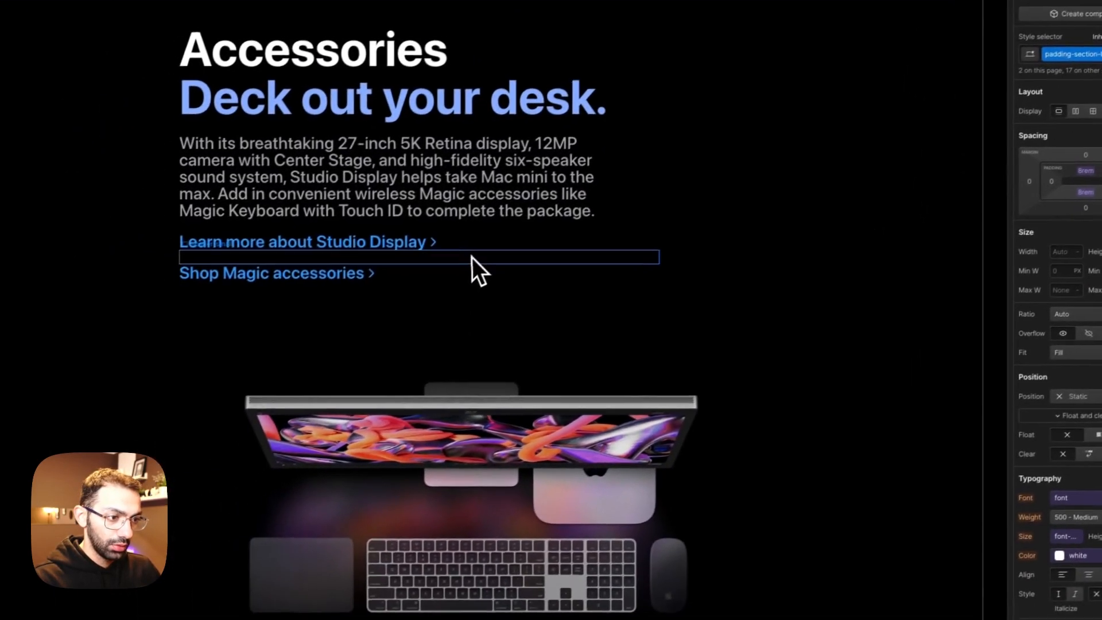
scroll(848, 428, "down", 2)
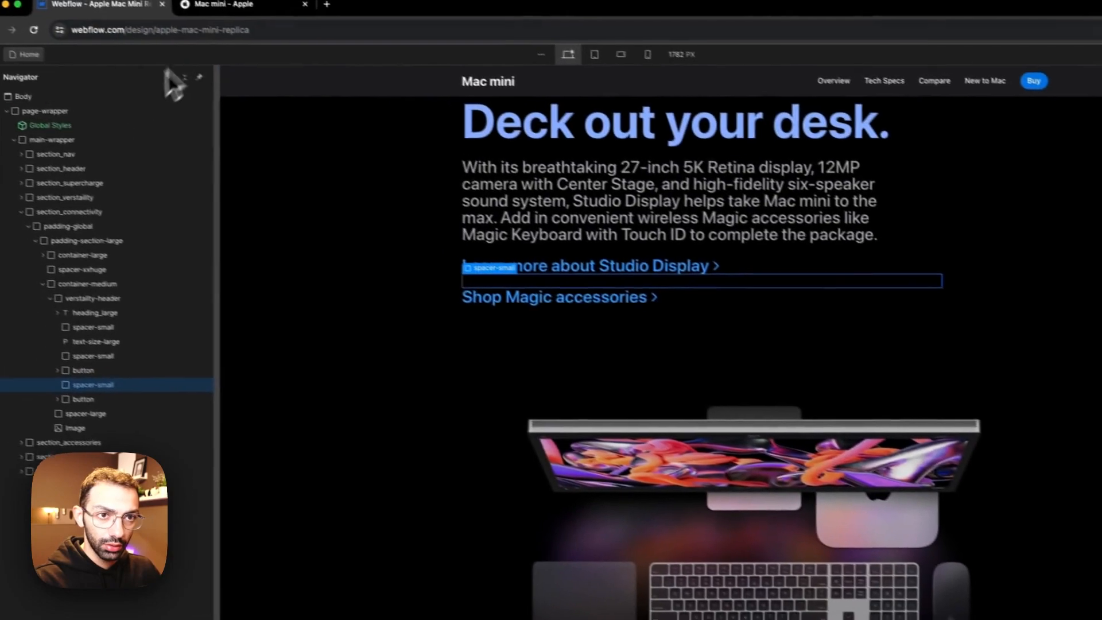
left_click(231, 7)
scroll(467, 426, "down", 15)
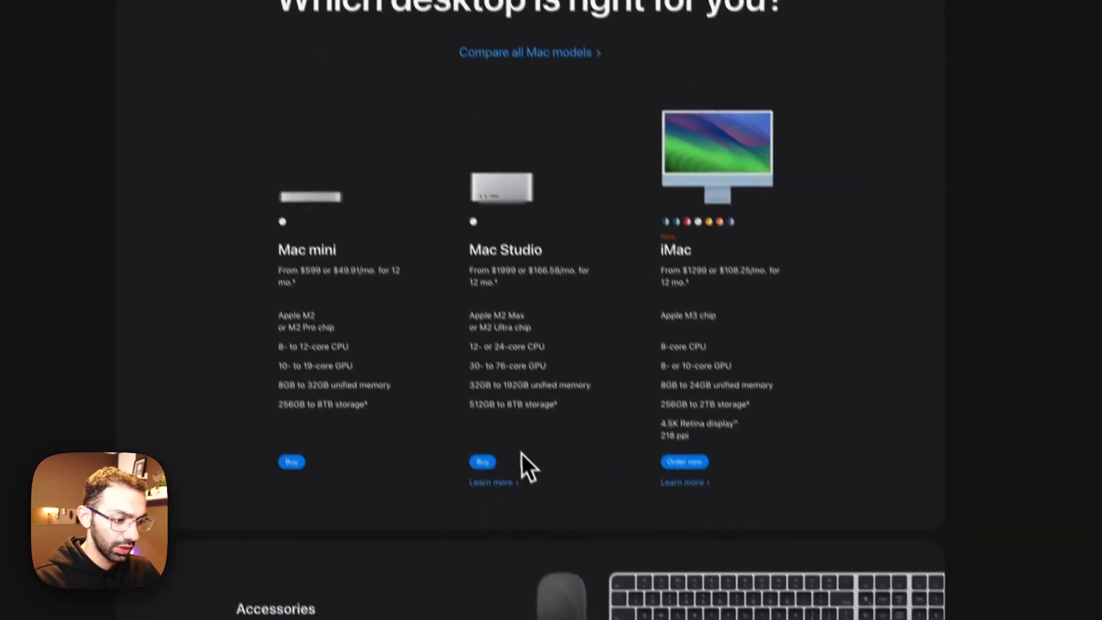
scroll(522, 453, "down", 10)
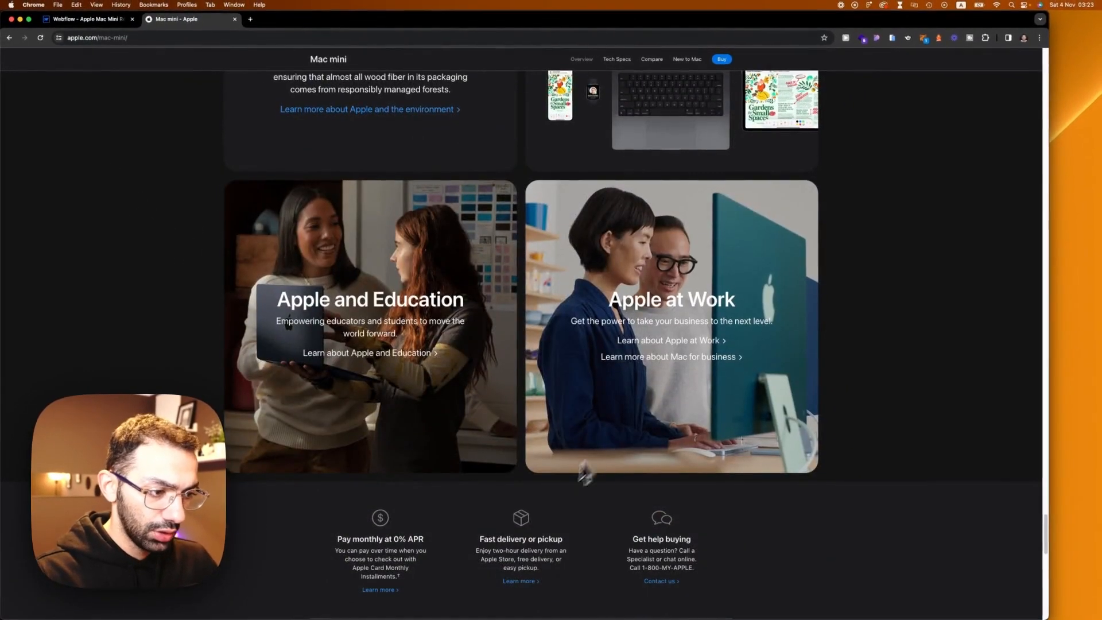
scroll(584, 472, "up", 15)
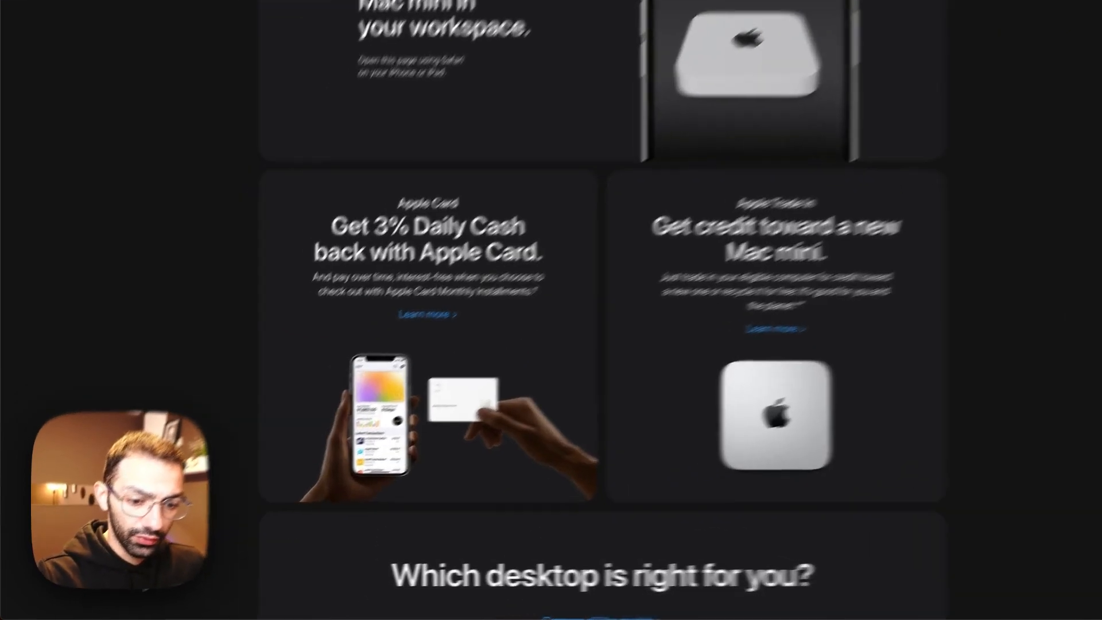
scroll(554, 250, "up", 10)
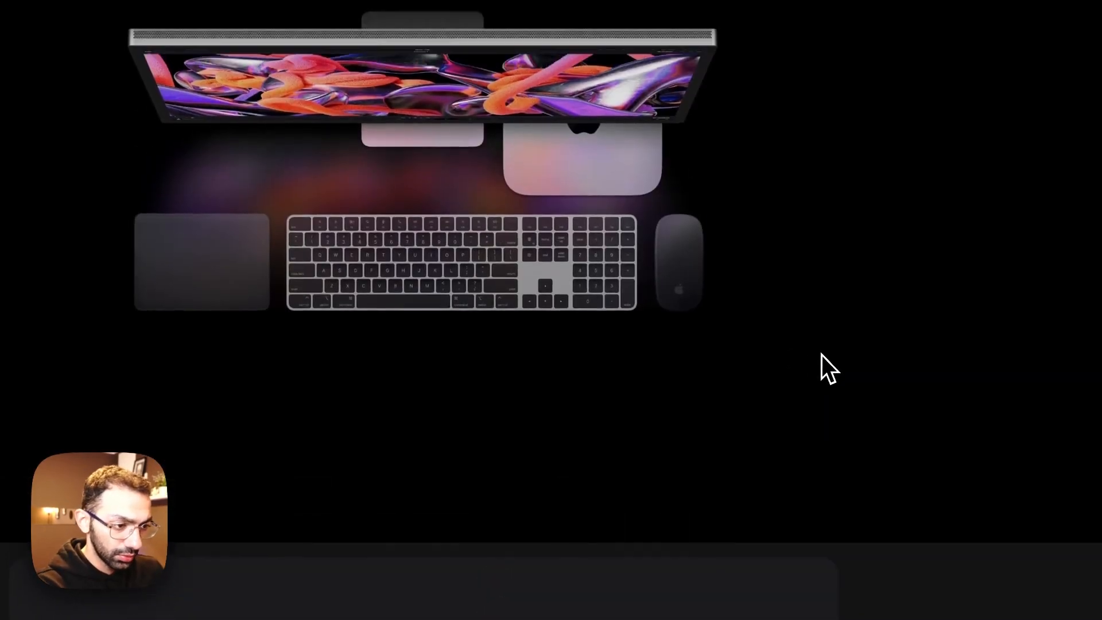
scroll(821, 355, "down", 4)
scroll(818, 352, "down", 15)
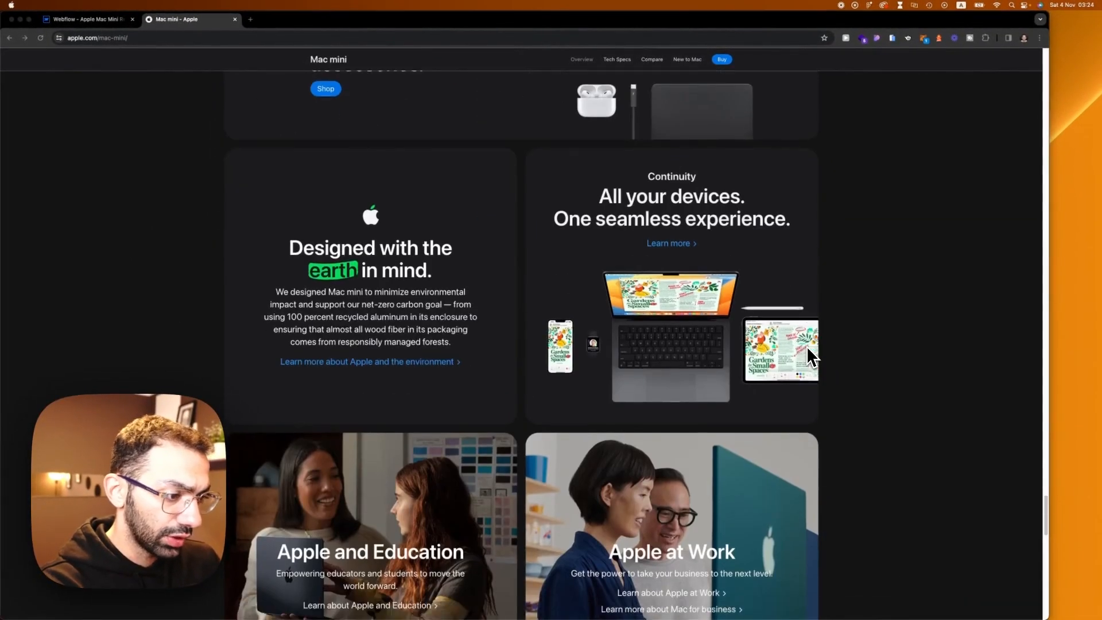
scroll(808, 353, "down", 20)
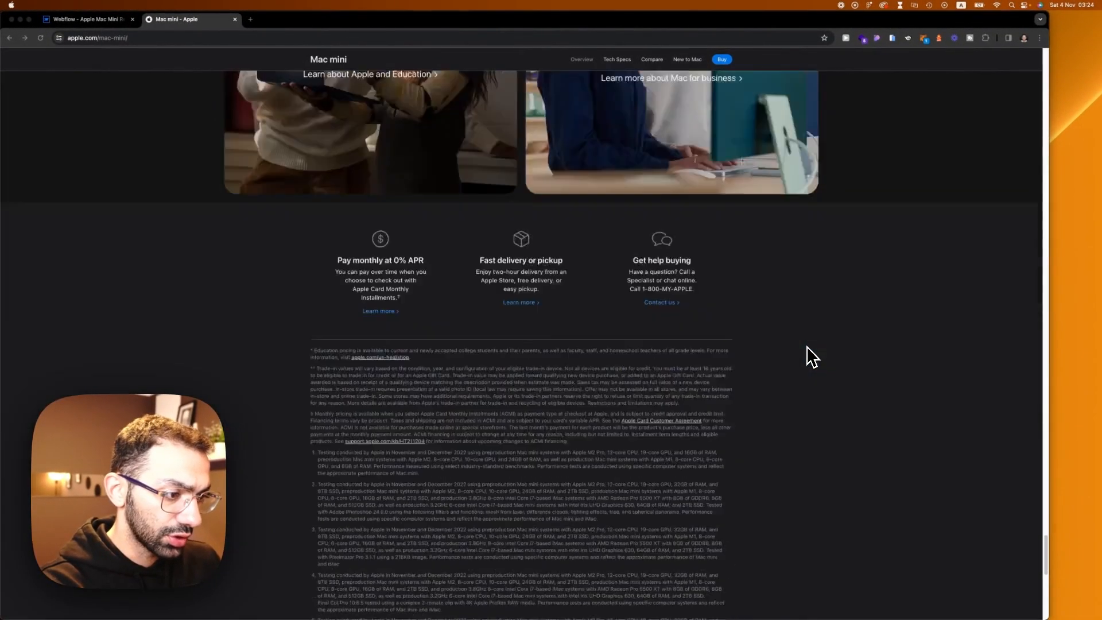